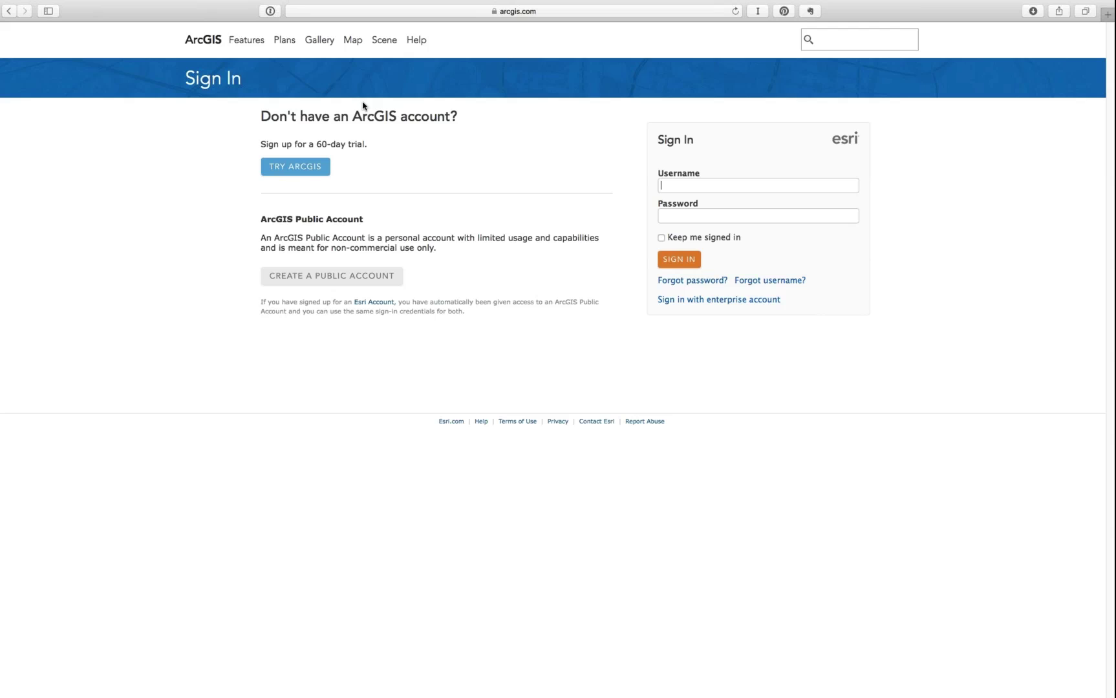
Sign in to ArcGIS, filling in the username and password from the saved ArcGIS Online login for UNH
{"action": "left_click", "coordinate": [272, 13]}
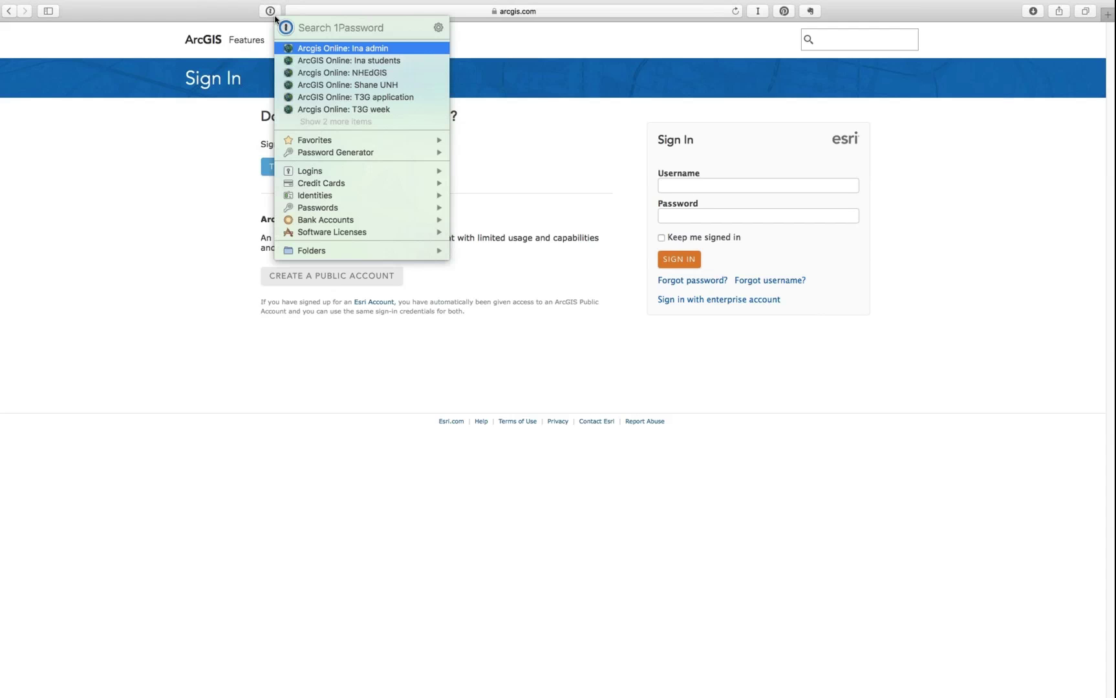
{"action": "left_click", "coordinate": [305, 88]}
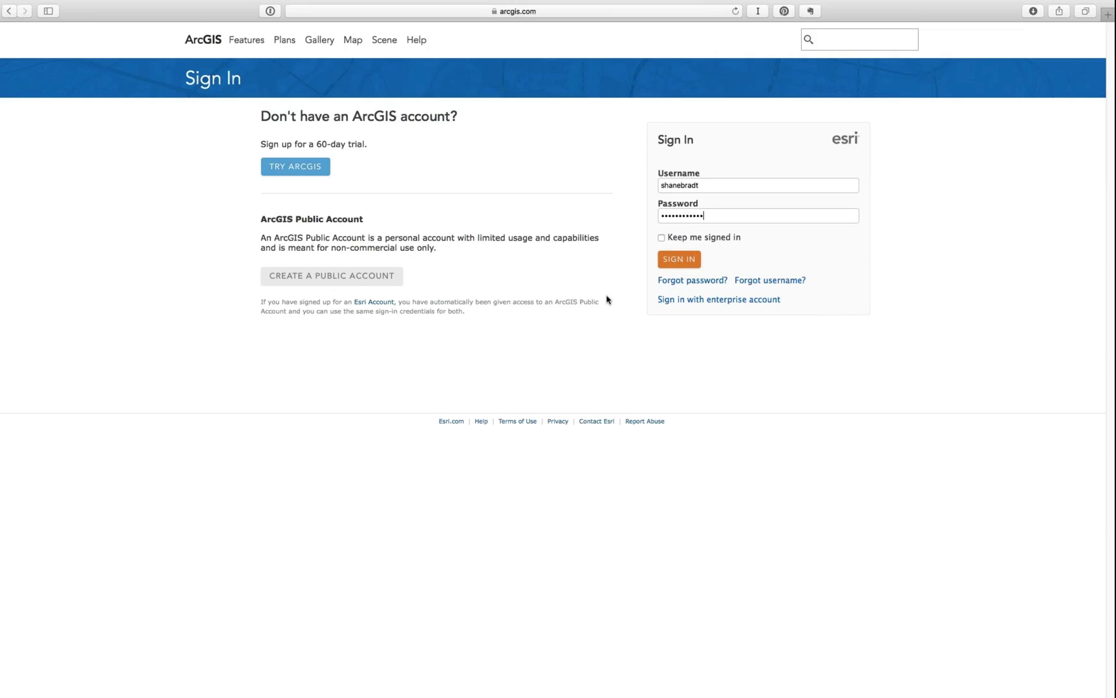
{"action": "left_click", "coordinate": [680, 259]}
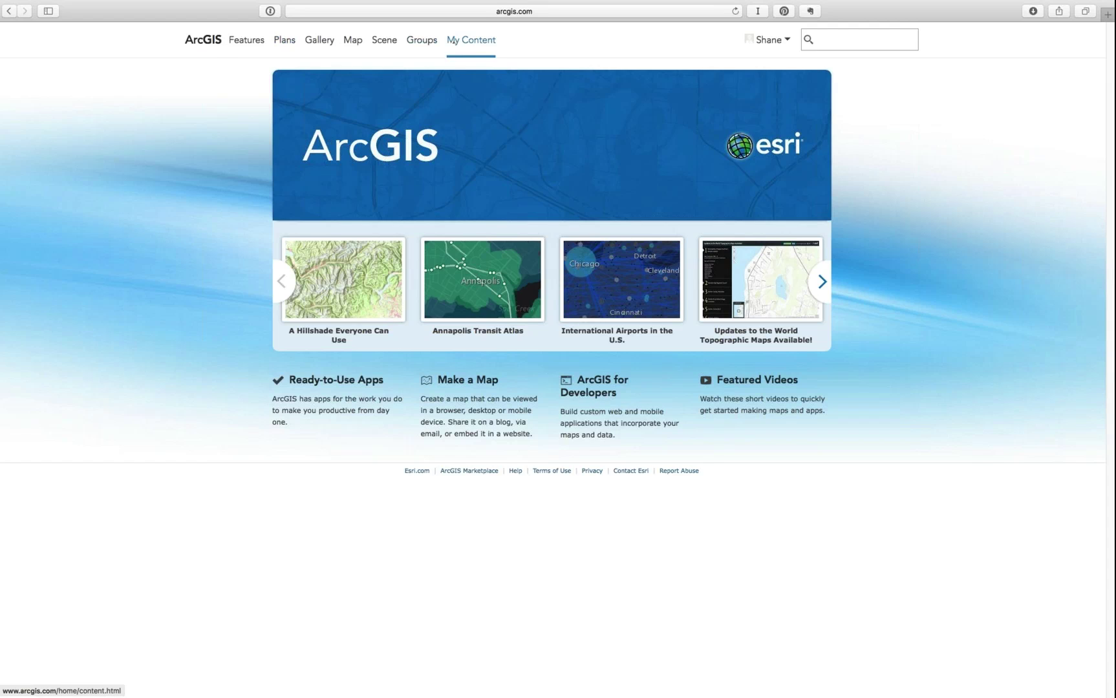
Open a new map in the map viewer and check its site navigation options
{"action": "left_click", "coordinate": [351, 50]}
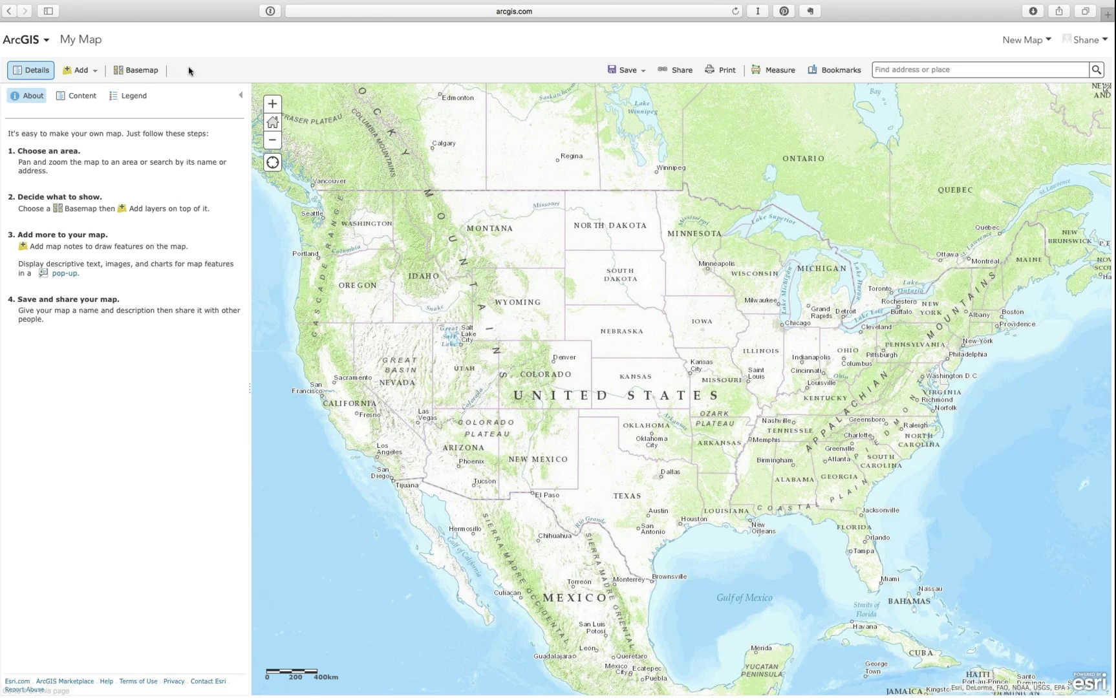
{"action": "left_click", "coordinate": [44, 42]}
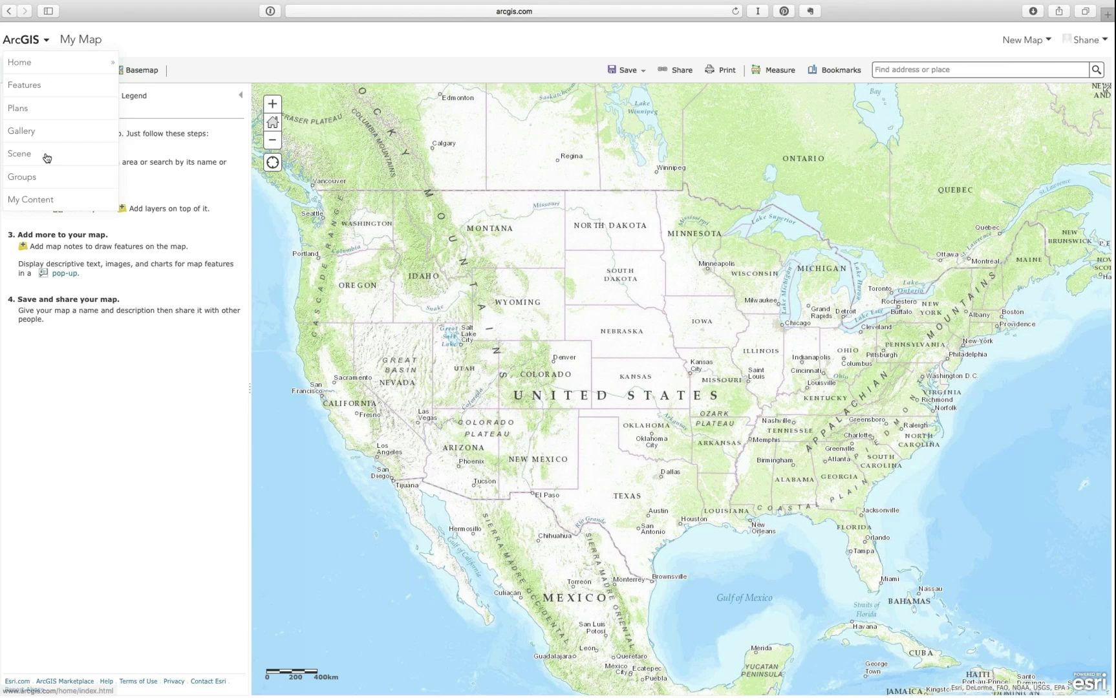
{"action": "left_click", "coordinate": [226, 46]}
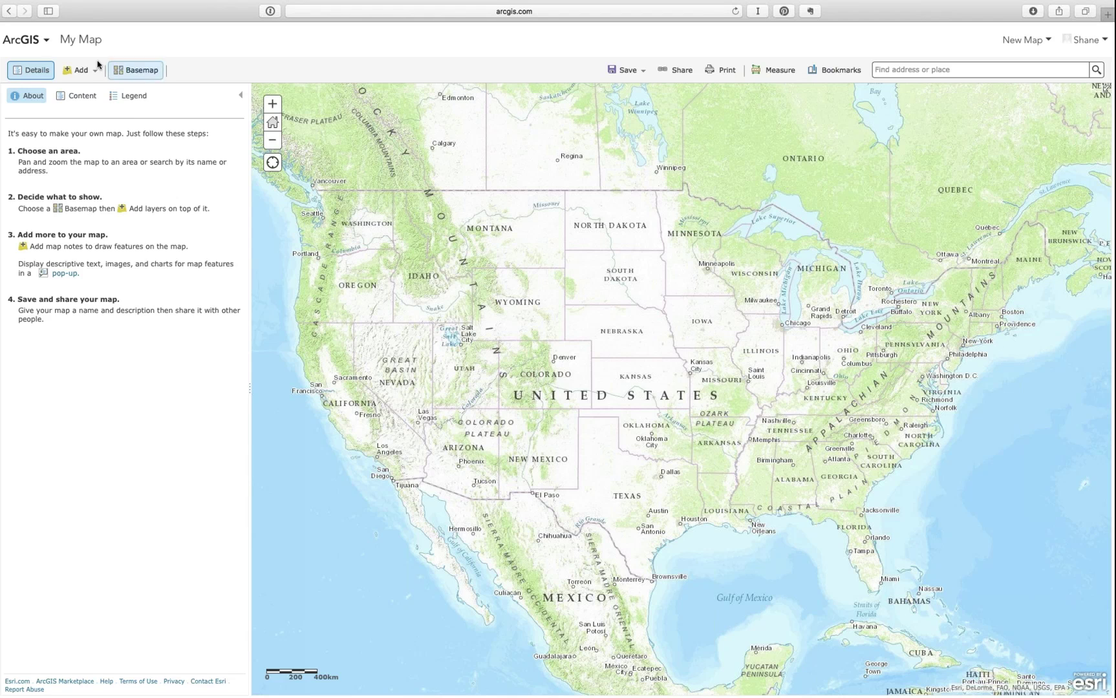
Try the Imagery, National Geographic and USGS National Map basemaps, and restore the Topographic basemap
{"action": "left_click", "coordinate": [147, 75]}
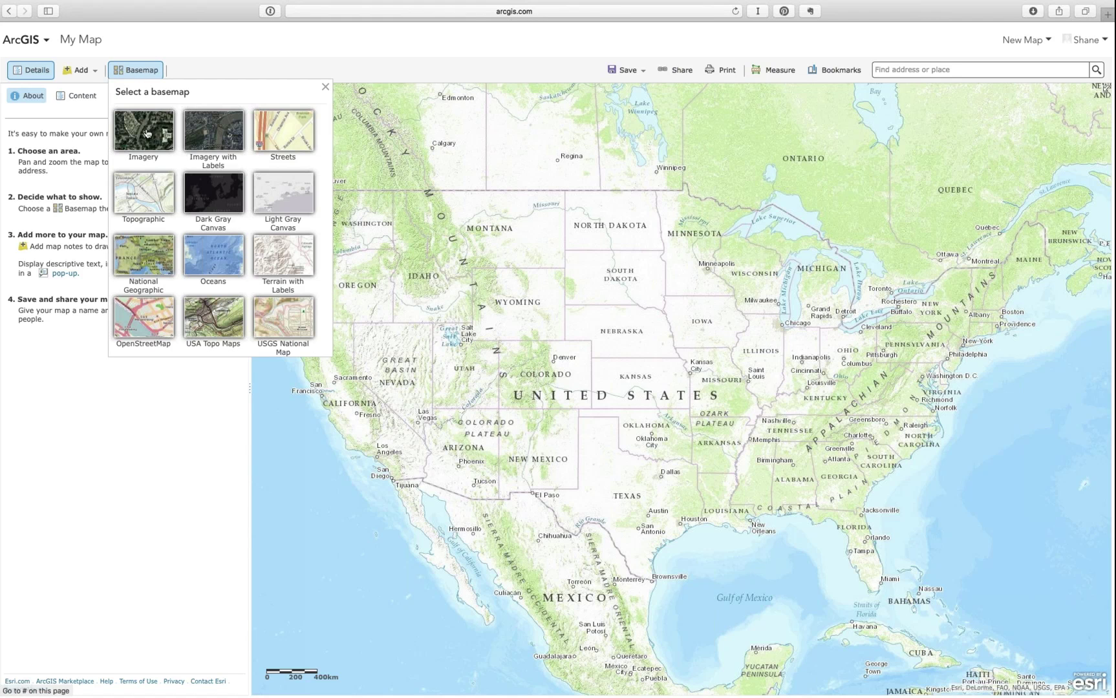
{"action": "left_click", "coordinate": [147, 134]}
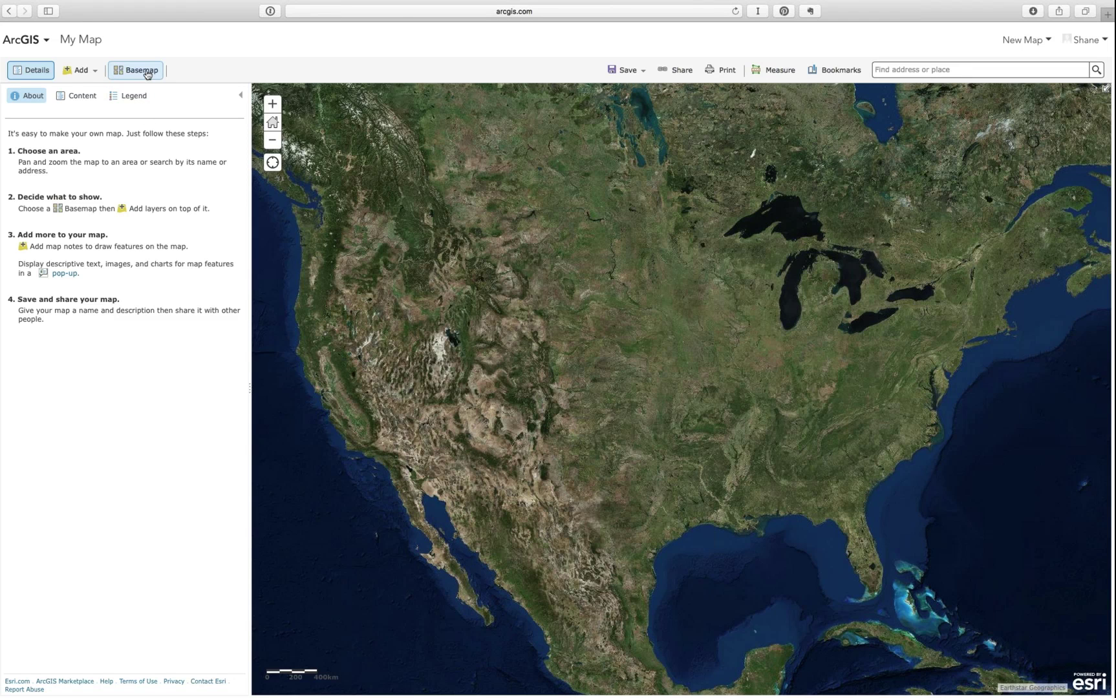
{"action": "left_click", "coordinate": [147, 73]}
{"action": "left_click", "coordinate": [143, 234]}
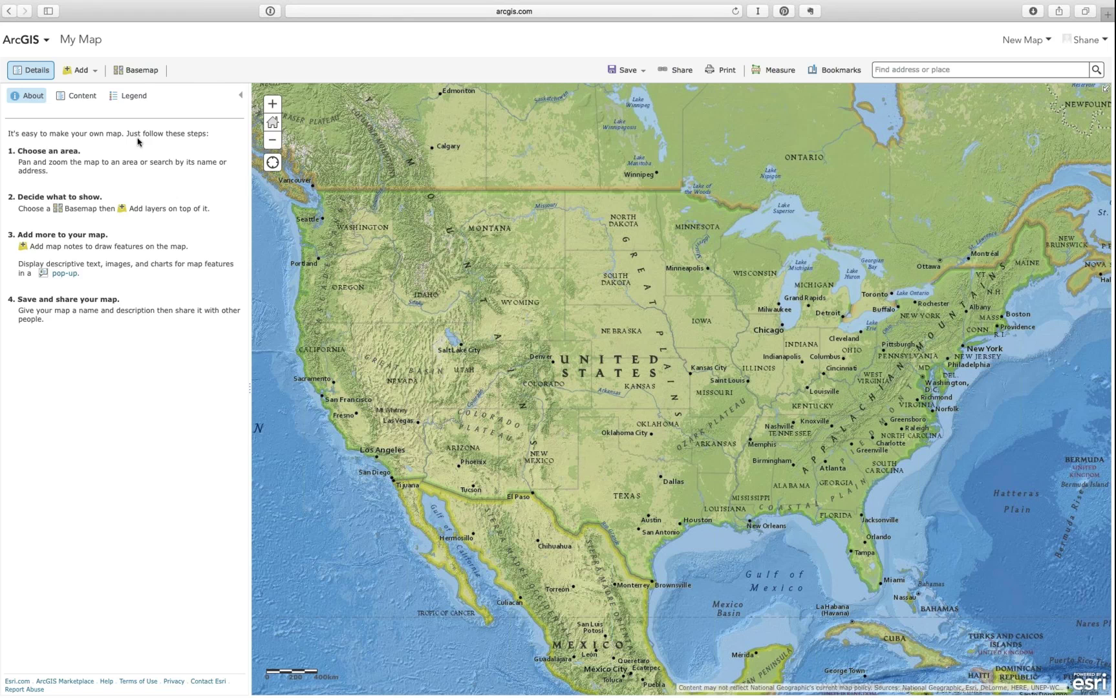
{"action": "left_click", "coordinate": [143, 75]}
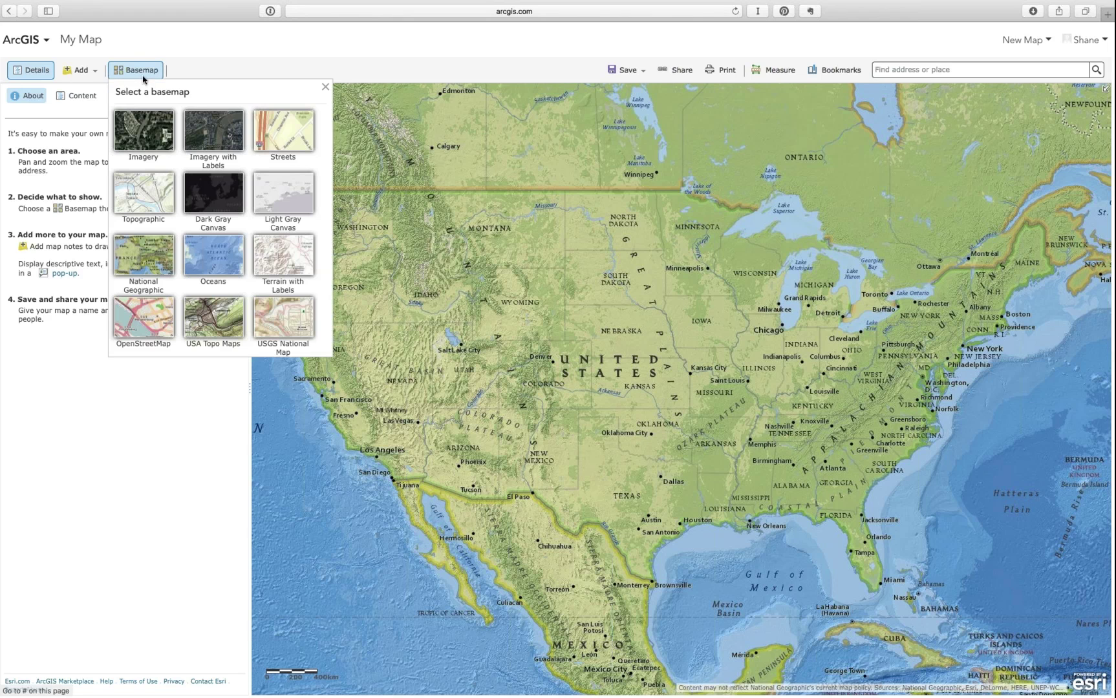
{"action": "left_click", "coordinate": [276, 314]}
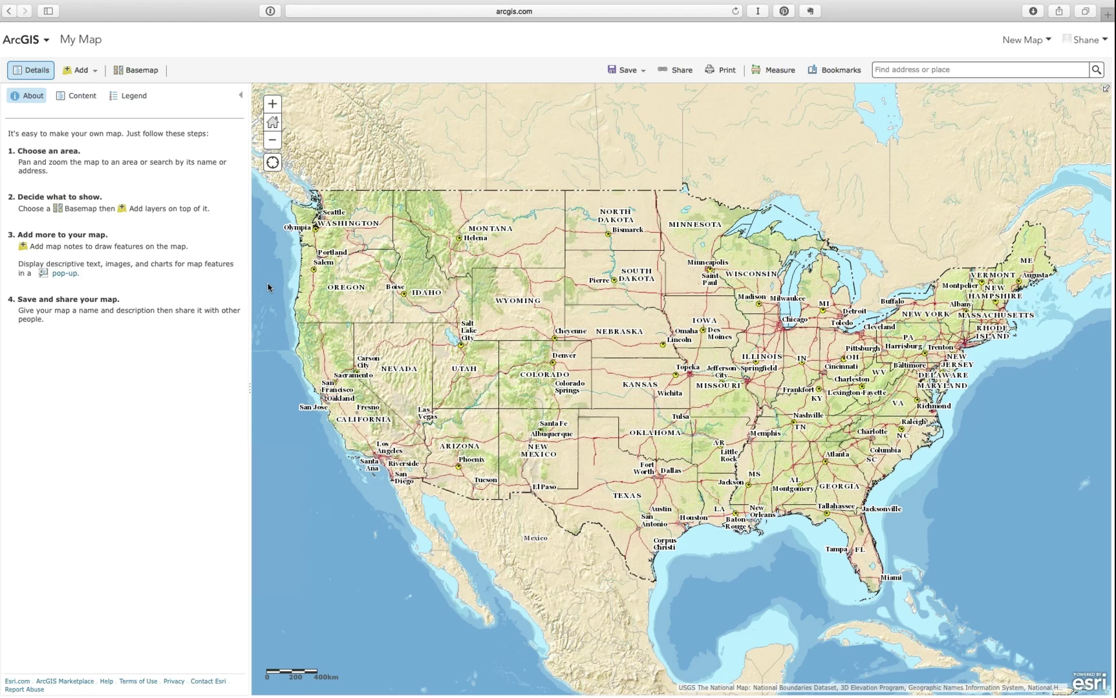
{"action": "left_click", "coordinate": [147, 76]}
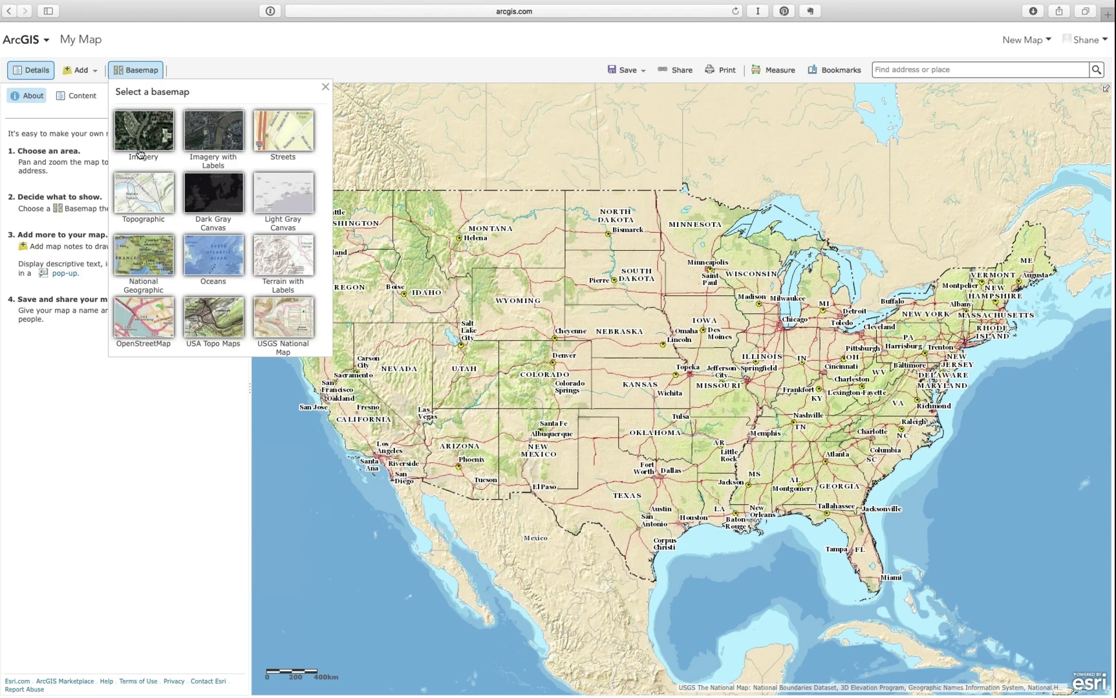
{"action": "left_click", "coordinate": [142, 194]}
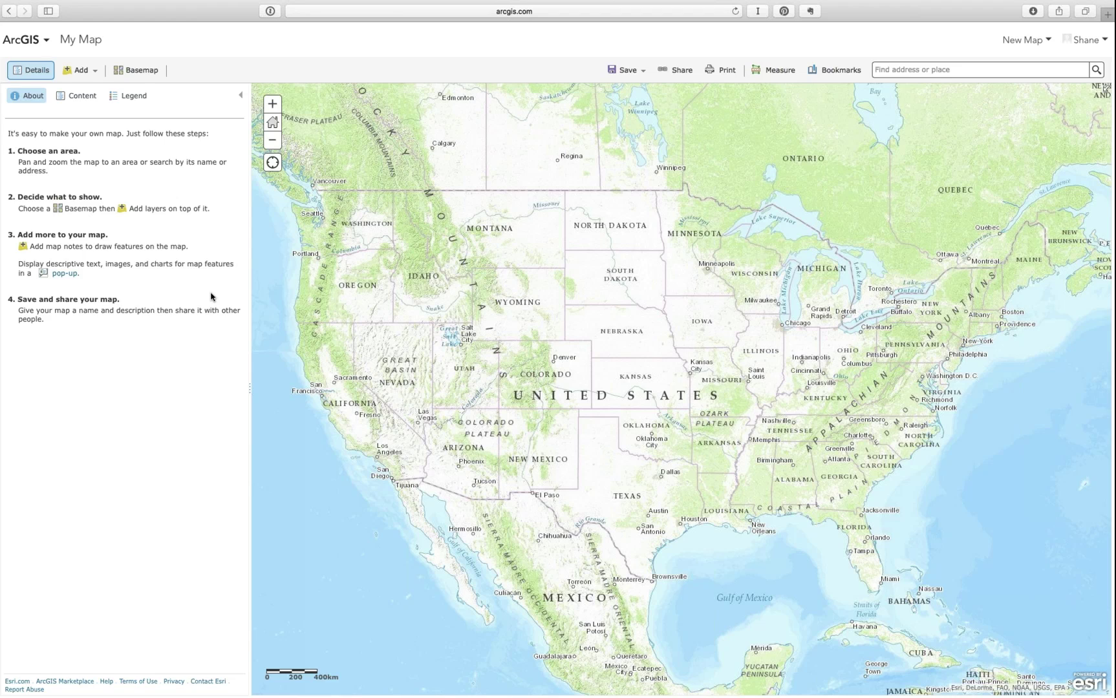
Search ArcGIS Online for layers matching "nh granit" within the map area
{"action": "left_click", "coordinate": [82, 71]}
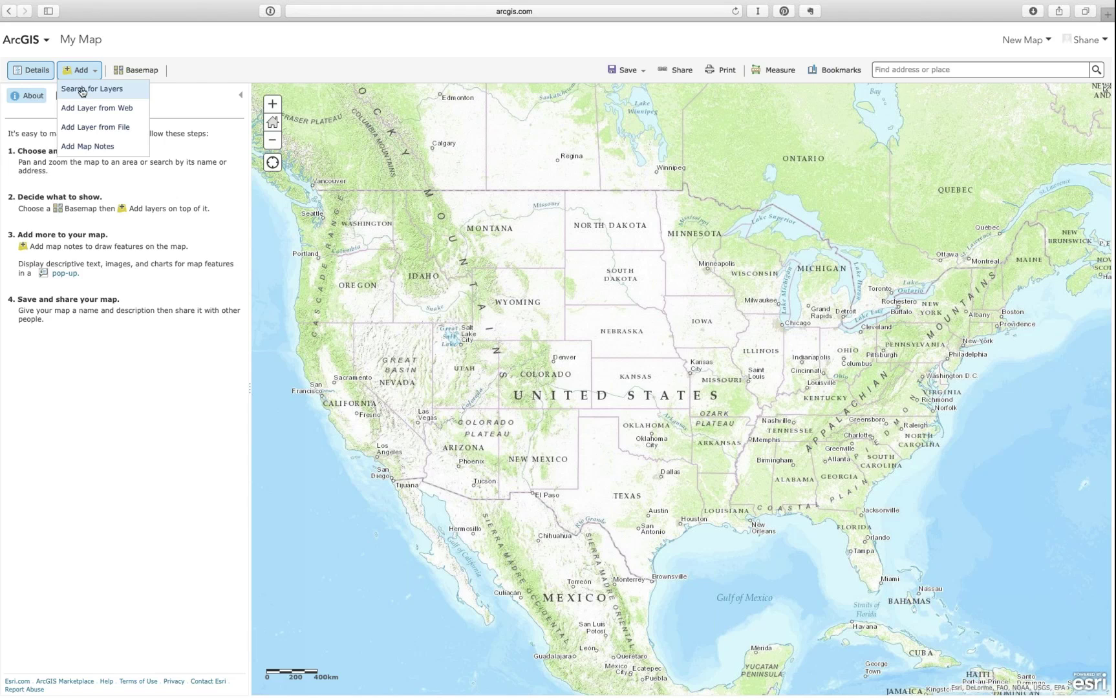
{"action": "left_click", "coordinate": [82, 92]}
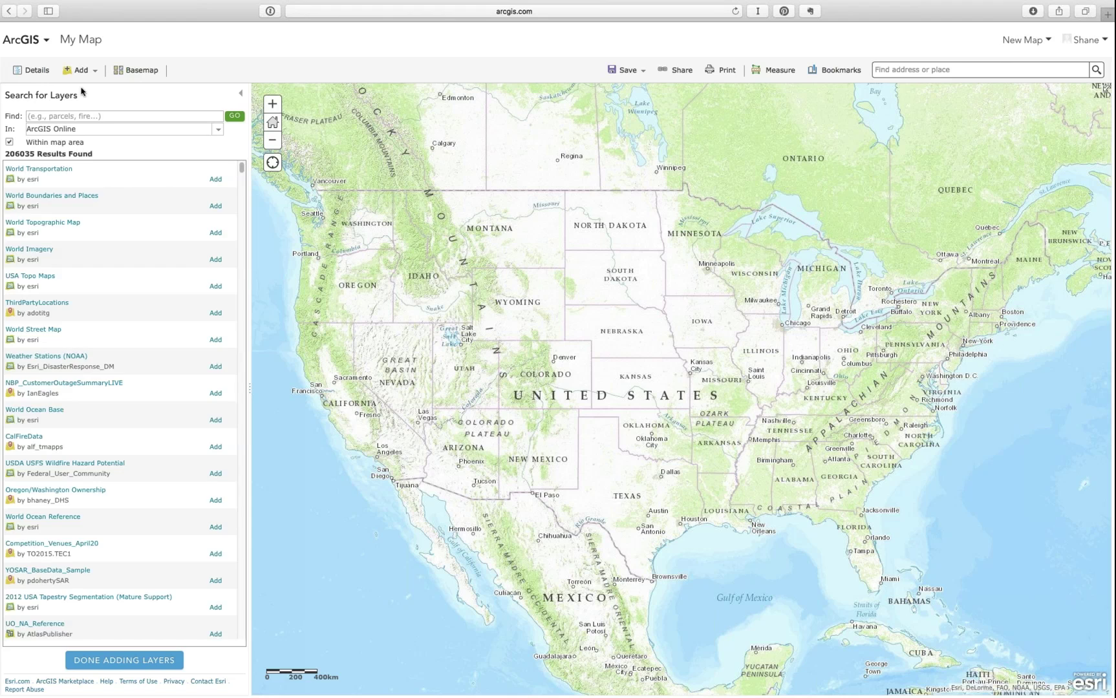
{"action": "left_click", "coordinate": [149, 117]}
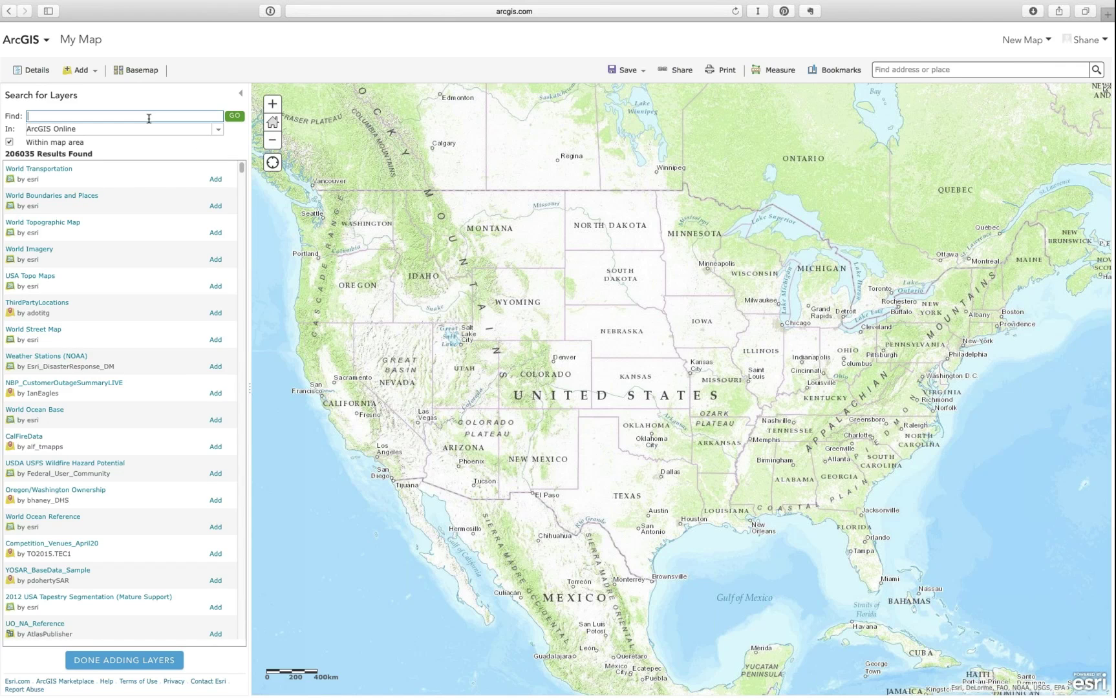
{"action": "type", "text": "nh granit"}
{"action": "key", "text": "Return"}
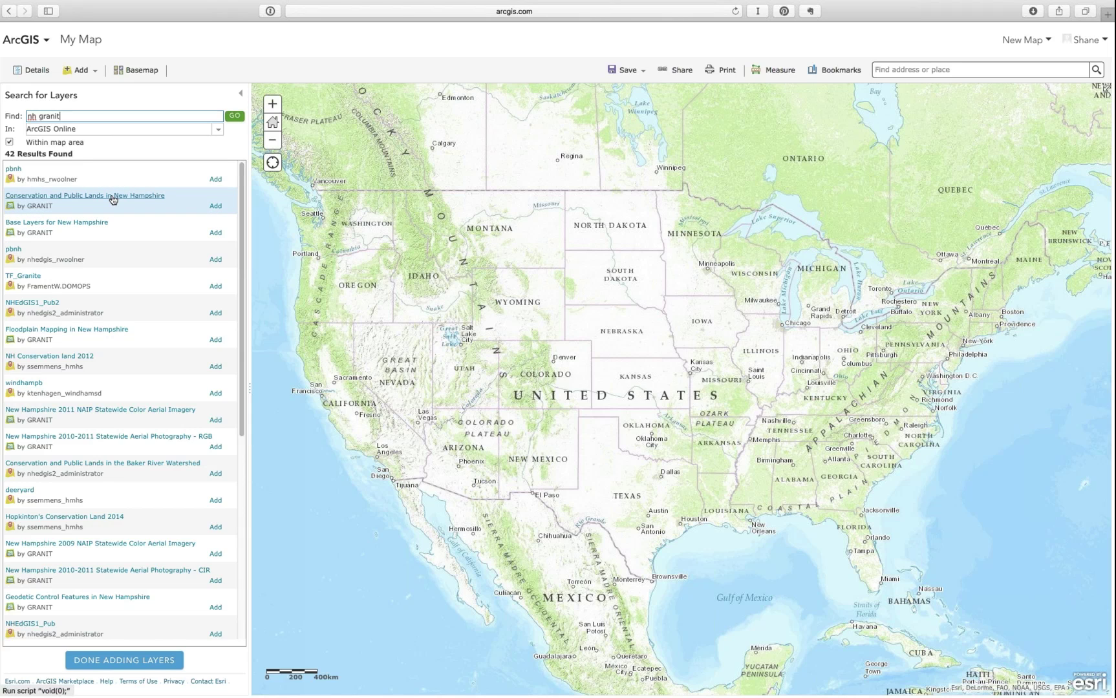
Review the summary and full item details of GRANIT's Conservation and Public Lands in New Hampshire layer, and return to the map
{"action": "left_click", "coordinate": [80, 199]}
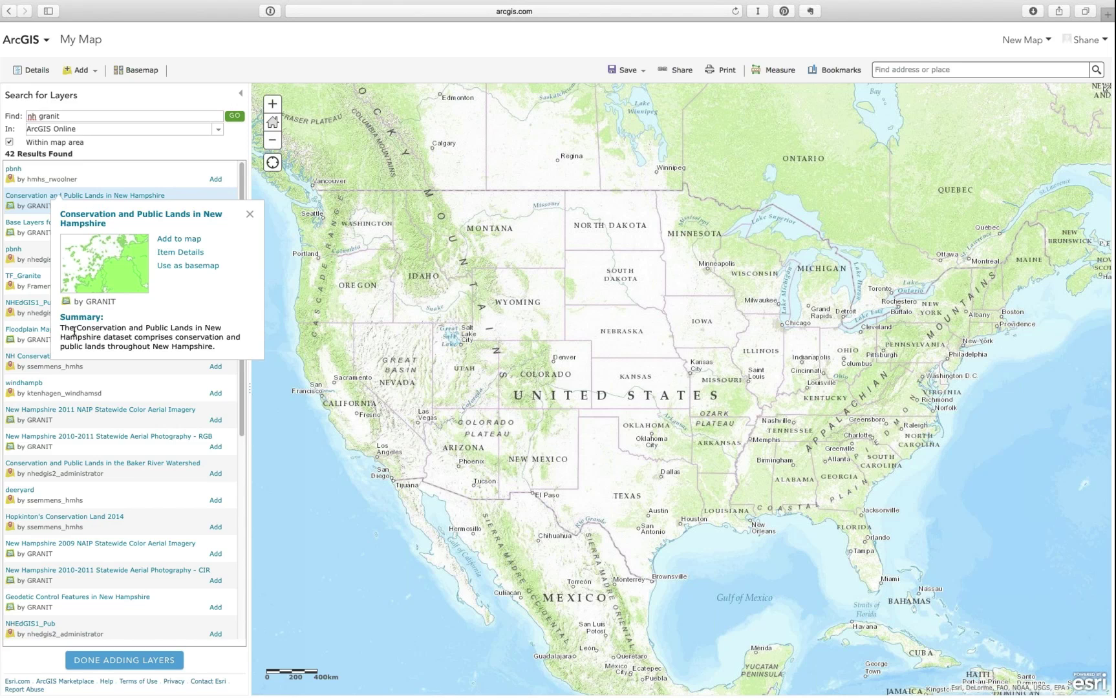
{"action": "left_click", "coordinate": [191, 253]}
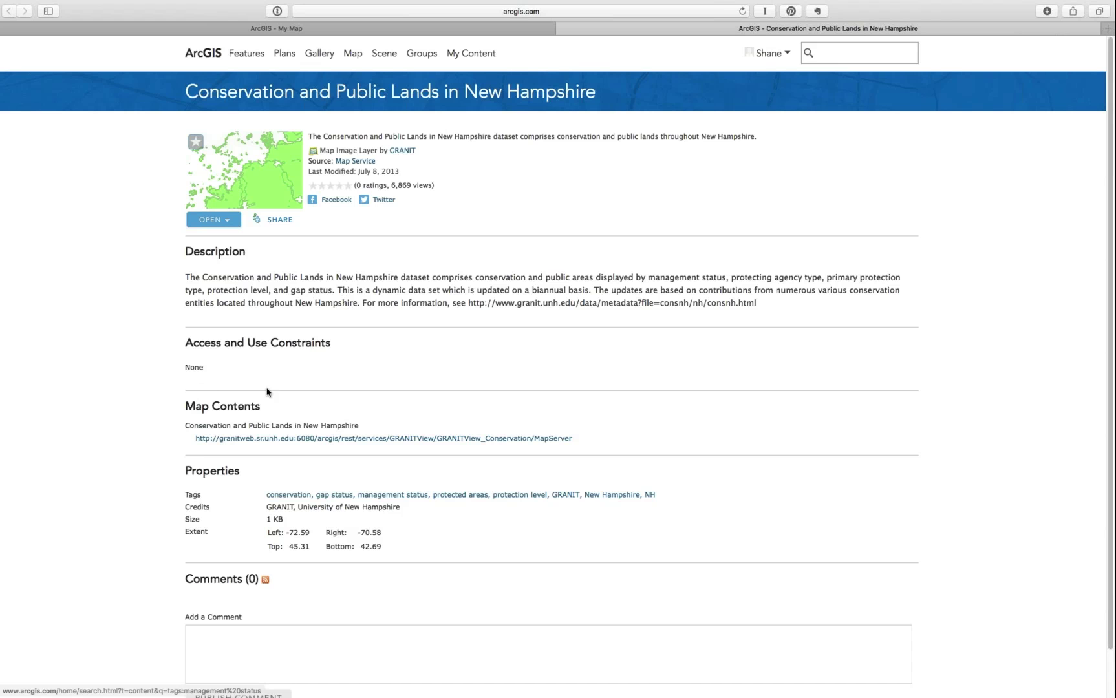
{"action": "scroll", "coordinate": [421, 527], "scroll_direction": "down", "scroll_amount": 1}
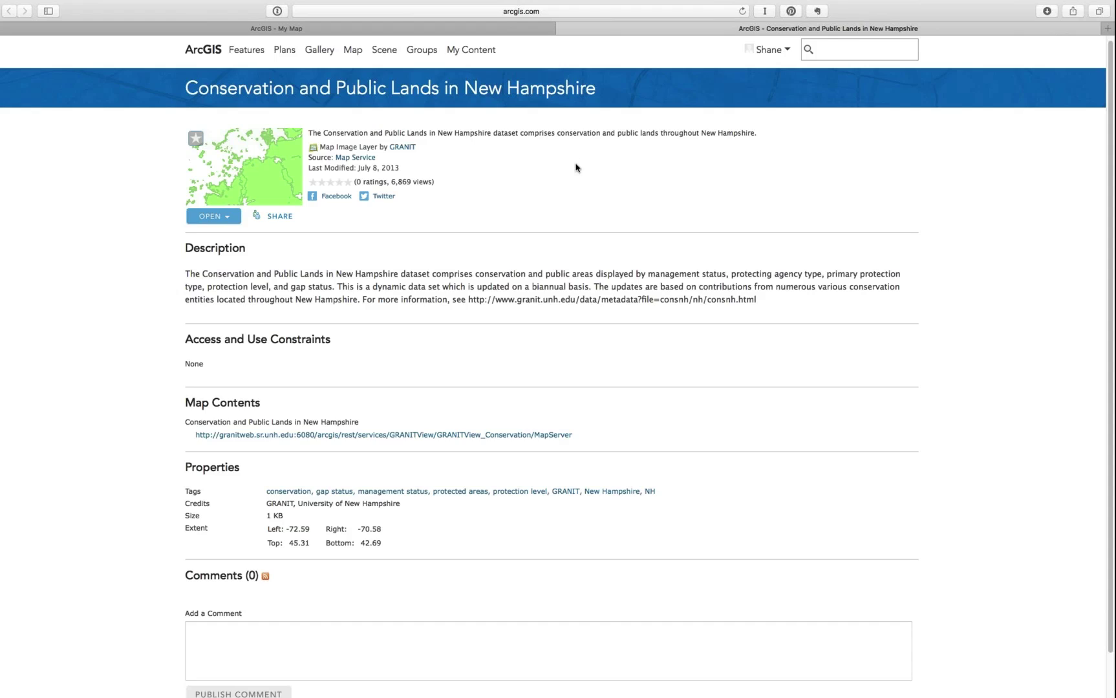
{"action": "left_click", "coordinate": [564, 29]}
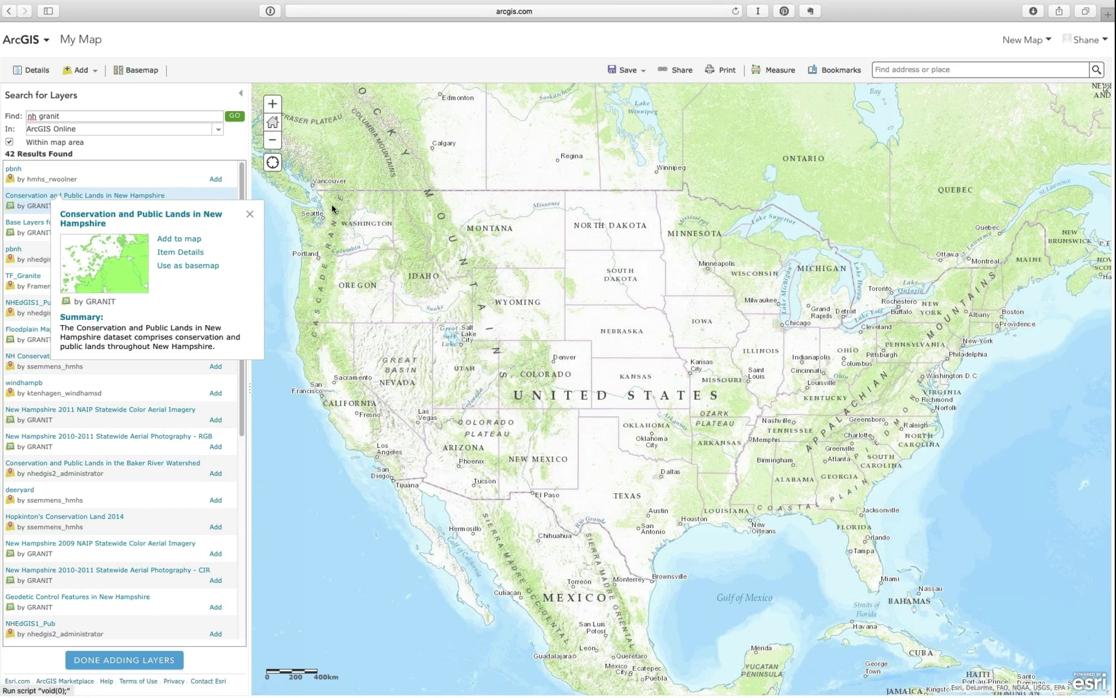
{"action": "left_click", "coordinate": [248, 215]}
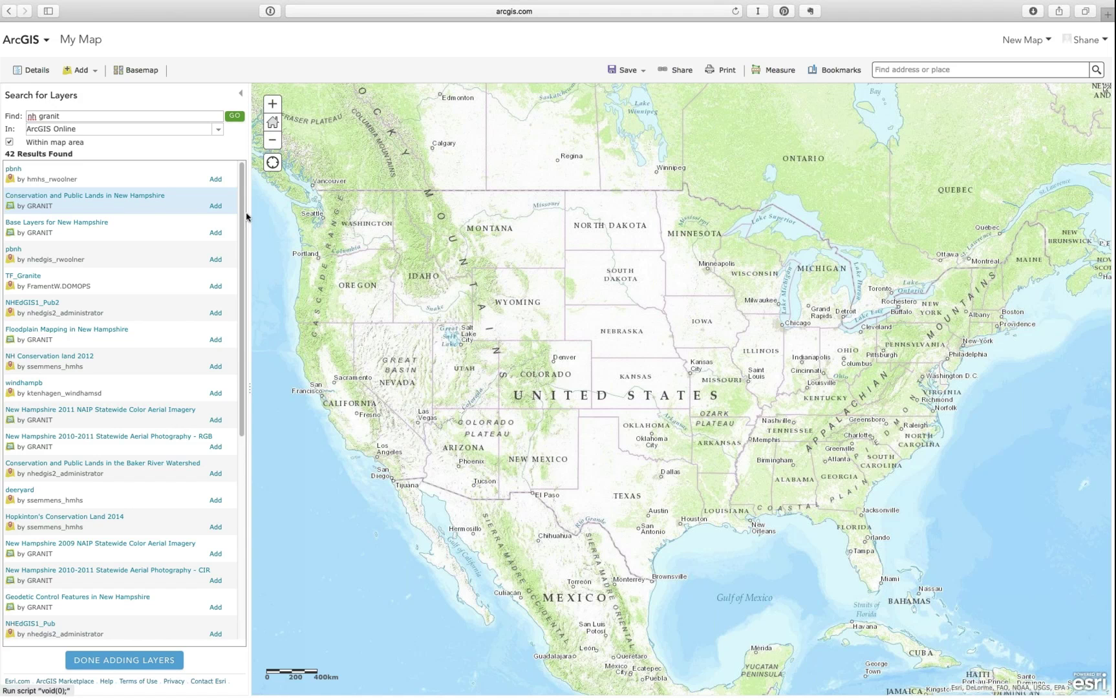
Add GRANIT's Base Layers for New Hampshire to the map and finish adding layers
{"action": "left_click", "coordinate": [215, 231]}
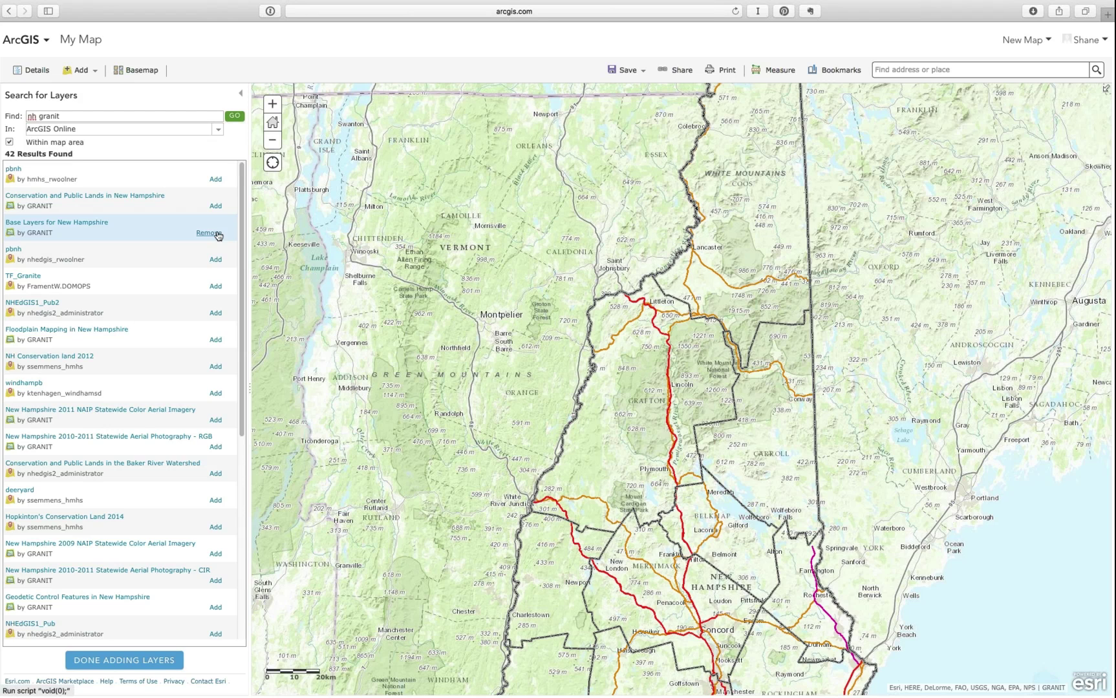
{"action": "left_click", "coordinate": [144, 660]}
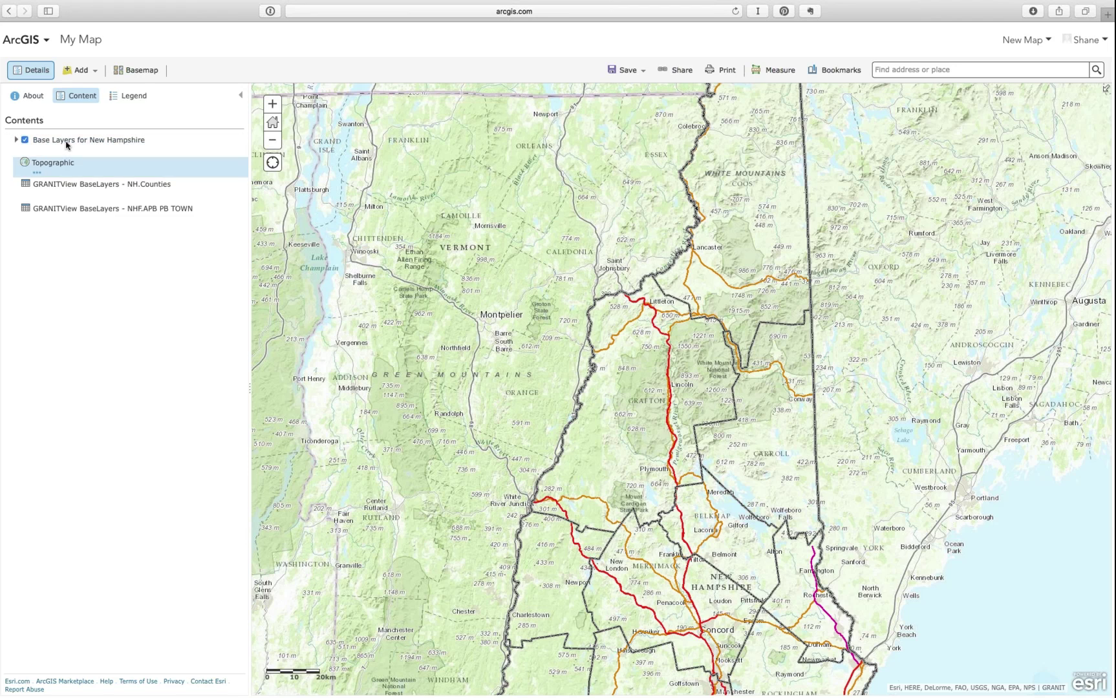
Examine the legend of the New Hampshire base layers at closer map scales around Lincoln and Franconia
{"action": "left_click", "coordinate": [133, 96]}
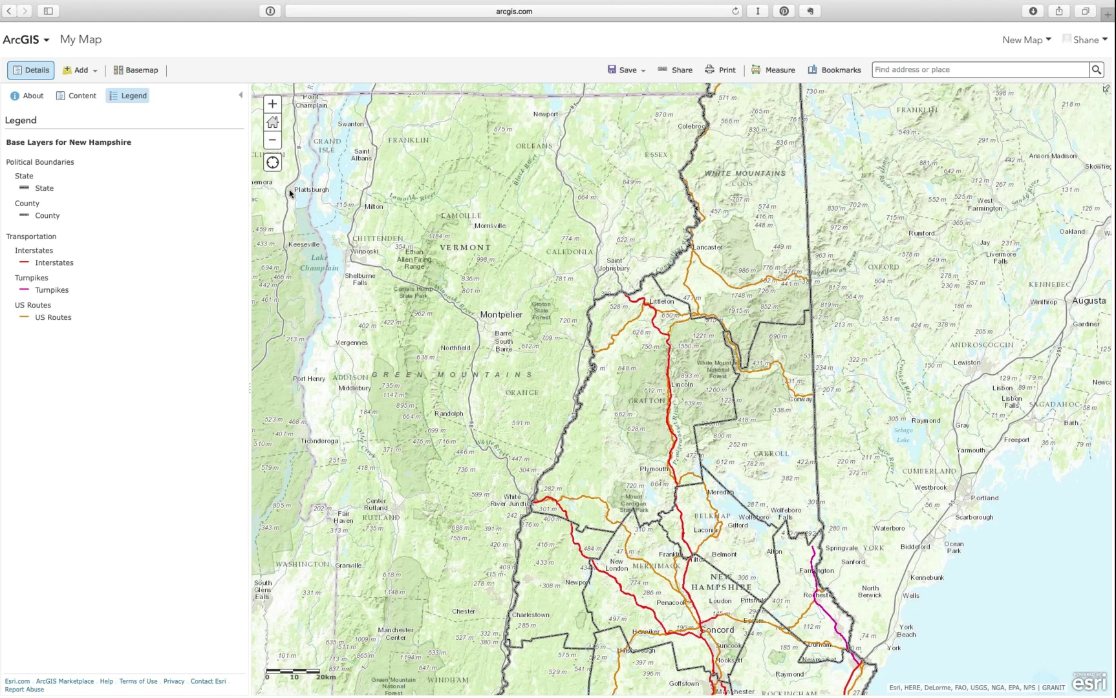
{"action": "left_click", "coordinate": [272, 105]}
{"action": "left_click", "coordinate": [273, 105]}
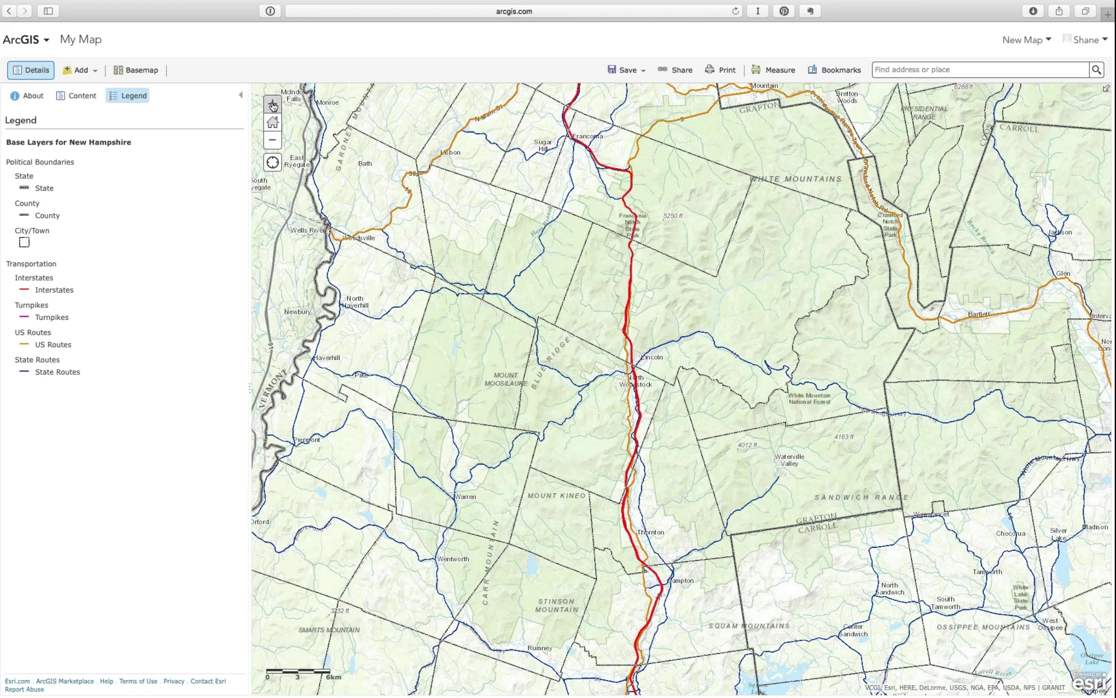
{"action": "left_click", "coordinate": [273, 105]}
{"action": "left_click", "coordinate": [273, 105]}
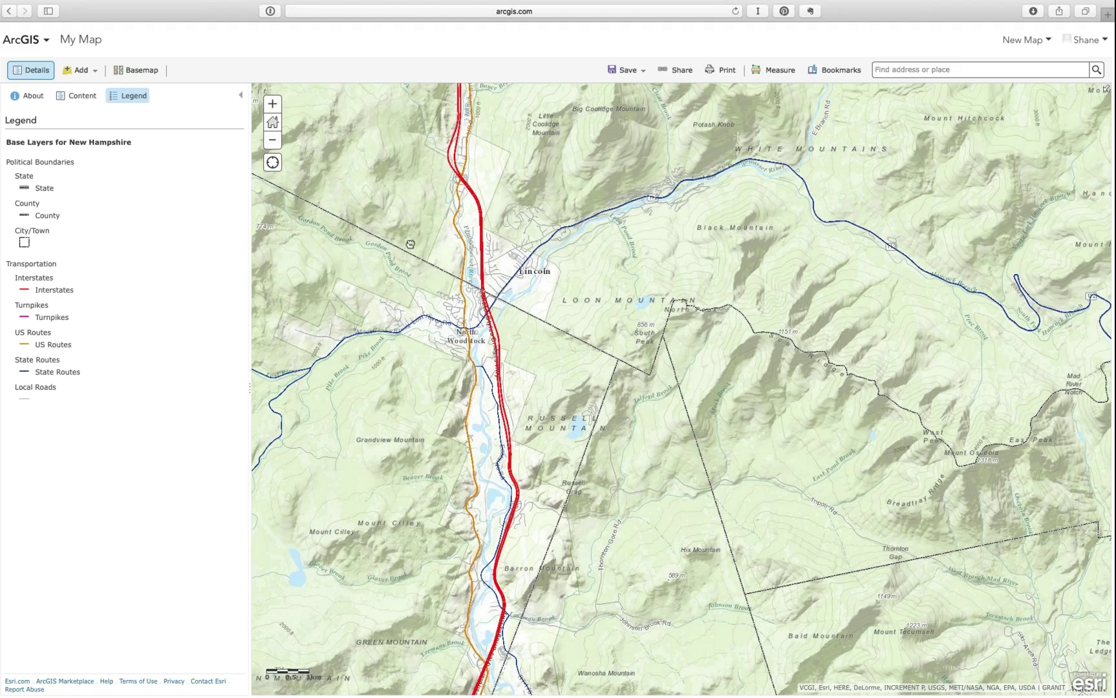
{"action": "left_click_drag", "start_coordinate": [410, 245], "coordinate": [757, 581]}
{"action": "left_click_drag", "start_coordinate": [801, 244], "coordinate": [612, 494]}
{"action": "left_click_drag", "start_coordinate": [460, 198], "coordinate": [651, 492]}
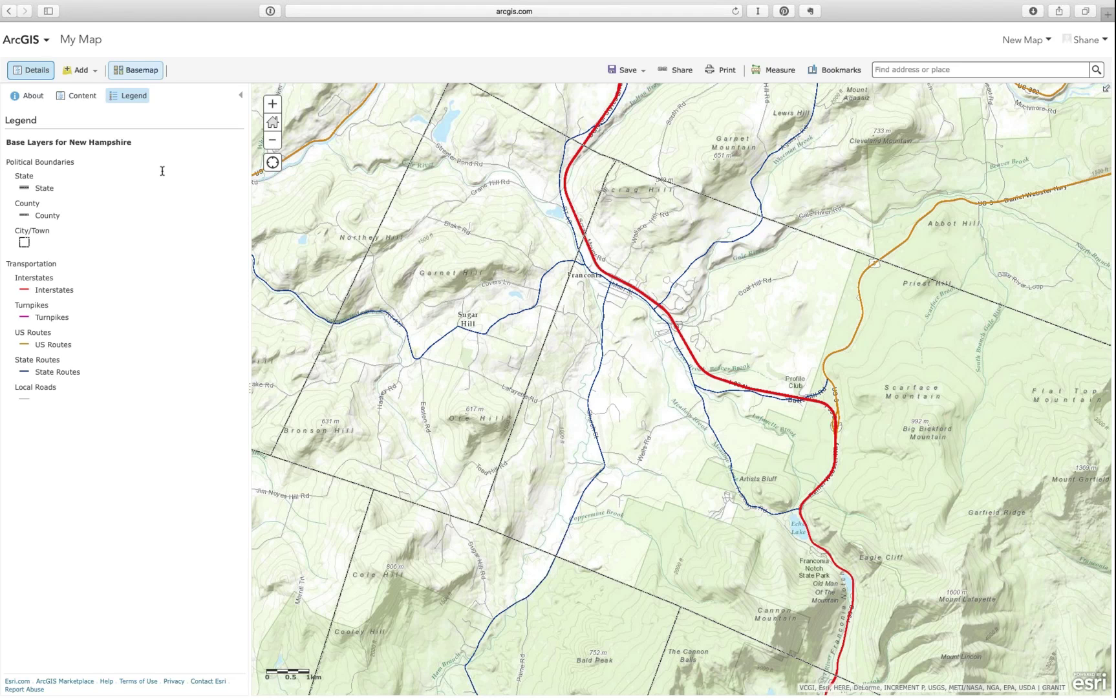
Add GRANIT's Conservation and Public Lands in New Hampshire layer to the map, check its statewide coverage, and finish adding layers
{"action": "left_click", "coordinate": [96, 72]}
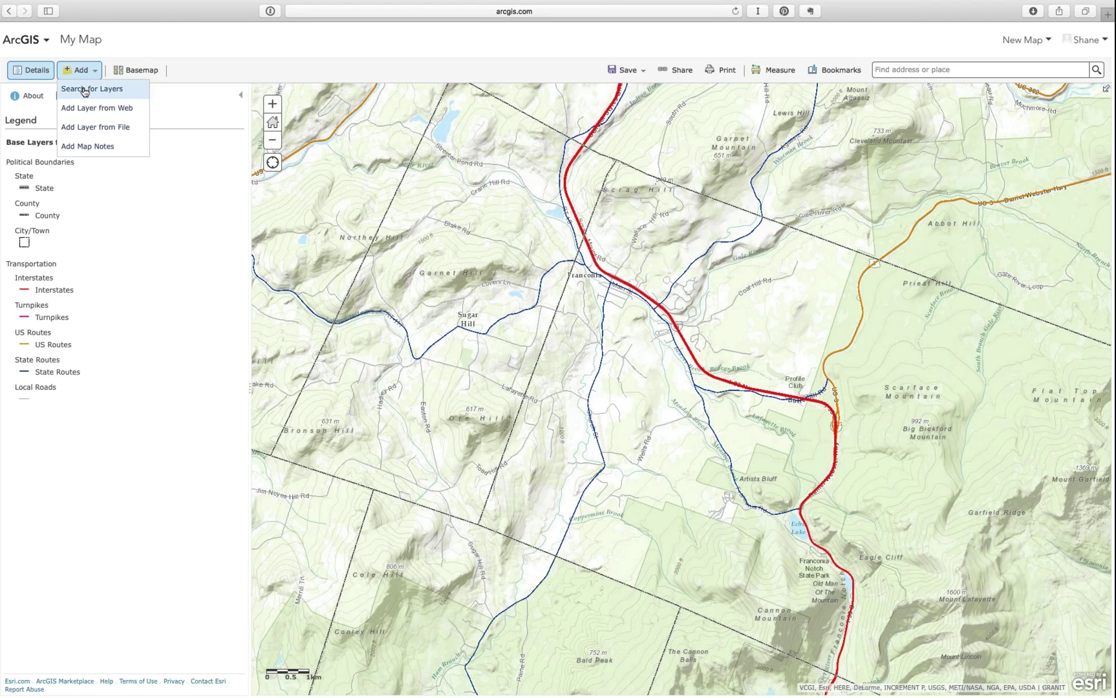
{"action": "left_click", "coordinate": [85, 92]}
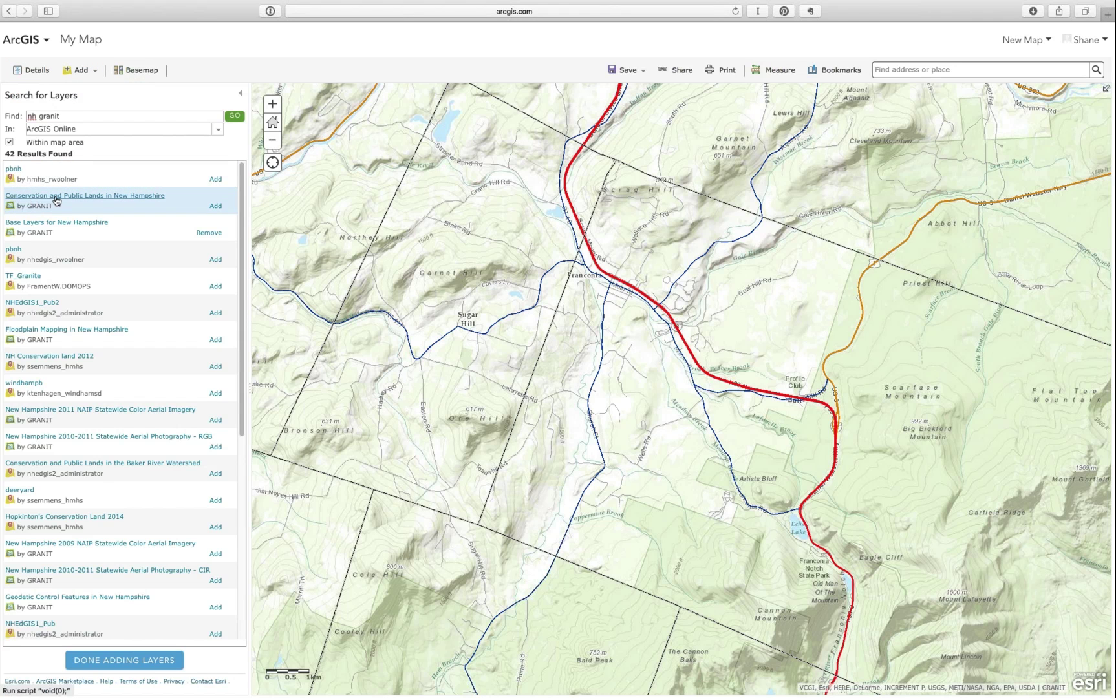
{"action": "left_click", "coordinate": [216, 206]}
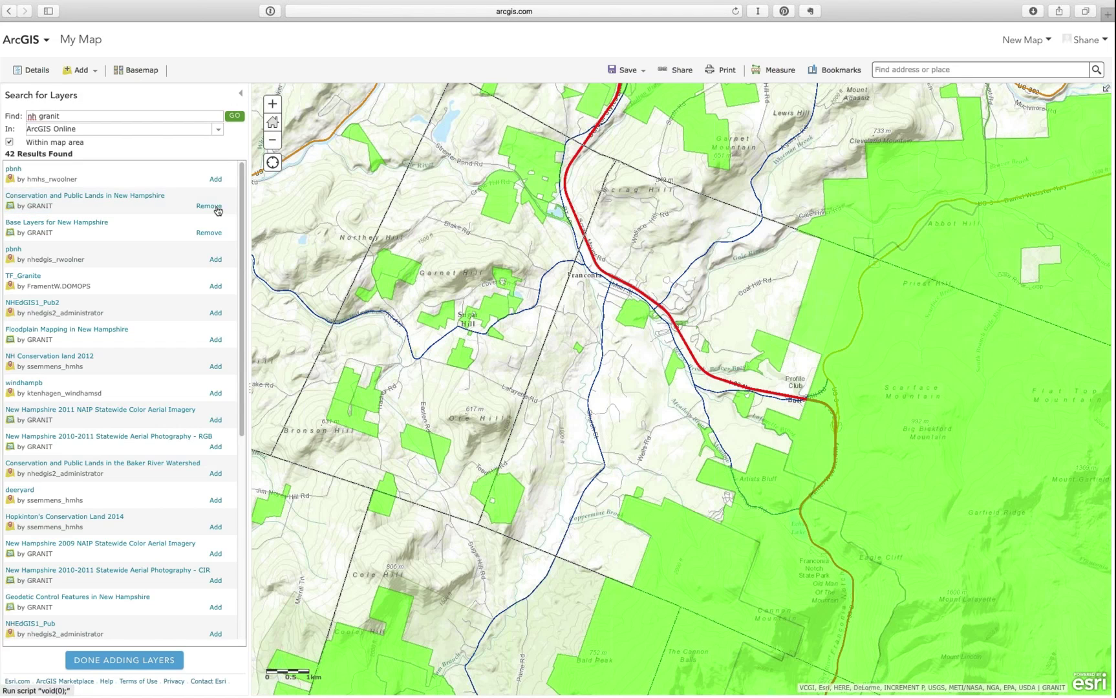
{"action": "triple_click", "coordinate": [273, 141]}
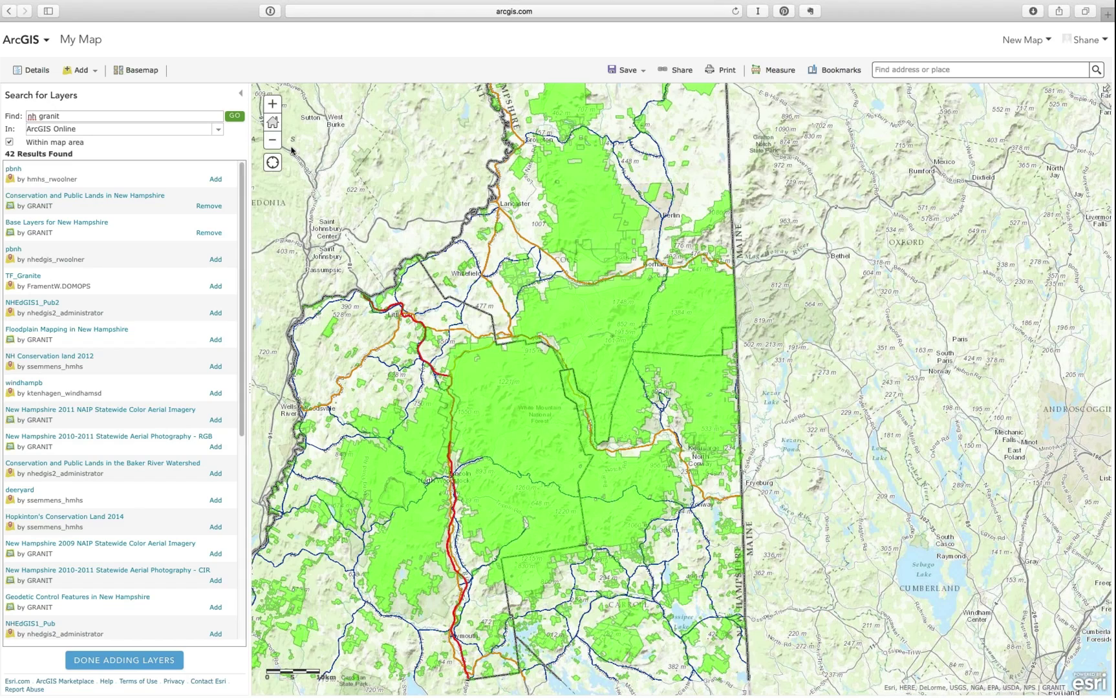
{"action": "left_click_drag", "start_coordinate": [850, 406], "coordinate": [601, 392]}
{"action": "double_click", "coordinate": [272, 140]}
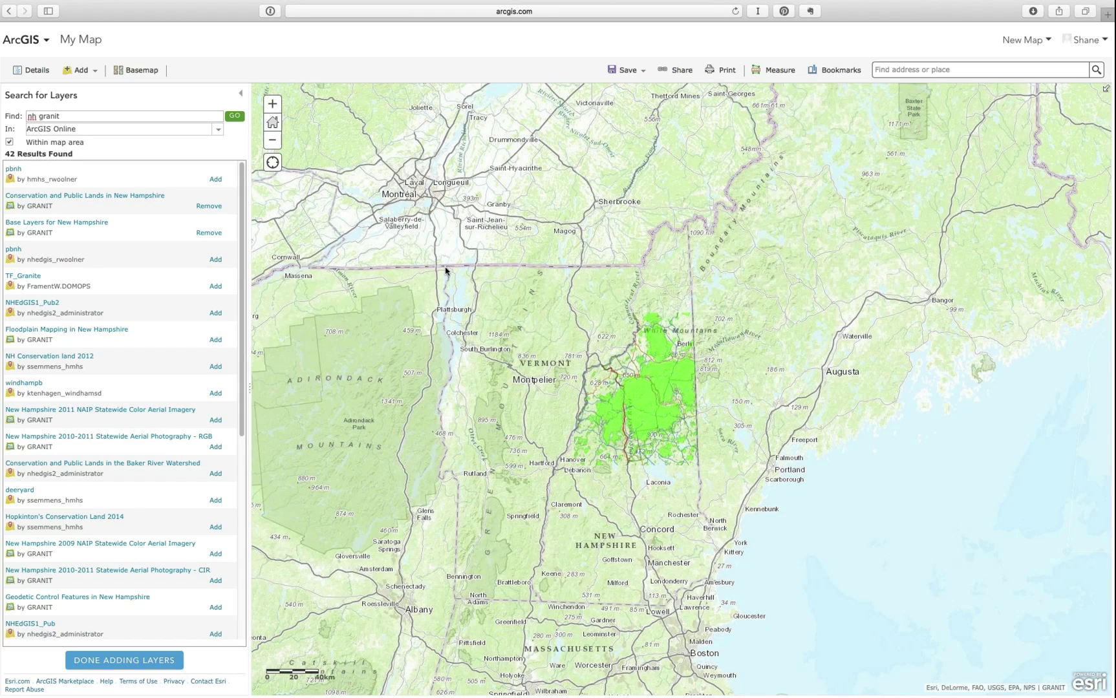
{"action": "left_click", "coordinate": [279, 103]}
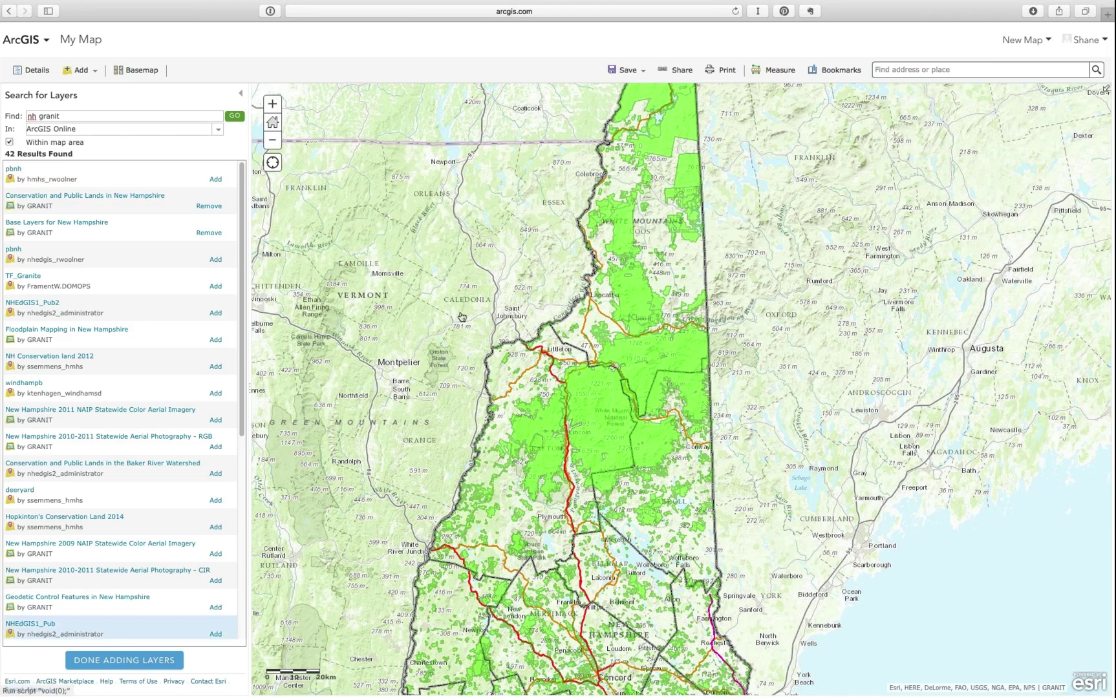
{"action": "left_click", "coordinate": [103, 660]}
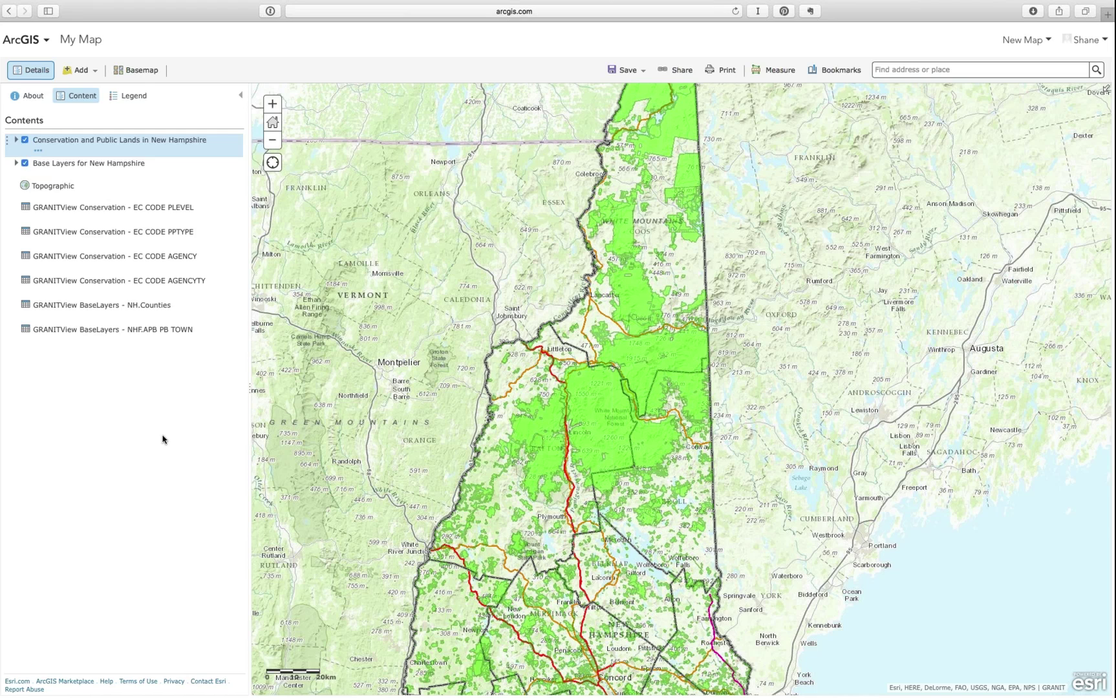
Show the Primary Protection Type sublayer of the conservation lands instead of Solid, and display the map's legend
{"action": "left_click", "coordinate": [17, 139]}
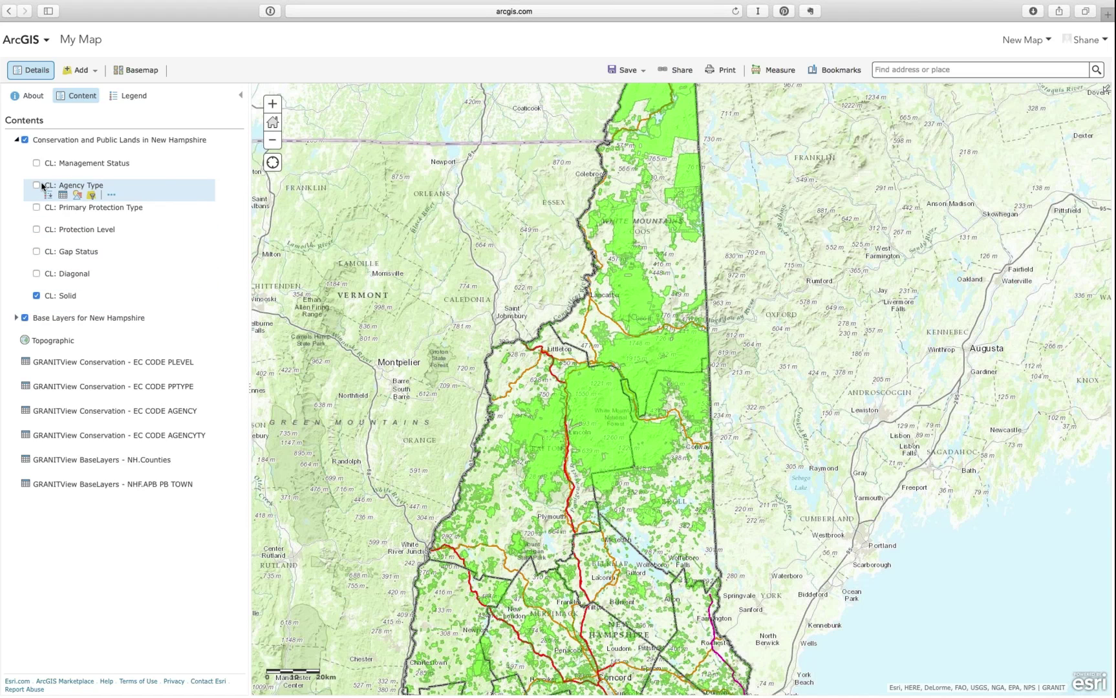
{"action": "left_click", "coordinate": [36, 207]}
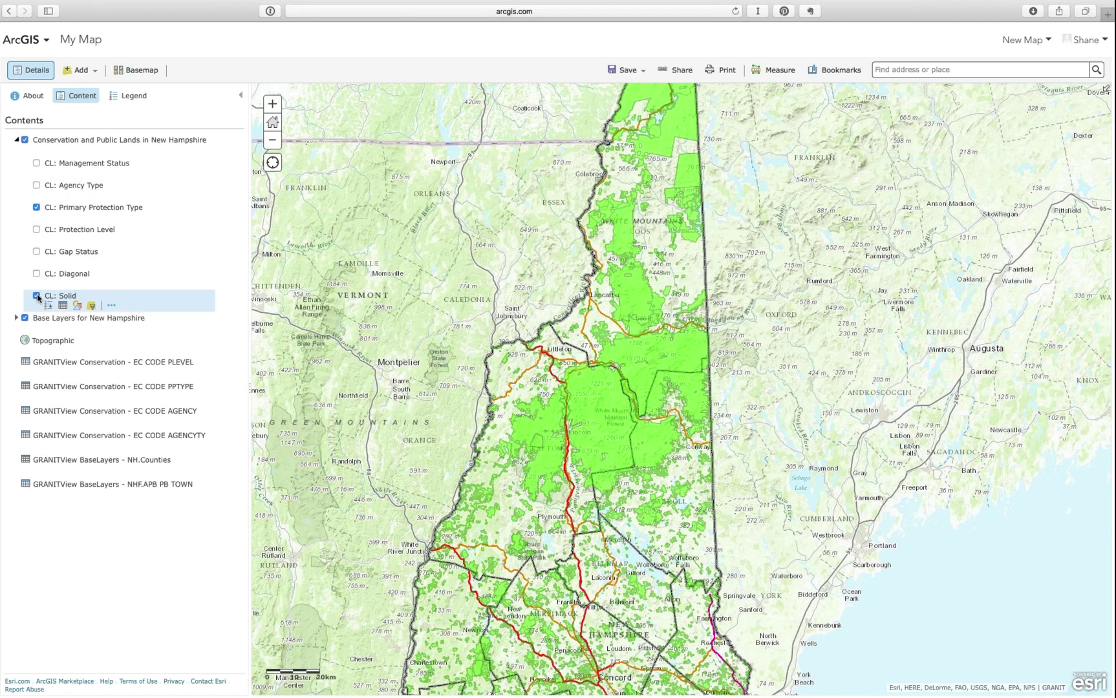
{"action": "left_click", "coordinate": [36, 296]}
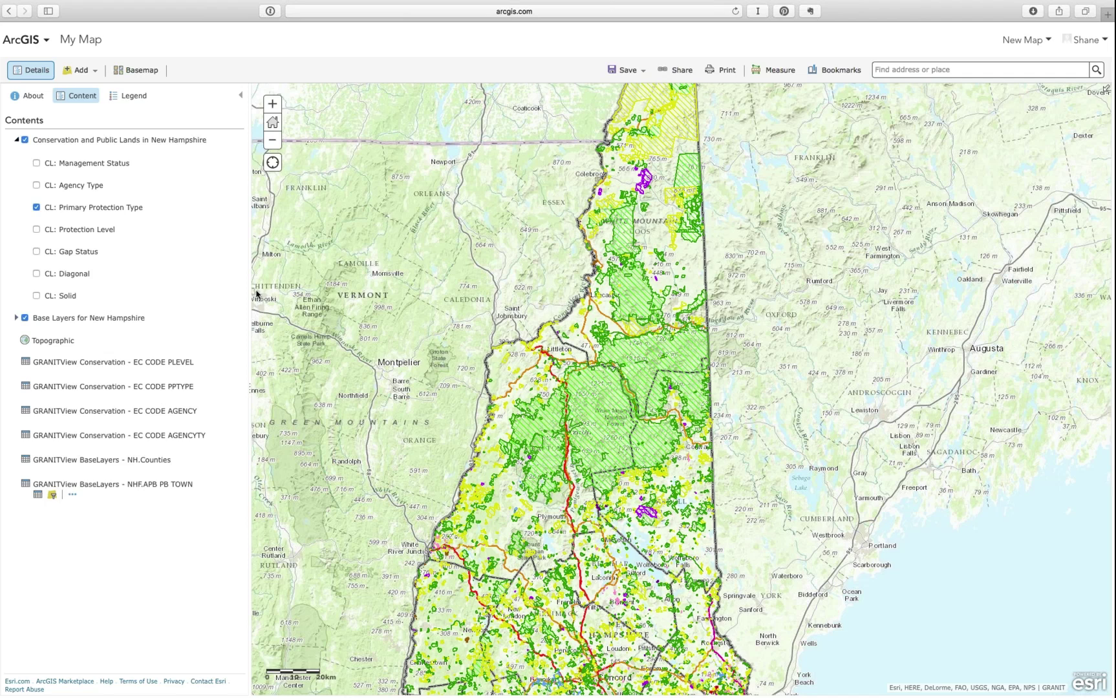
{"action": "mouse_move", "coordinate": [131, 215]}
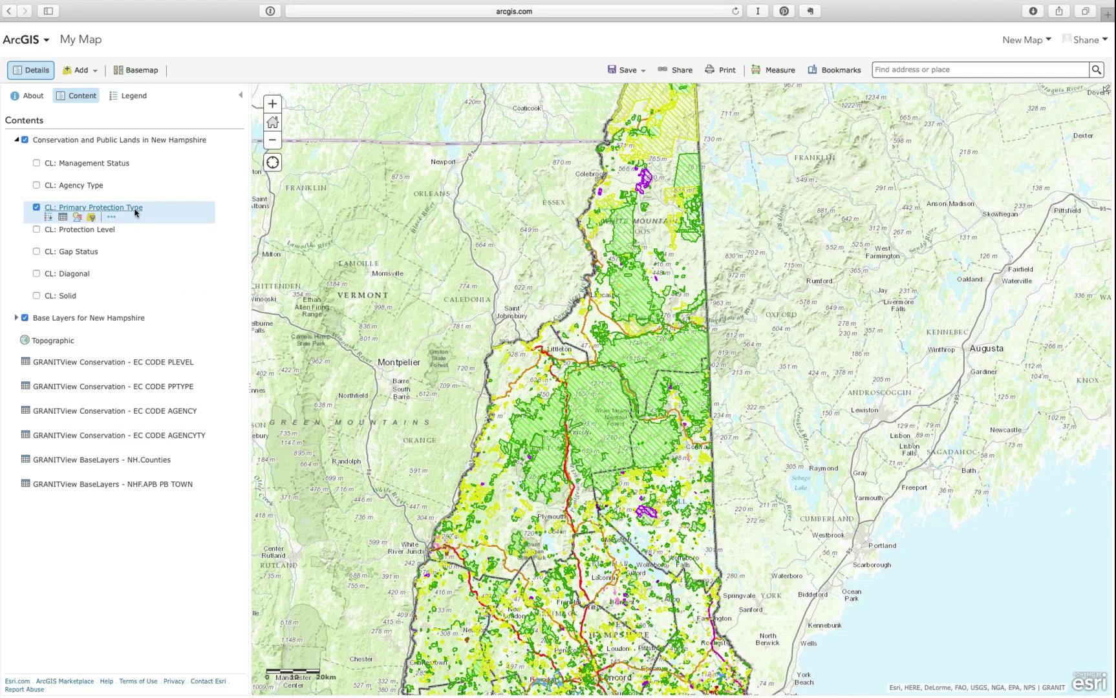
{"action": "left_click", "coordinate": [129, 97]}
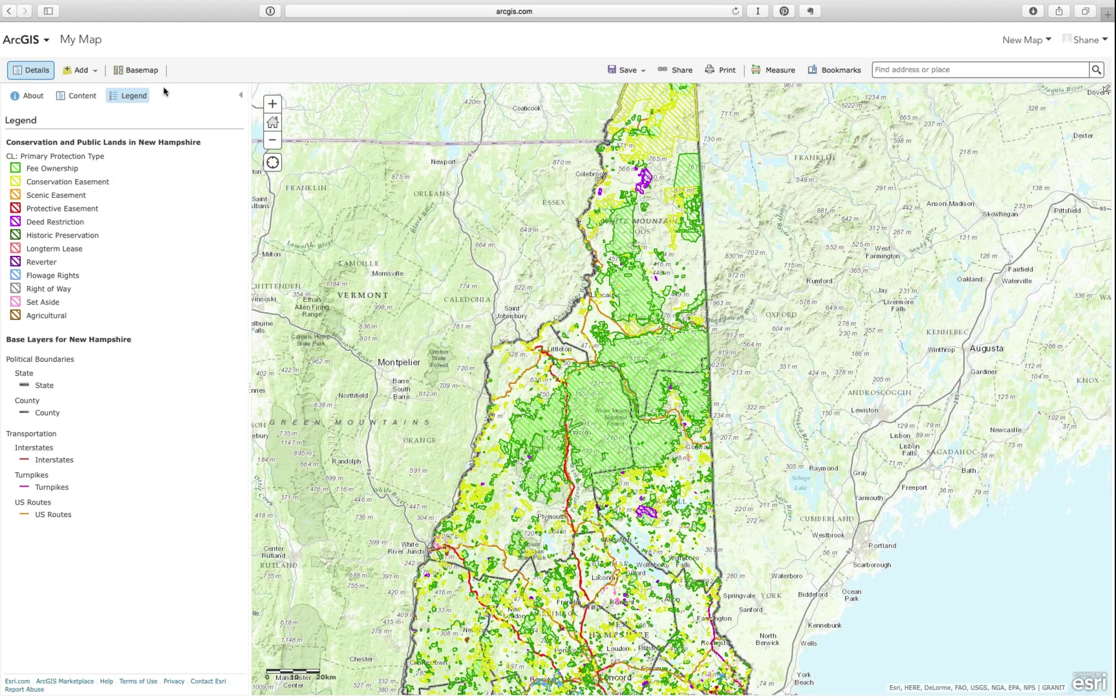
Compare the Dark Gray Canvas and Light Gray Canvas basemaps, and set the map to Light Gray Canvas
{"action": "left_click", "coordinate": [153, 70]}
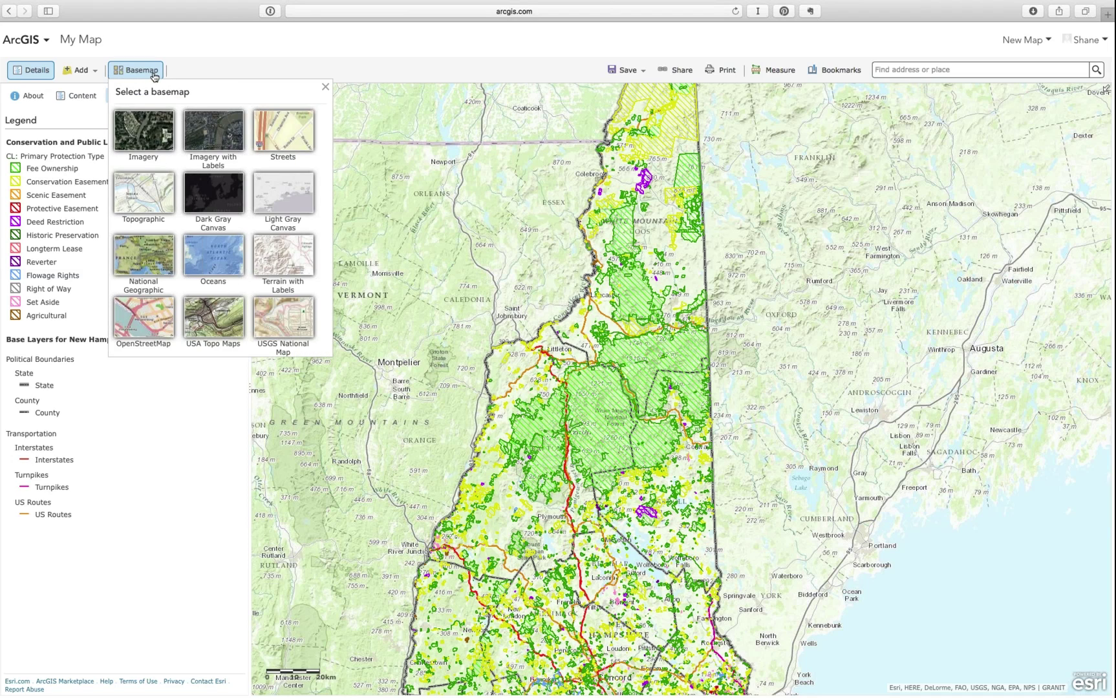
{"action": "left_click", "coordinate": [231, 201]}
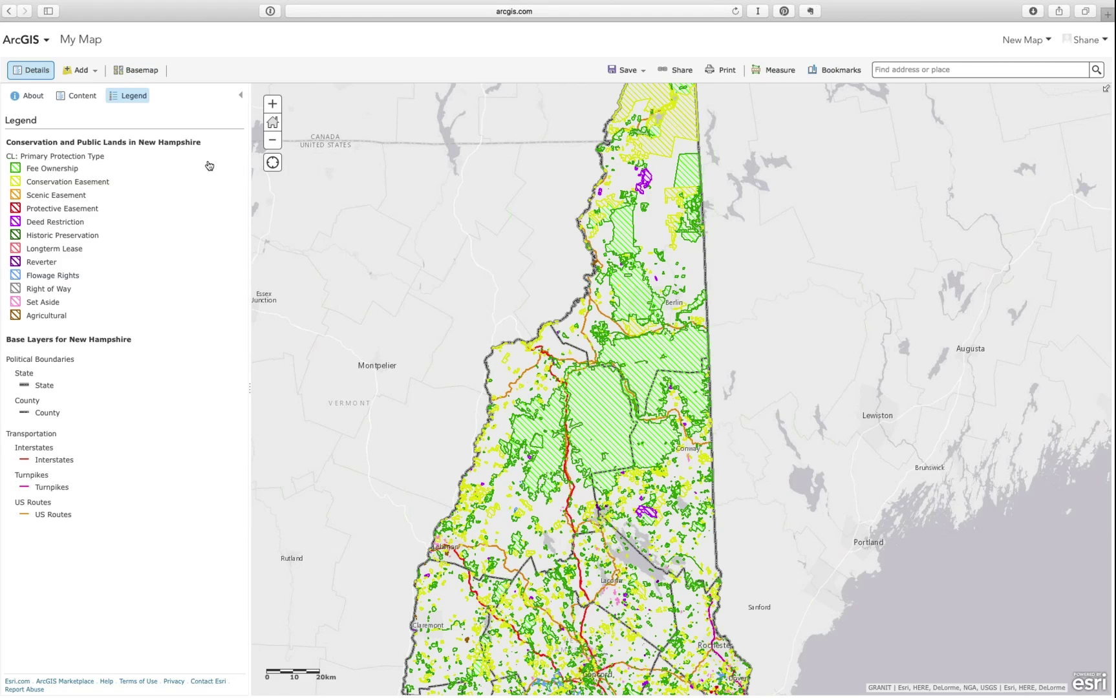
{"action": "left_click", "coordinate": [141, 71]}
{"action": "left_click", "coordinate": [199, 210]}
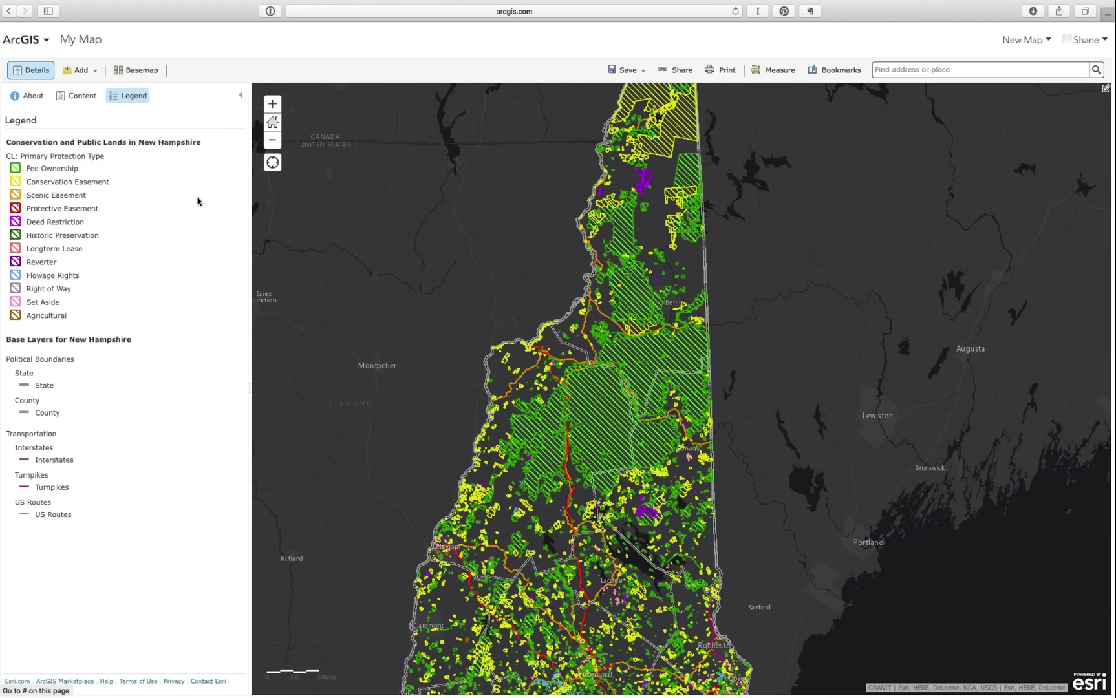
{"action": "left_click", "coordinate": [149, 72]}
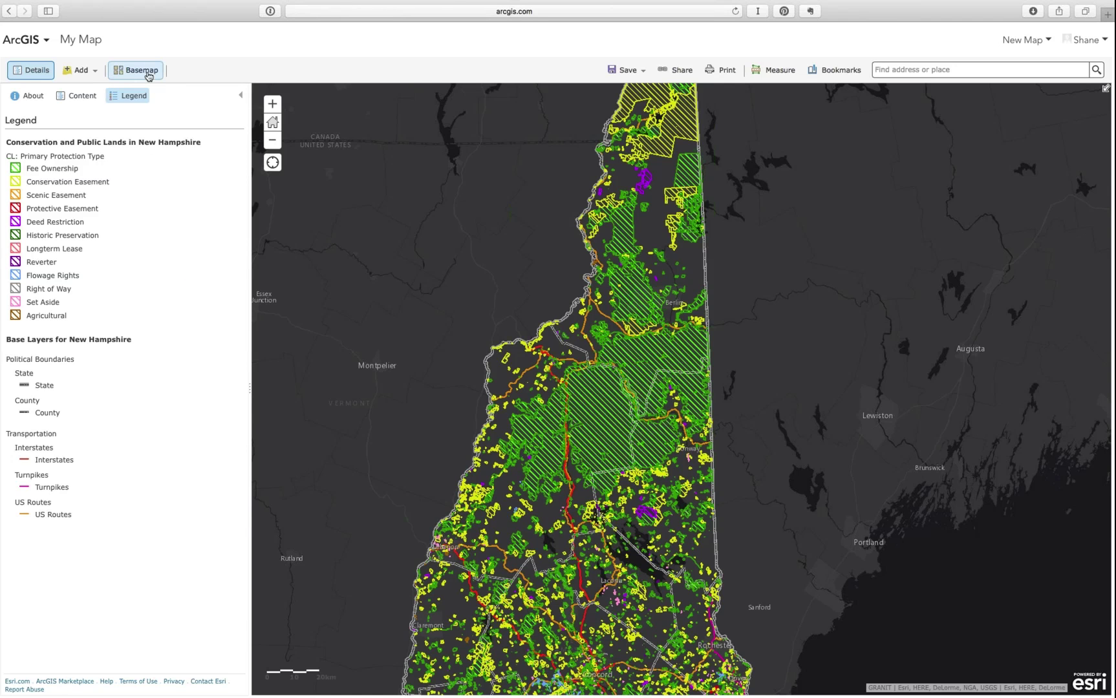
{"action": "left_click", "coordinate": [281, 199]}
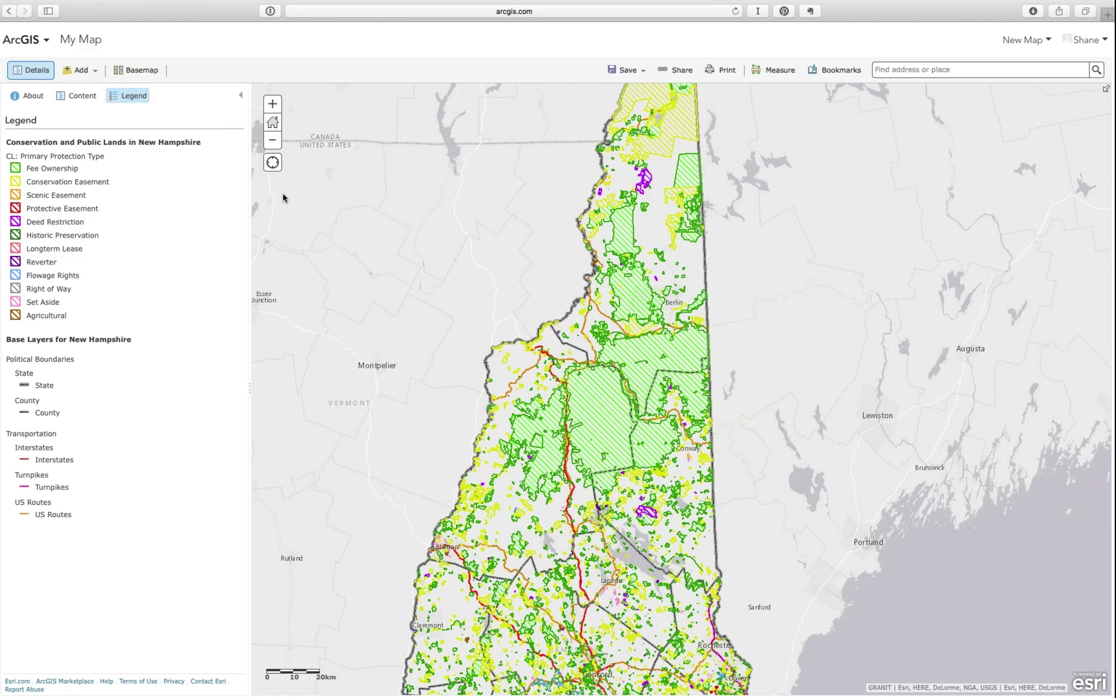
Start saving the map with the whole state in view and title it "demo of land and roads"
{"action": "left_click_drag", "start_coordinate": [469, 311], "coordinate": [647, 458]}
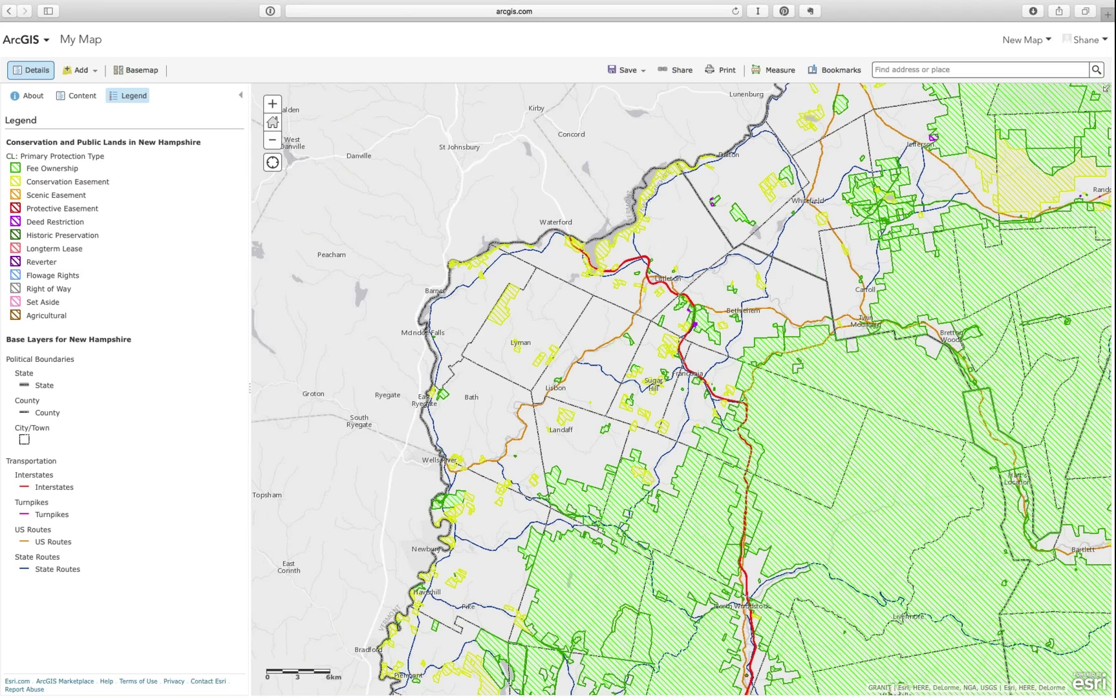
{"action": "left_click", "coordinate": [272, 140]}
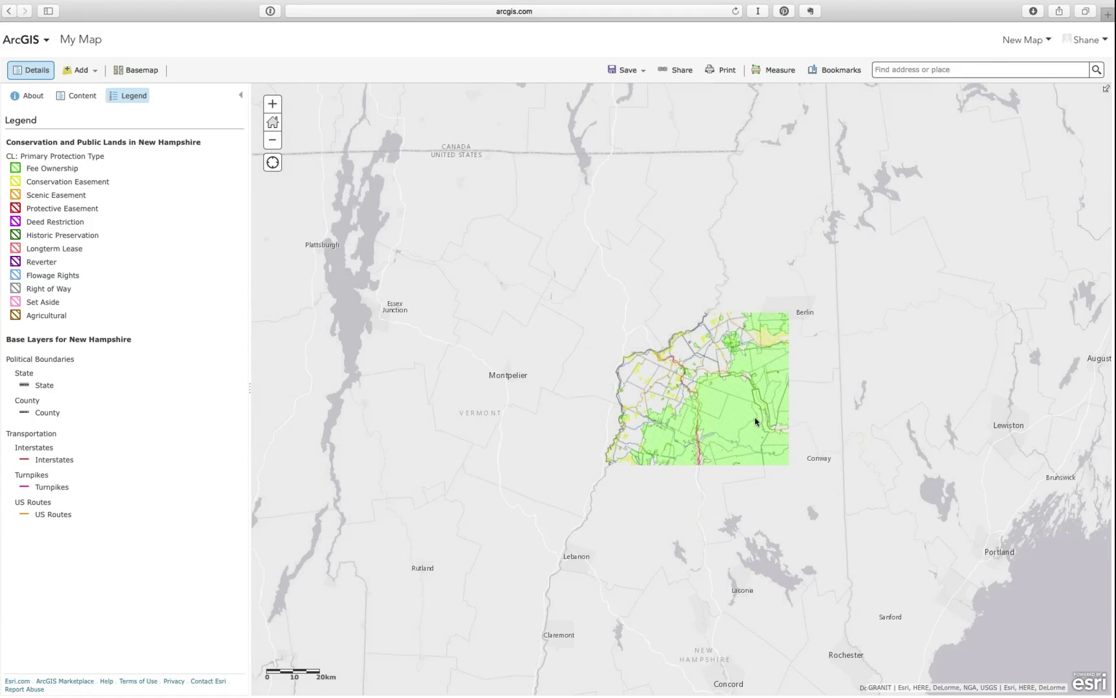
{"action": "left_click", "coordinate": [272, 140]}
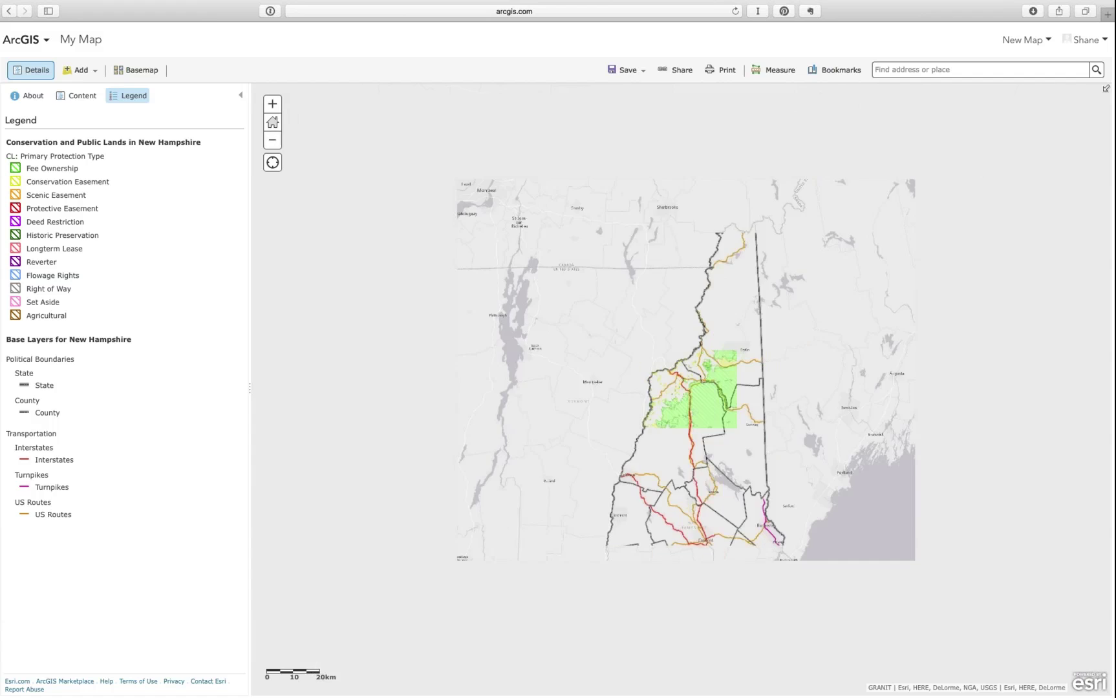
{"action": "left_click_drag", "start_coordinate": [555, 328], "coordinate": [570, 325]}
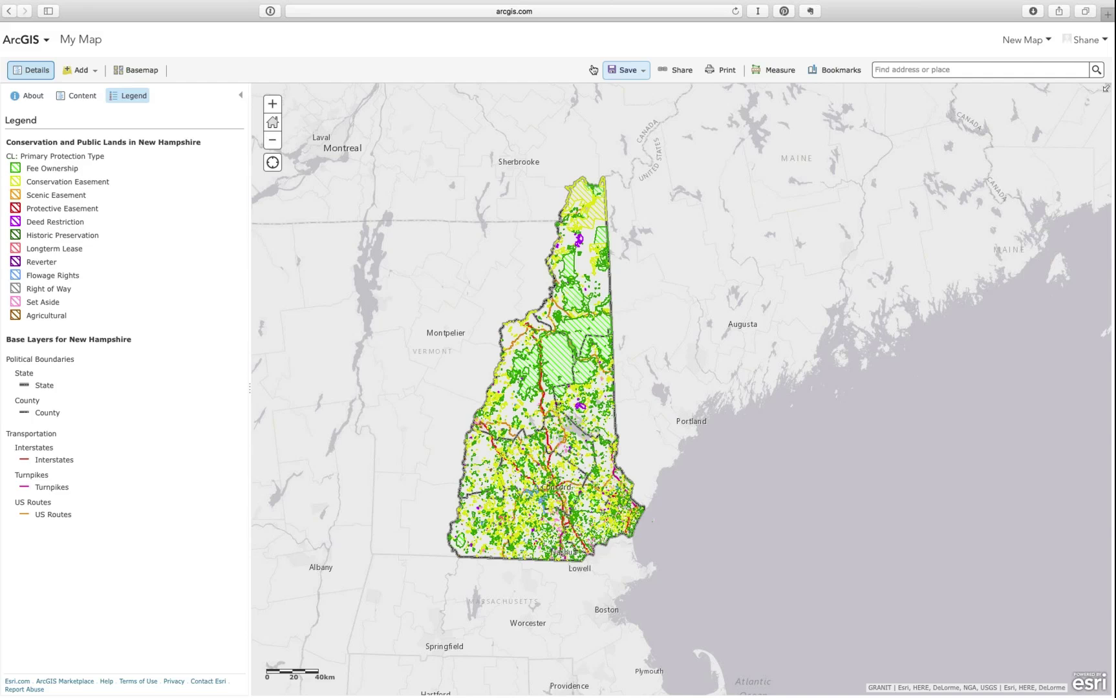
{"action": "left_click", "coordinate": [624, 70]}
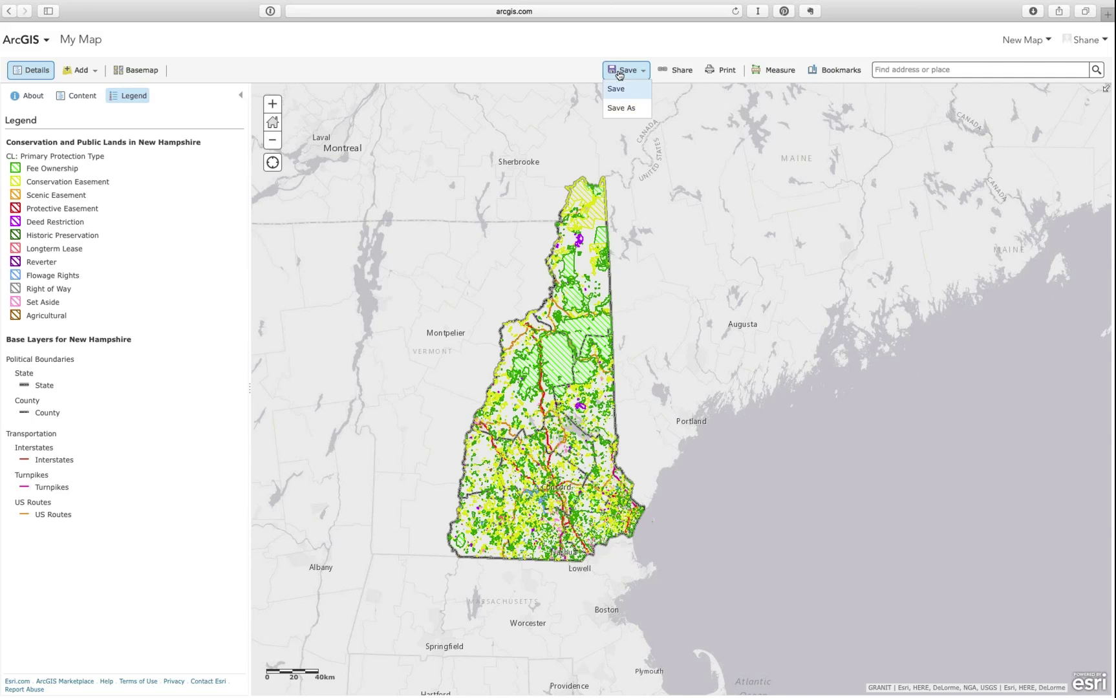
{"action": "left_click", "coordinate": [620, 91]}
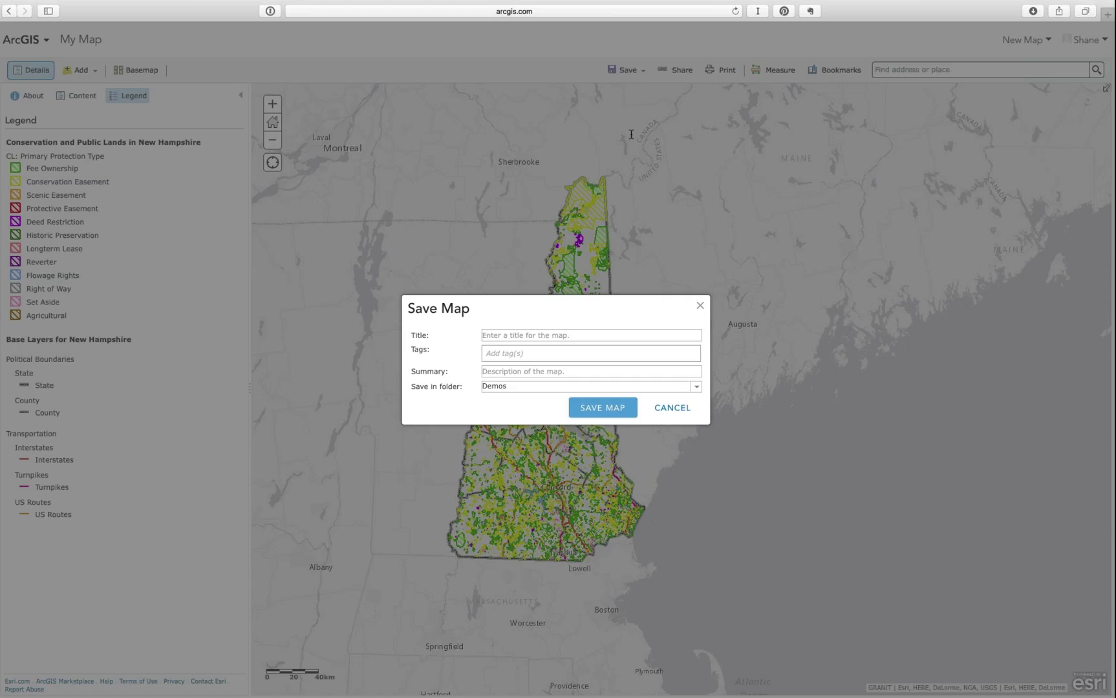
{"action": "left_click", "coordinate": [555, 334]}
{"action": "type", "text": "demo"}
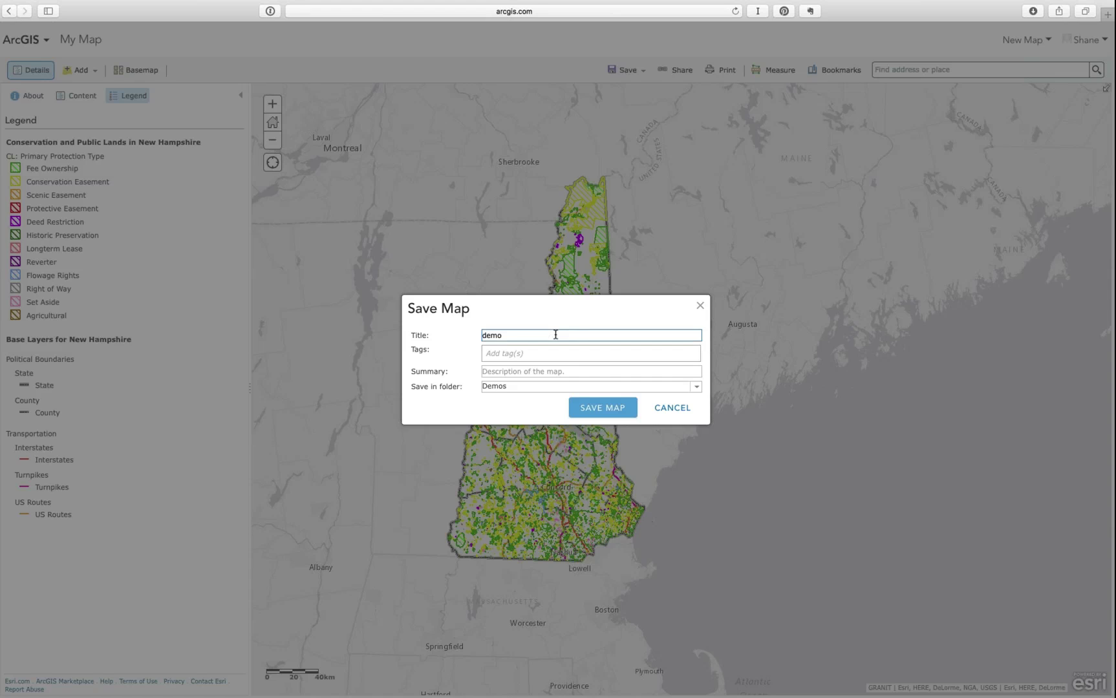
{"action": "type", "text": " of land and roads"}
Tag the map with srb, demo, land conservation and roads
{"action": "left_click", "coordinate": [552, 351]}
{"action": "type", "text": "srb"}
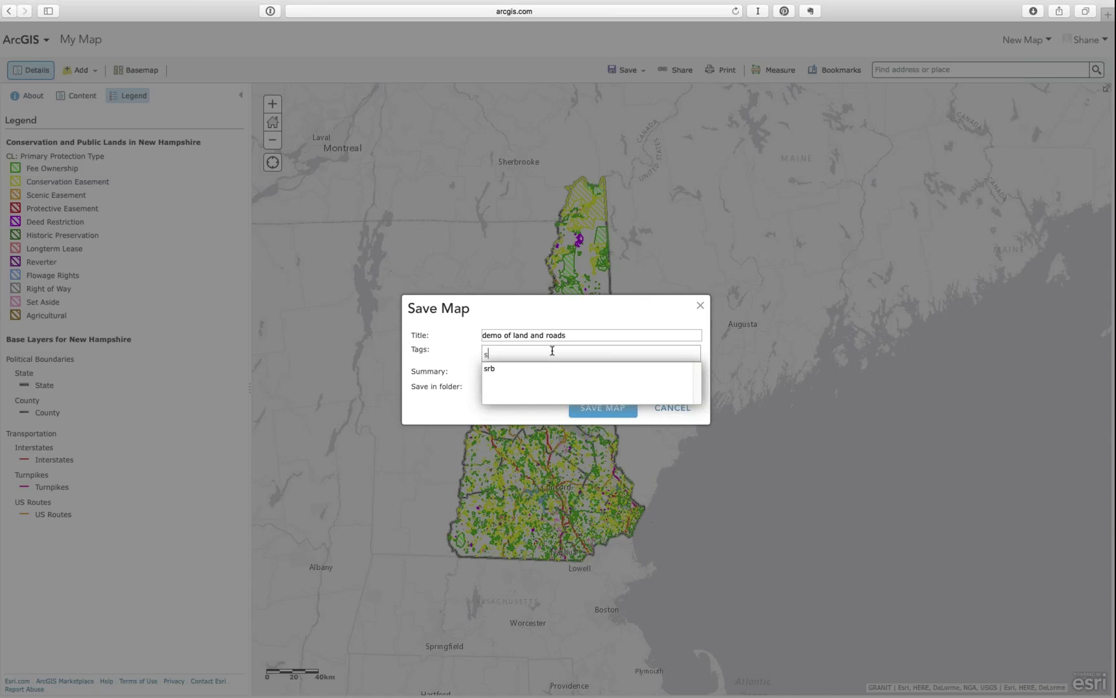
{"action": "key", "text": "Return"}
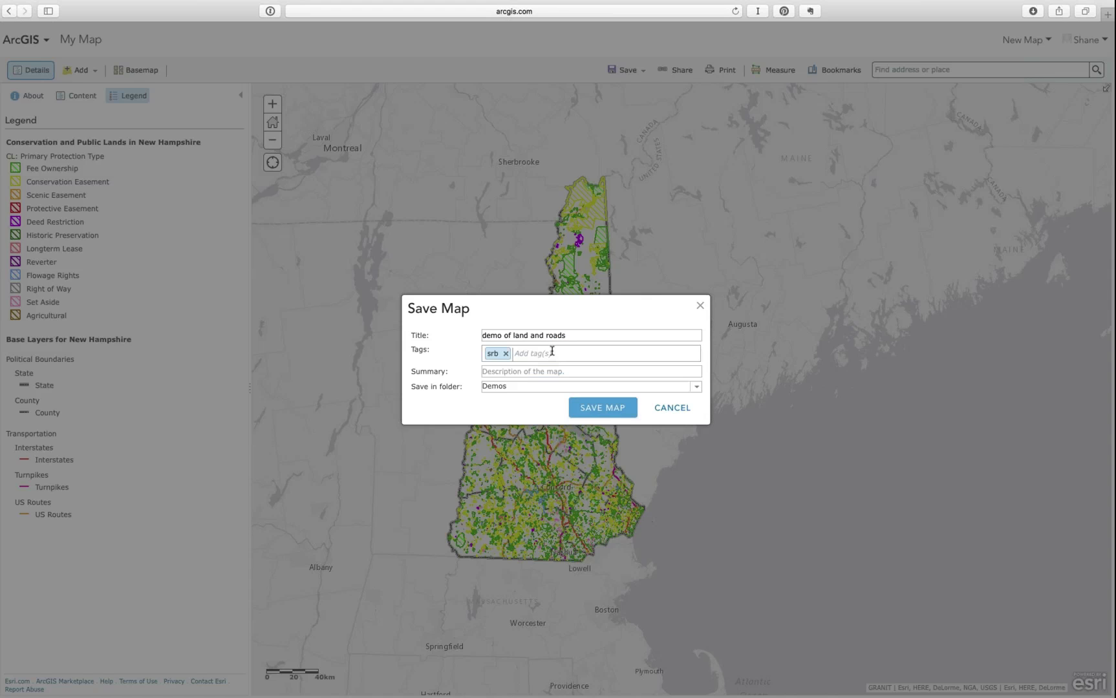
{"action": "type", "text": "demo"}
{"action": "key", "text": "Return"}
{"action": "type", "text": "land co"}
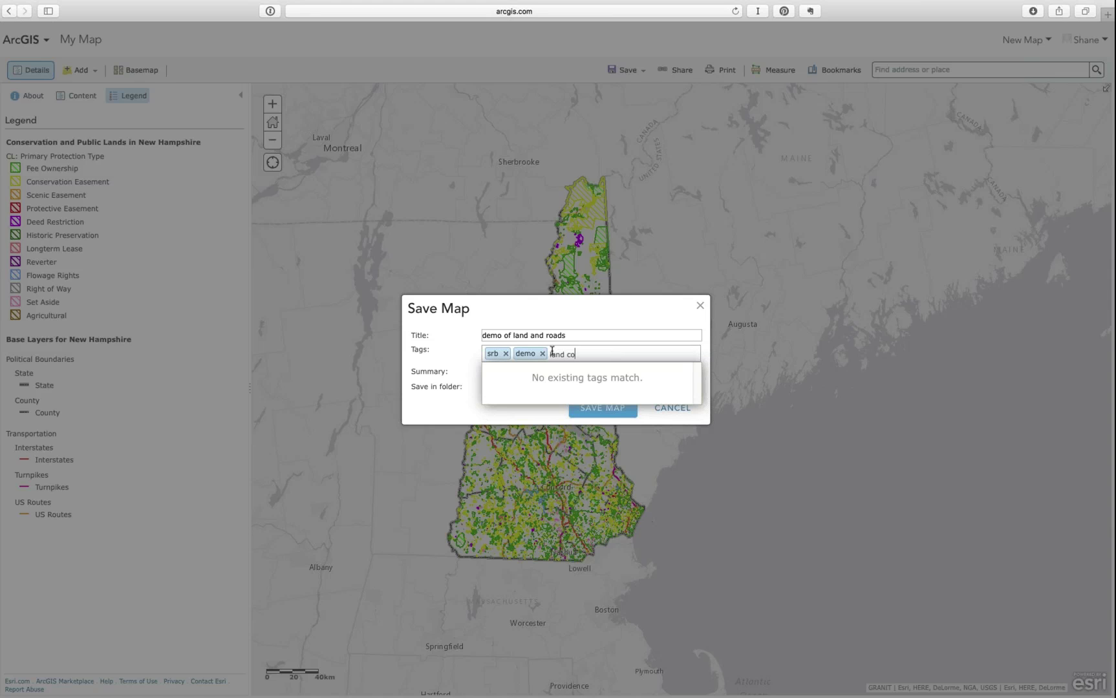
{"action": "type", "text": "nvervation"}
{"action": "key", "text": "Return"}
{"action": "type", "text": "roads"}
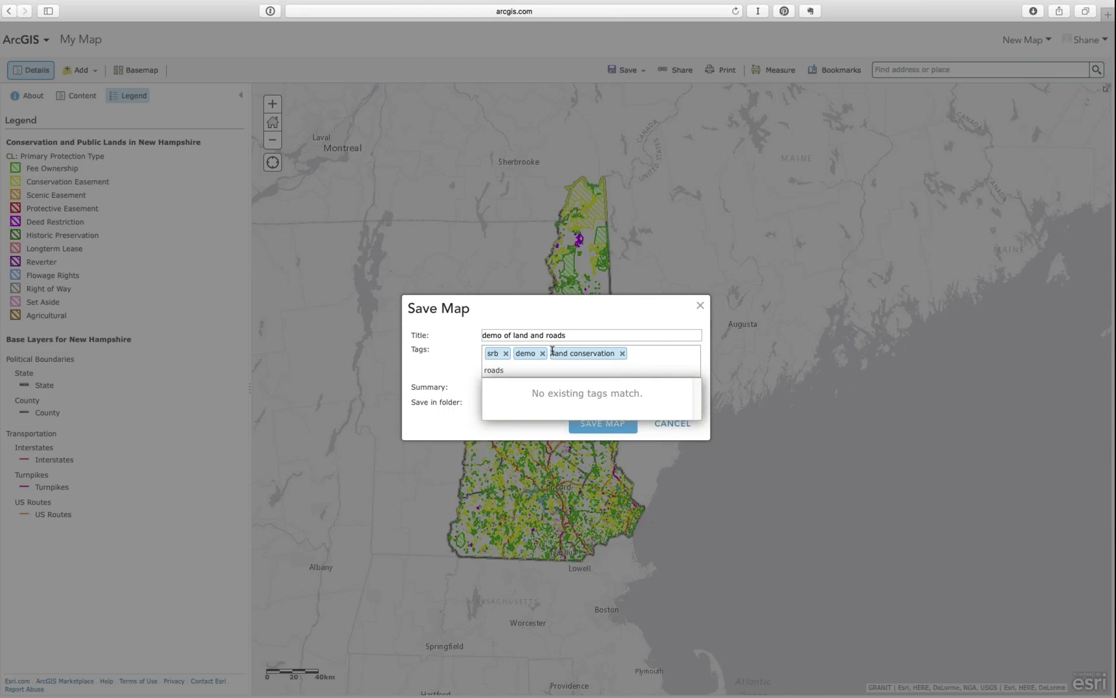
{"action": "key", "text": "Return"}
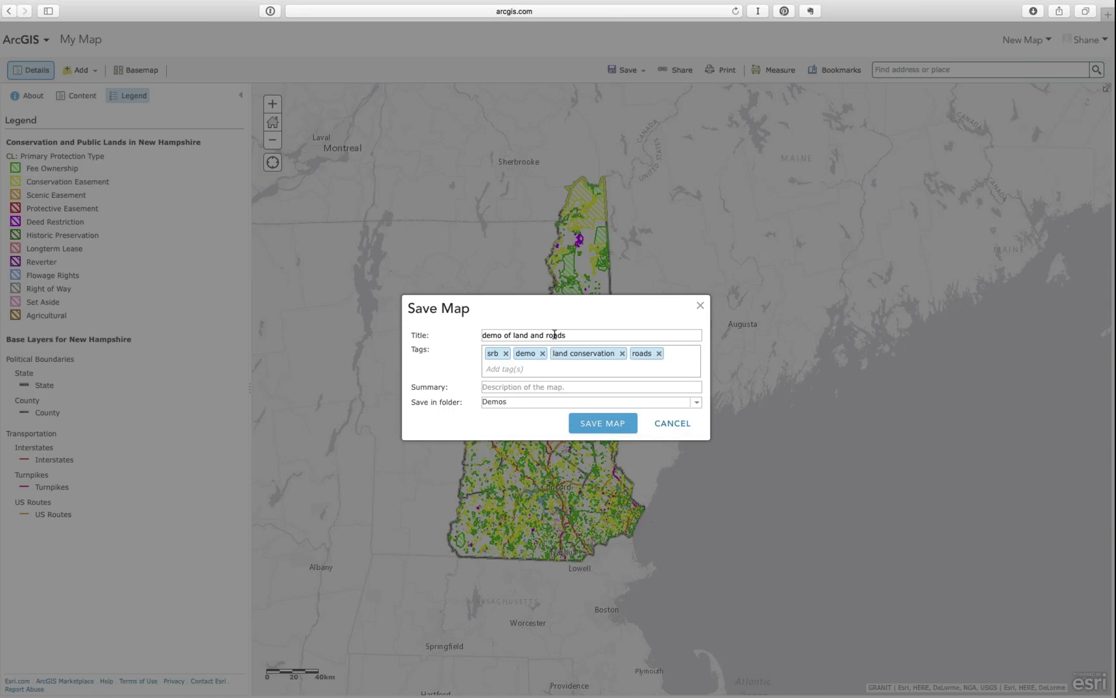
Change the map title to "demo of conservation lands and roads"
{"action": "left_click", "coordinate": [515, 335]}
{"action": "type", "text": "conservation"}
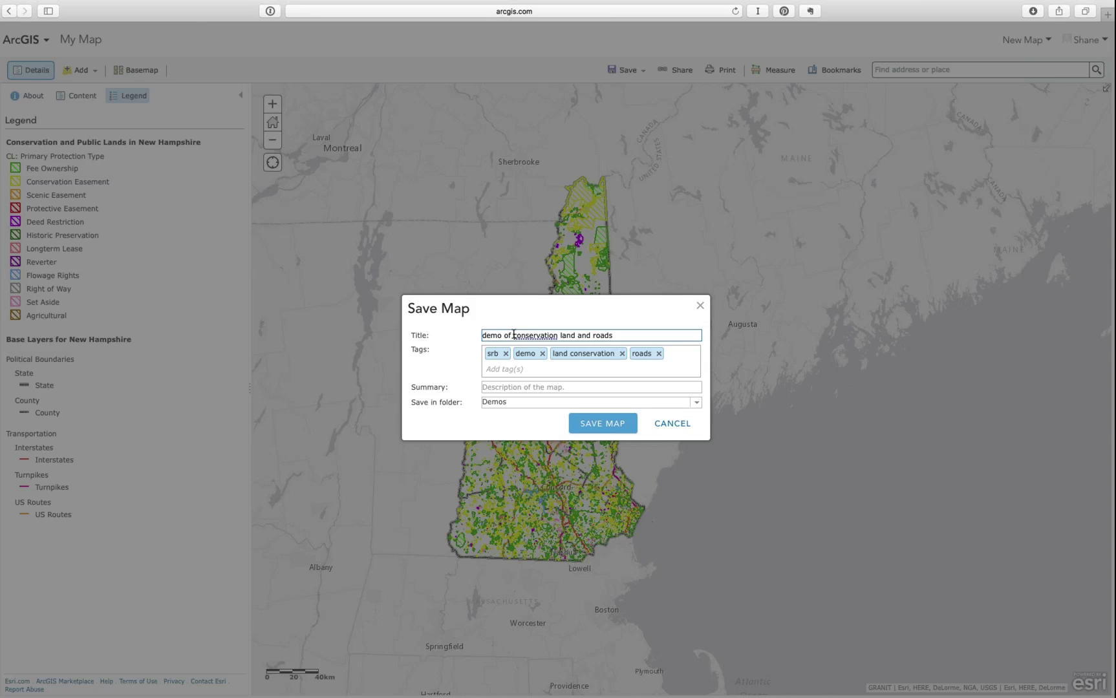
{"action": "key", "text": "Right"}
{"action": "key", "text": "Right"}
{"action": "key", "text": "Right"}
{"action": "key", "text": "Right"}
{"action": "type", "text": "s"}
Copy the title into the summary, save the map in the Demos folder, and save it once more
{"action": "triple_click", "coordinate": [481, 335]}
{"action": "key", "text": "ctrl+c"}
{"action": "left_click", "coordinate": [506, 387]}
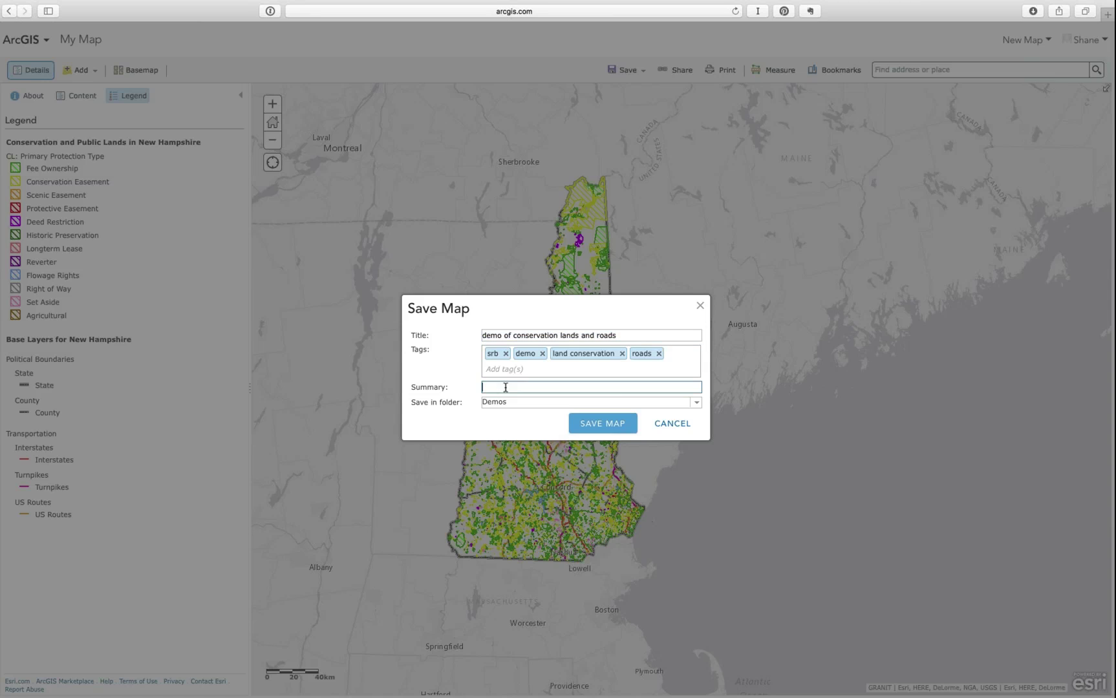
{"action": "key", "text": "ctrl+v"}
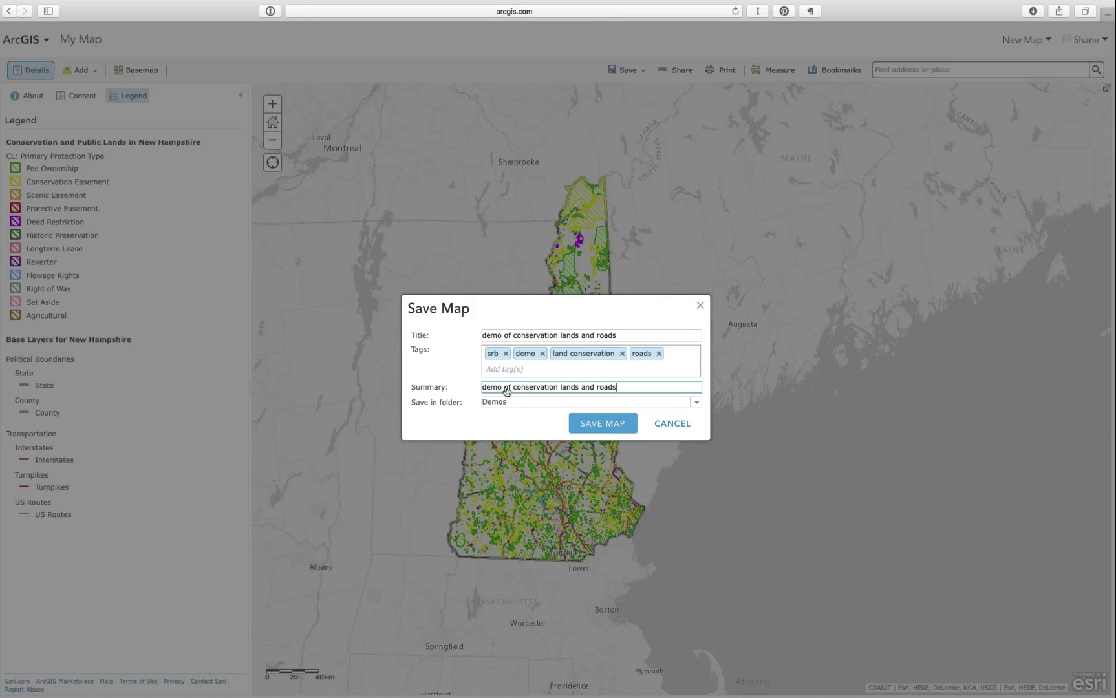
{"action": "left_click", "coordinate": [608, 429]}
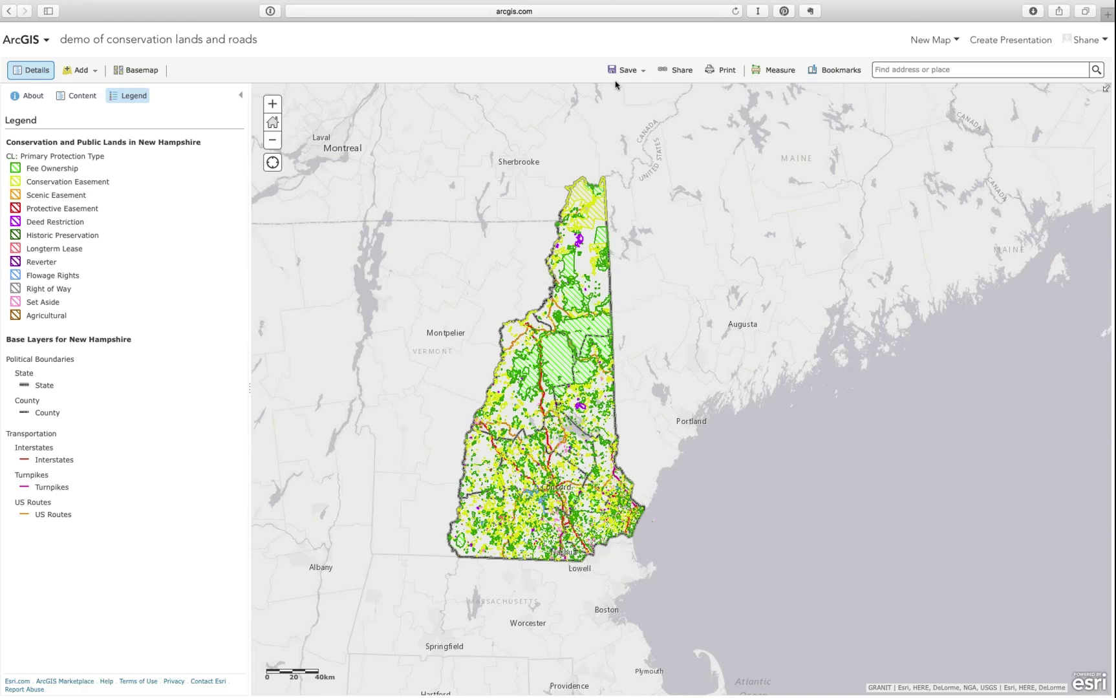
{"action": "left_click", "coordinate": [629, 71]}
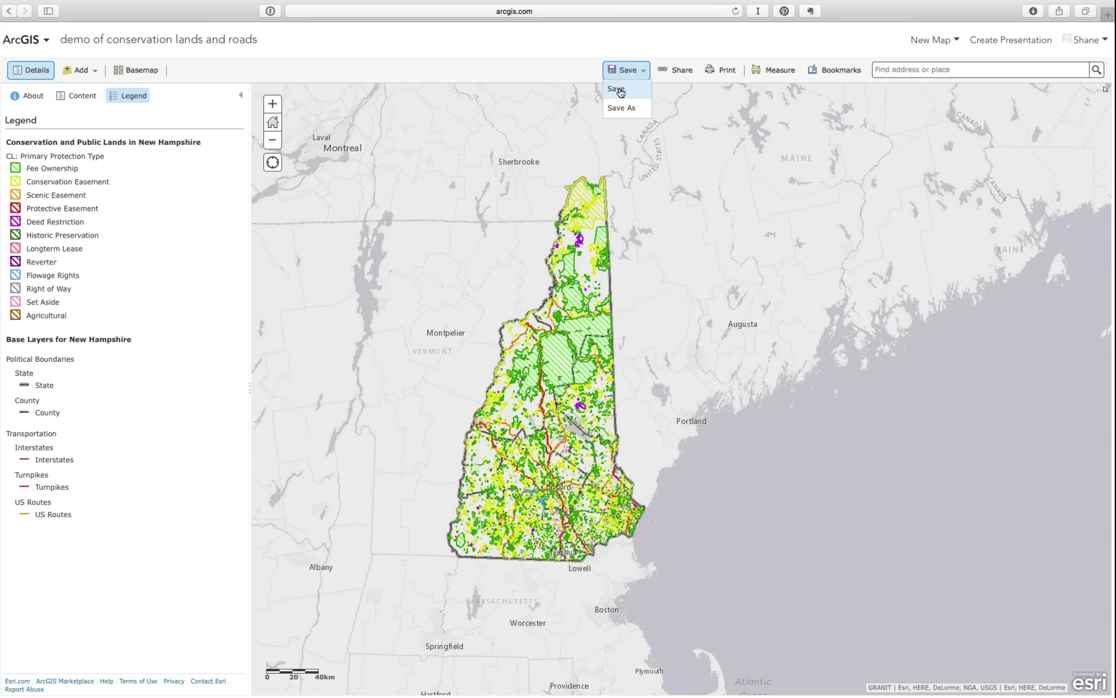
{"action": "left_click", "coordinate": [619, 90]}
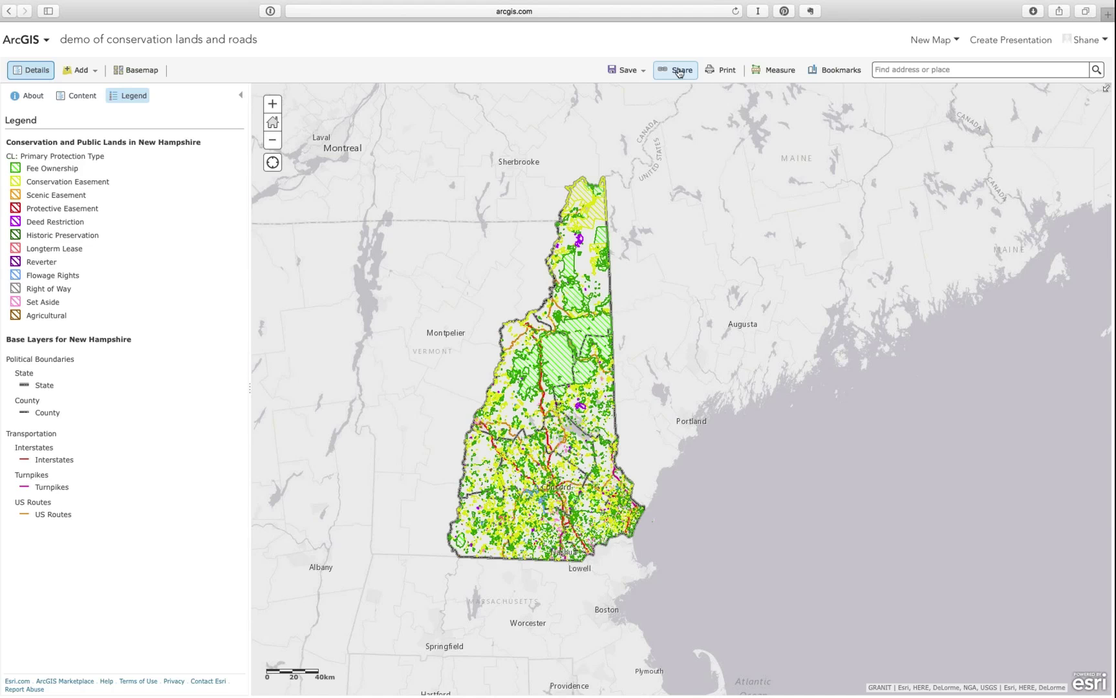
Share the map with everyone (public) and select its short link
{"action": "left_click", "coordinate": [679, 71]}
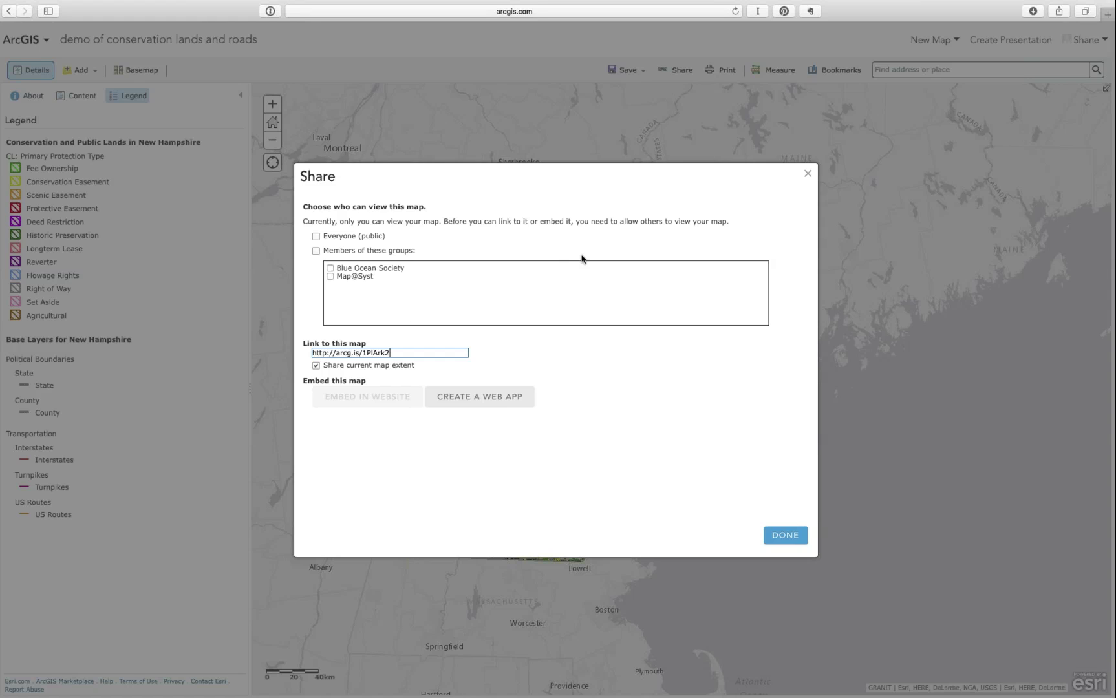
{"action": "left_click", "coordinate": [317, 237]}
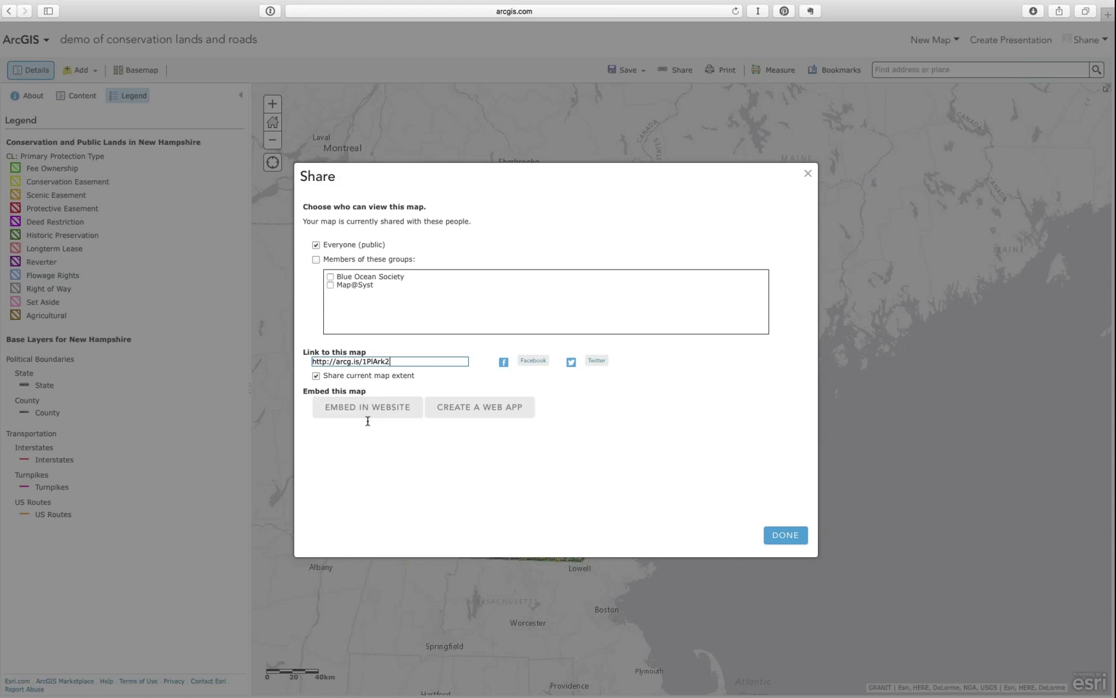
{"action": "key", "text": "super+a"}
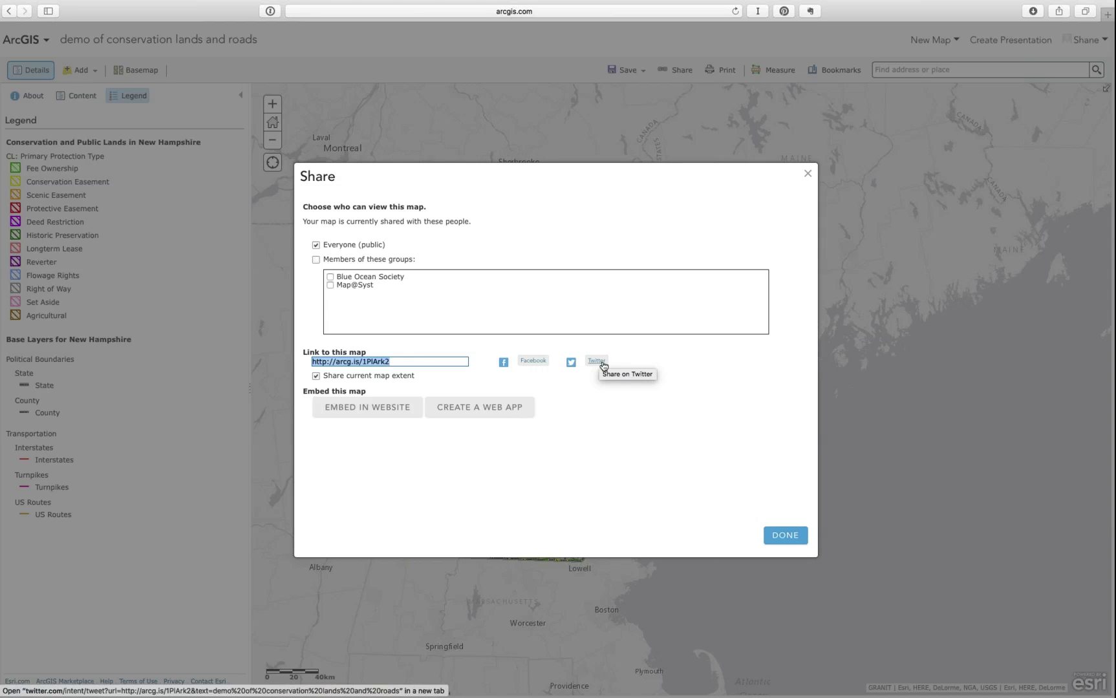
Set up website embedding with a home button and basemap selector added, and select the embed HTML
{"action": "left_click", "coordinate": [363, 414]}
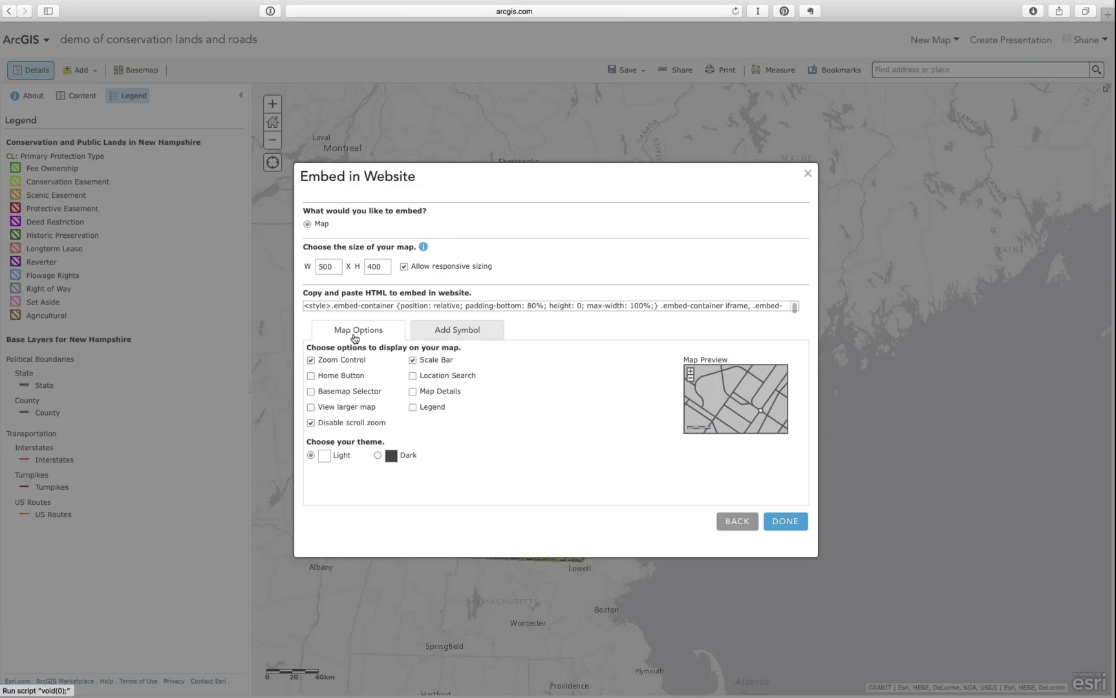
{"action": "left_click", "coordinate": [311, 377]}
{"action": "left_click", "coordinate": [311, 392]}
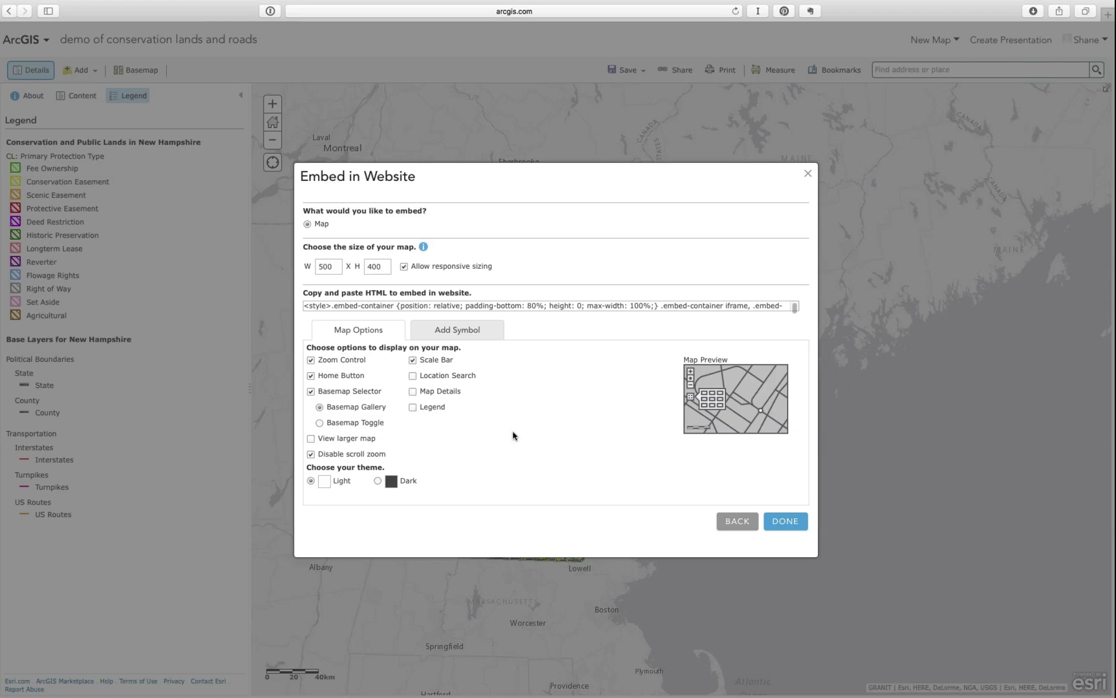
{"action": "left_click", "coordinate": [593, 305]}
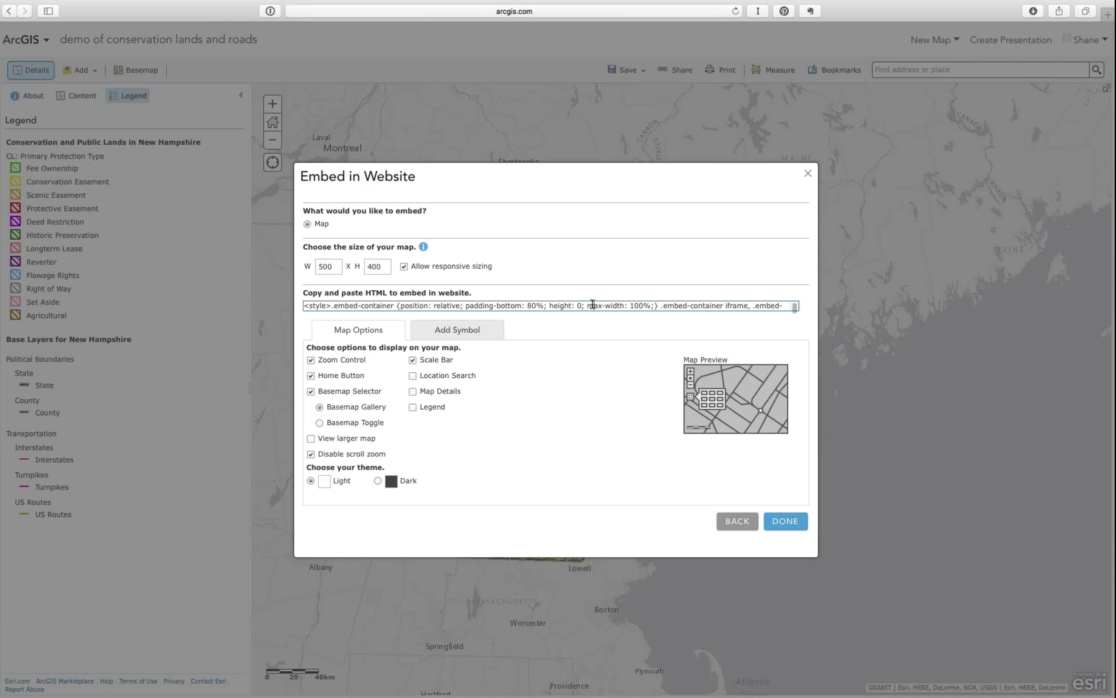
{"action": "left_click", "coordinate": [524, 309]}
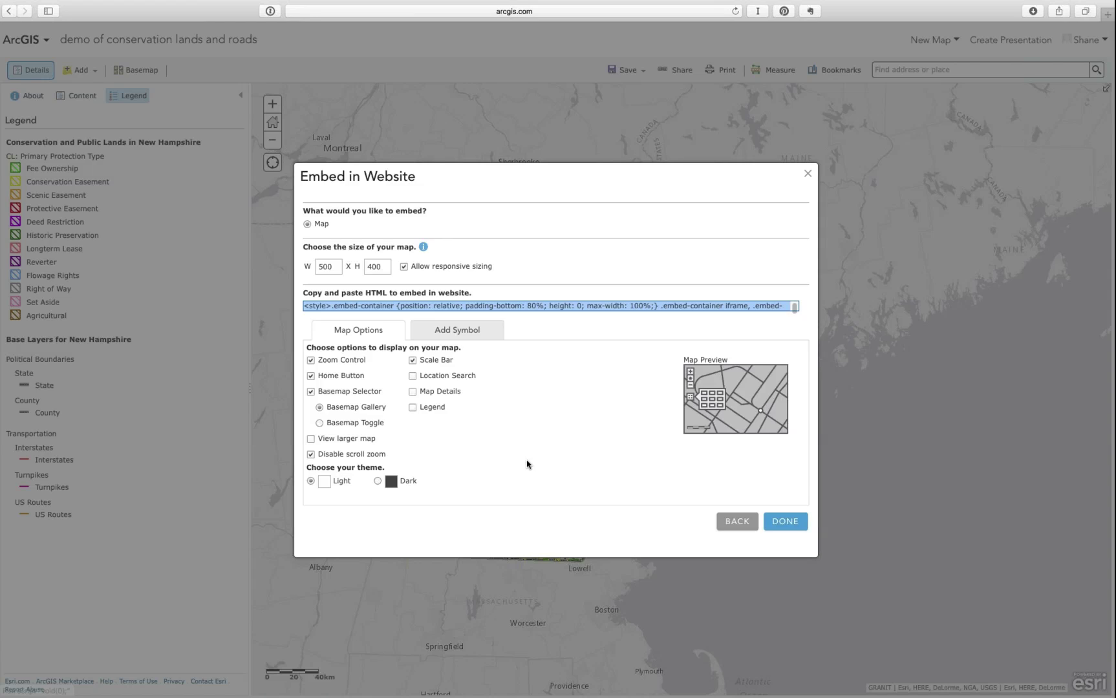
Finish the website embedding setup and create a new map
{"action": "left_click", "coordinate": [780, 527]}
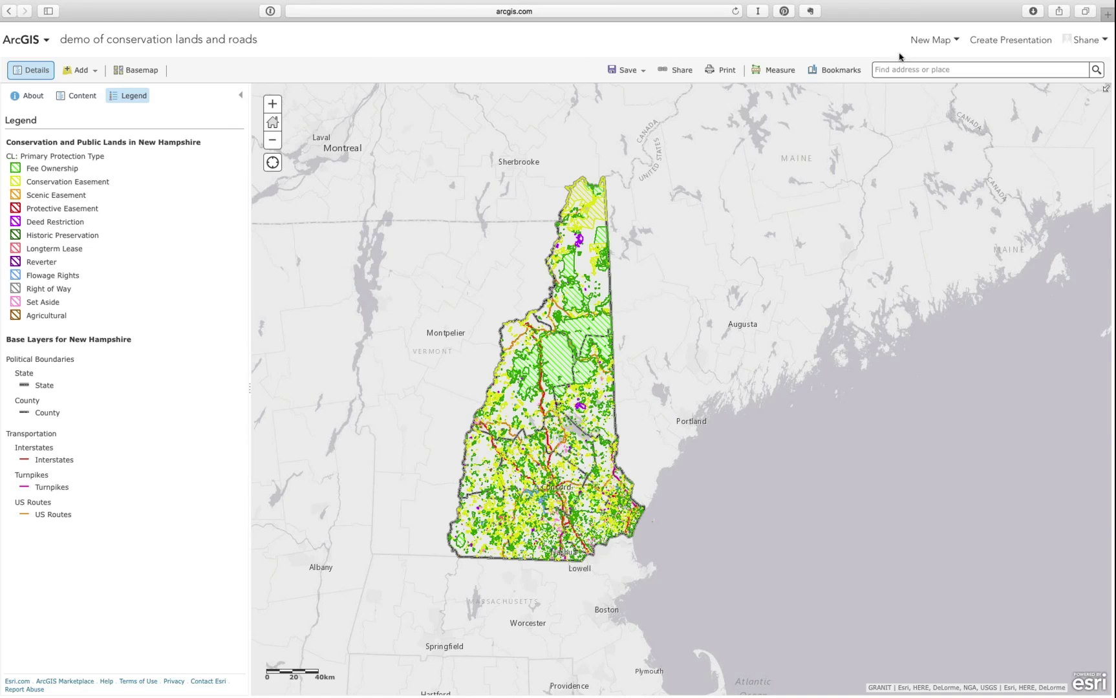
{"action": "left_click", "coordinate": [935, 40]}
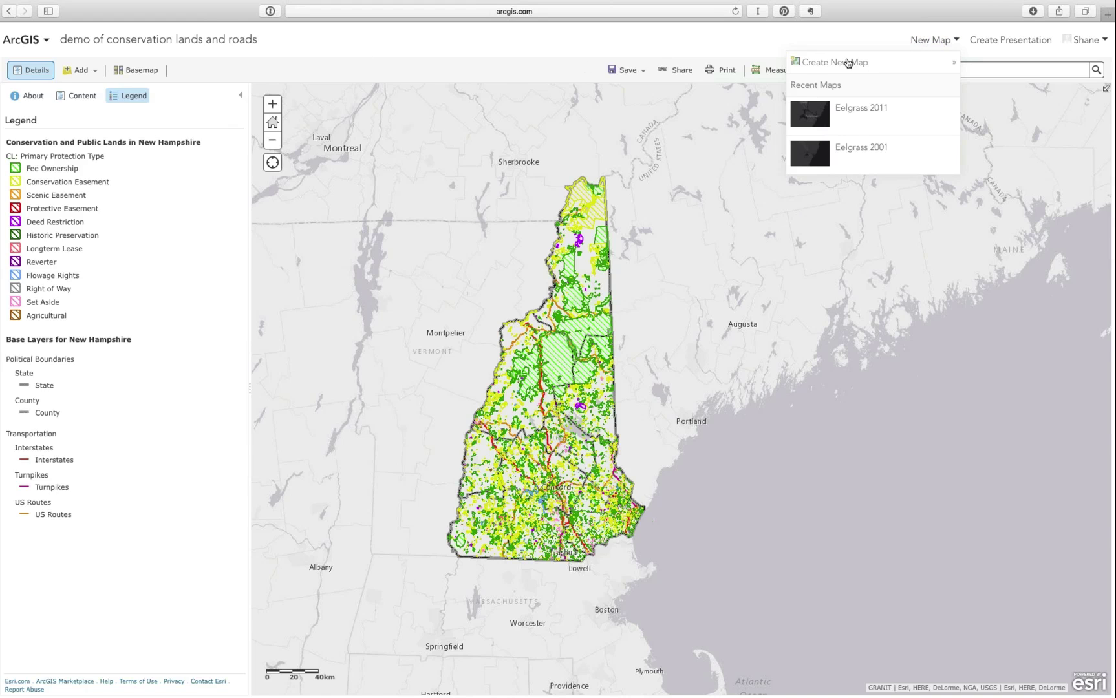
{"action": "left_click", "coordinate": [849, 63]}
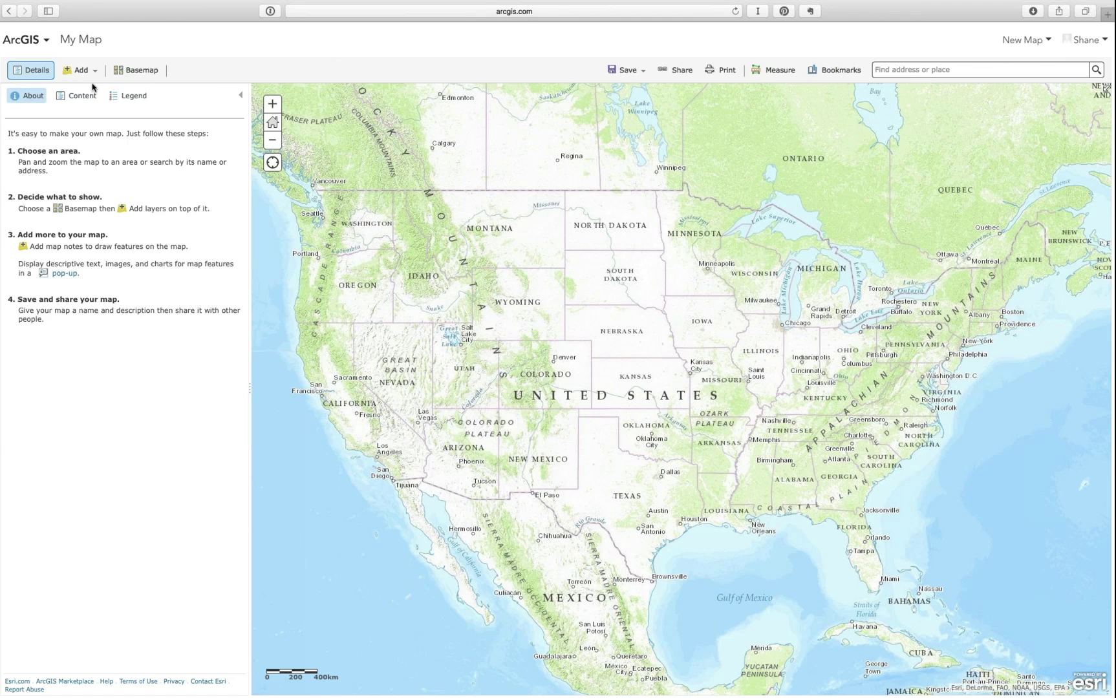
Import Precipitation.csv from the Webinar folder as a map layer and accept its suggested drawing style
{"action": "left_click", "coordinate": [90, 78]}
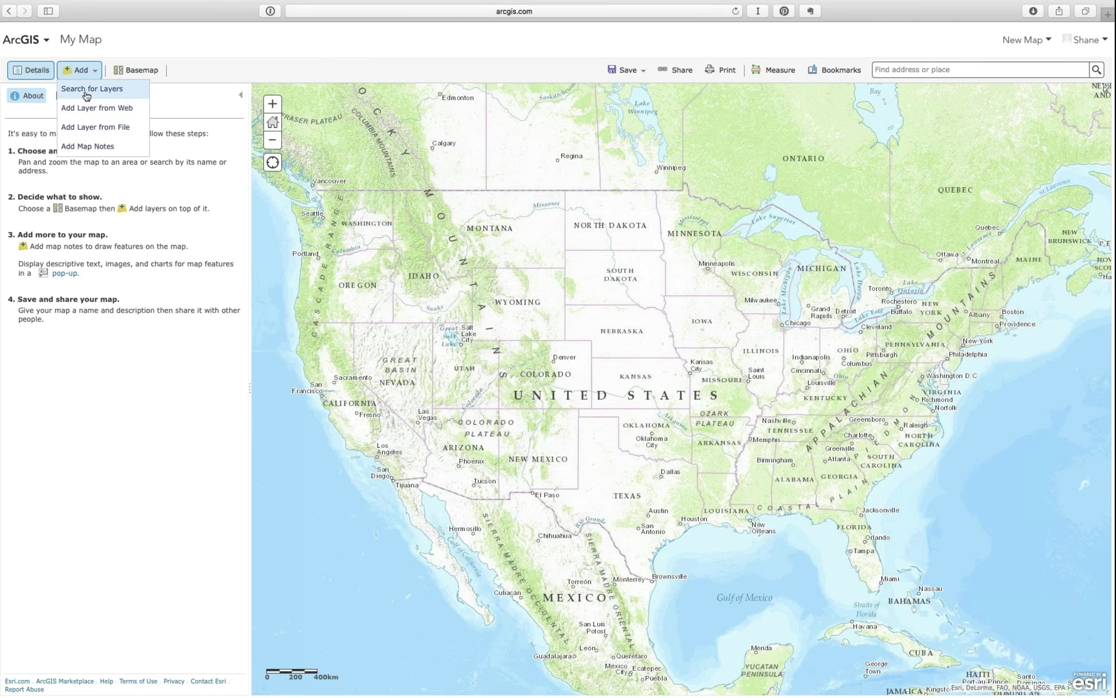
{"action": "left_click", "coordinate": [91, 128]}
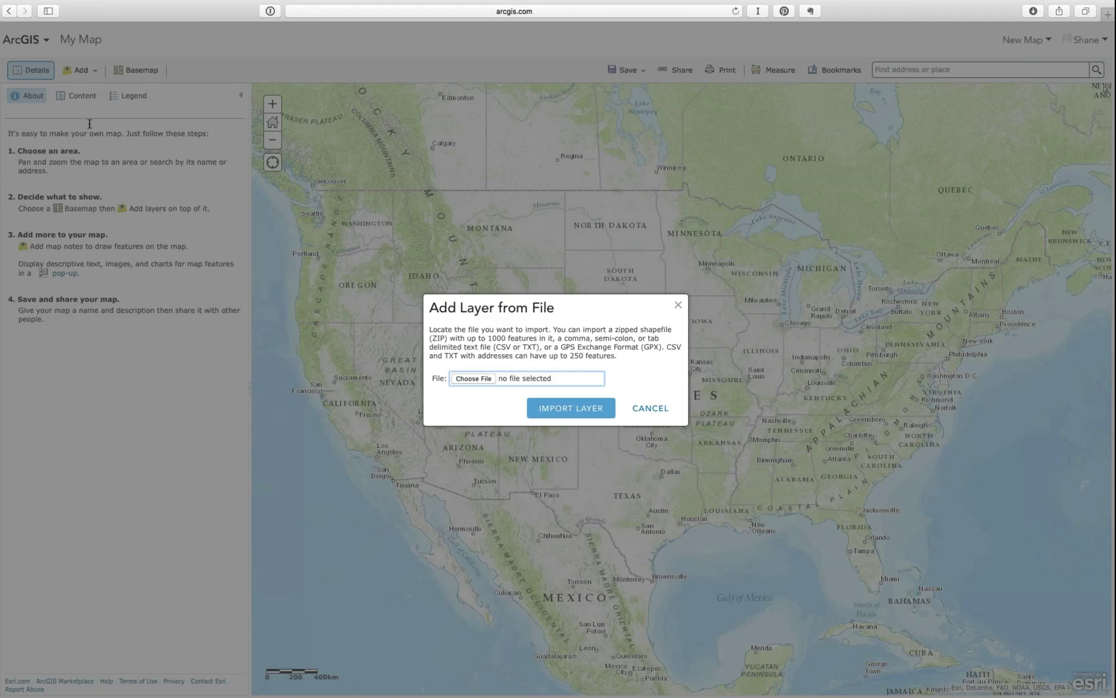
{"action": "left_click", "coordinate": [479, 380]}
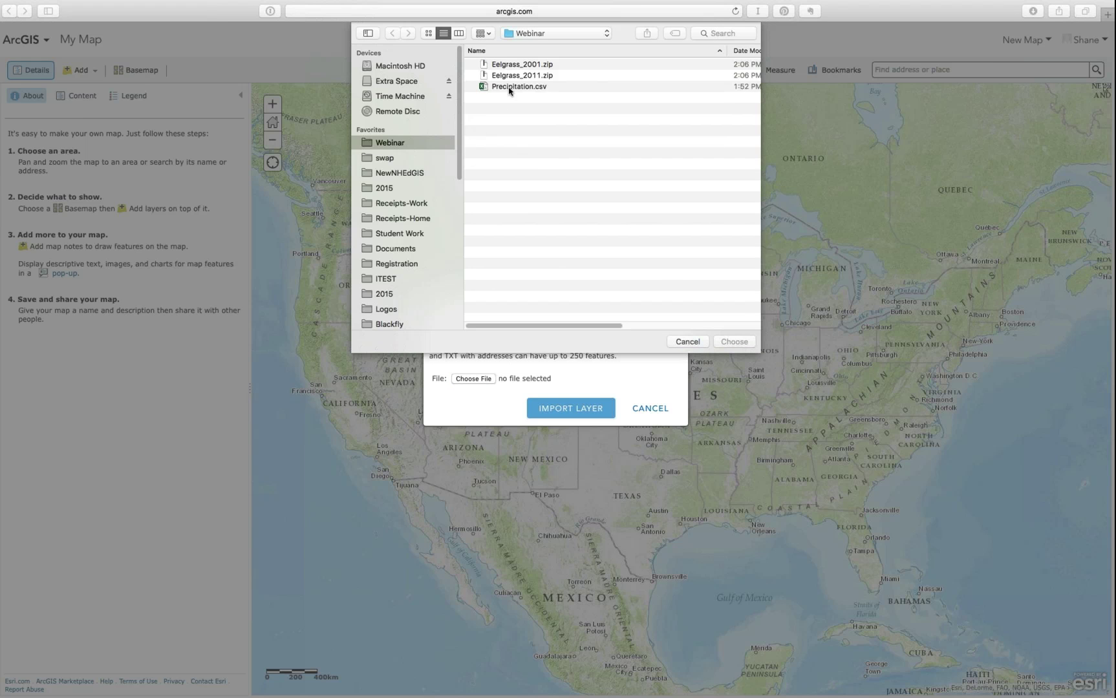
{"action": "left_click", "coordinate": [511, 88]}
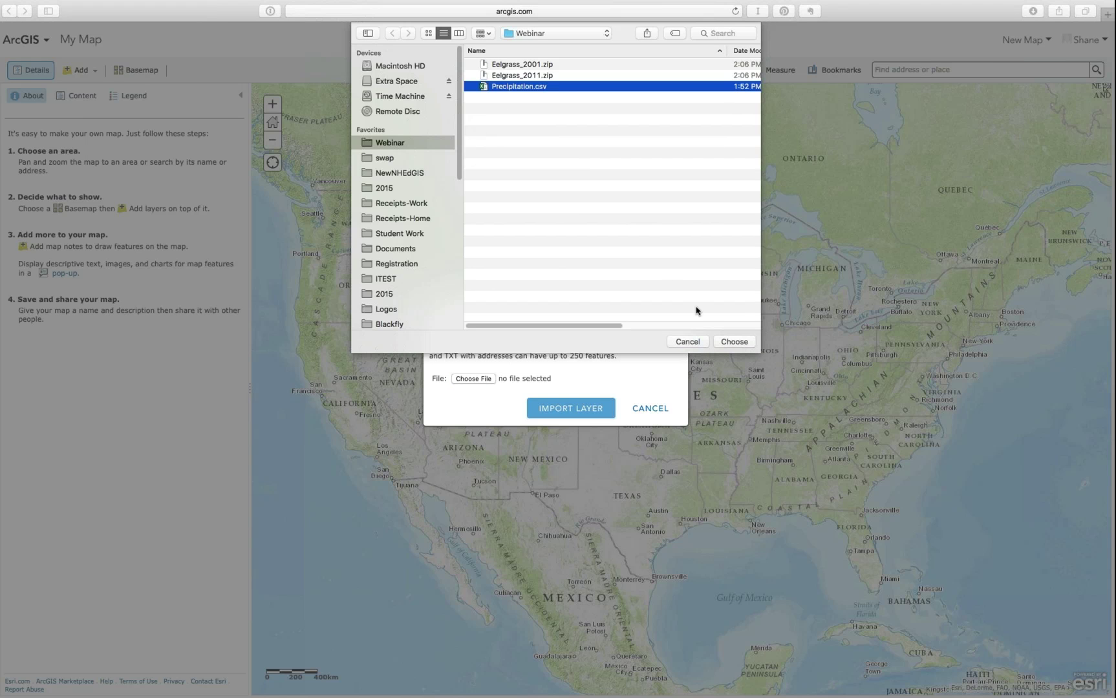
{"action": "left_click", "coordinate": [734, 342]}
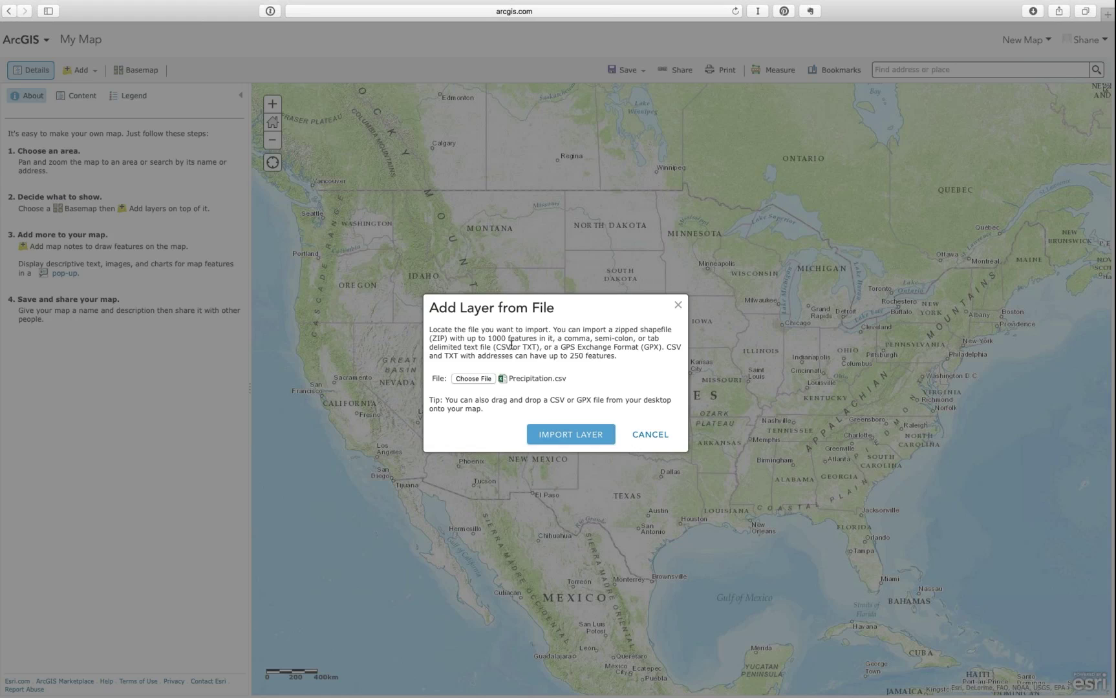
{"action": "left_click", "coordinate": [566, 430]}
{"action": "left_click_drag", "start_coordinate": [486, 338], "coordinate": [506, 339]}
{"action": "left_click_drag", "start_coordinate": [500, 355], "coordinate": [588, 356]}
{"action": "left_click", "coordinate": [616, 396]}
{"action": "left_click", "coordinate": [571, 436]}
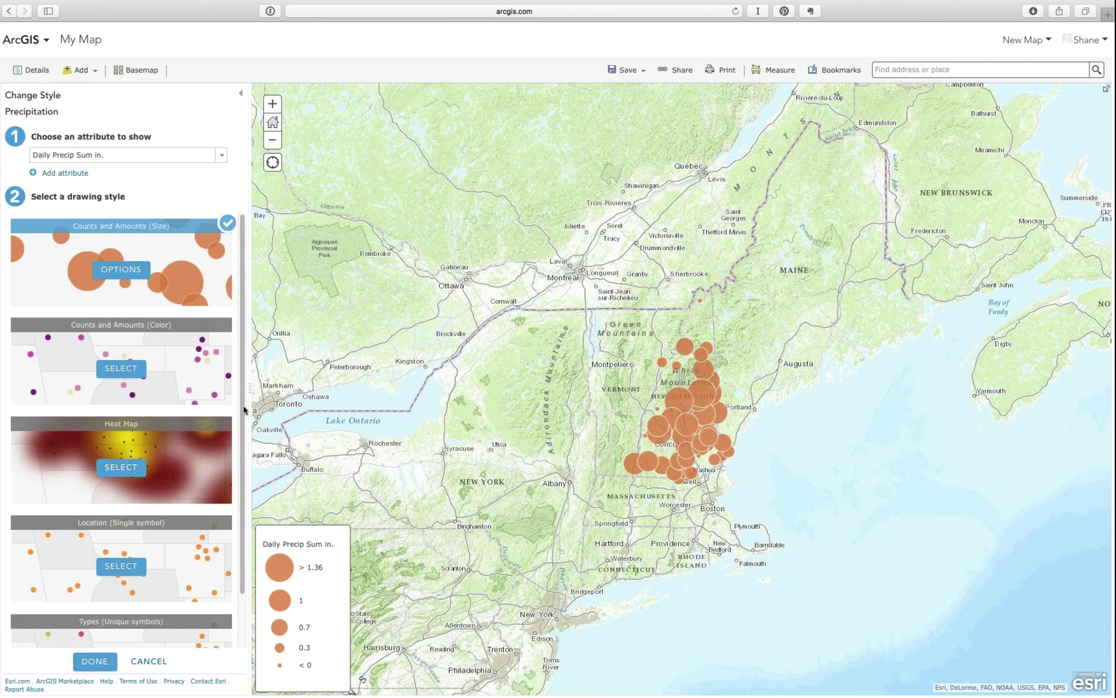
{"action": "left_click", "coordinate": [95, 661]}
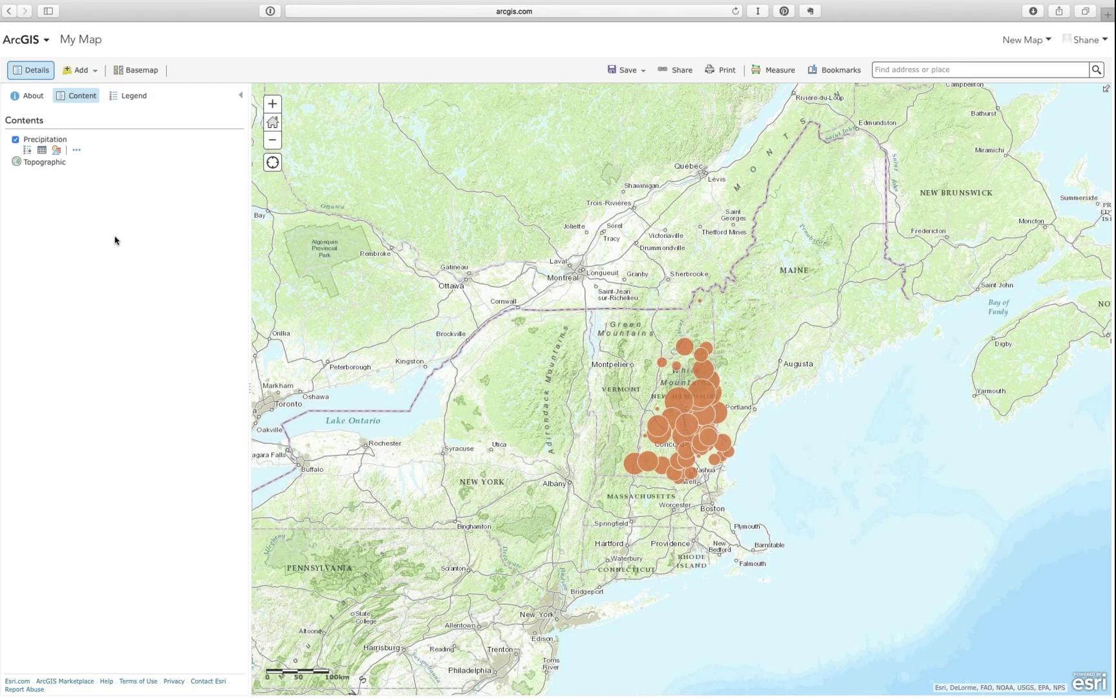
Reopen the Change Style settings of the Precipitation layer
{"action": "left_click", "coordinate": [75, 150]}
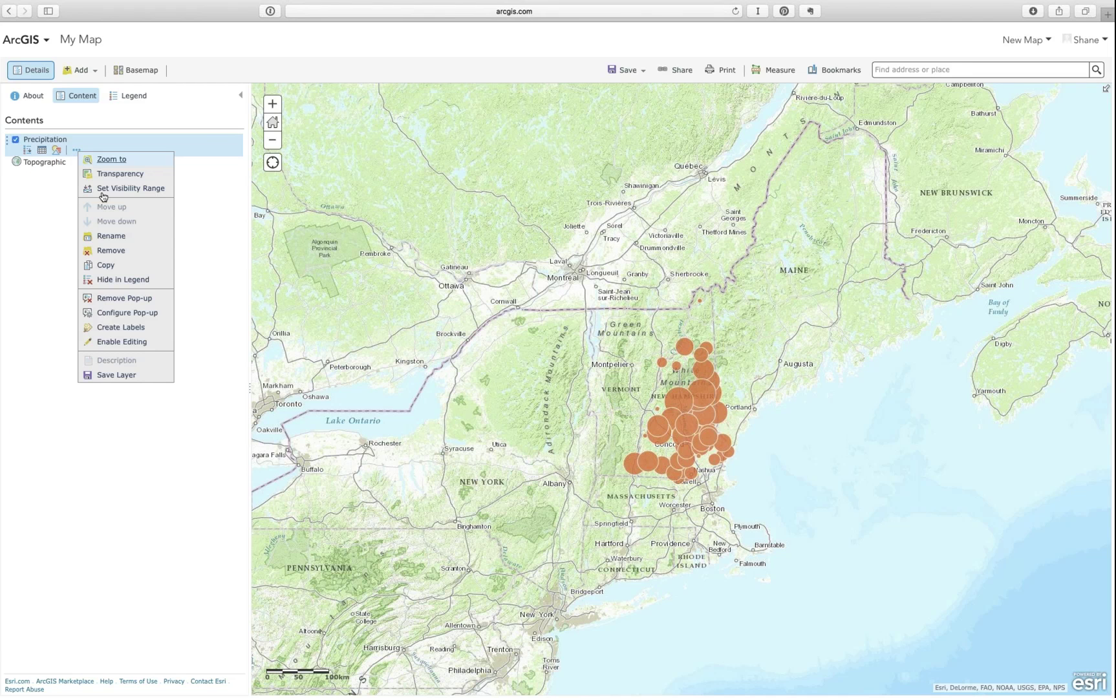
{"action": "left_click", "coordinate": [153, 246]}
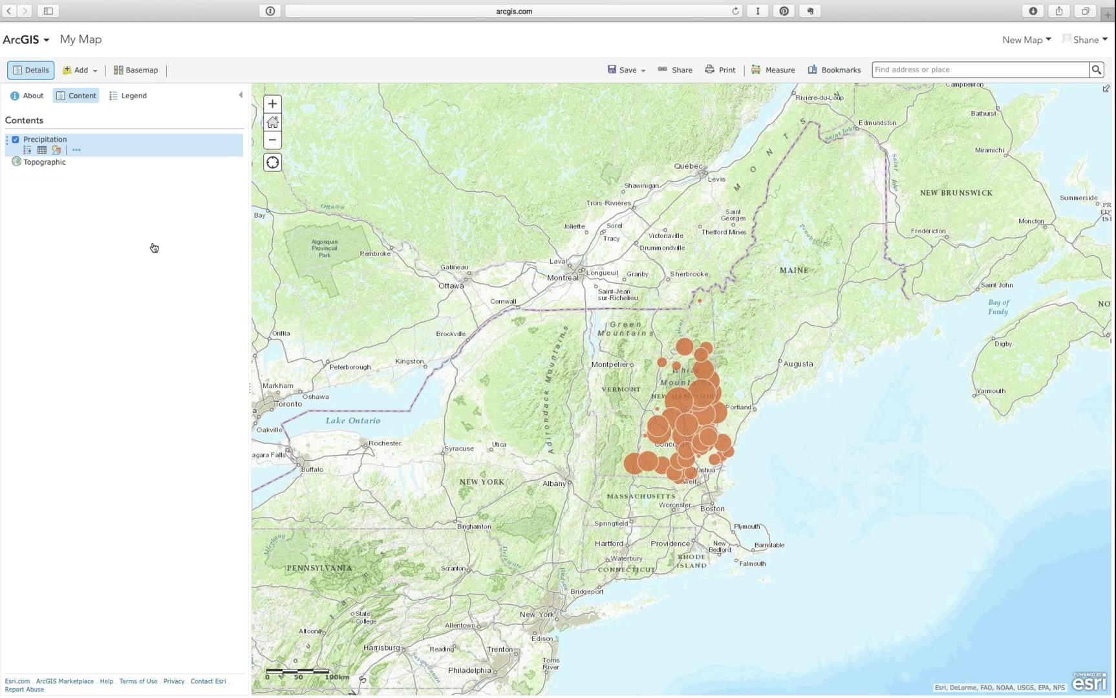
{"action": "left_click", "coordinate": [57, 151]}
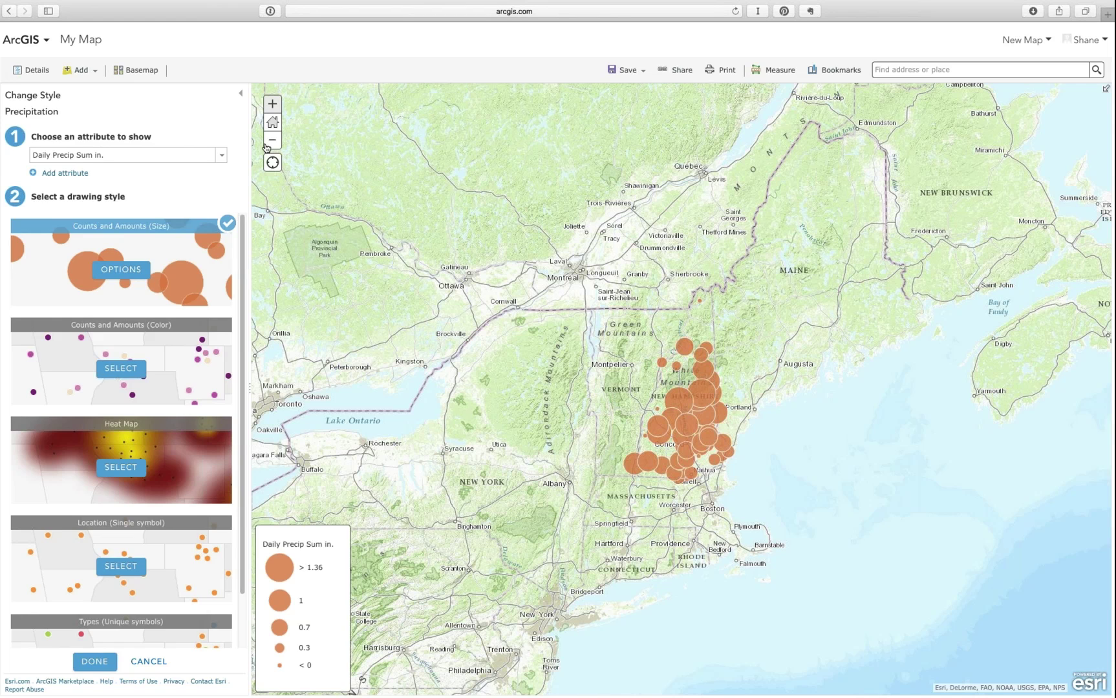
{"action": "left_click", "coordinate": [272, 104]}
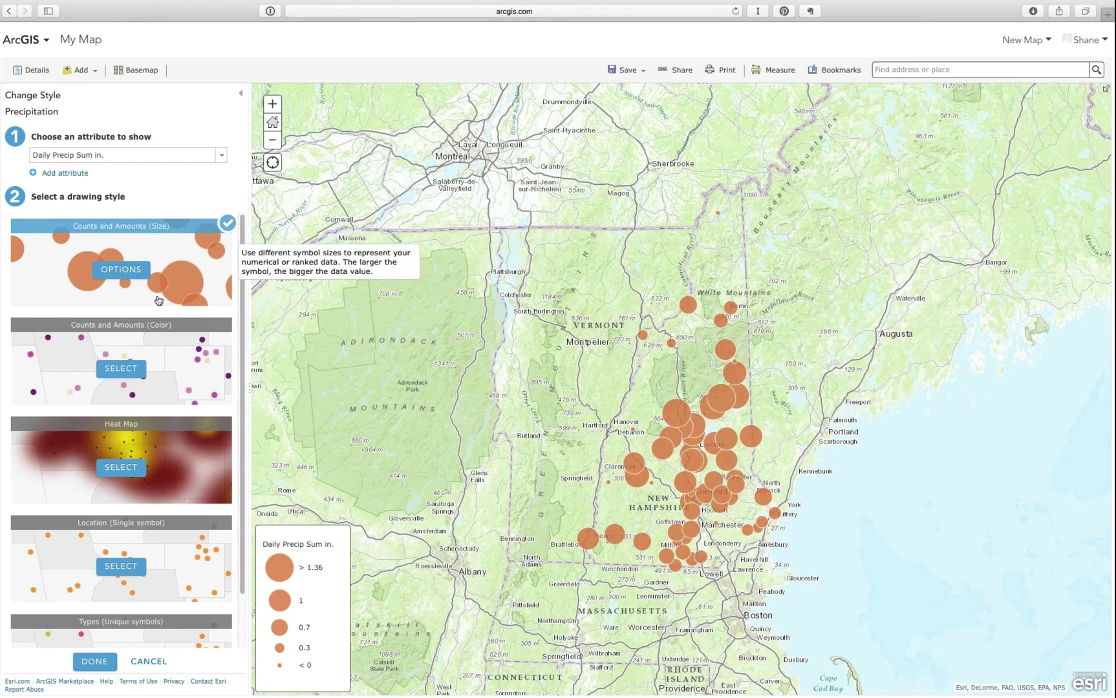
Try the Location (Single symbol) and Types (Unique symbols) drawing styles, and return to Counts and Amounts (Size)
{"action": "scroll", "coordinate": [187, 368], "scroll_direction": "down", "scroll_amount": 1}
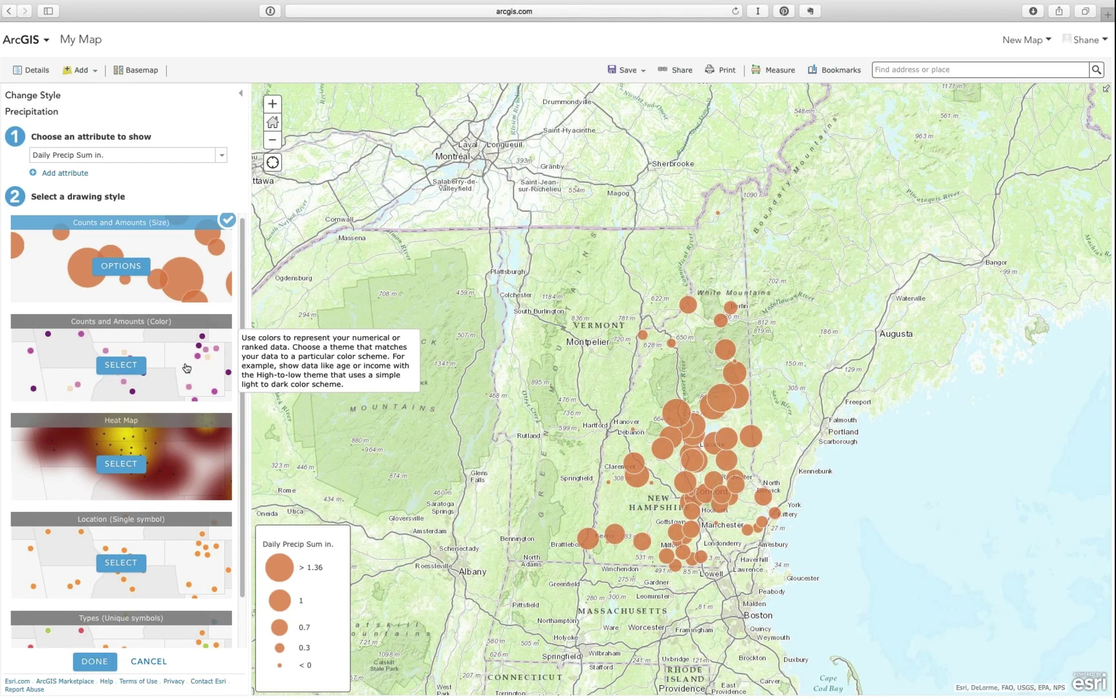
{"action": "scroll", "coordinate": [186, 368], "scroll_direction": "down", "scroll_amount": 2}
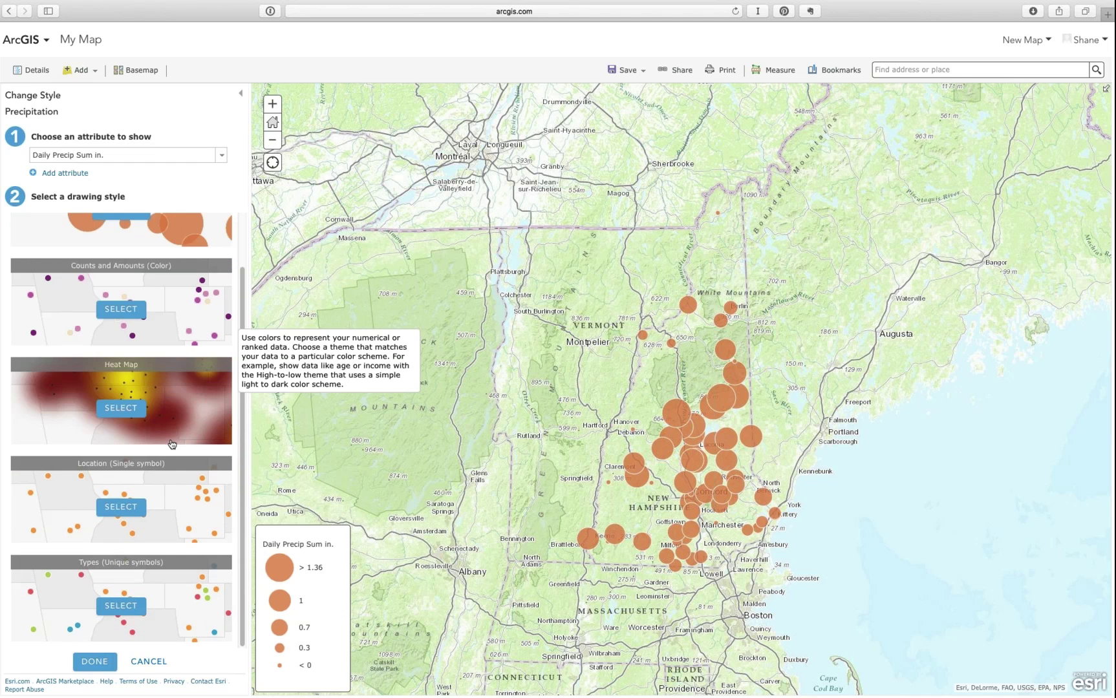
{"action": "left_click", "coordinate": [125, 510]}
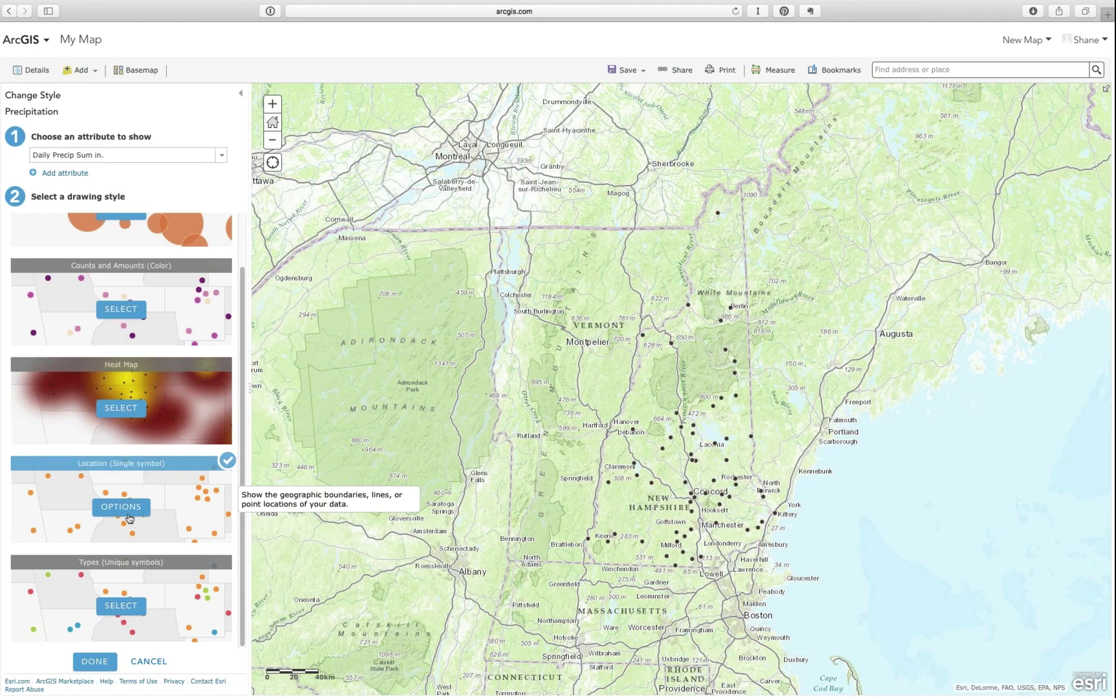
{"action": "left_click", "coordinate": [122, 610]}
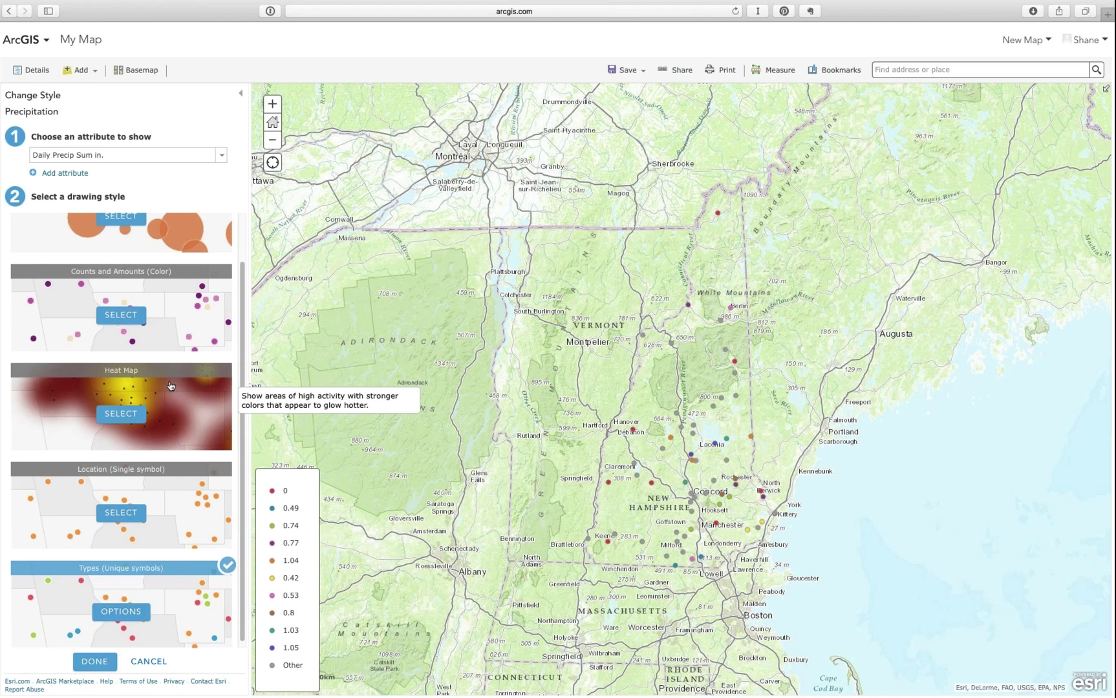
{"action": "scroll", "coordinate": [162, 375], "scroll_direction": "up", "scroll_amount": 2}
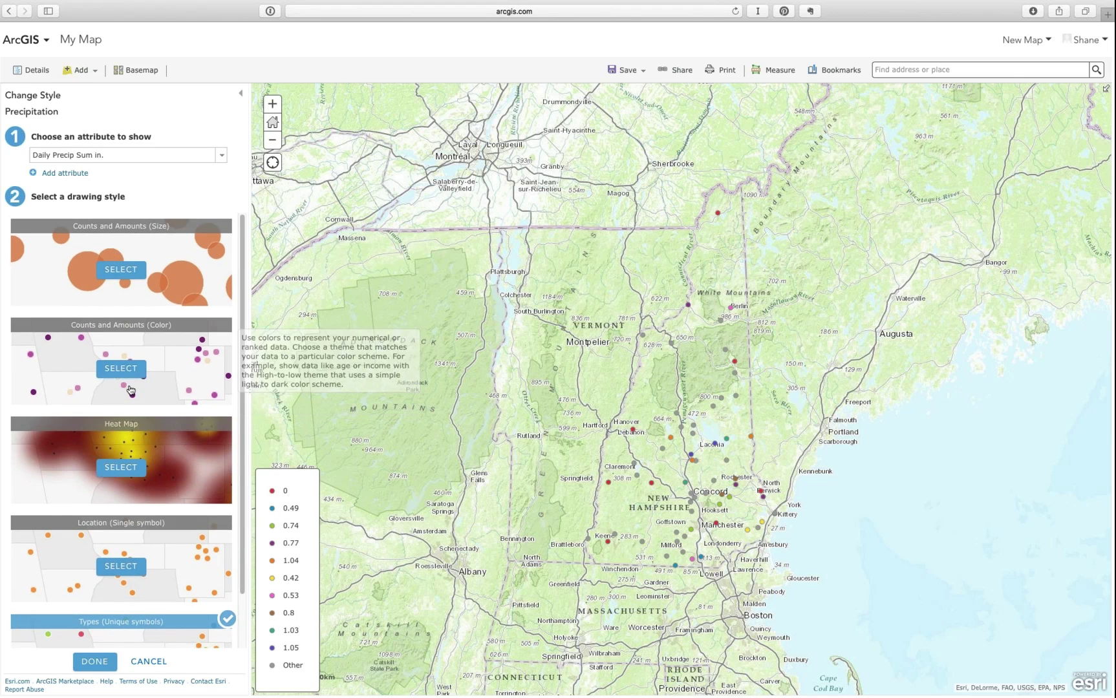
{"action": "left_click", "coordinate": [124, 273]}
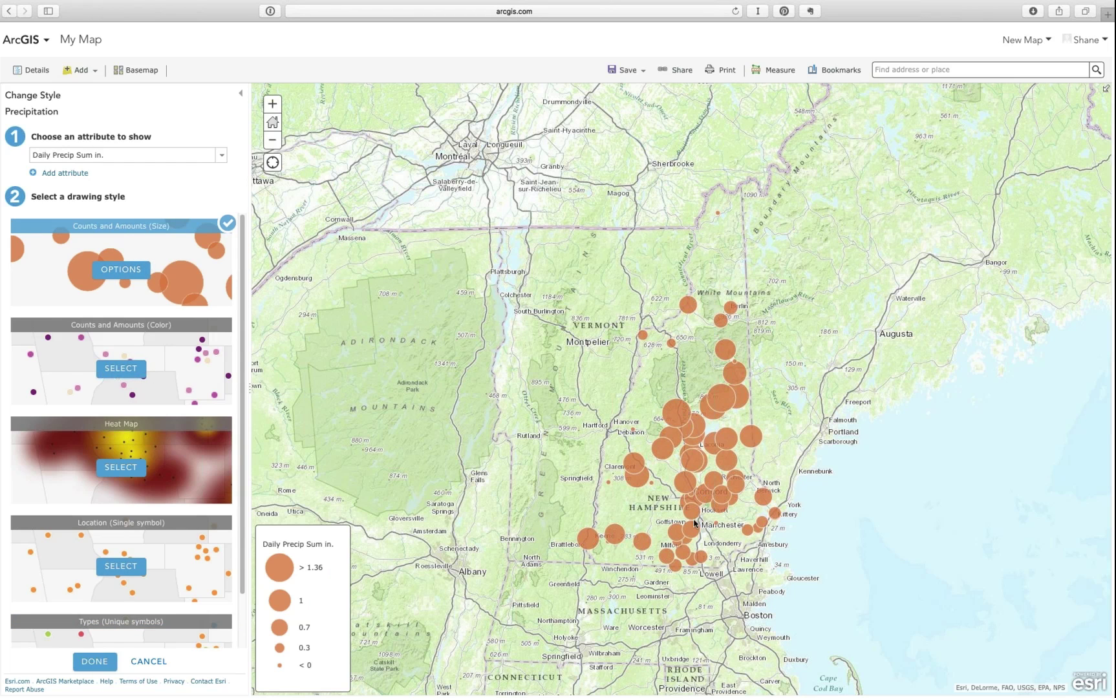
In the Counts and Amounts (Size) options, raise the lower size threshold to about 0.45 and leave the symbol shape as is
{"action": "left_click", "coordinate": [121, 269]}
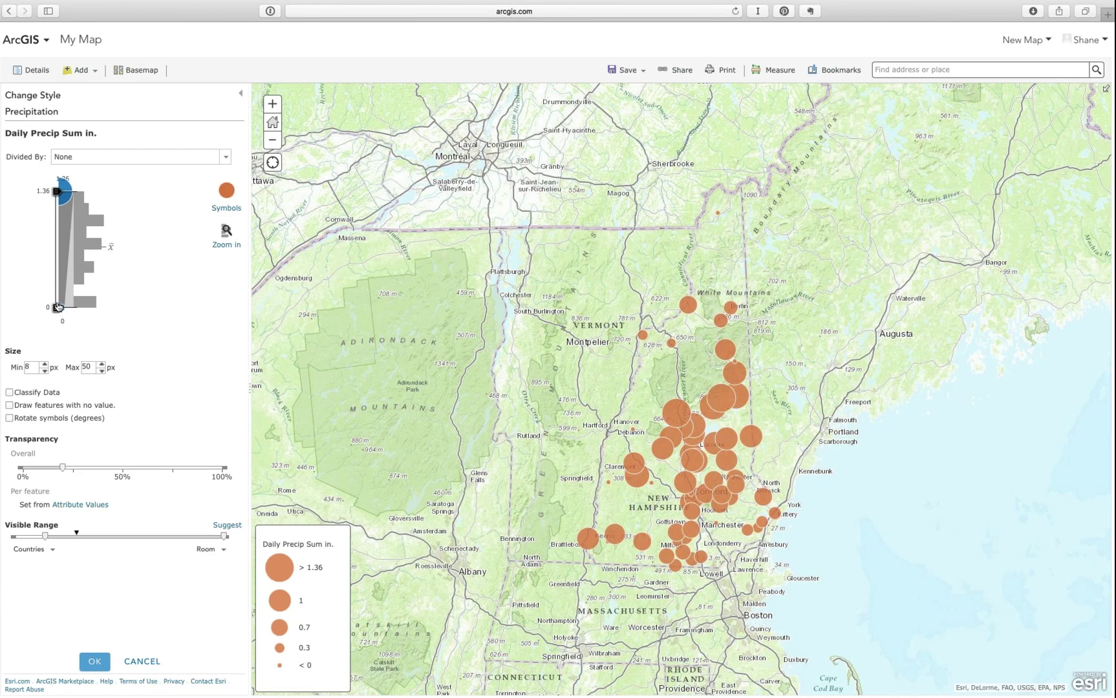
{"action": "left_click_drag", "start_coordinate": [57, 308], "coordinate": [60, 267]}
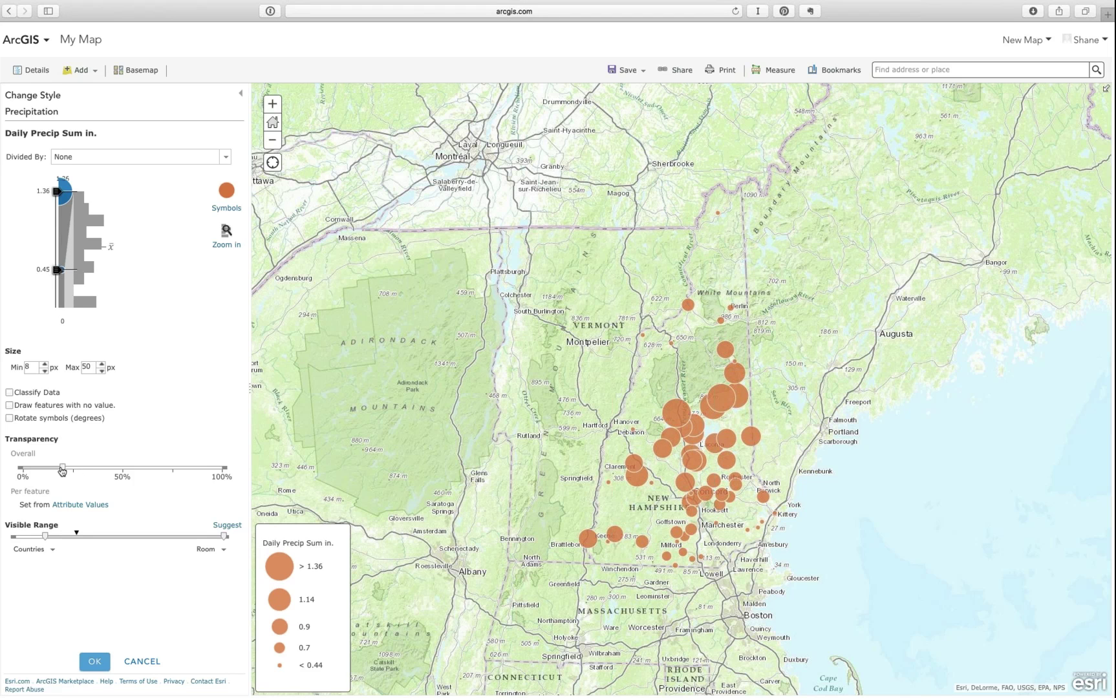
{"action": "left_click", "coordinate": [230, 192]}
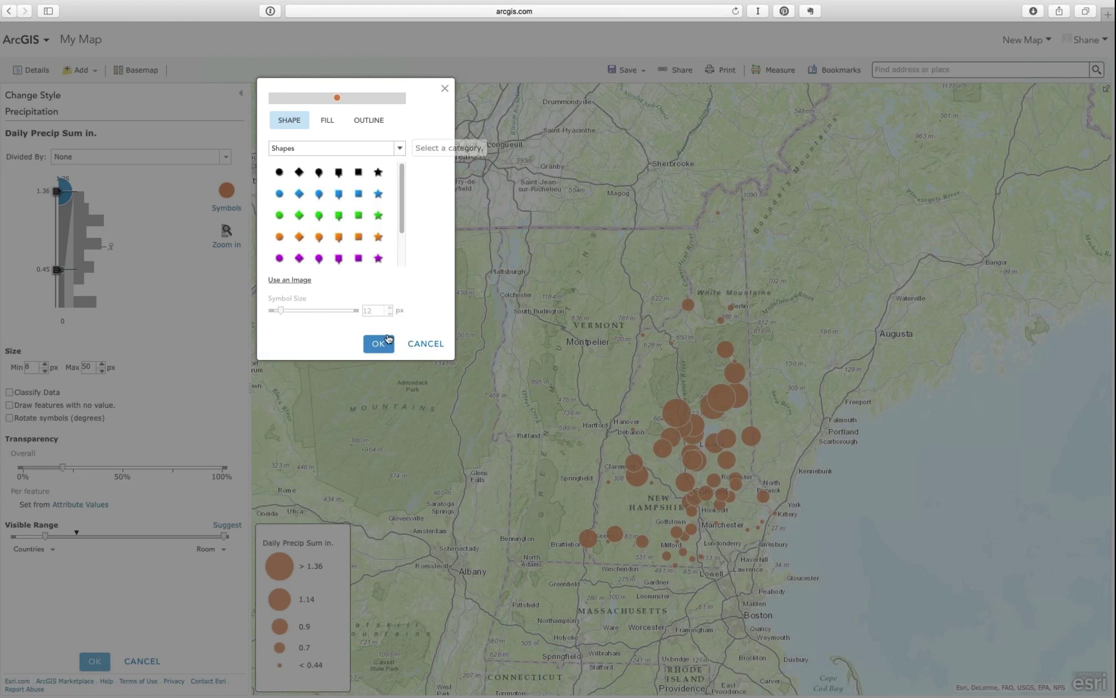
{"action": "left_click", "coordinate": [420, 347]}
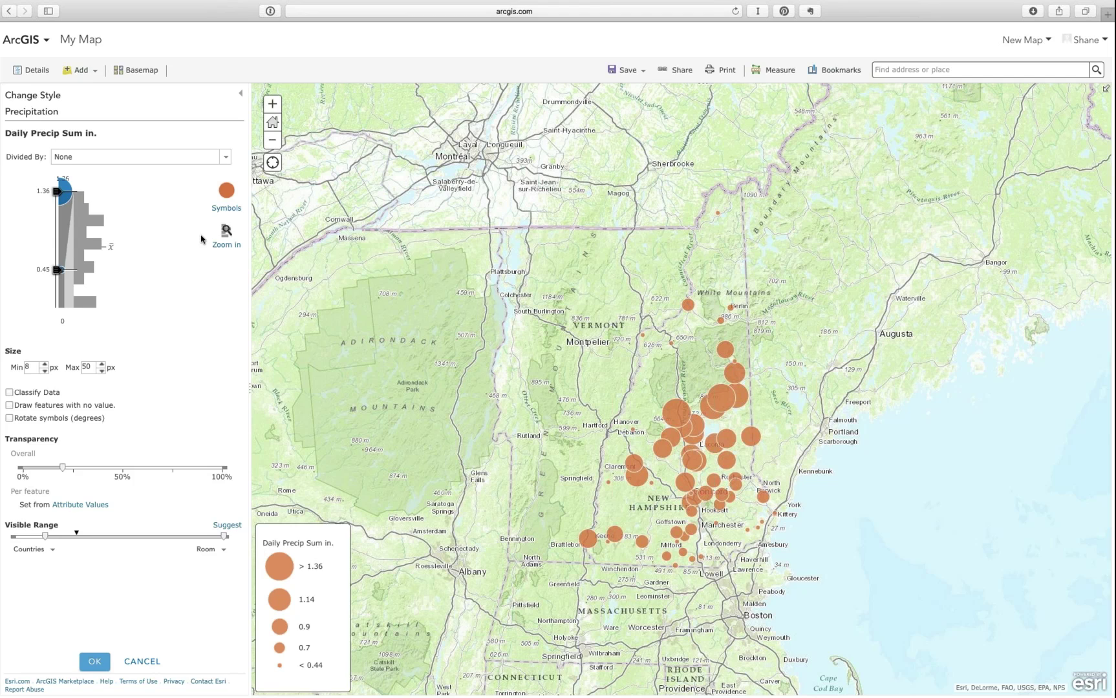
Set the maximum symbol size to 40 px
{"action": "left_click_drag", "start_coordinate": [94, 367], "coordinate": [71, 367]}
{"action": "type", "text": "45"}
{"action": "key", "text": "BackSpace"}
{"action": "type", "text": "0"}
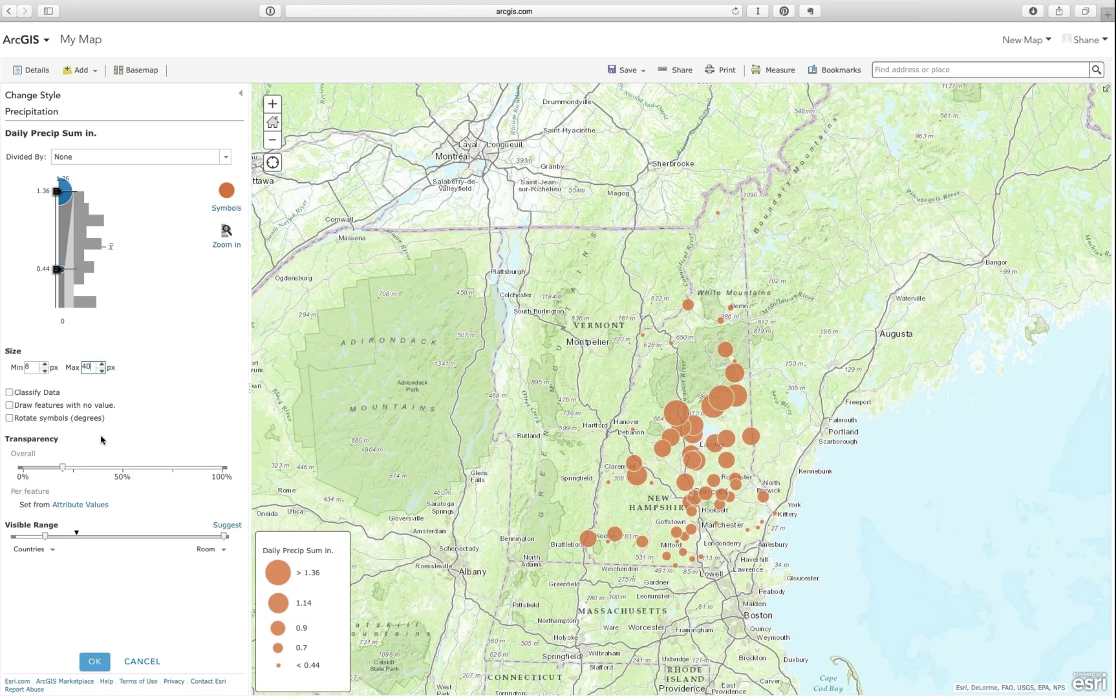
{"action": "left_click", "coordinate": [35, 368]}
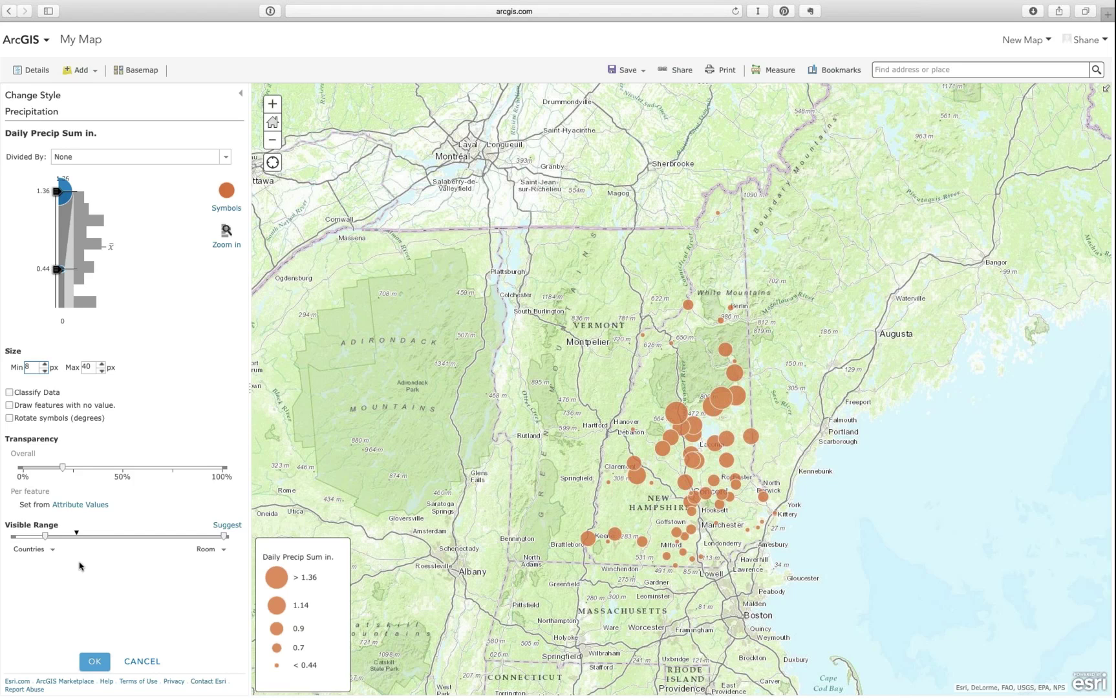
Try starting the layer's visible range at Counties, set it to Country instead, and apply the style options
{"action": "mouse_move", "coordinate": [46, 542]}
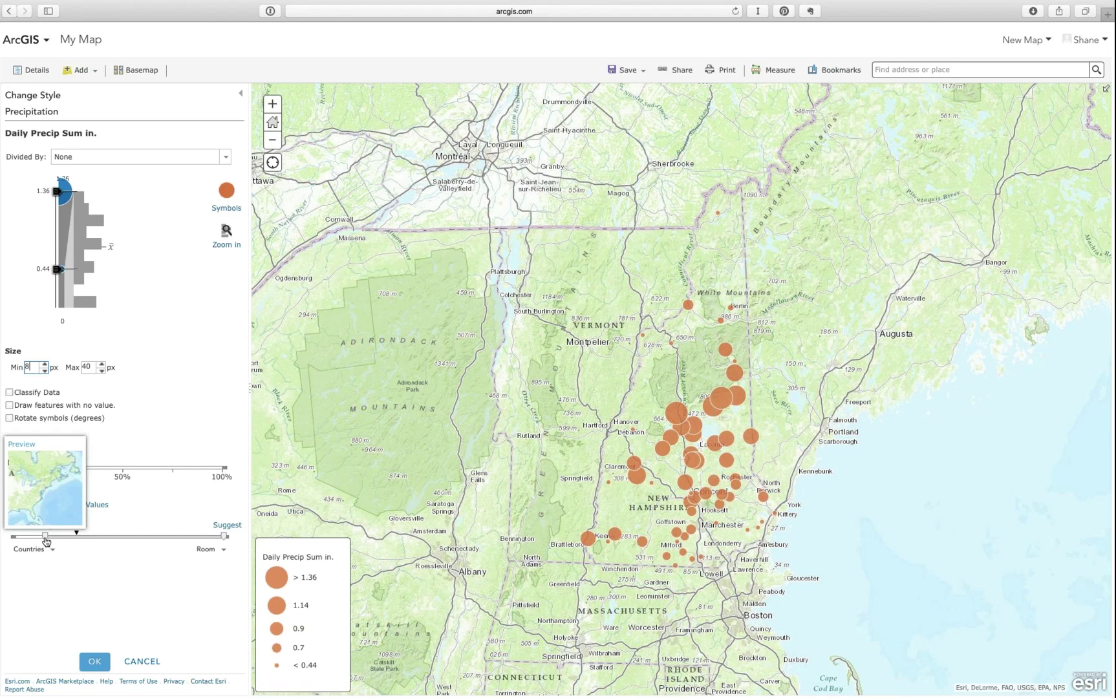
{"action": "left_click_drag", "start_coordinate": [46, 542], "coordinate": [86, 539]}
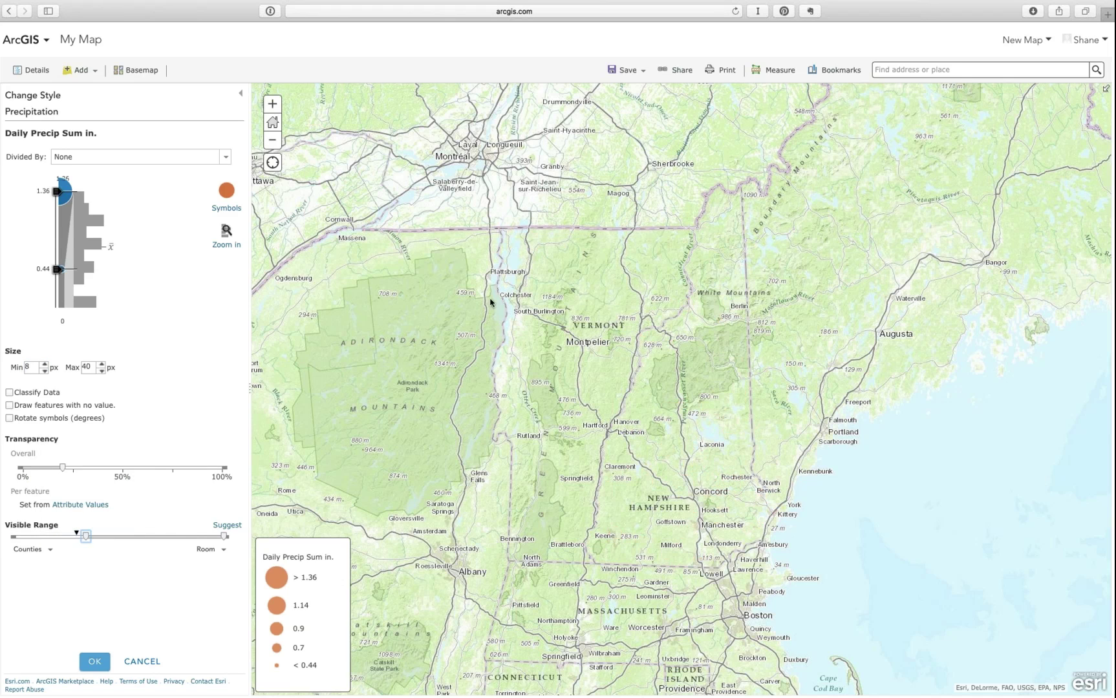
{"action": "left_click", "coordinate": [274, 105]}
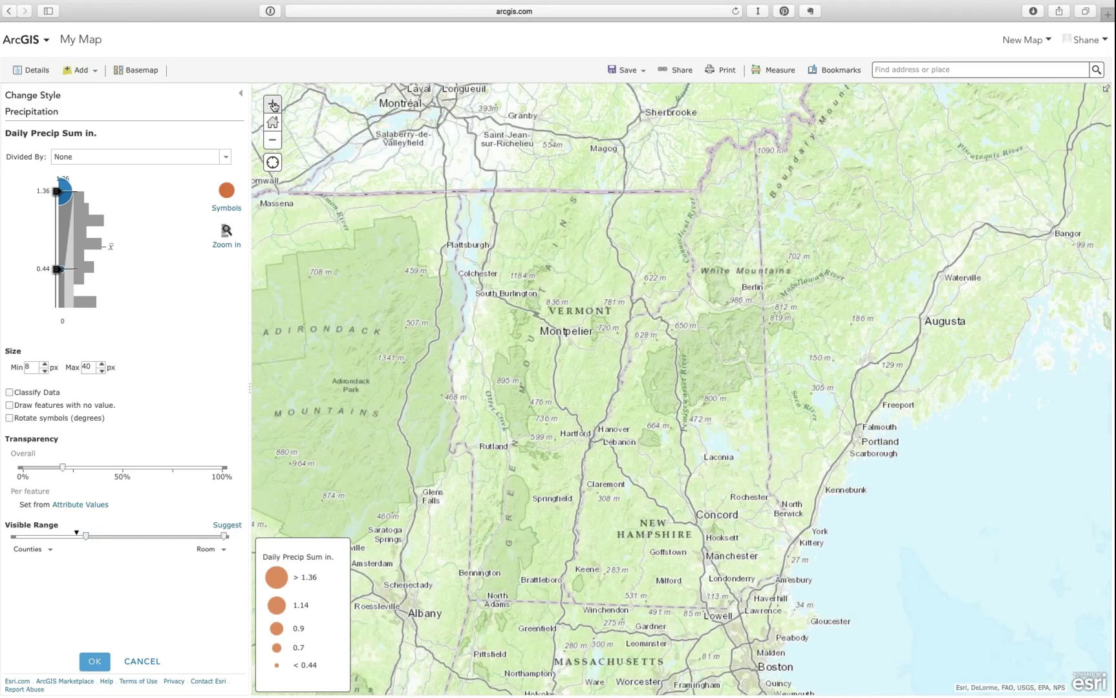
{"action": "left_click", "coordinate": [272, 142]}
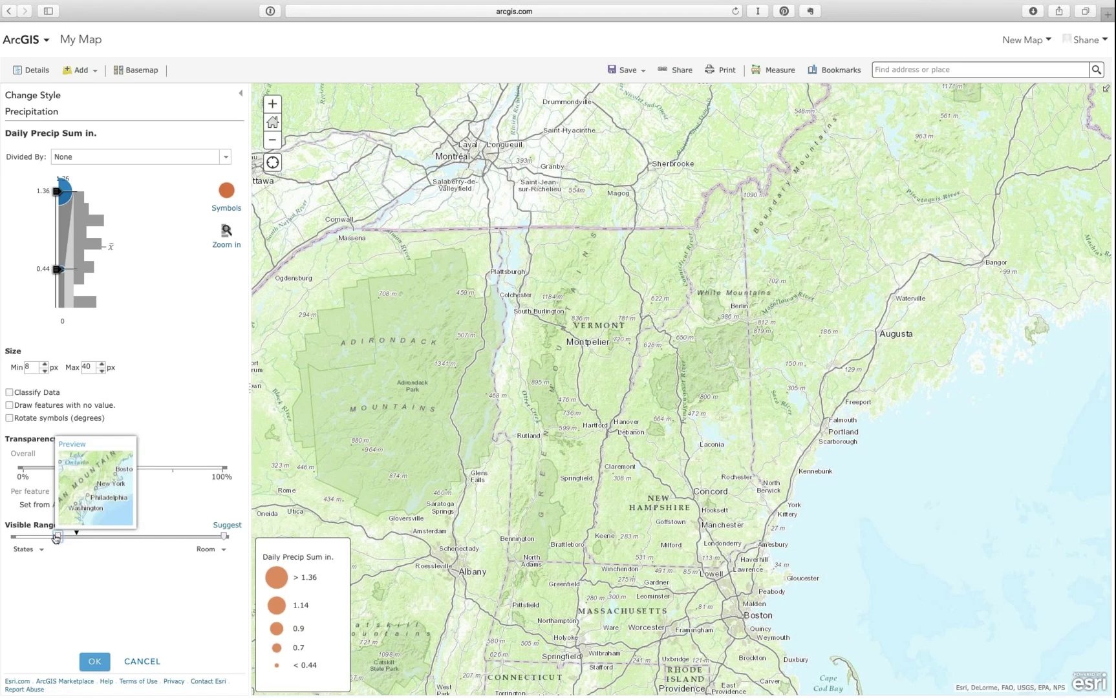
{"action": "left_click_drag", "start_coordinate": [56, 537], "coordinate": [54, 537]}
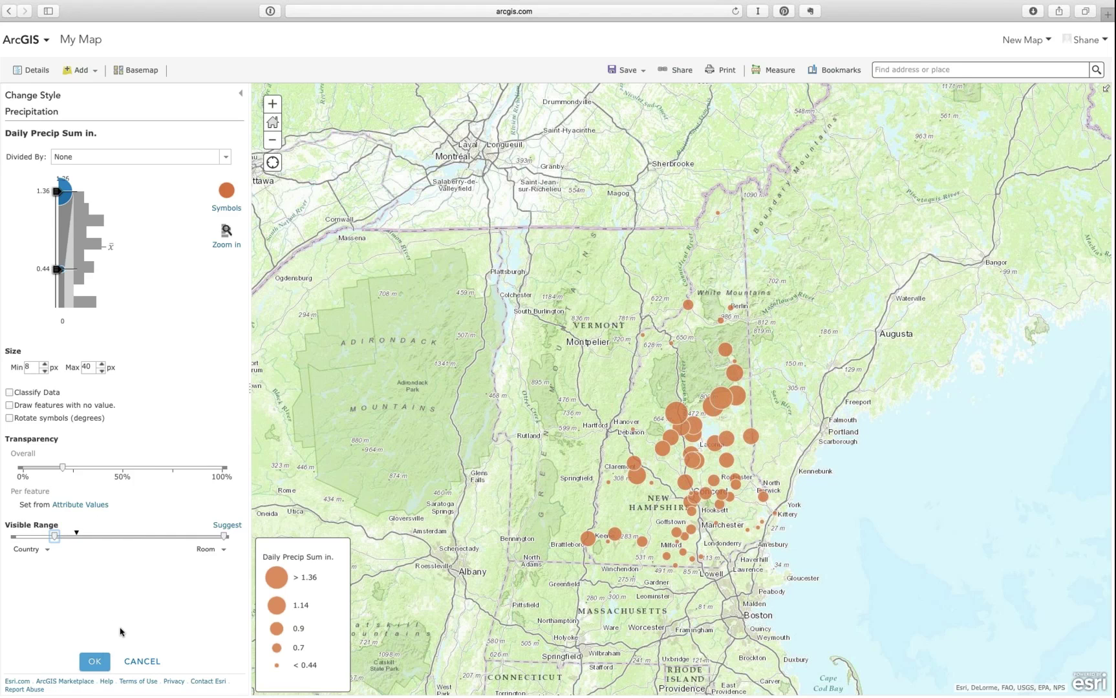
{"action": "left_click", "coordinate": [103, 658]}
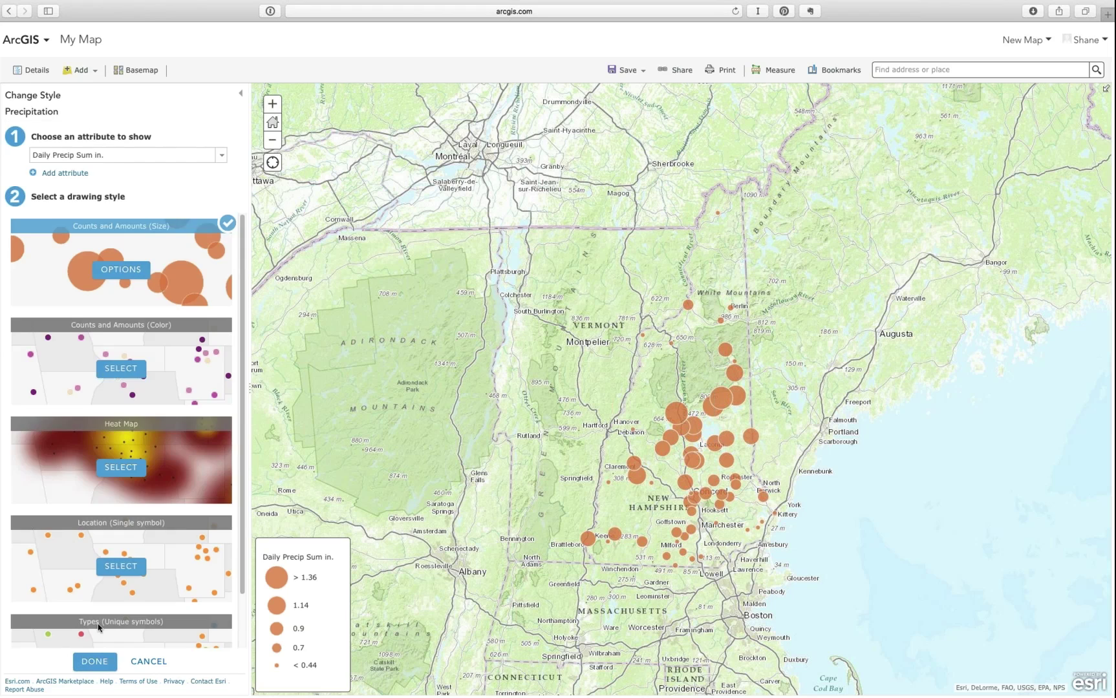
Draw the Precipitation layer as a Heat Map and slightly lower the High threshold of its color ramp
{"action": "left_click", "coordinate": [120, 467]}
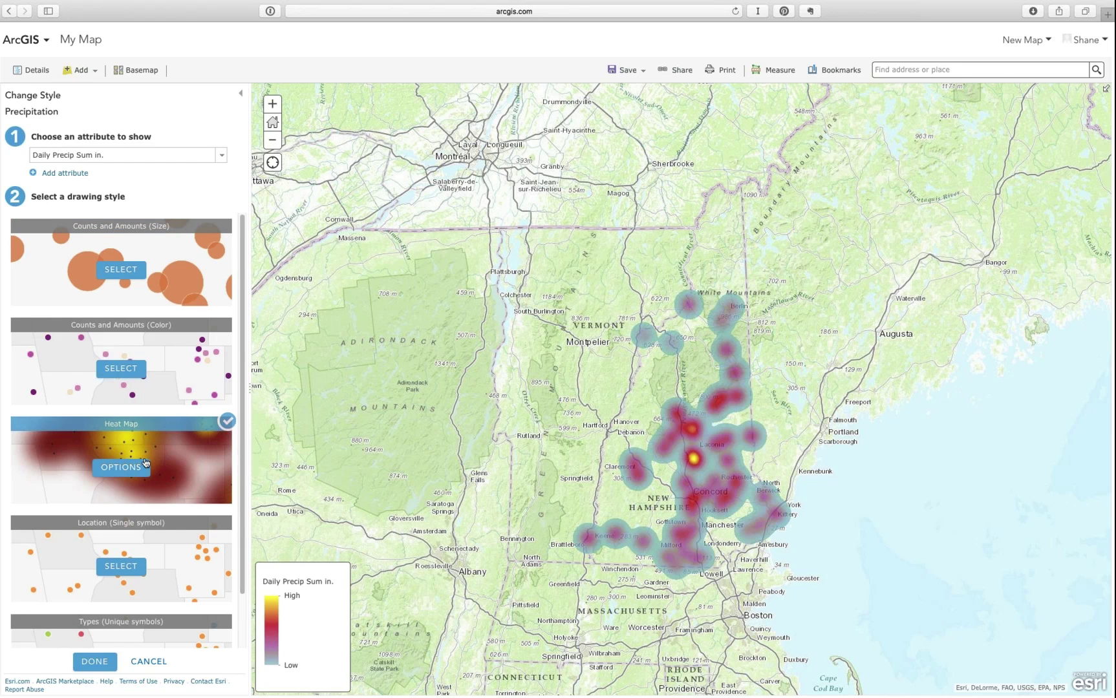
{"action": "left_click", "coordinate": [120, 467]}
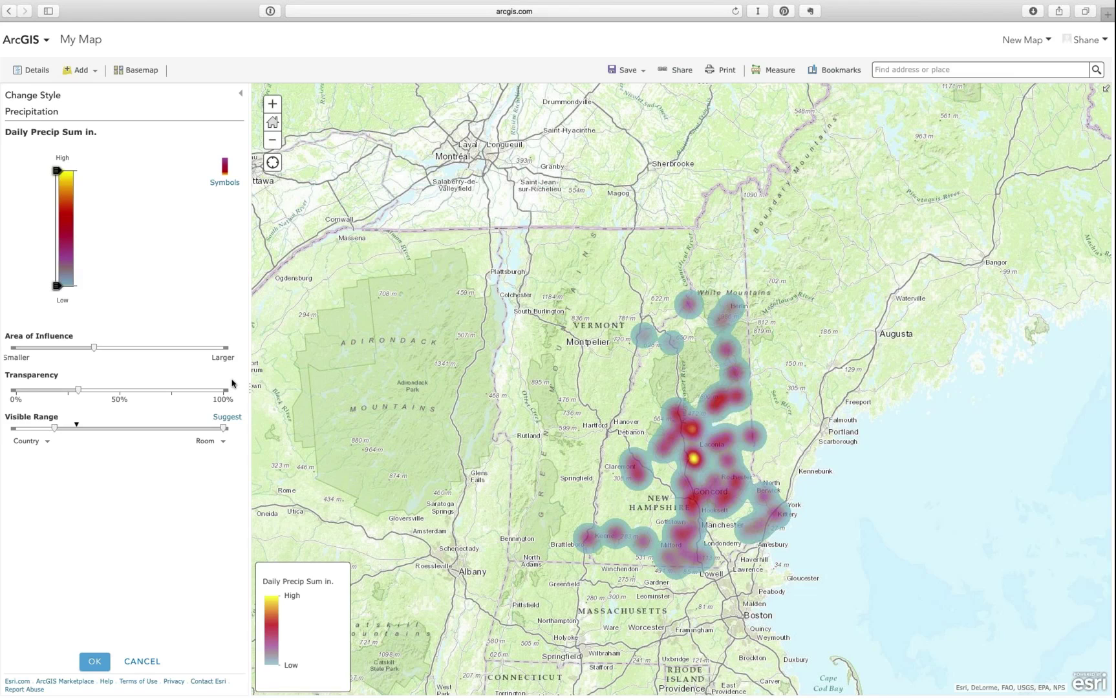
{"action": "mouse_move", "coordinate": [57, 171]}
{"action": "left_mouse_down"}
{"action": "mouse_move", "coordinate": [57, 210]}
{"action": "mouse_move", "coordinate": [56, 183]}
{"action": "left_mouse_up"}
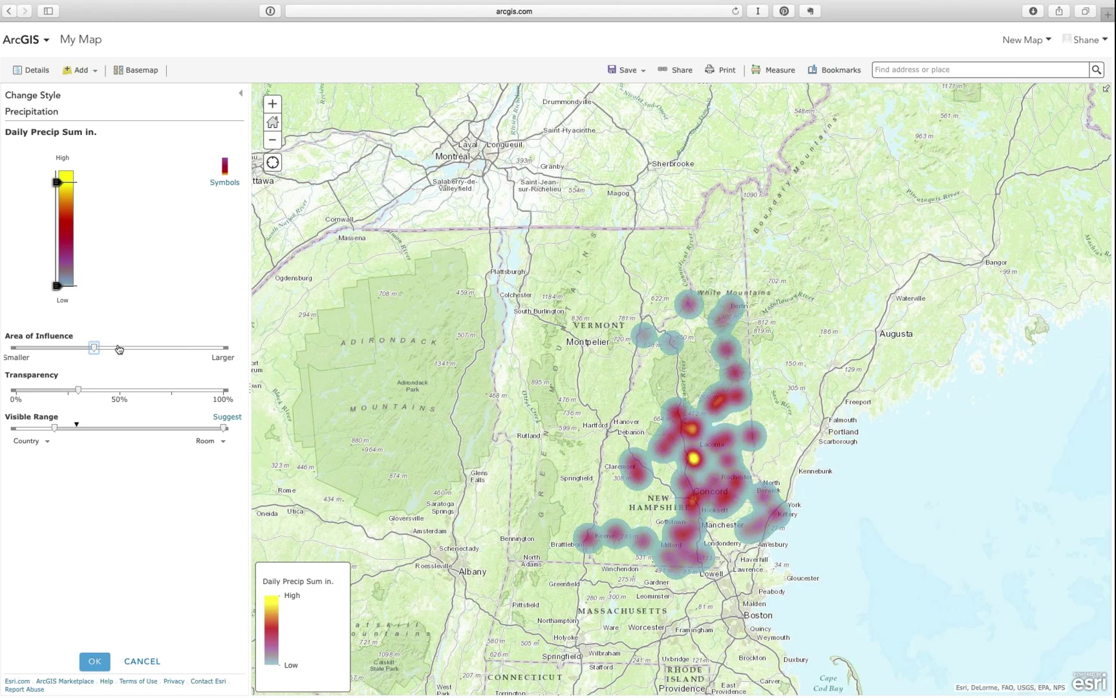
Try larger and smaller areas of influence for the heat map, settle about 70% of the way toward Larger, and apply the options
{"action": "left_click_drag", "start_coordinate": [93, 348], "coordinate": [185, 348]}
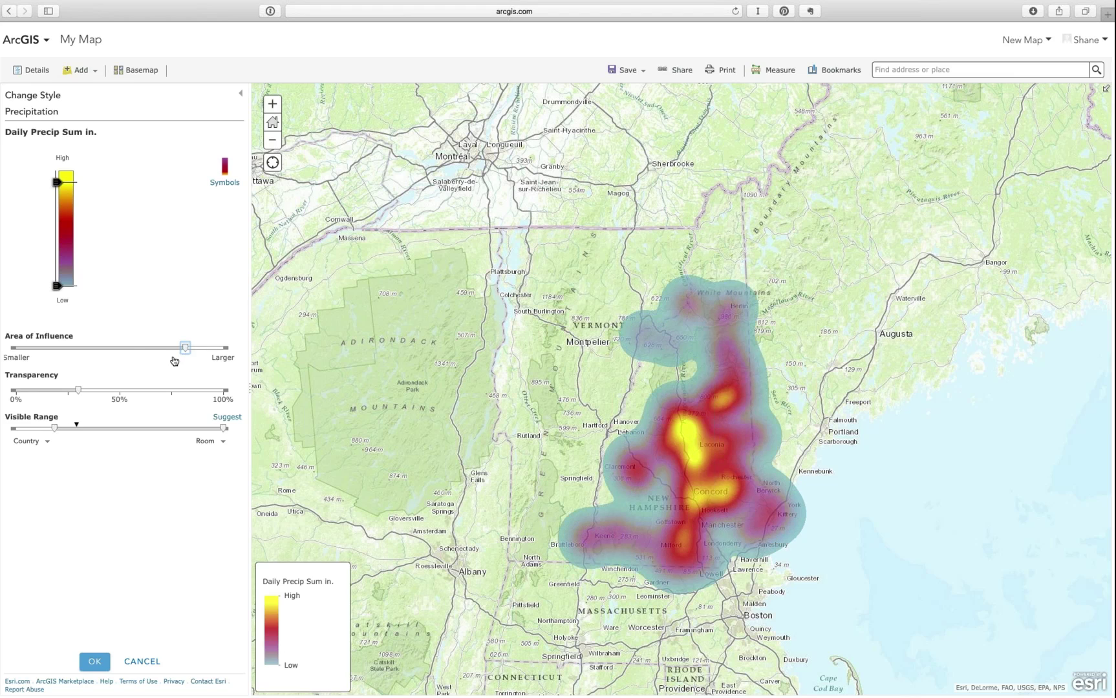
{"action": "left_click", "coordinate": [115, 350]}
{"action": "left_click_drag", "start_coordinate": [111, 350], "coordinate": [47, 350]}
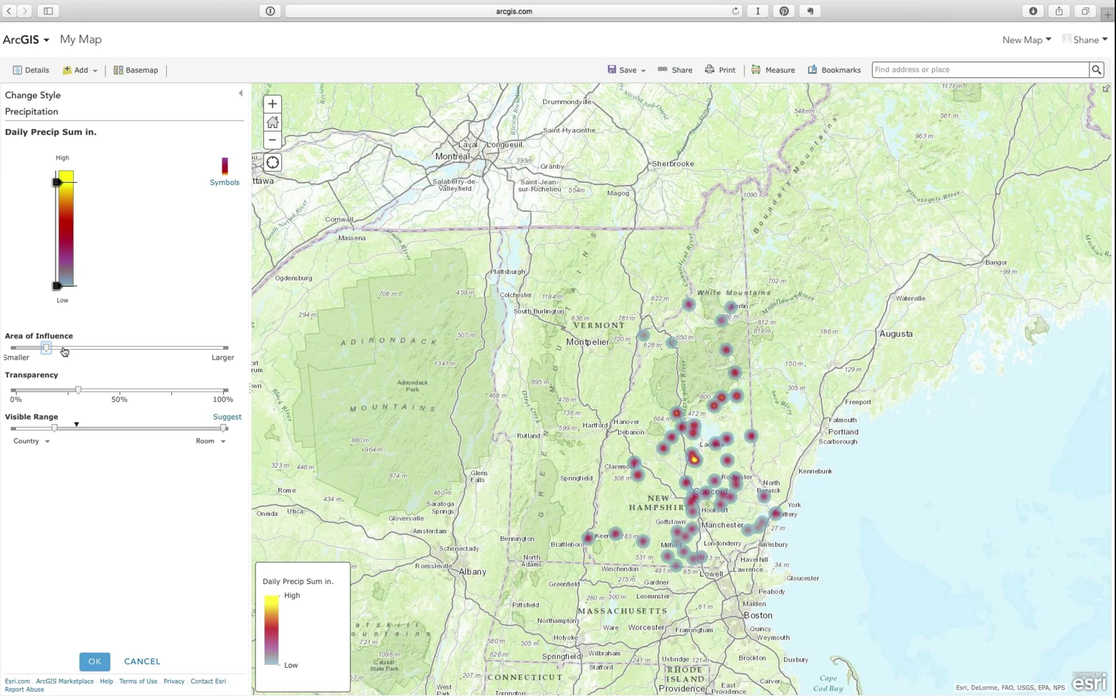
{"action": "left_click_drag", "start_coordinate": [64, 351], "coordinate": [162, 350]}
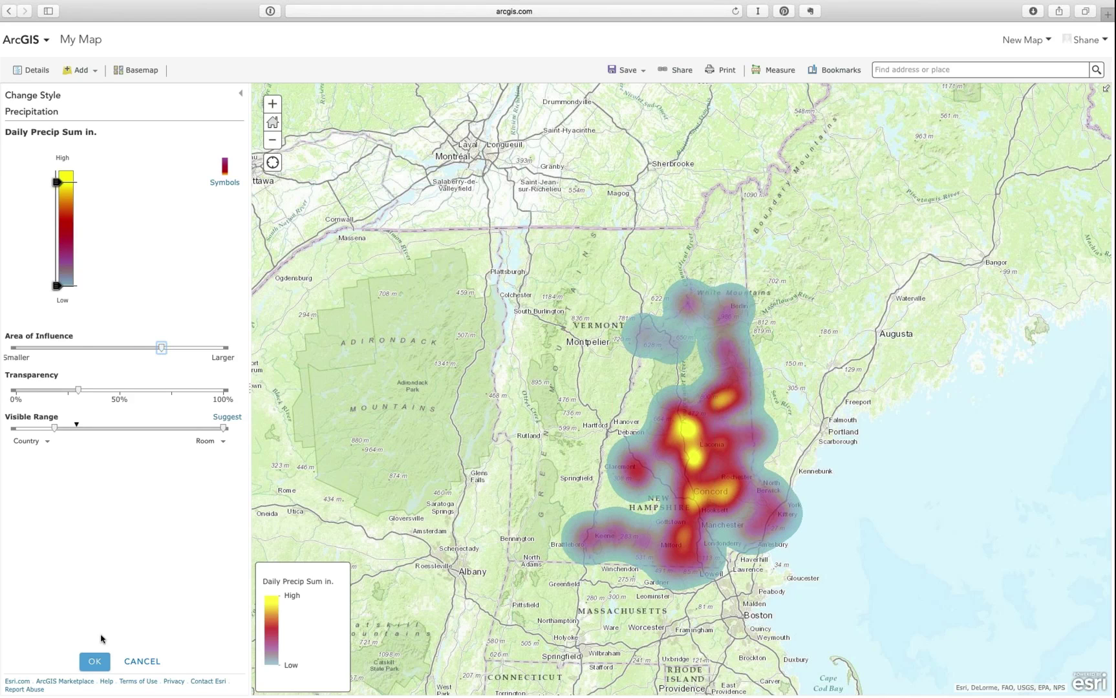
{"action": "left_click", "coordinate": [95, 662]}
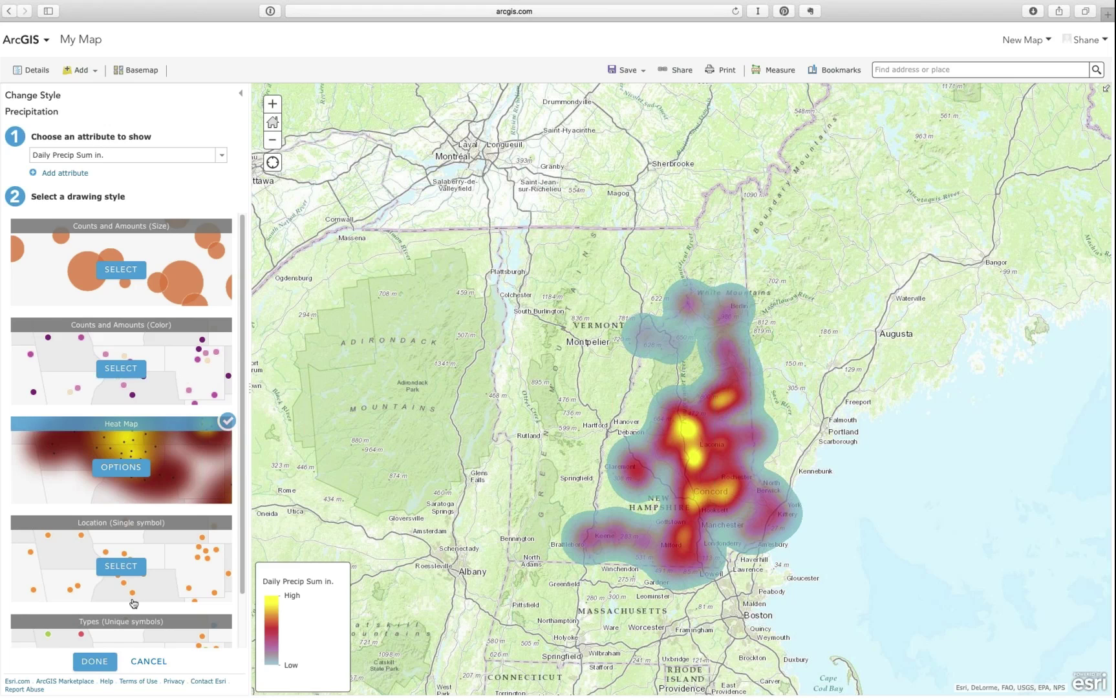
Try the Location (Single symbol) drawing style, return to Heat Map, and finish styling the layer
{"action": "scroll", "coordinate": [103, 645], "scroll_direction": "down", "scroll_amount": 2}
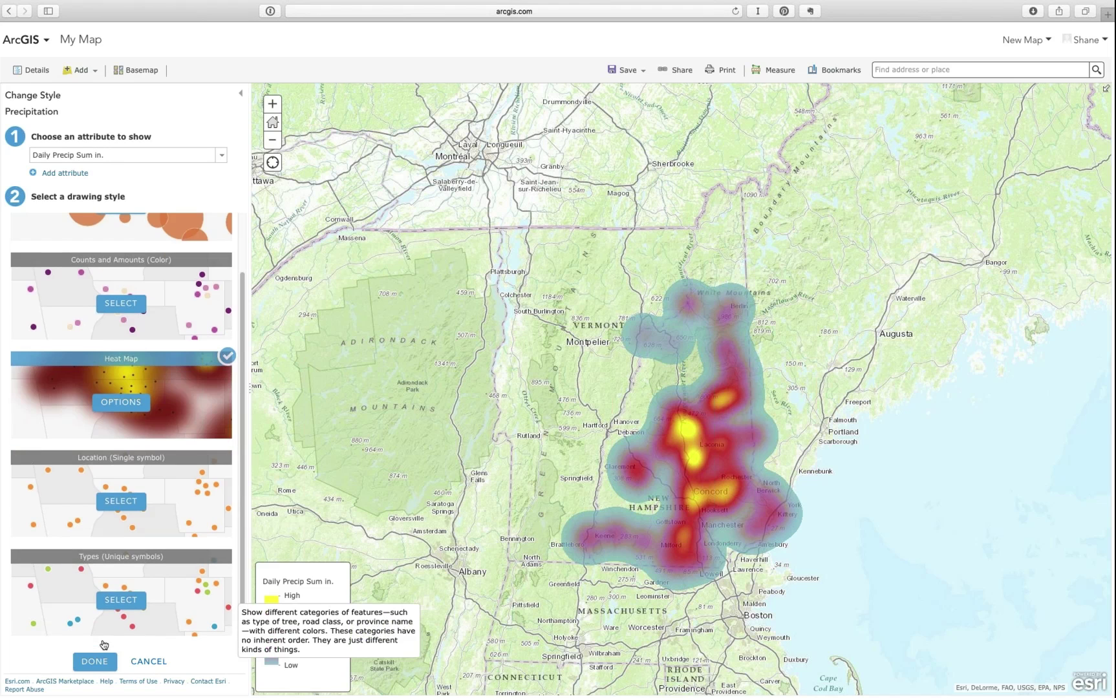
{"action": "left_click", "coordinate": [119, 509]}
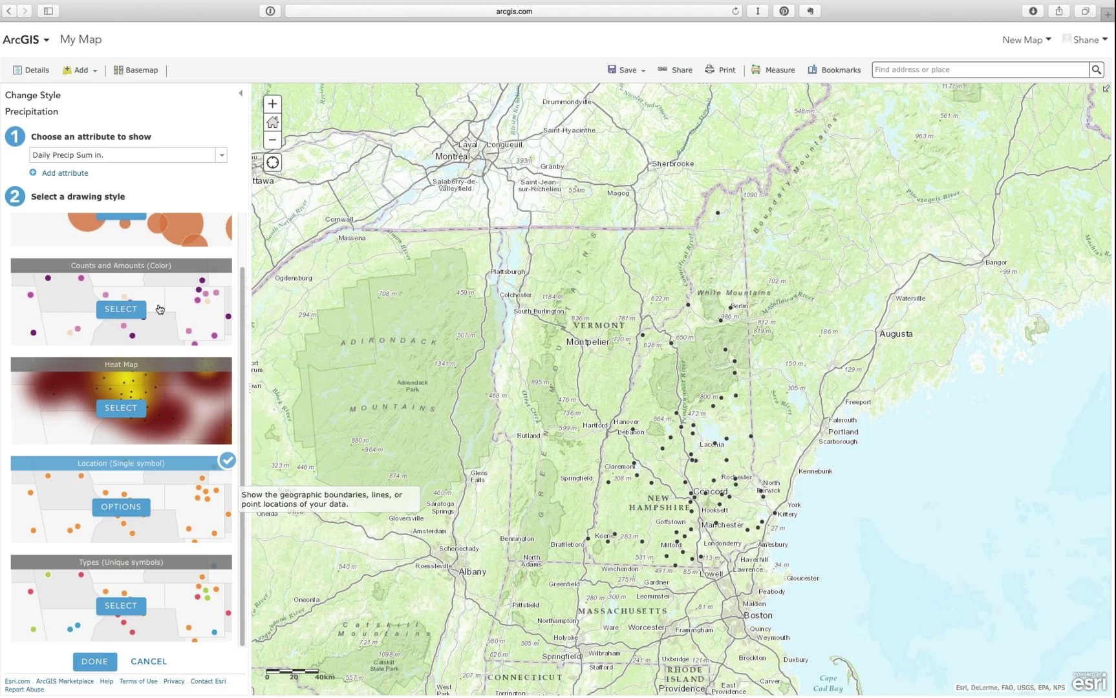
{"action": "left_click", "coordinate": [120, 414]}
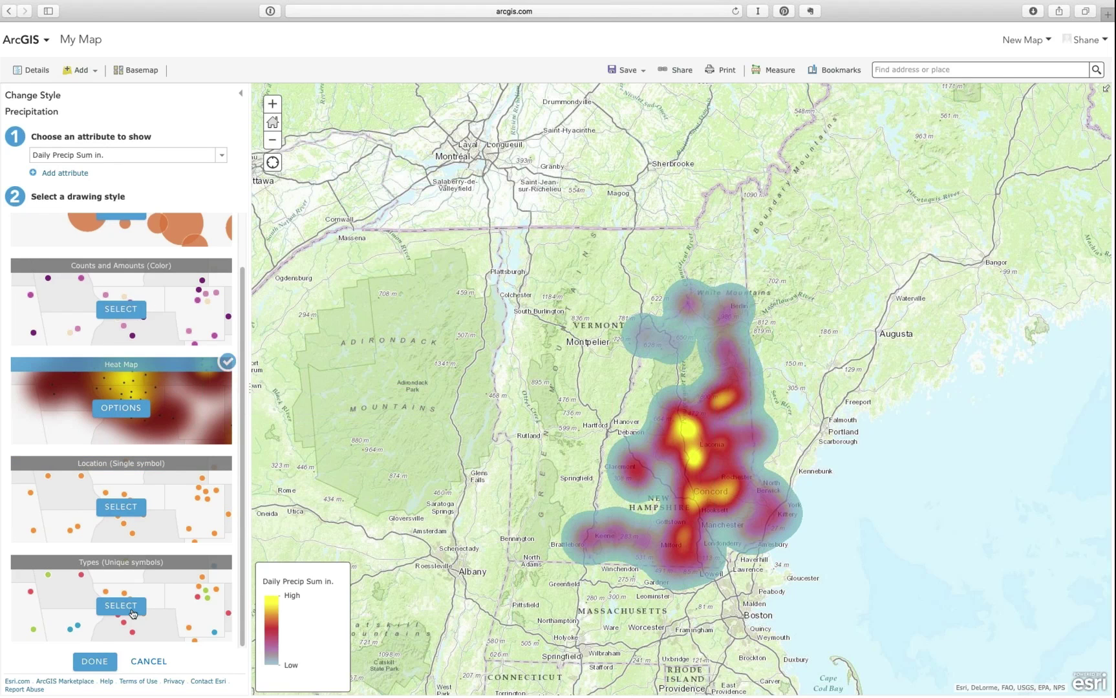
{"action": "left_click", "coordinate": [95, 661]}
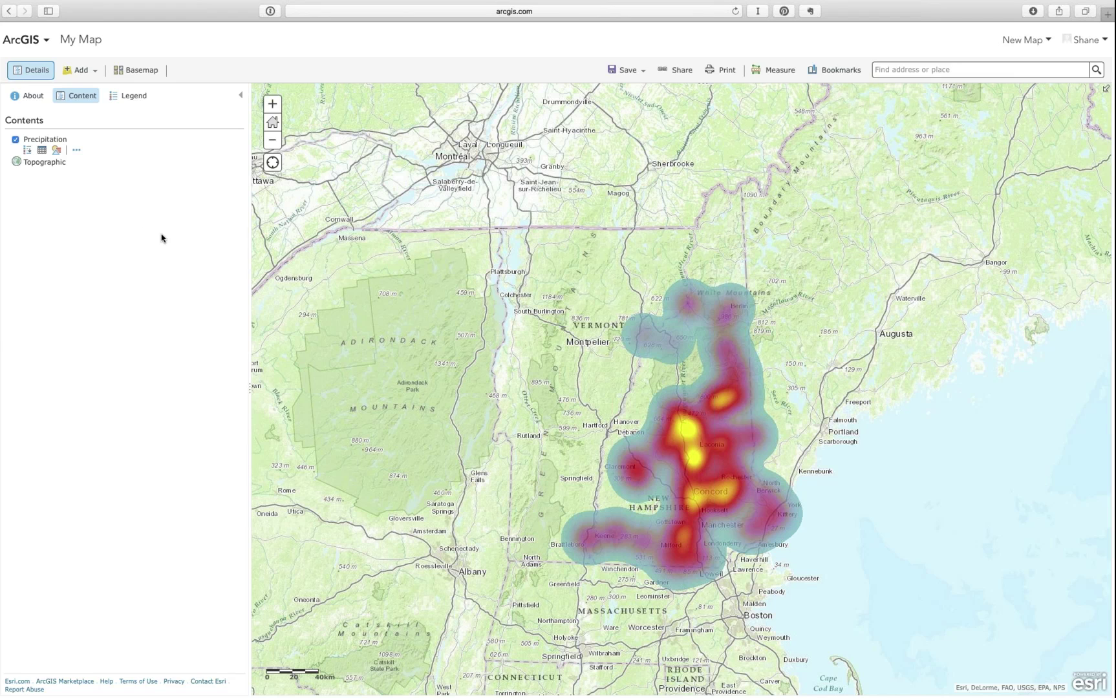
Start saving the map with the title "demo of rainfall"
{"action": "left_click", "coordinate": [625, 71]}
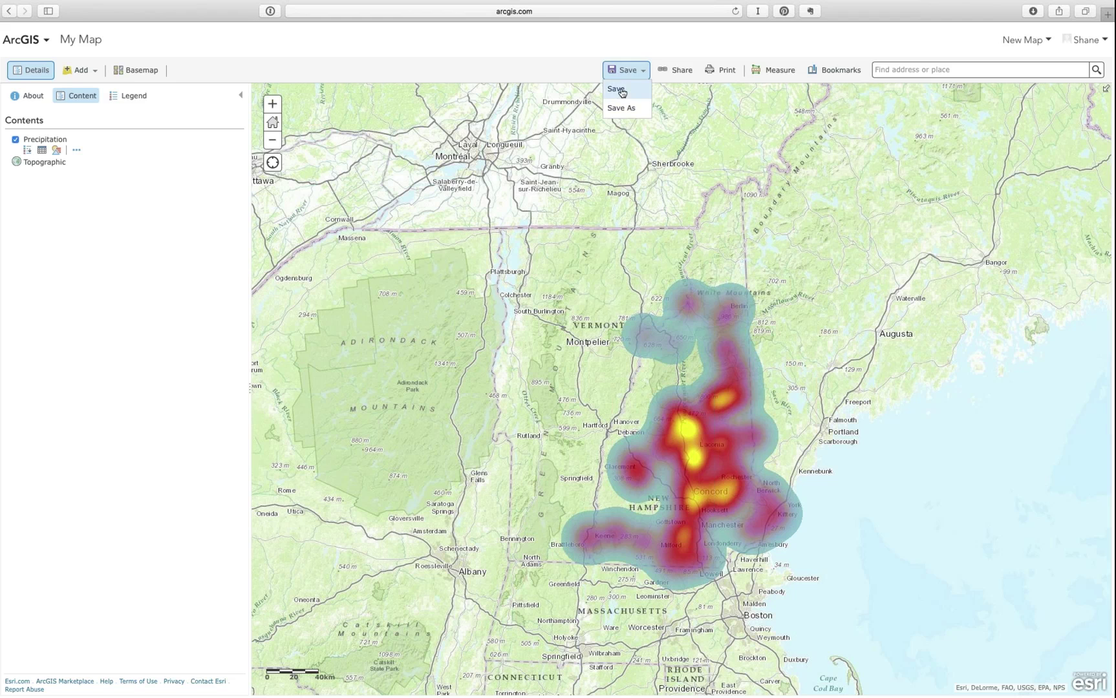
{"action": "left_click", "coordinate": [622, 93]}
{"action": "type", "text": "demo"}
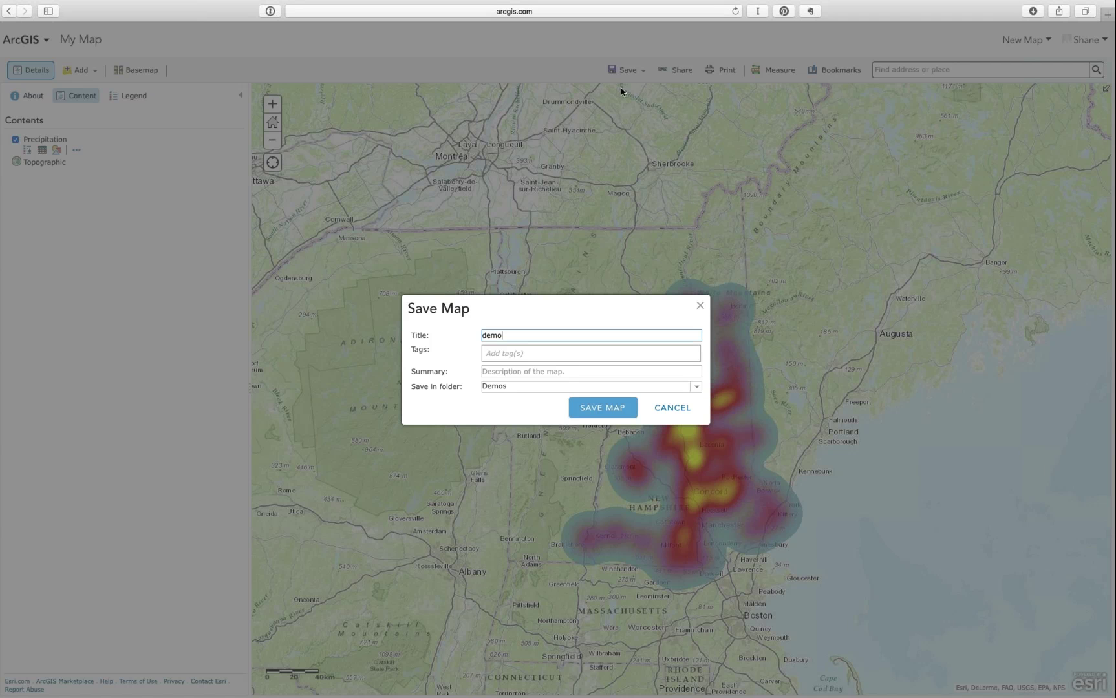
{"action": "type", "text": " of rainfall"}
Add the tags srb, demo and rainfall to the map being saved
{"action": "left_click", "coordinate": [504, 355]}
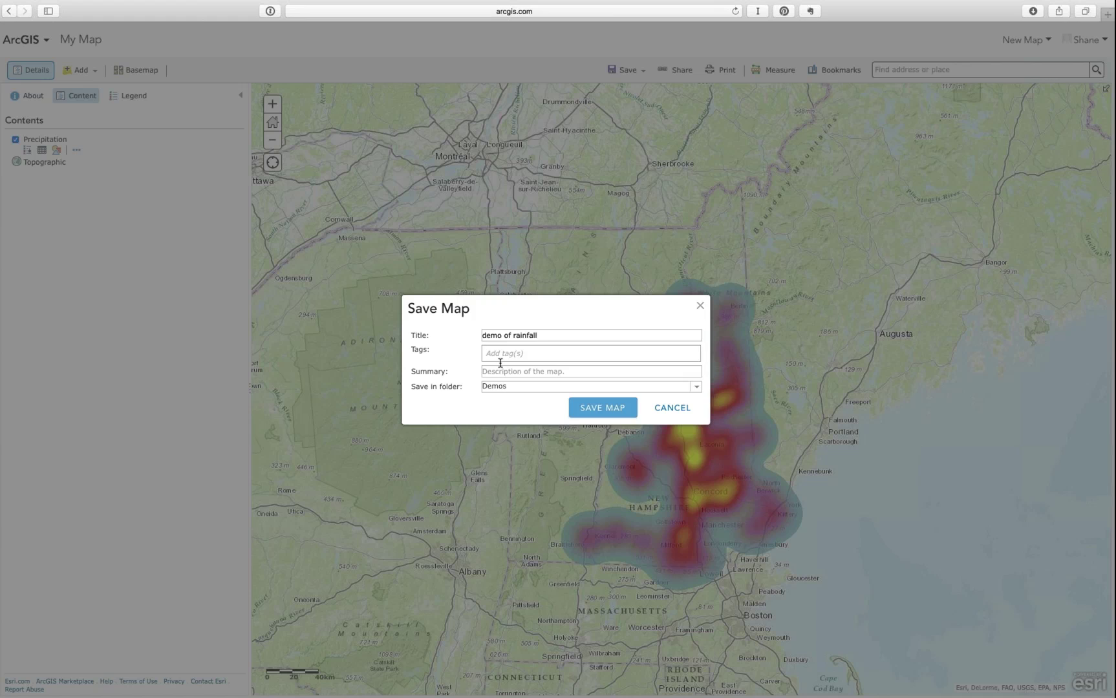
{"action": "type", "text": "srb"}
{"action": "key", "text": "Return"}
{"action": "type", "text": "demoa"}
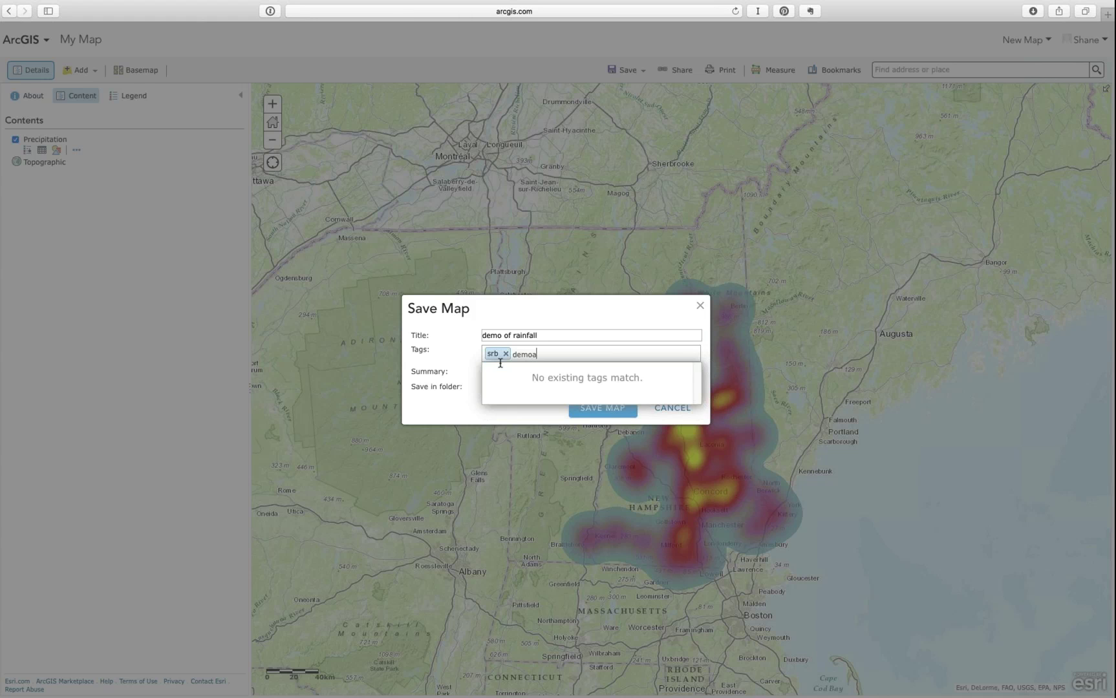
{"action": "key", "text": "BackSpace"}
{"action": "key", "text": "Return"}
{"action": "type", "text": "rainfall"}
{"action": "key", "text": "Return"}
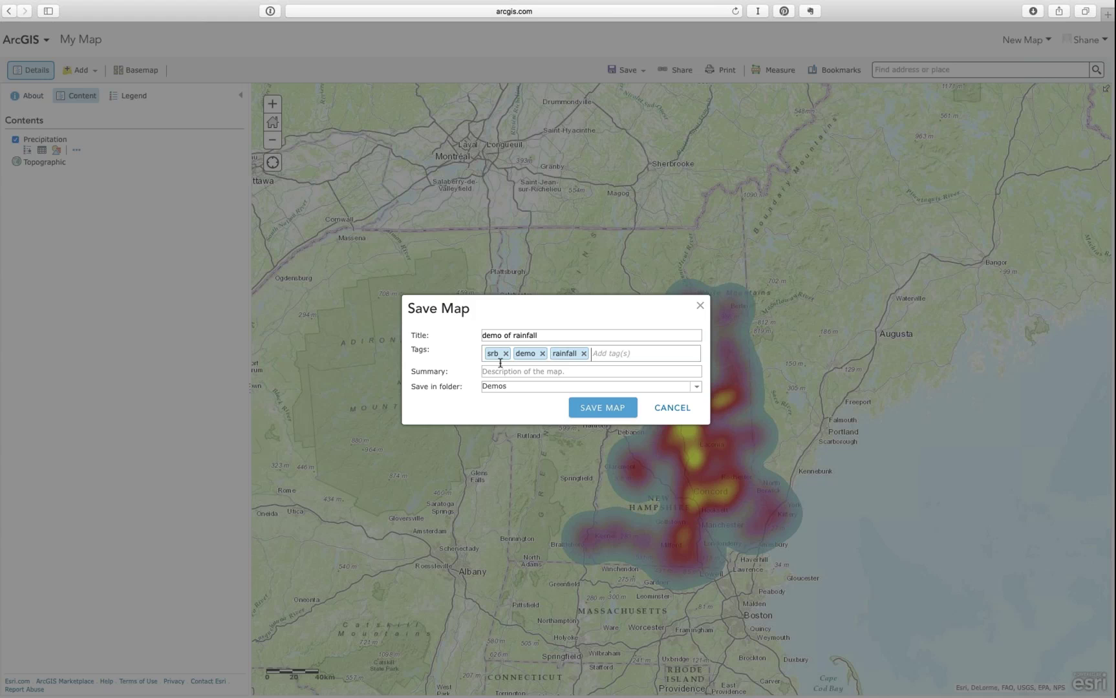
Copy the title "demo of rainfall" into the summary and save the map in the Demos folder
{"action": "key", "text": "shift+Tab"}
{"action": "key", "text": "ctrl+c"}
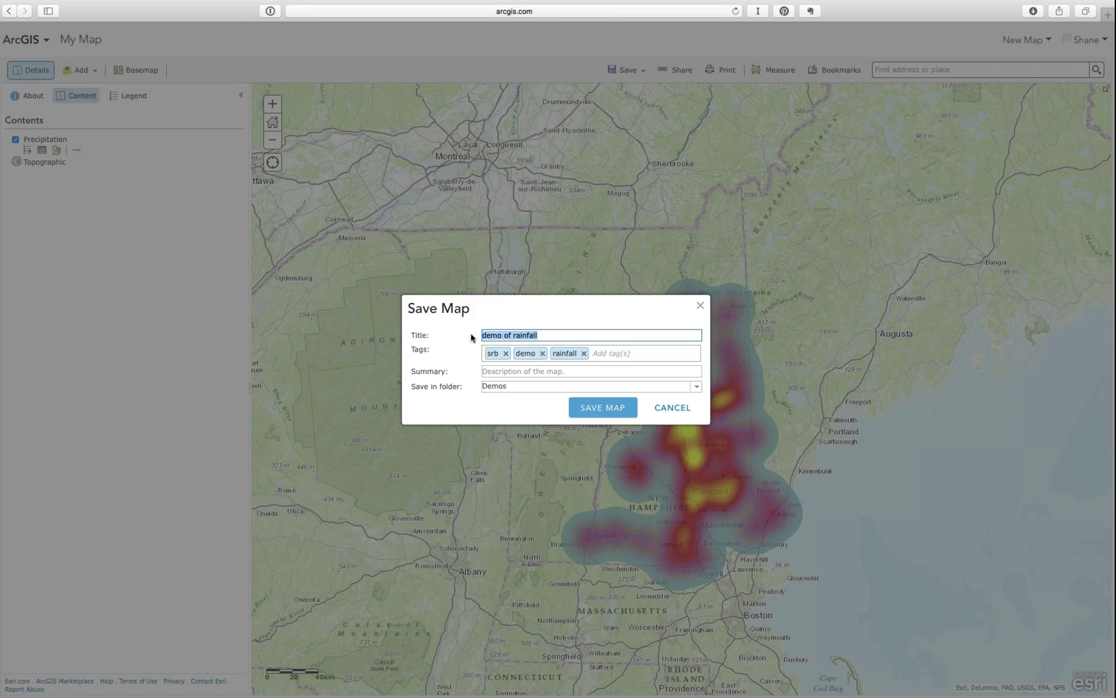
{"action": "left_click", "coordinate": [510, 371]}
{"action": "key", "text": "ctrl+v"}
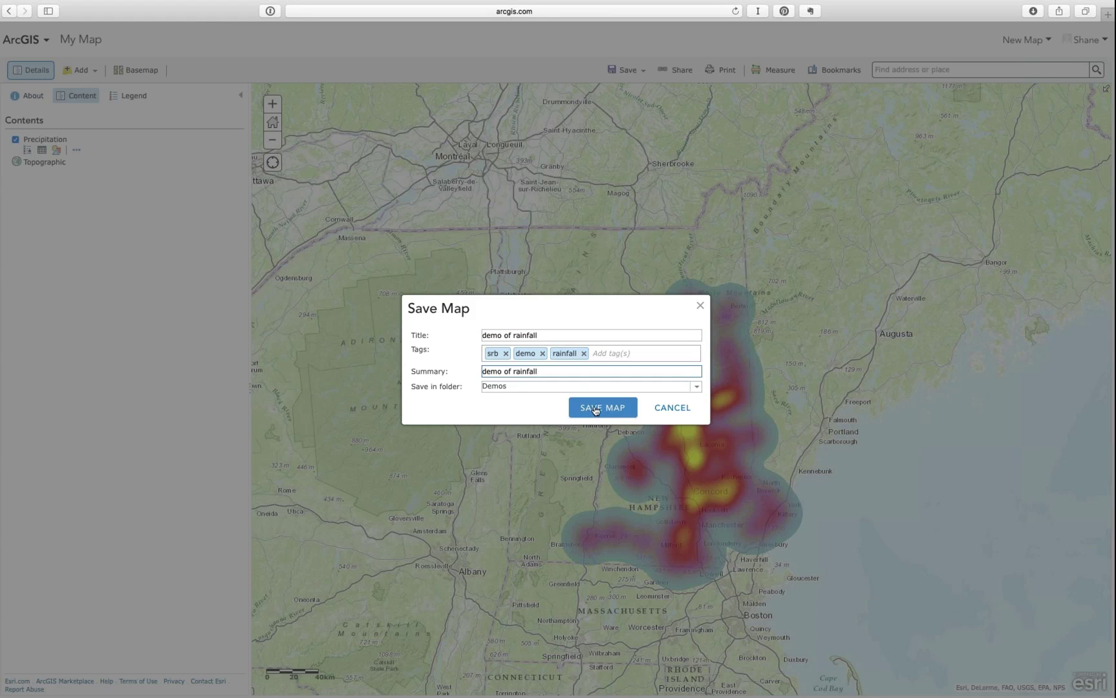
{"action": "left_click", "coordinate": [596, 409]}
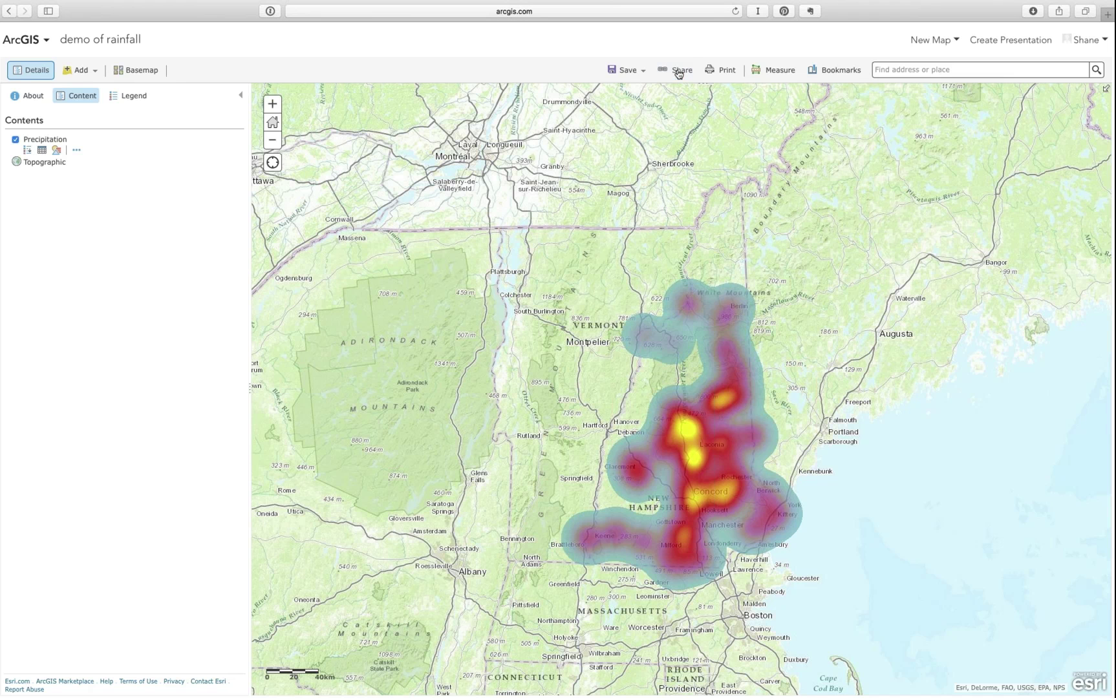
Share the saved rainfall map with Everyone (public)
{"action": "left_click", "coordinate": [678, 71]}
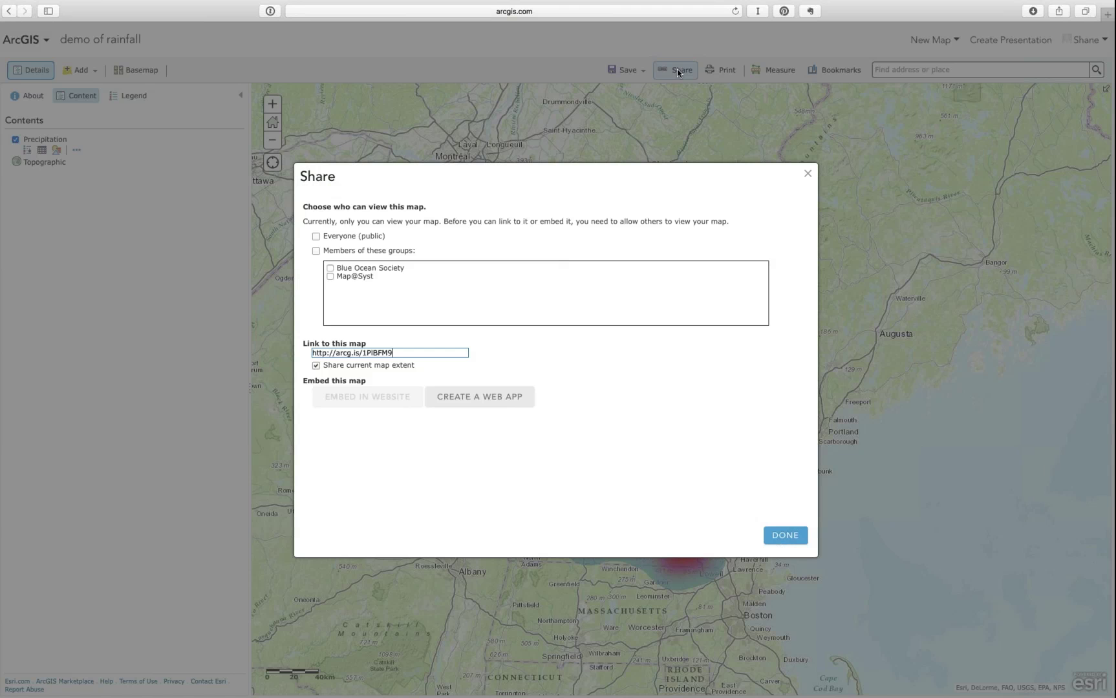
{"action": "left_click", "coordinate": [316, 237]}
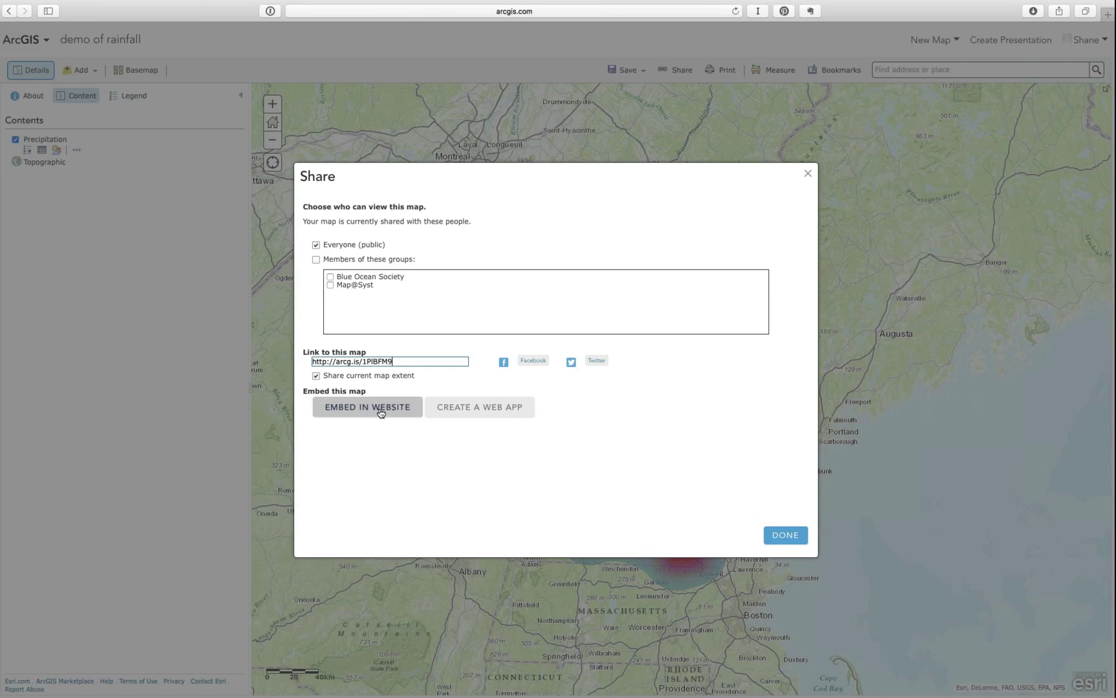
{"action": "left_click", "coordinate": [787, 541]}
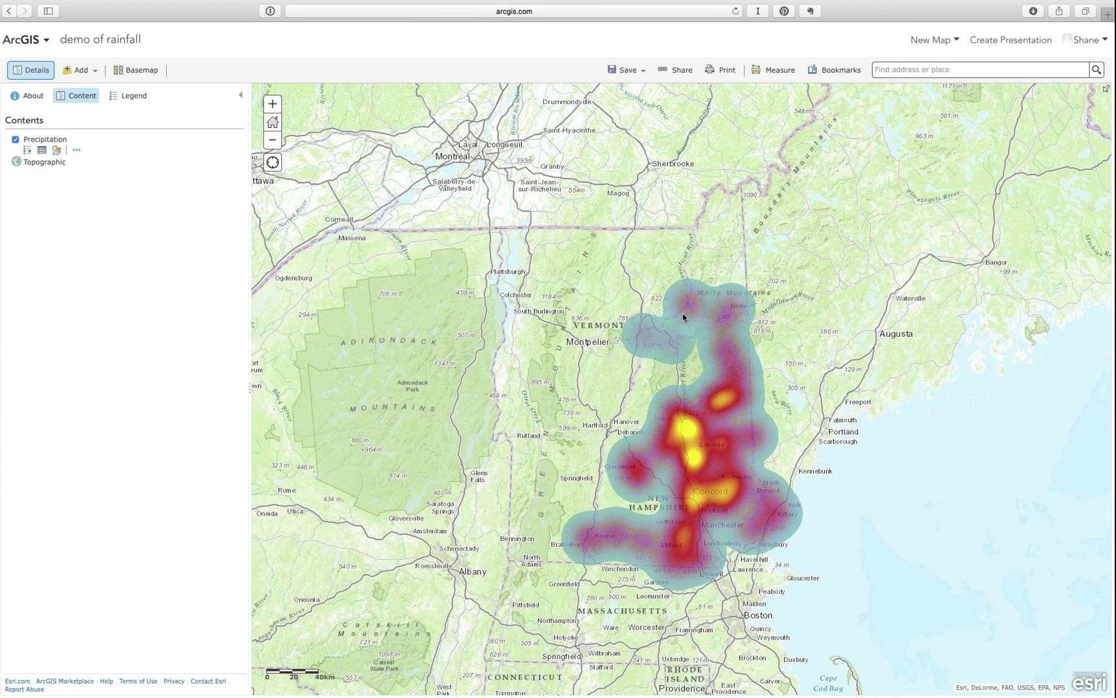
Create a presentation from the map and add a first slide titled "This is the rainfall of NH"
{"action": "left_click", "coordinate": [1001, 49]}
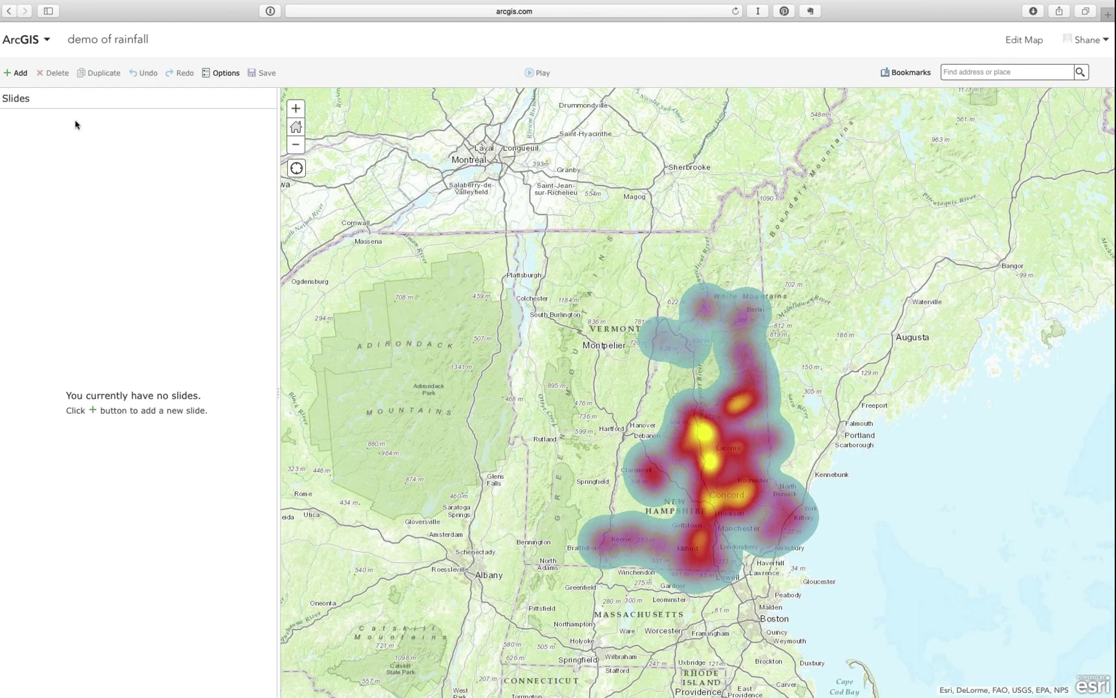
{"action": "left_click", "coordinate": [20, 75]}
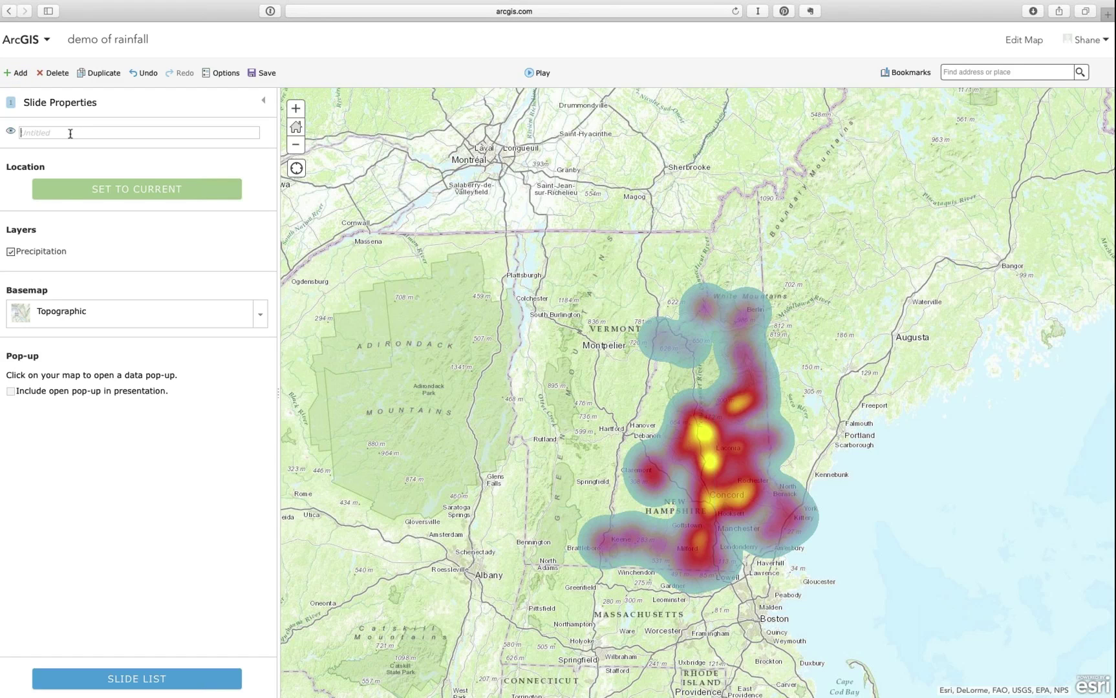
{"action": "type", "text": "This is the rainf"}
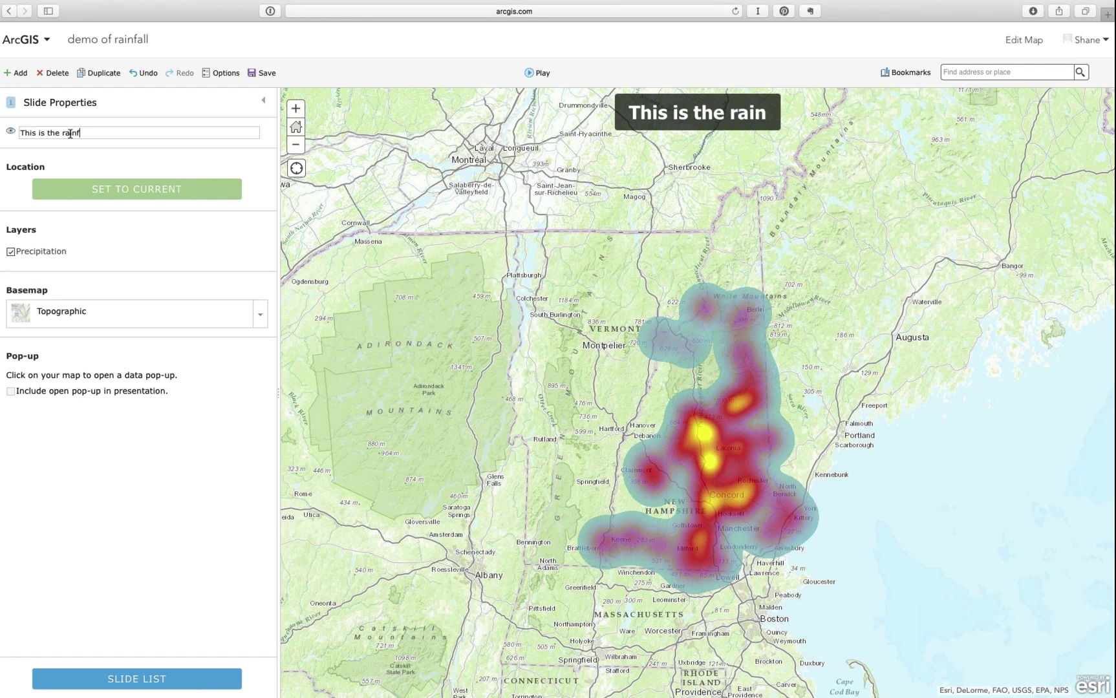
{"action": "type", "text": "all of NH"}
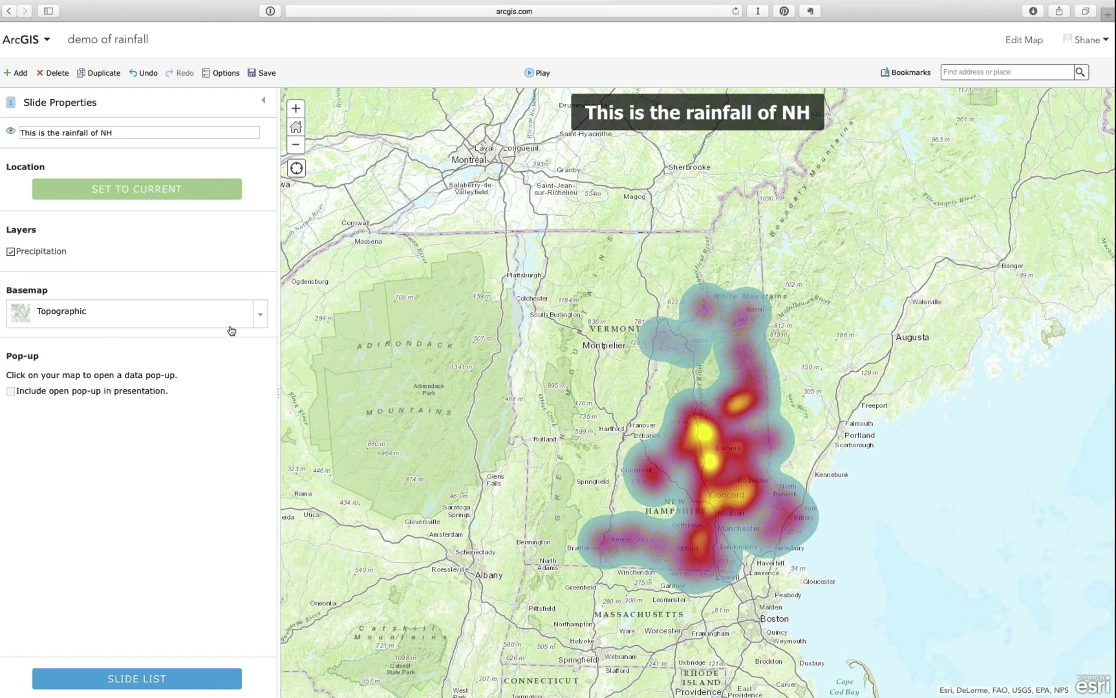
Set the first slide's basemap to Dark Gray Canvas and save the presentation
{"action": "left_click", "coordinate": [260, 315]}
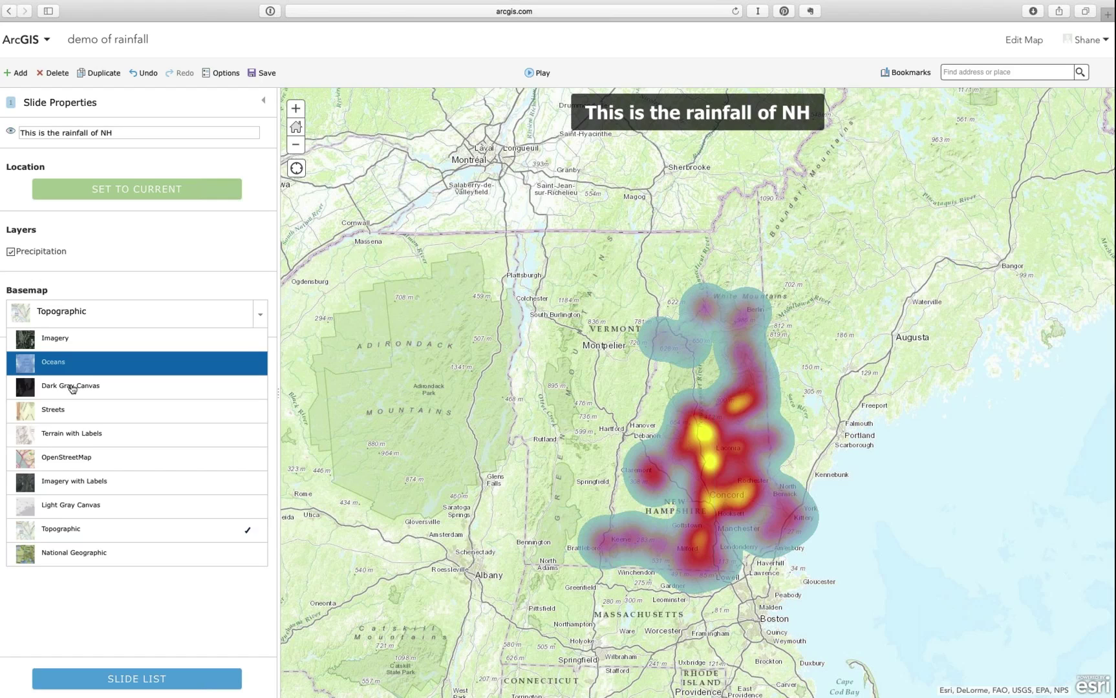
{"action": "left_click", "coordinate": [73, 387]}
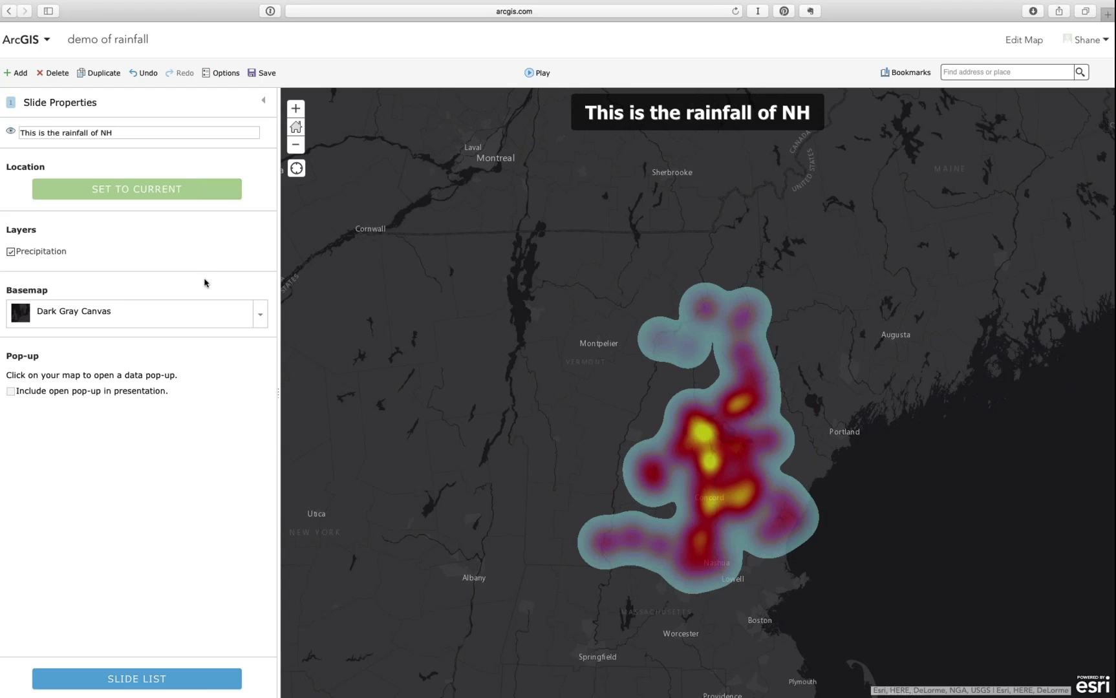
{"action": "left_click", "coordinate": [263, 73]}
Add a second slide titled "It was a dry week in the North"
{"action": "left_click", "coordinate": [21, 74]}
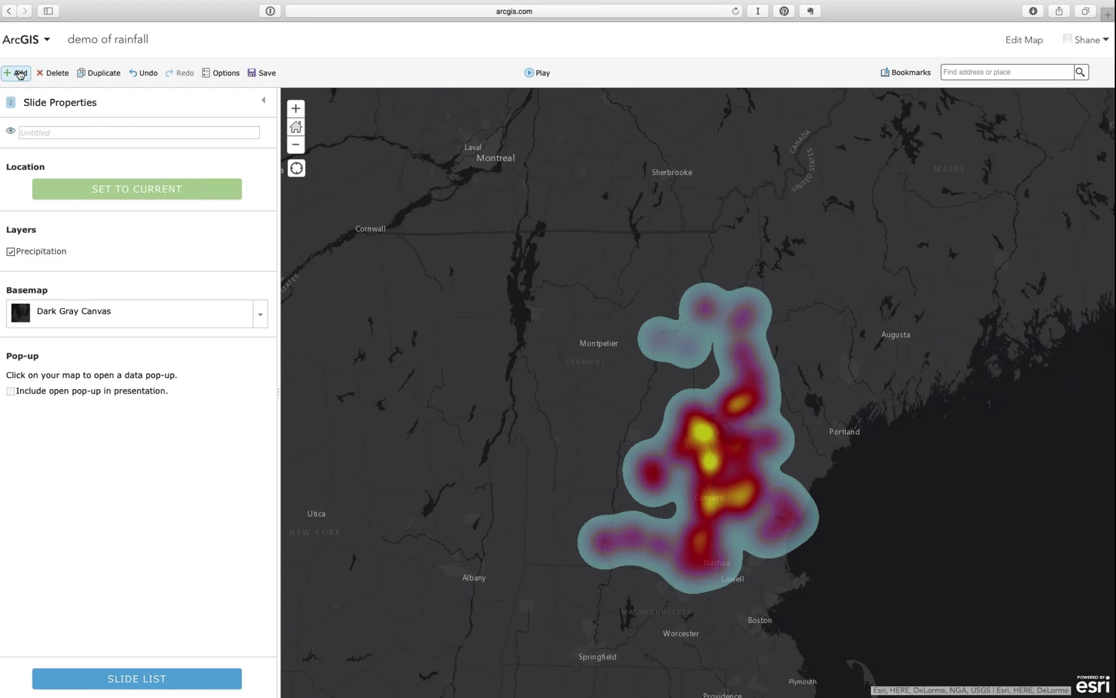
{"action": "left_click", "coordinate": [39, 132]}
{"action": "type", "text": "There"}
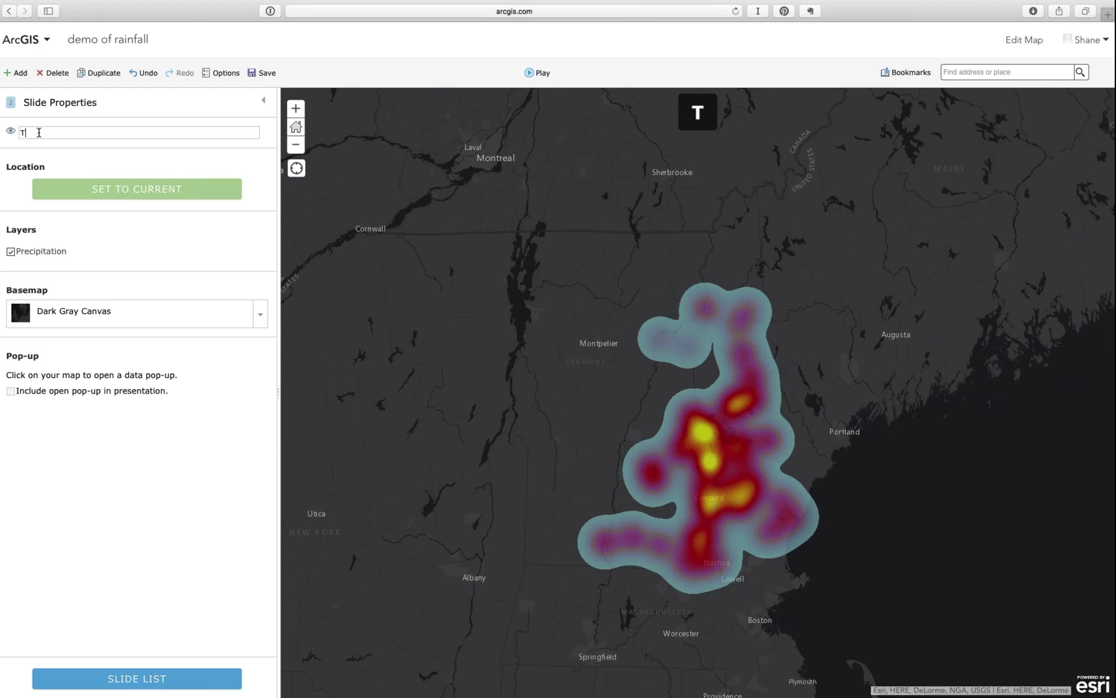
{"action": "key", "text": "BackSpace"}
{"action": "key", "text": "BackSpace"}
{"action": "key", "text": "BackSpace"}
{"action": "key", "text": "BackSpace"}
{"action": "key", "text": "BackSpace"}
{"action": "type", "text": "It was a r"}
{"action": "key", "text": "BackSpace"}
{"action": "type", "text": "dr"}
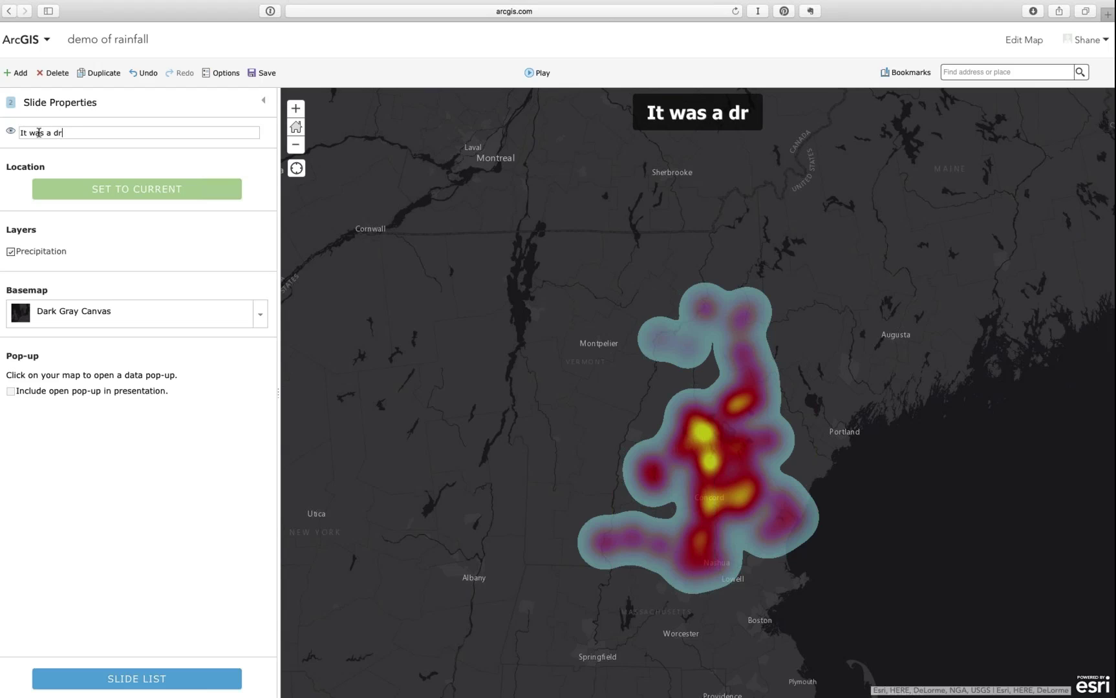
{"action": "type", "text": "y week in the n"}
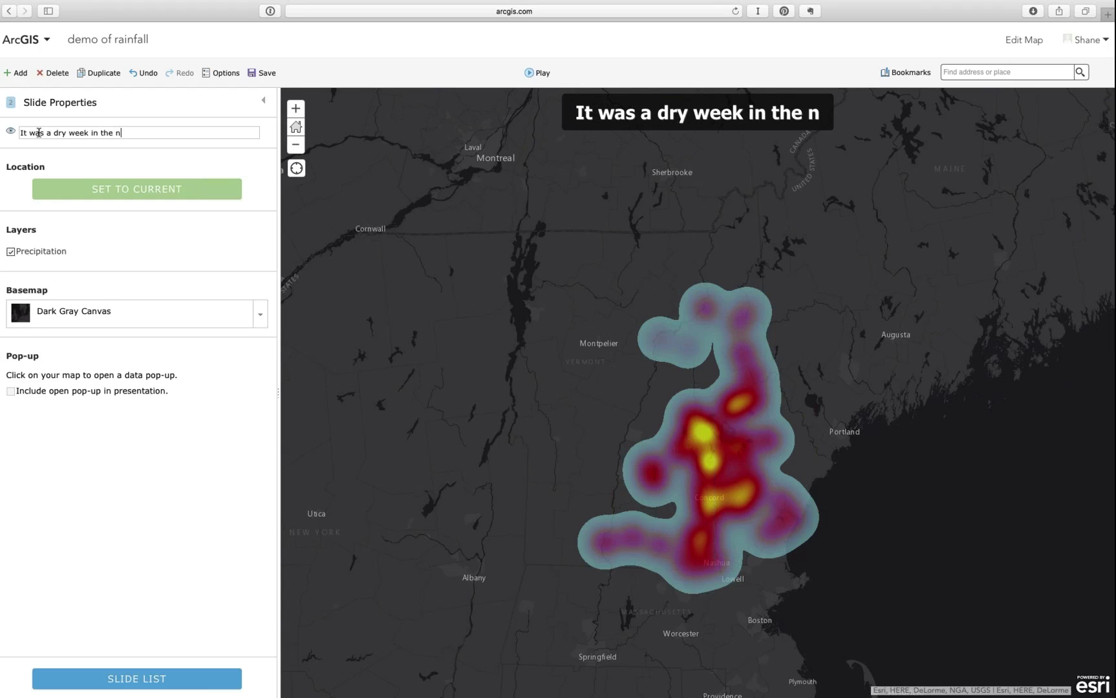
{"action": "key", "text": "BackSpace"}
{"action": "type", "text": "North"}
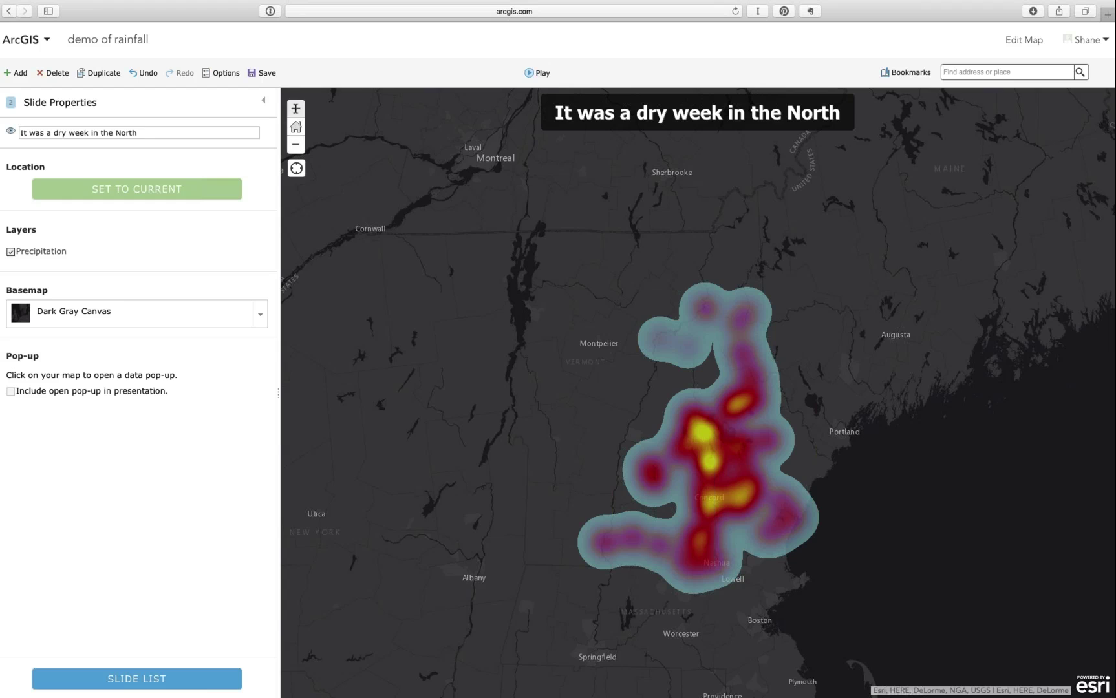
Set the second slide's basemap to Imagery with Labels and its location to a closer view of northern New Hampshire
{"action": "left_click", "coordinate": [295, 108]}
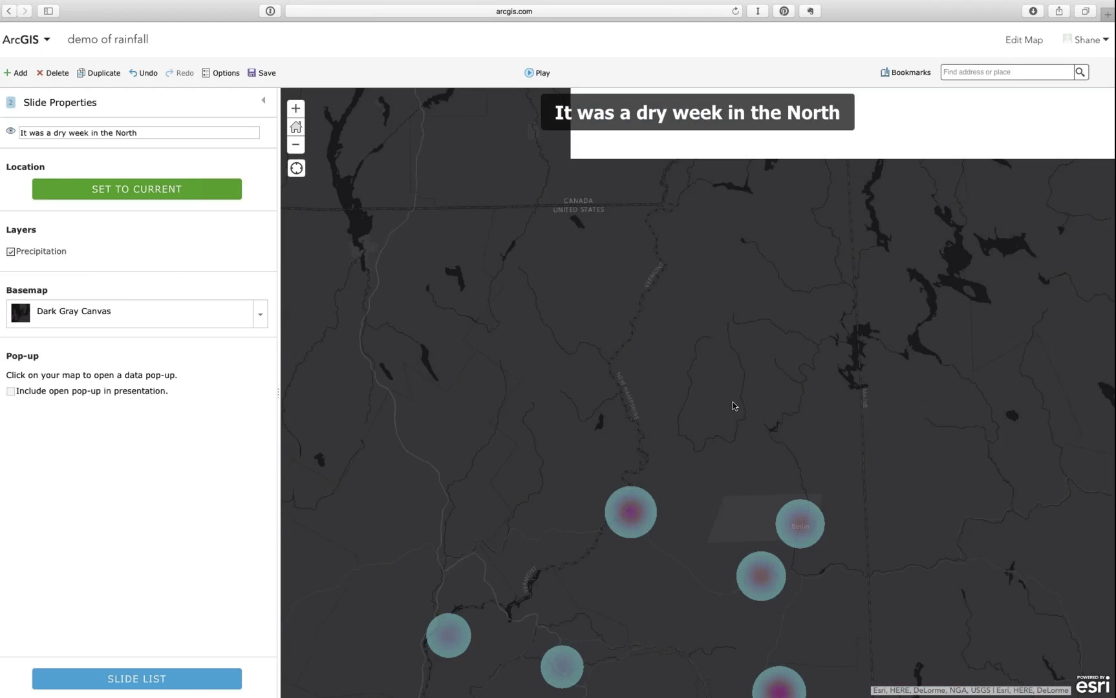
{"action": "left_click_drag", "start_coordinate": [747, 344], "coordinate": [708, 485]}
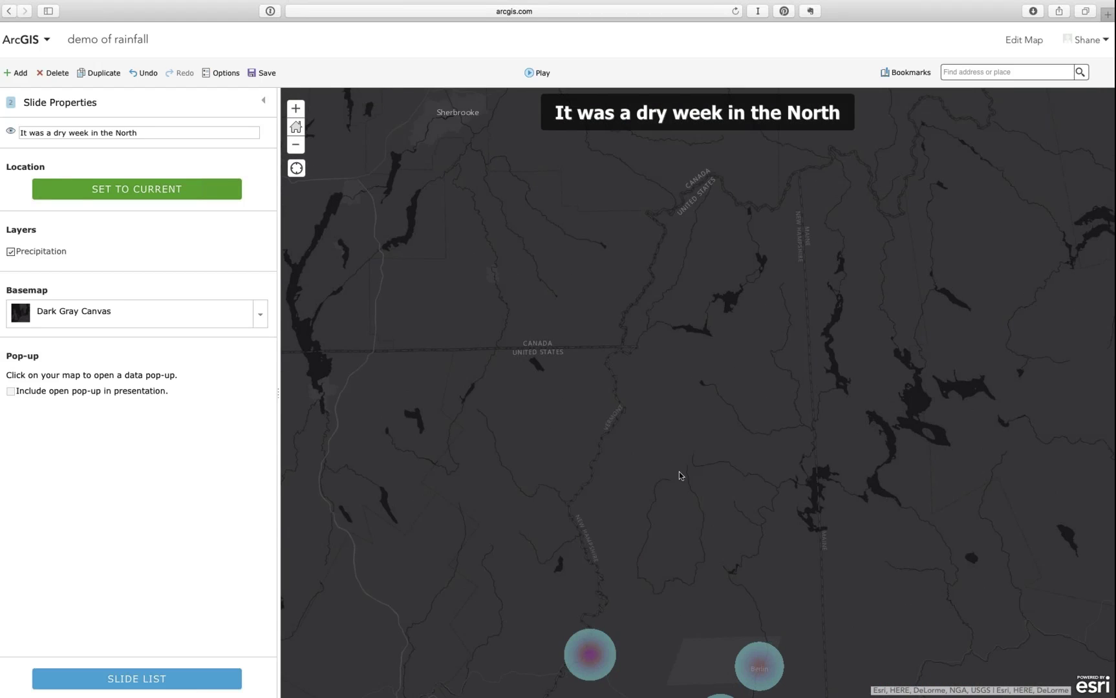
{"action": "left_click", "coordinate": [260, 314]}
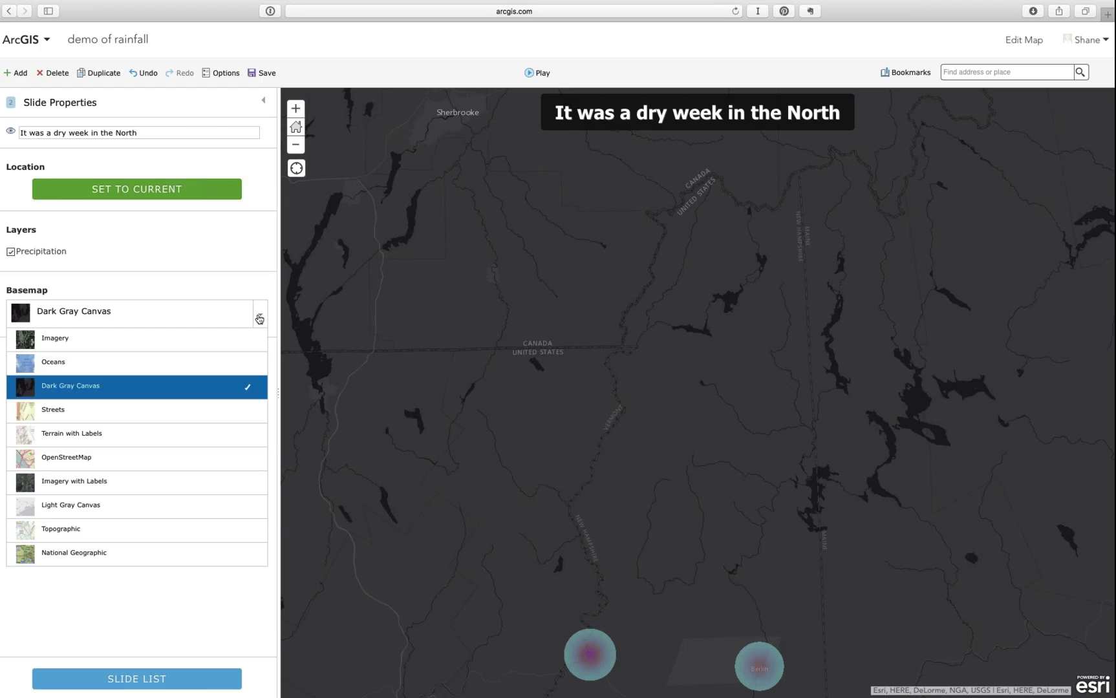
{"action": "left_click", "coordinate": [66, 335]}
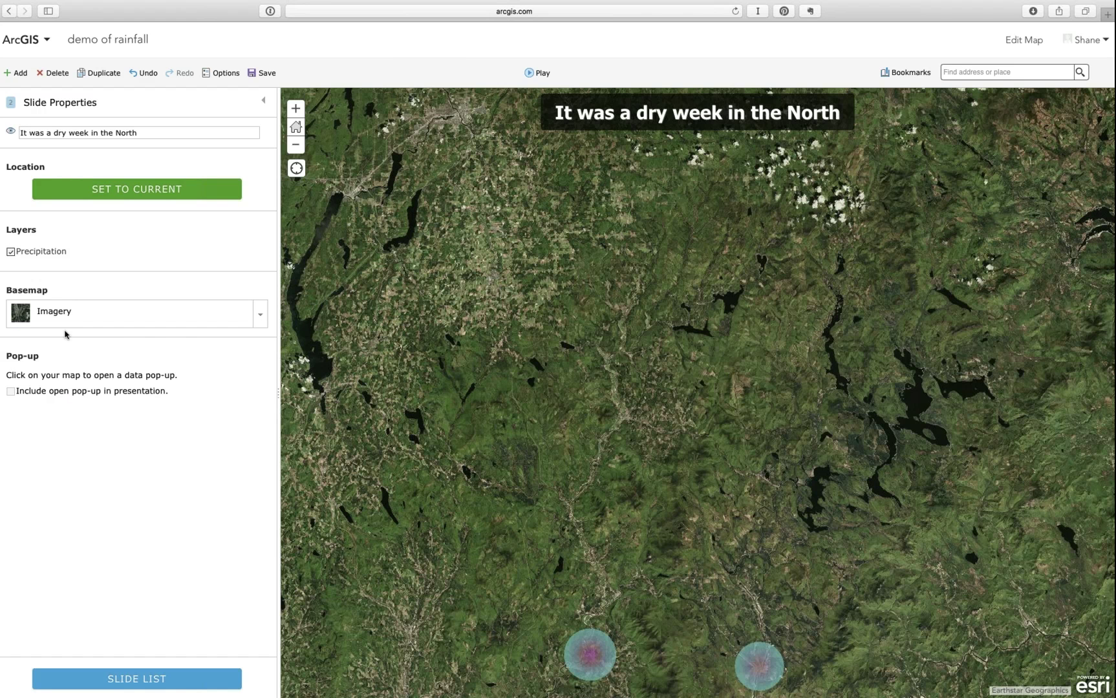
{"action": "left_click", "coordinate": [260, 316]}
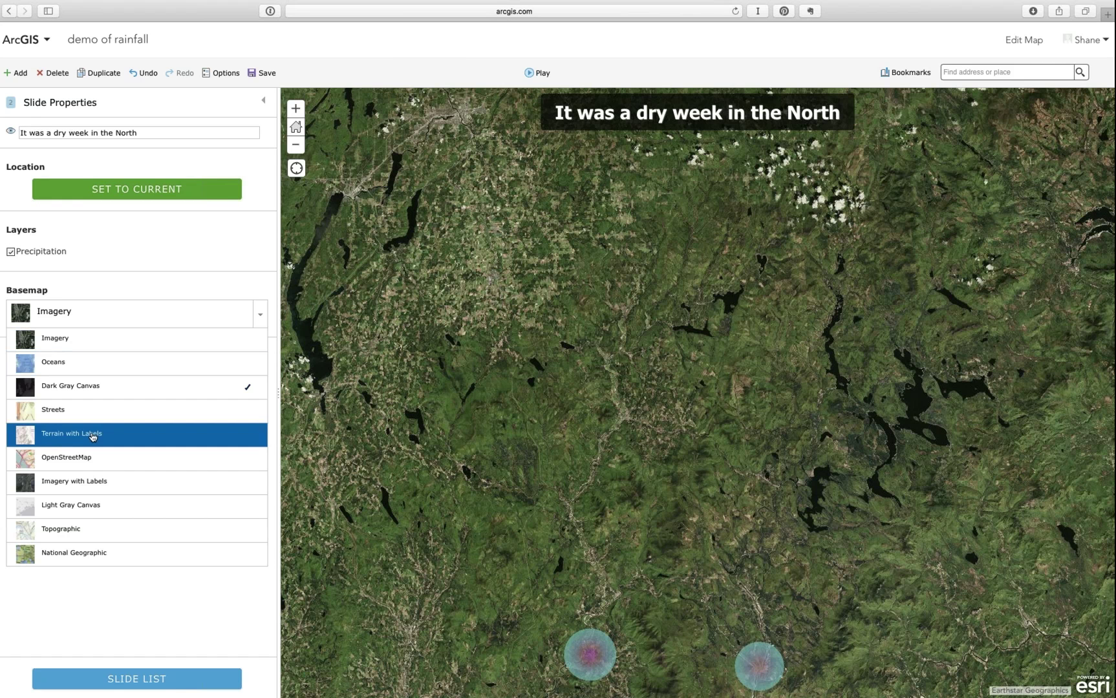
{"action": "left_click", "coordinate": [79, 484]}
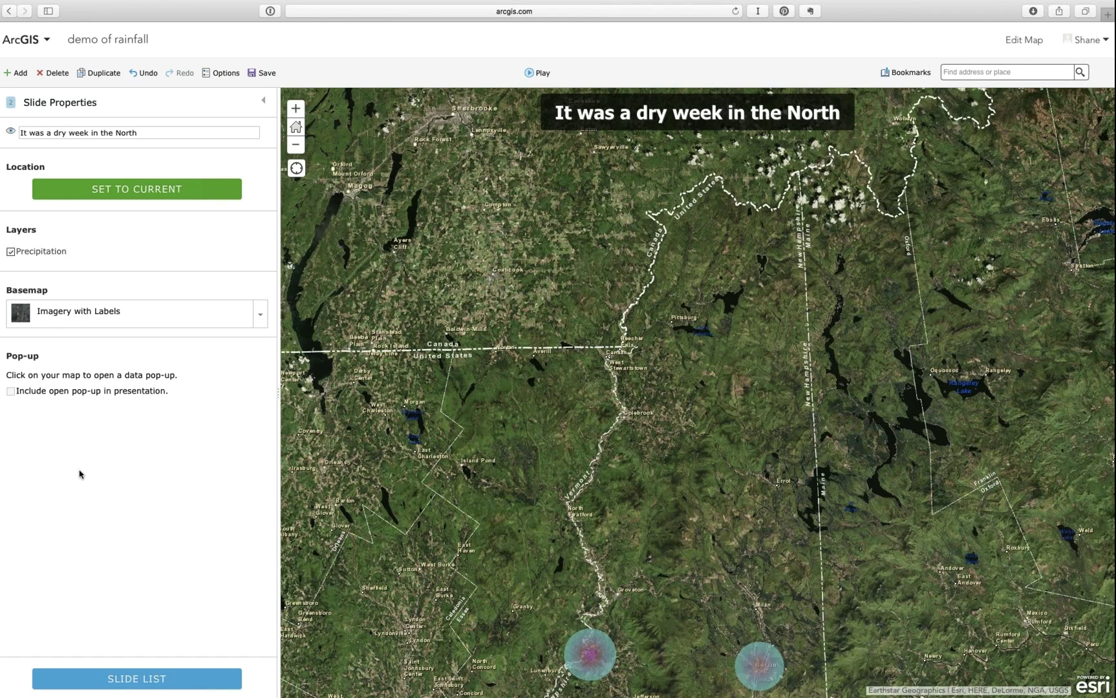
{"action": "left_click", "coordinate": [94, 190]}
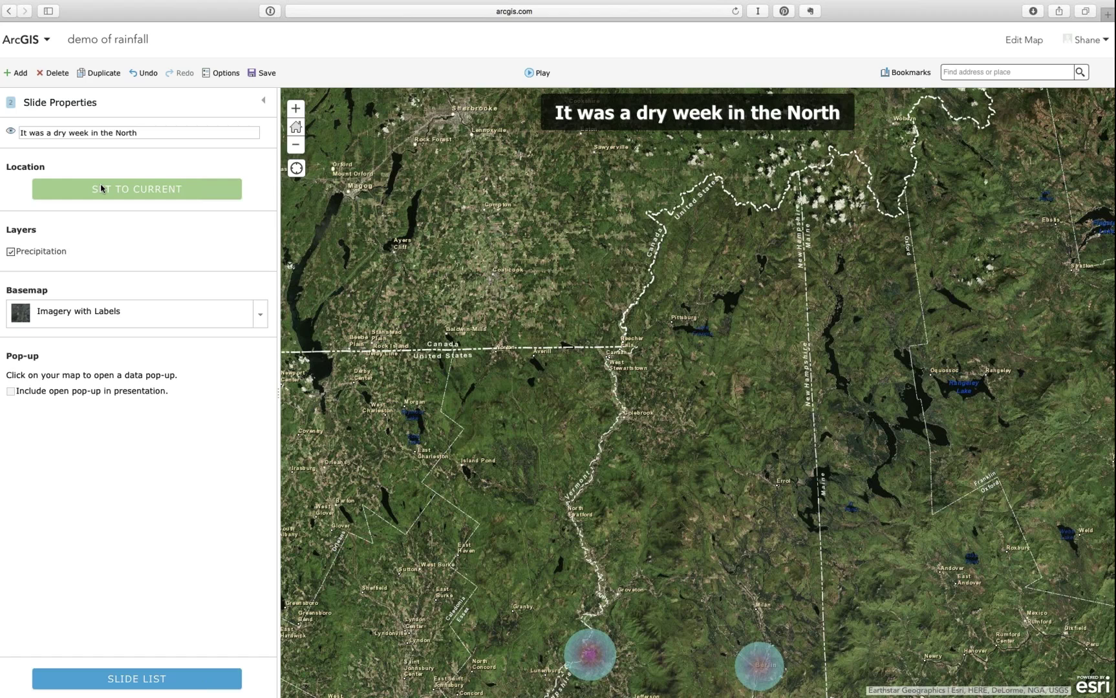
Add a third slide titled "...but in the Seacoast area, there was rain aplenty!"
{"action": "left_click", "coordinate": [20, 73]}
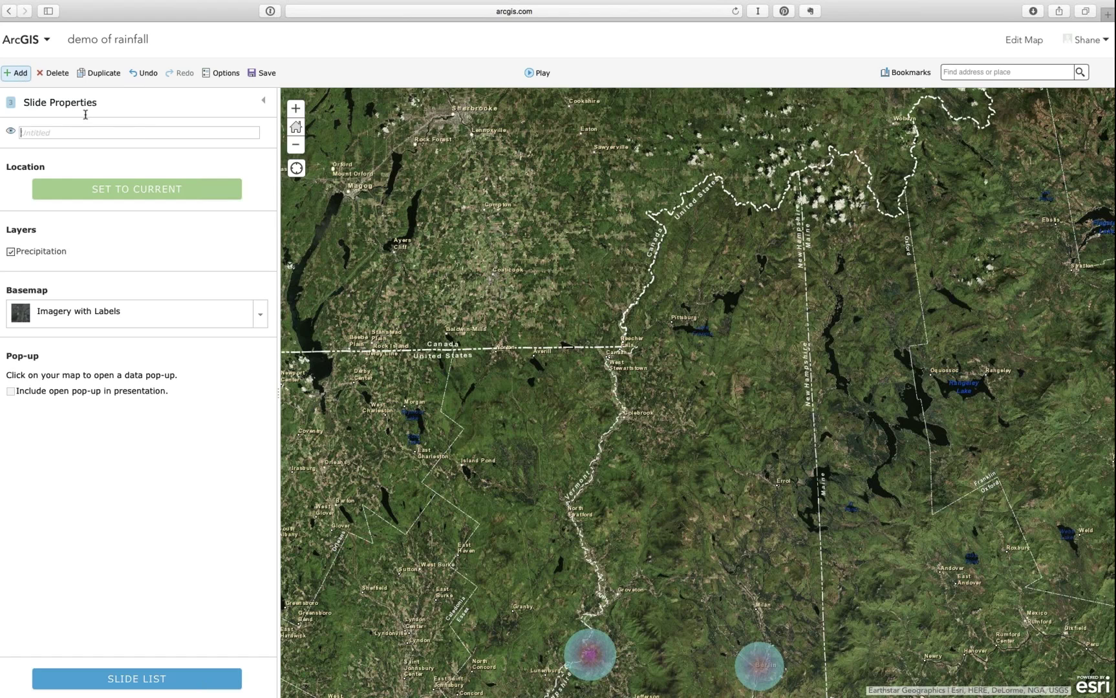
{"action": "type", "text": "."}
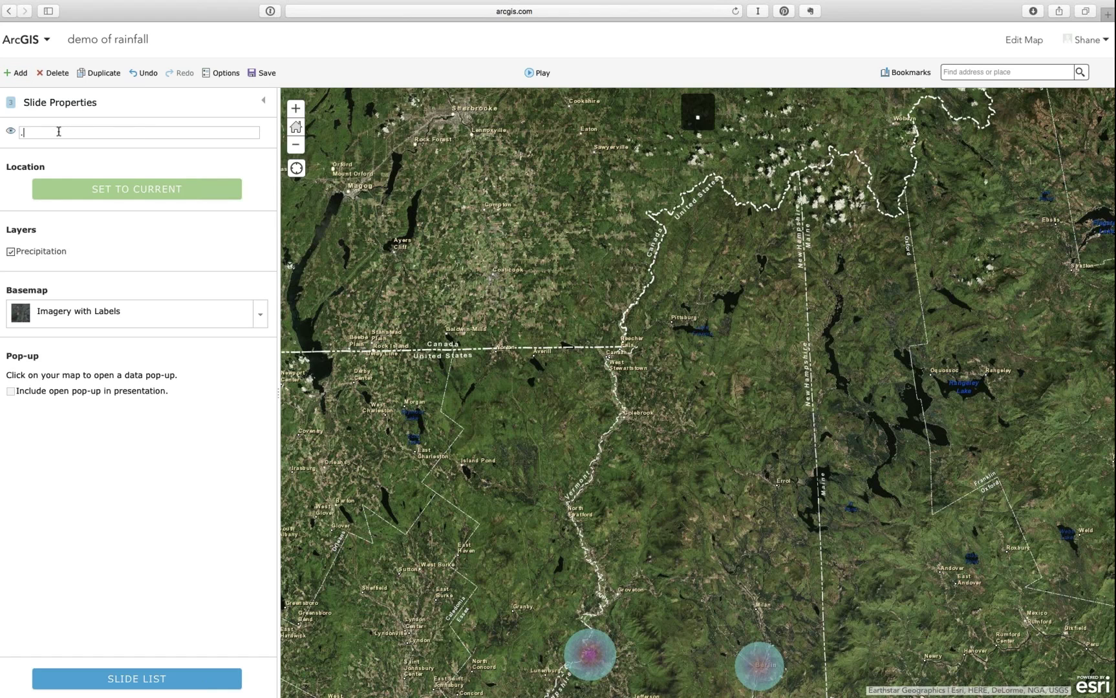
{"action": "type", "text": "..but in the Se"}
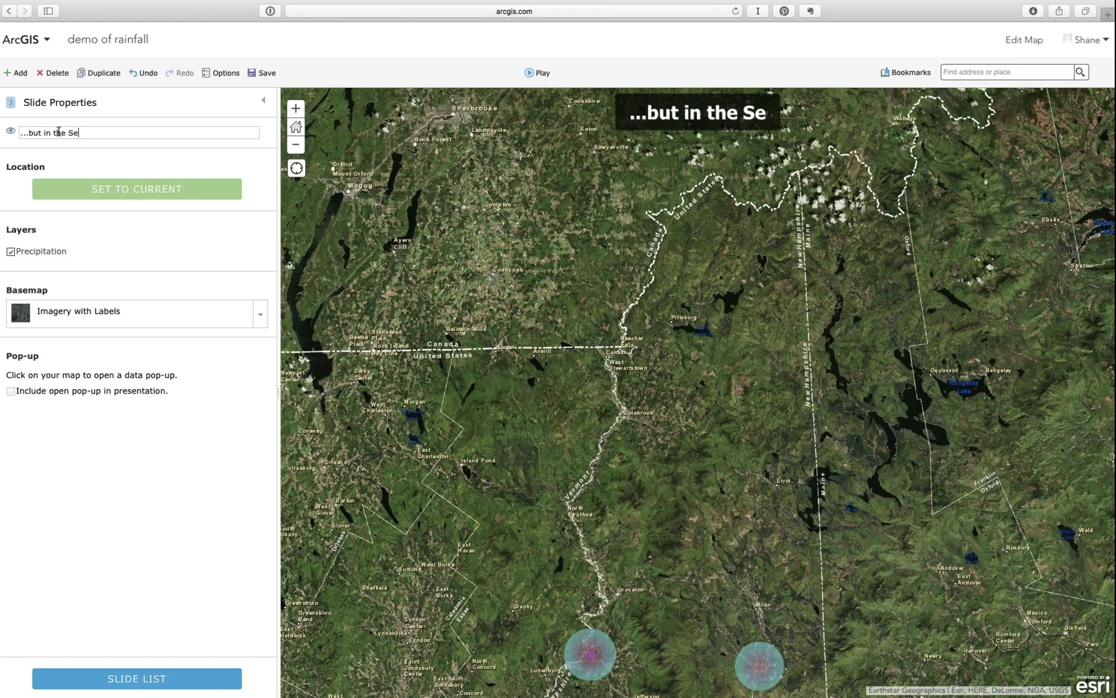
{"action": "type", "text": "acoast"}
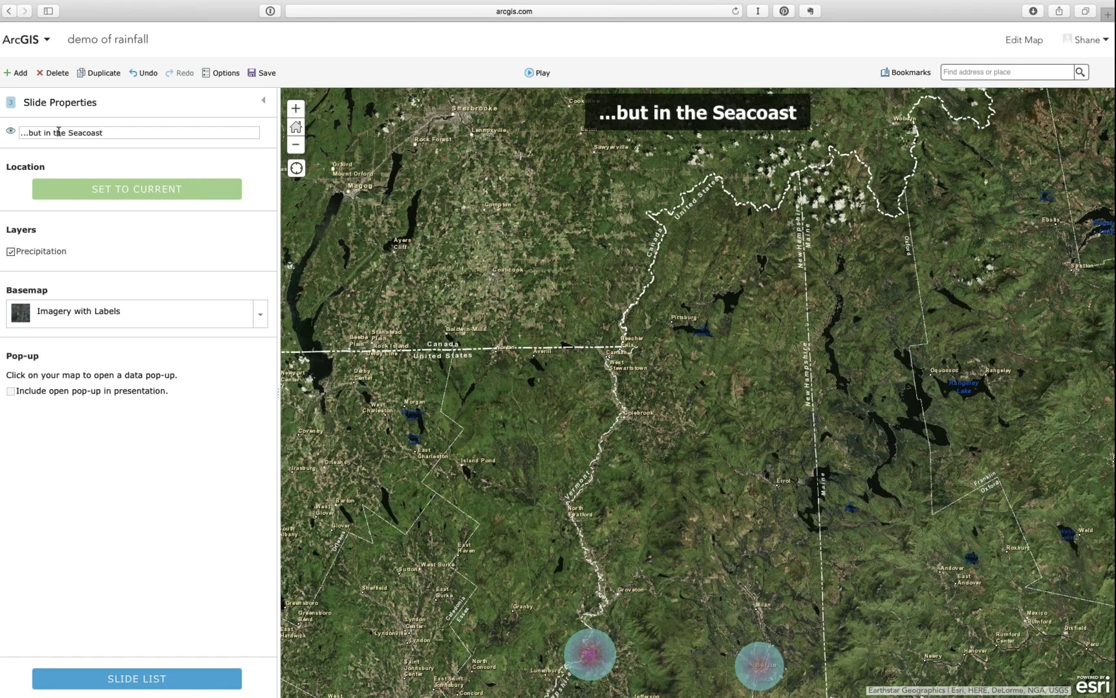
{"action": "type", "text": " area, there was "}
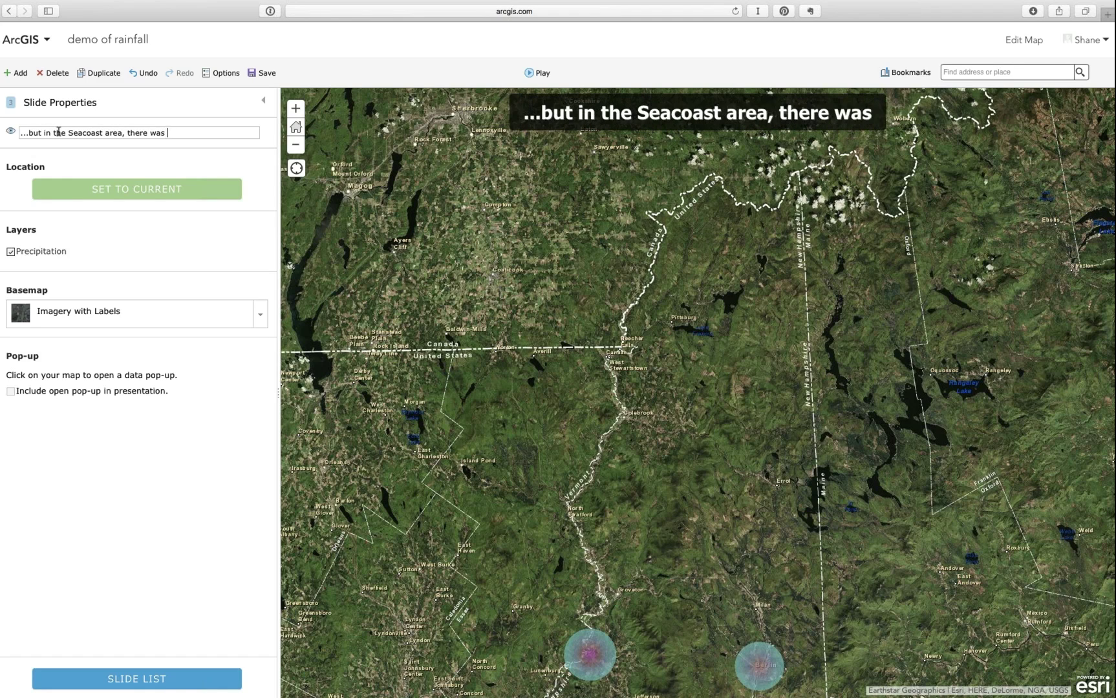
{"action": "type", "text": "rain aplenty!"}
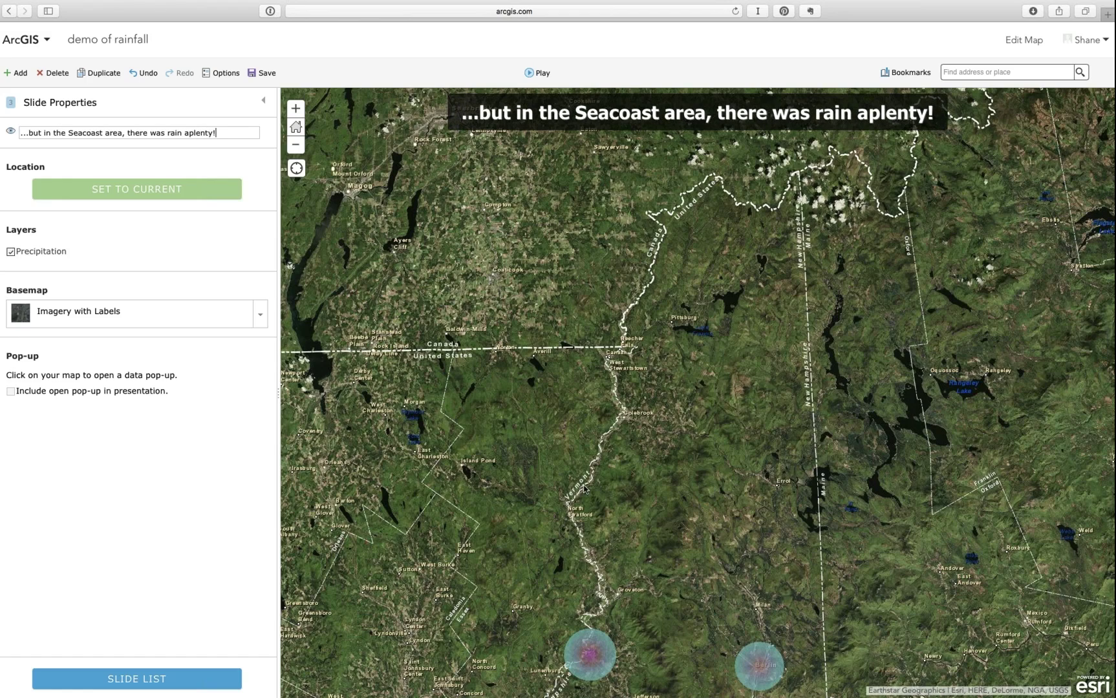
Set the third slide's basemap to Oceans and its location to a view covering southern New Hampshire and the Seacoast
{"action": "left_click_drag", "start_coordinate": [584, 490], "coordinate": [484, 197]}
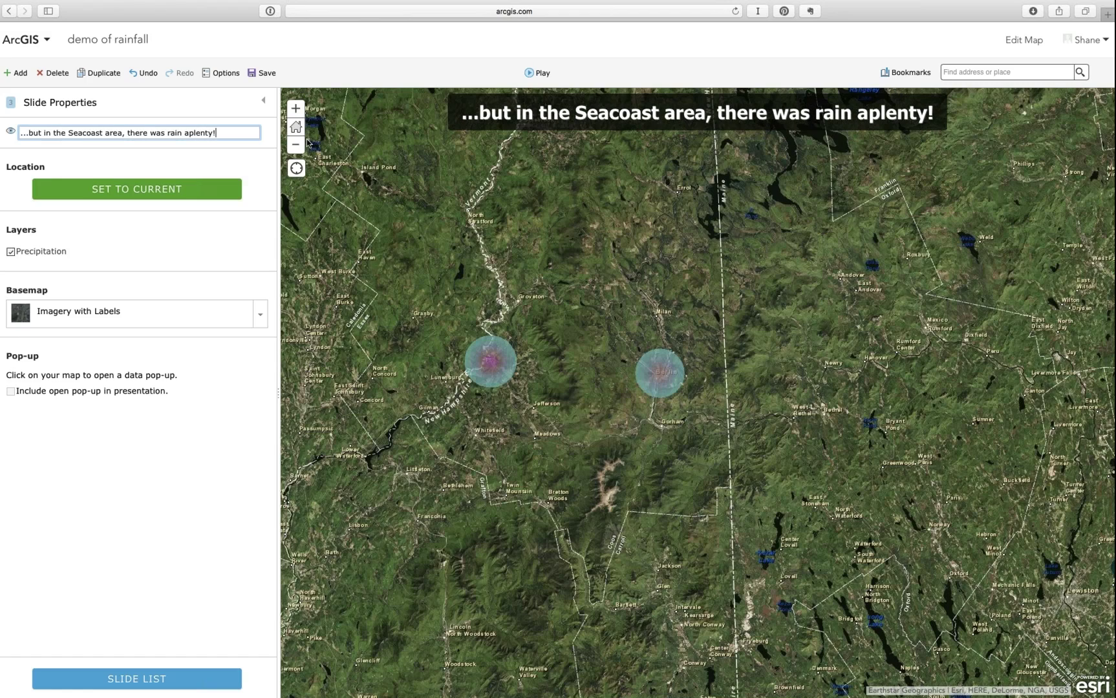
{"action": "left_click", "coordinate": [296, 144]}
{"action": "left_click", "coordinate": [296, 144]}
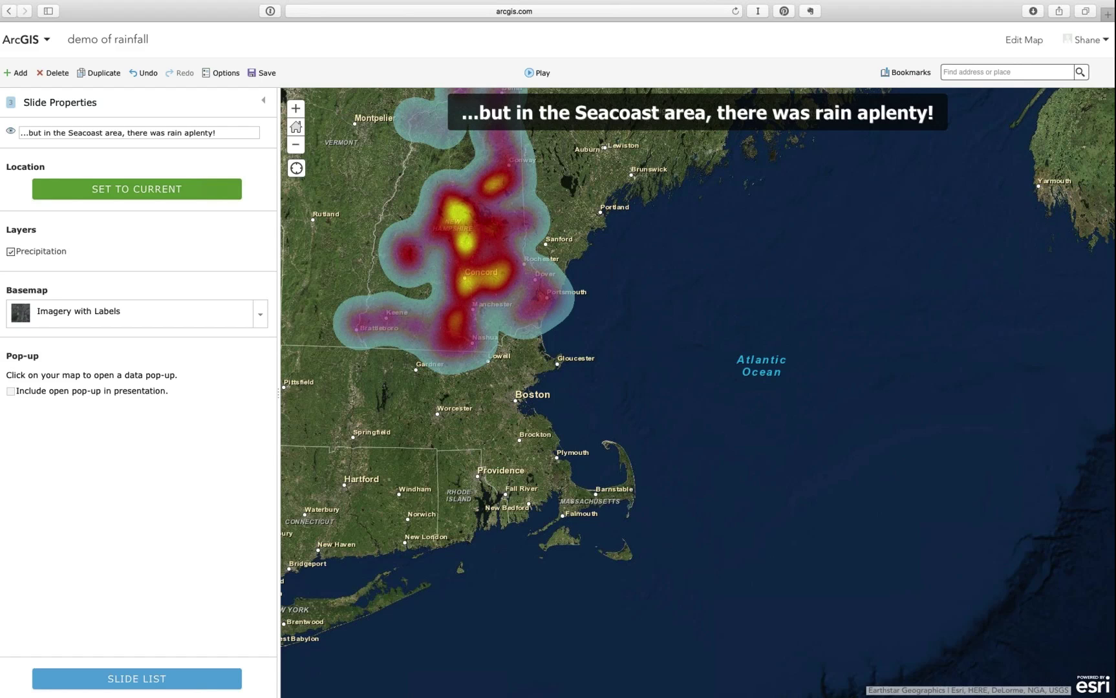
{"action": "left_click_drag", "start_coordinate": [521, 270], "coordinate": [564, 335]}
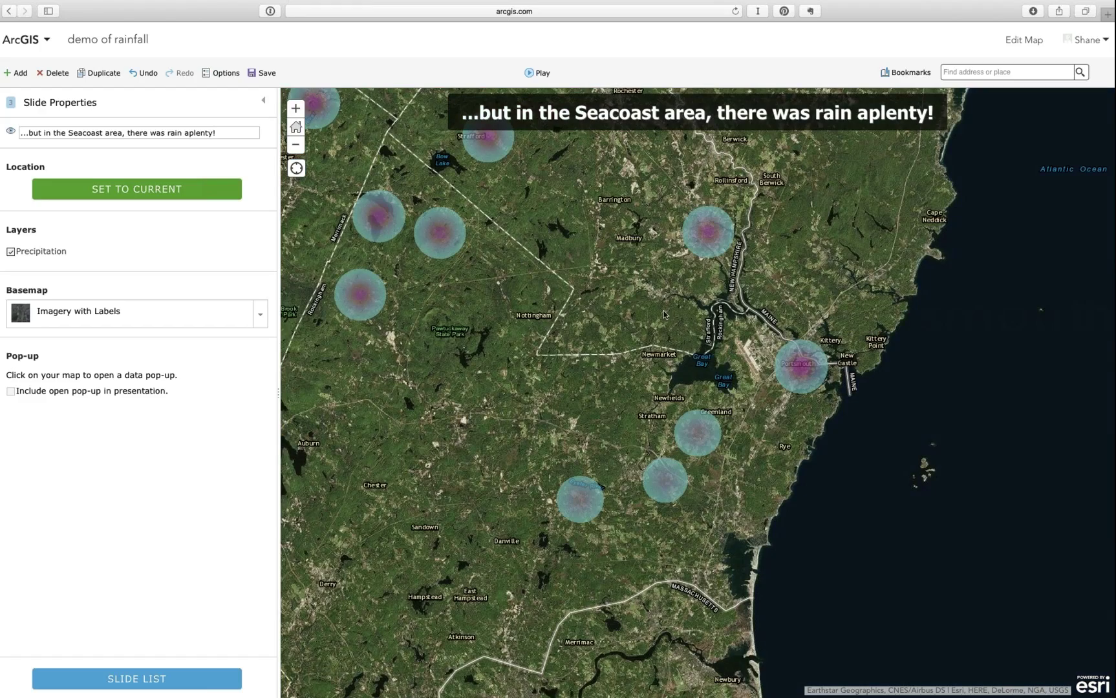
{"action": "left_click", "coordinate": [297, 147]}
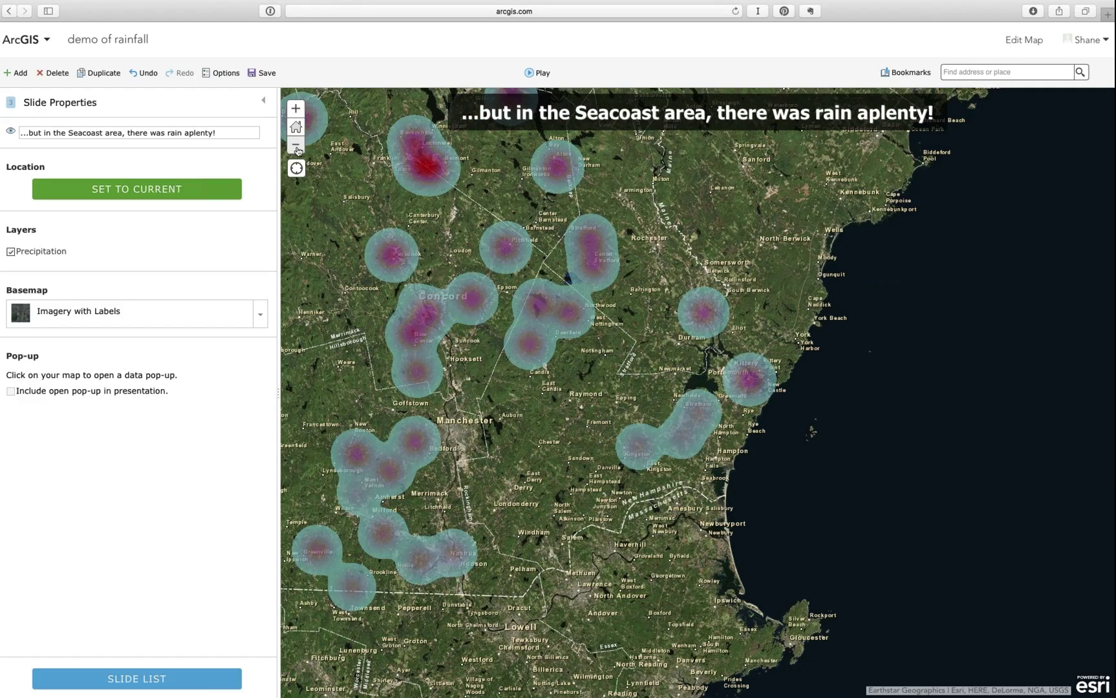
{"action": "left_click", "coordinate": [296, 145]}
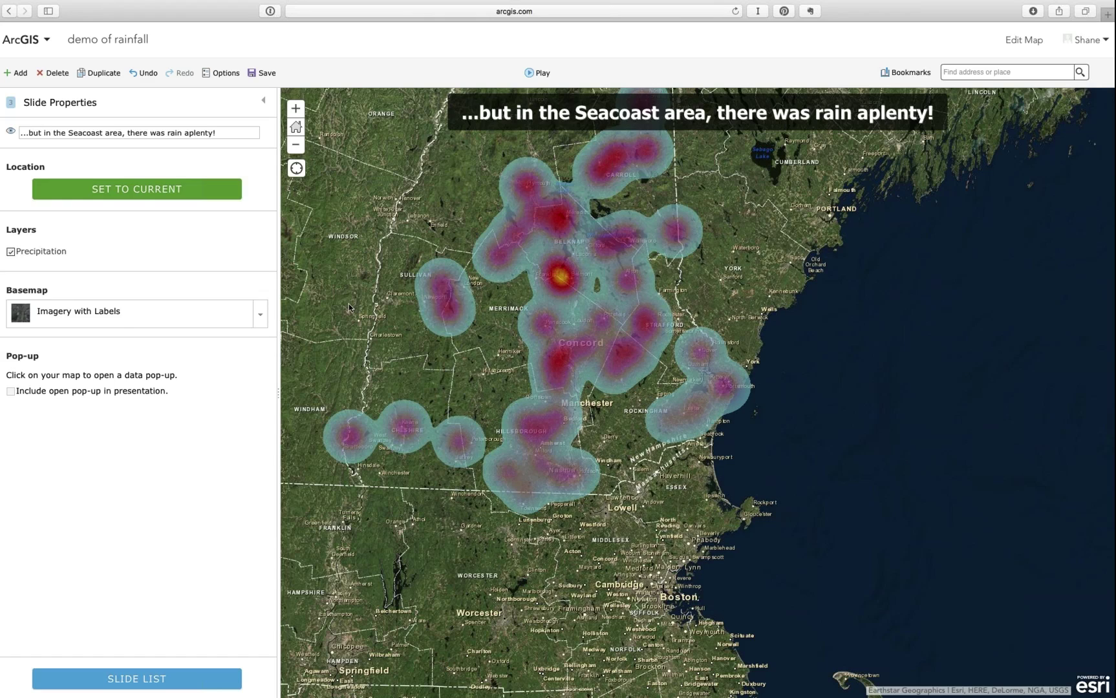
{"action": "left_click", "coordinate": [260, 315]}
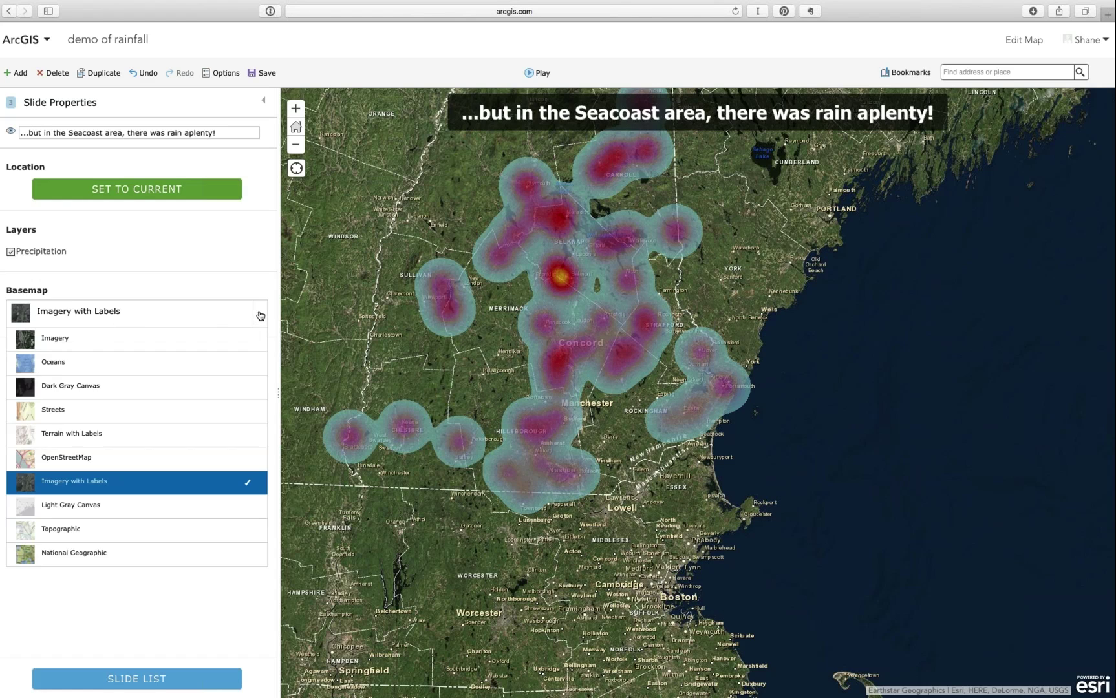
{"action": "left_click", "coordinate": [55, 366]}
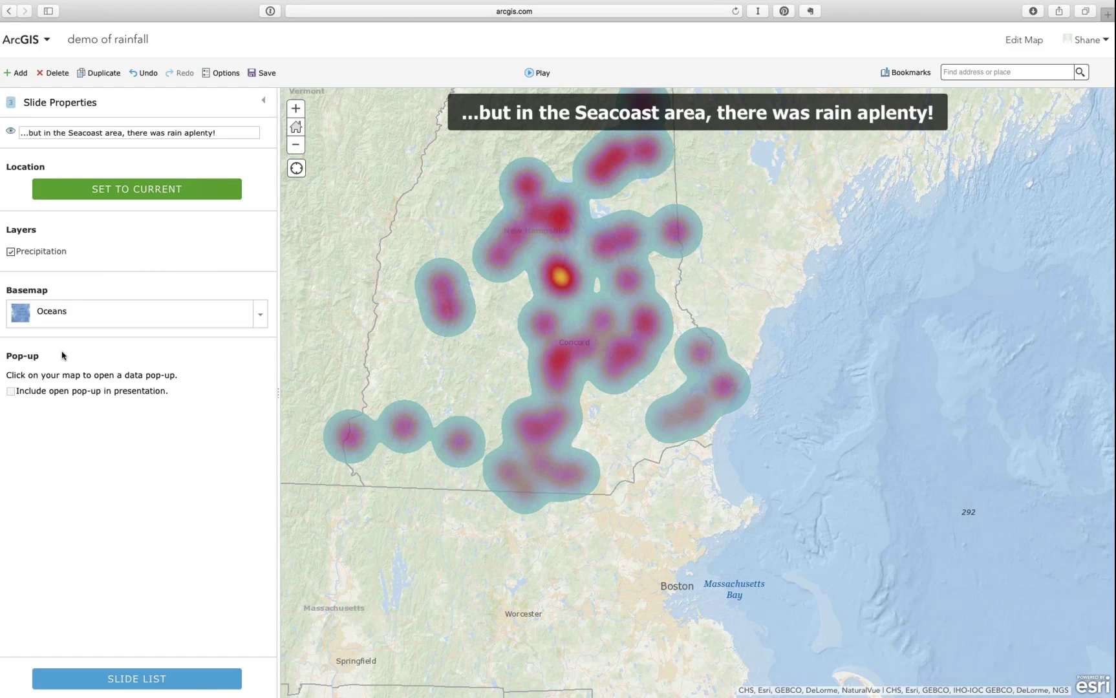
{"action": "left_click", "coordinate": [106, 193]}
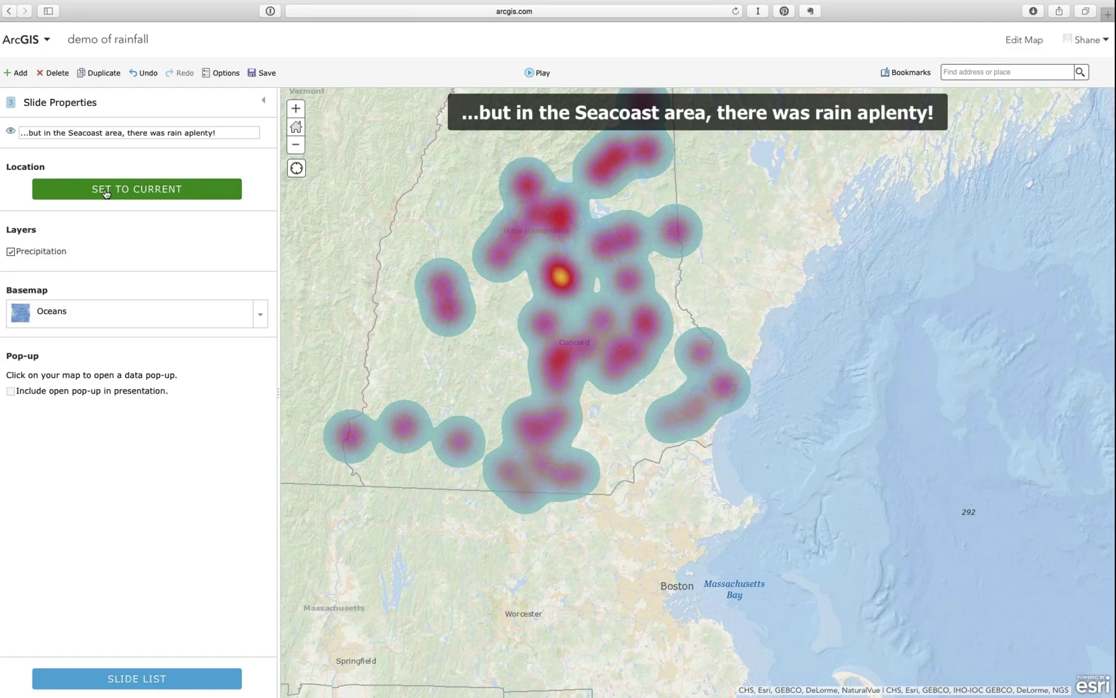
Add a fourth slide titled "The worst rain was in the central region"
{"action": "left_click", "coordinate": [16, 73]}
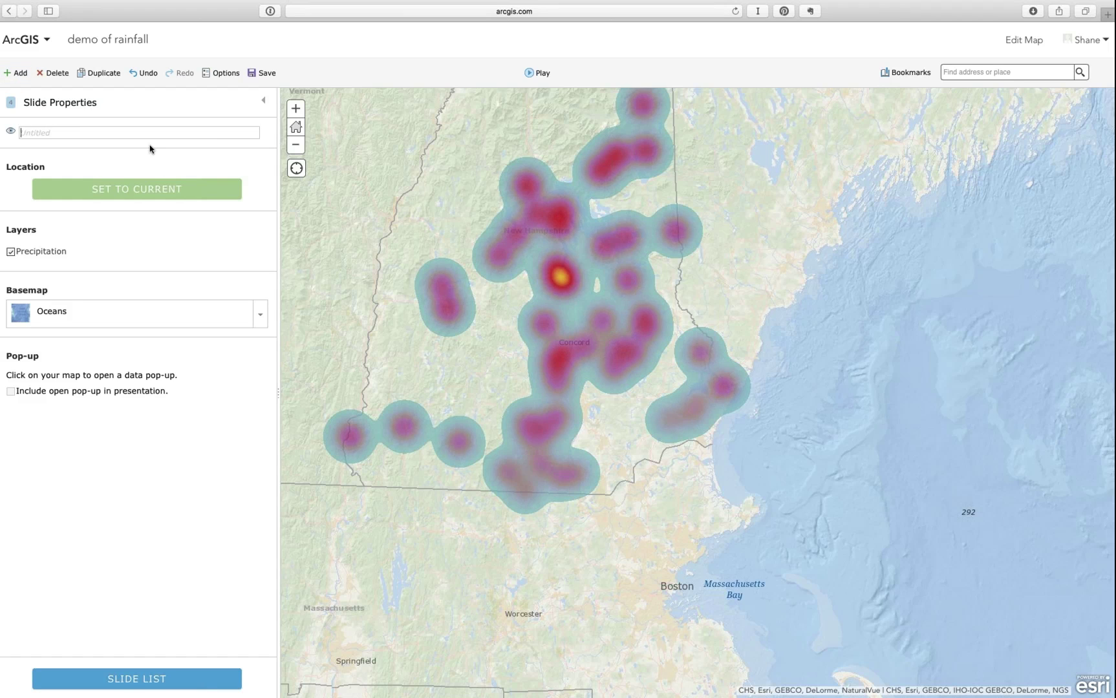
{"action": "type", "text": "The works"}
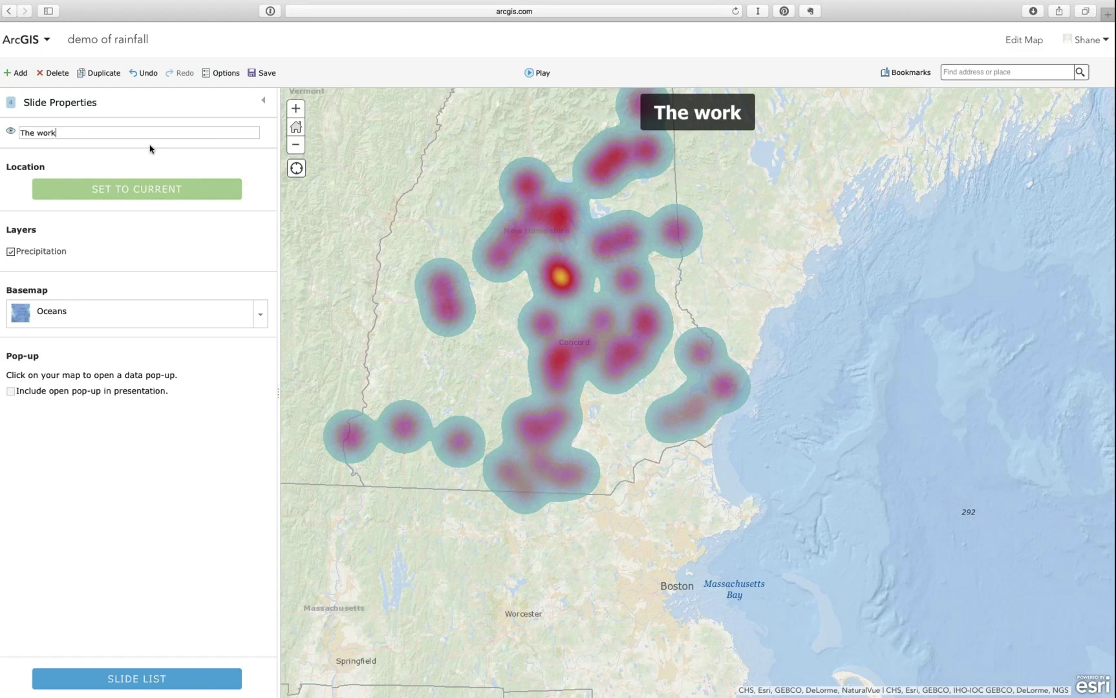
{"action": "key", "text": "BackSpace"}
{"action": "key", "text": "BackSpace"}
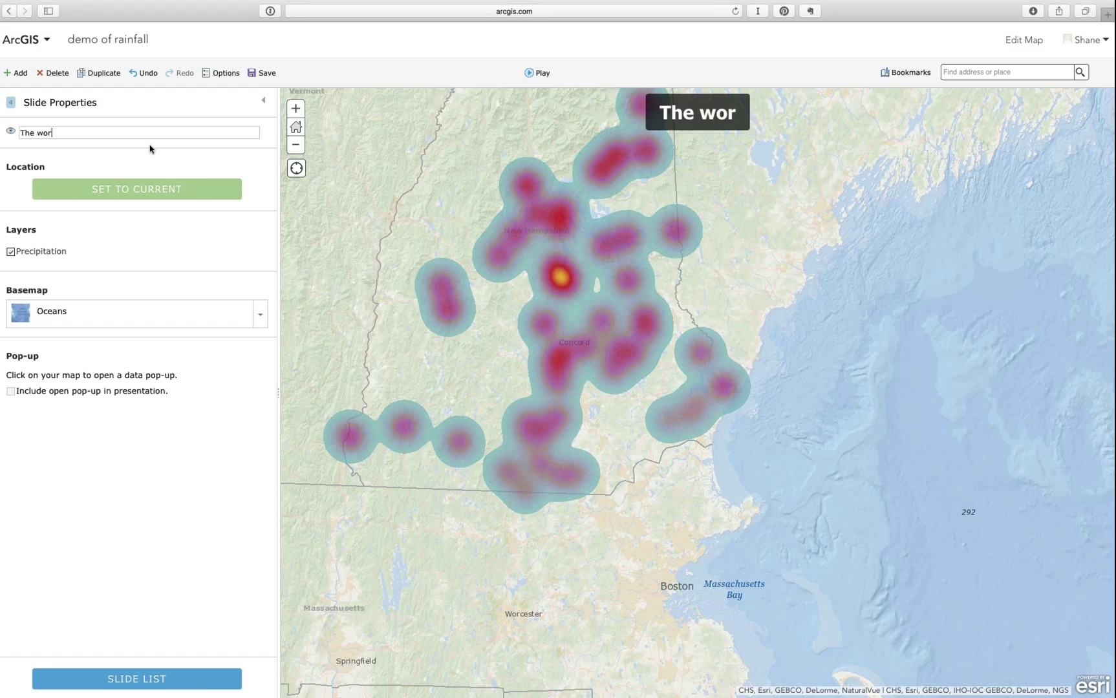
{"action": "type", "text": "st rain was "}
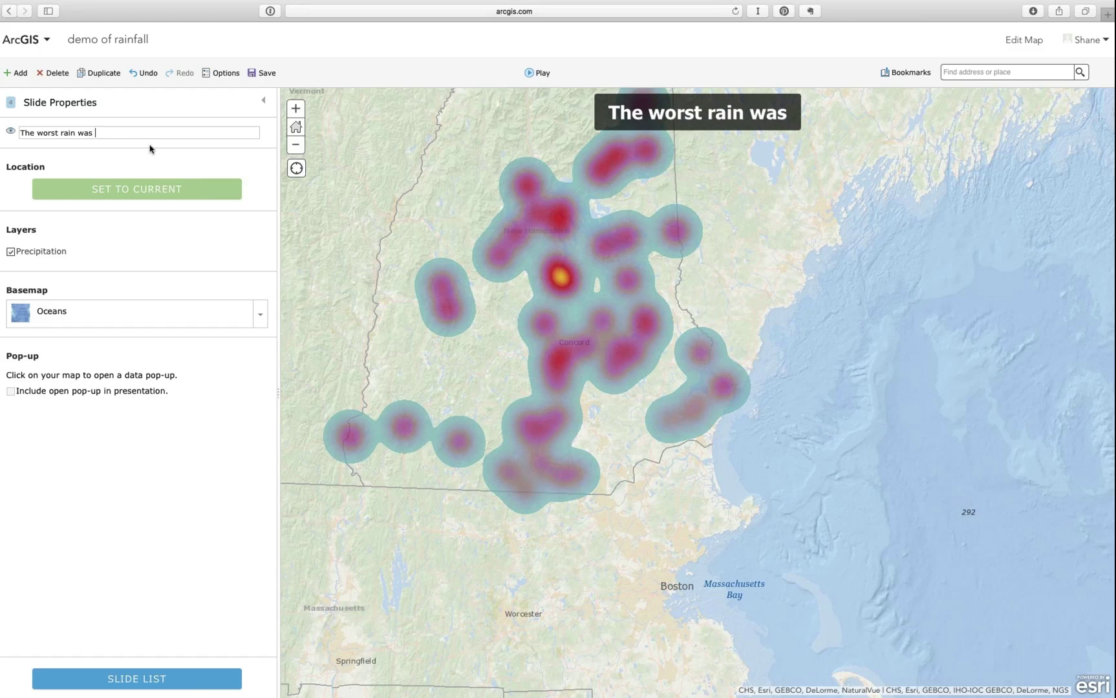
{"action": "type", "text": "in the central region"}
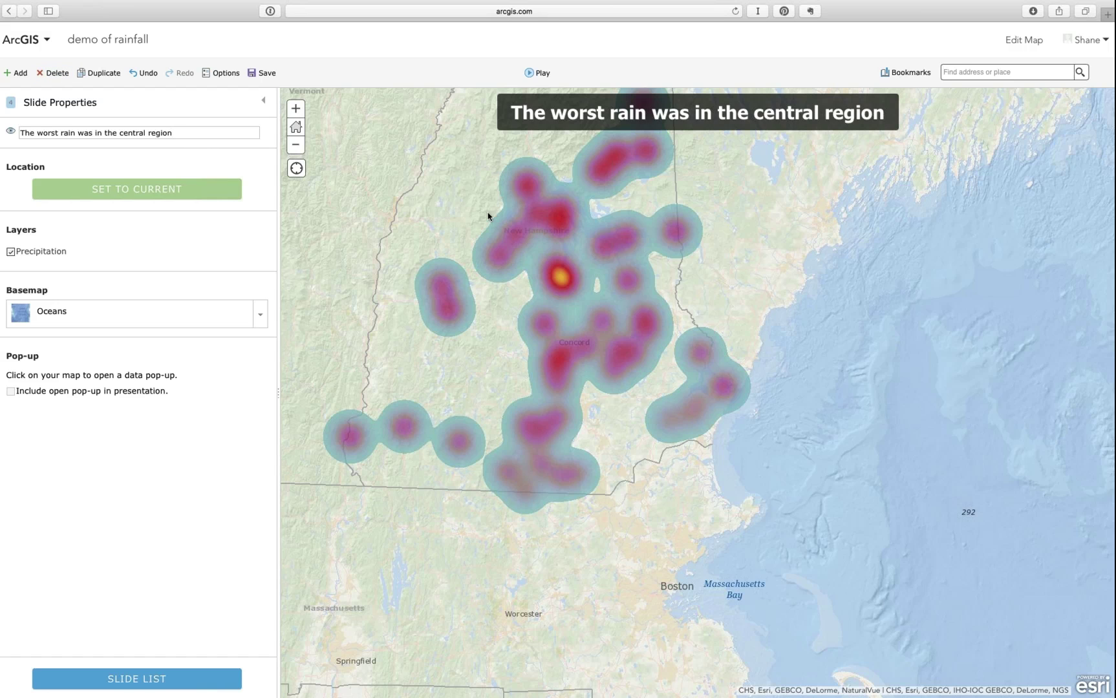
Set the fourth slide's location to a view centred on central New Hampshire and save the presentation
{"action": "left_click_drag", "start_coordinate": [486, 211], "coordinate": [664, 365]}
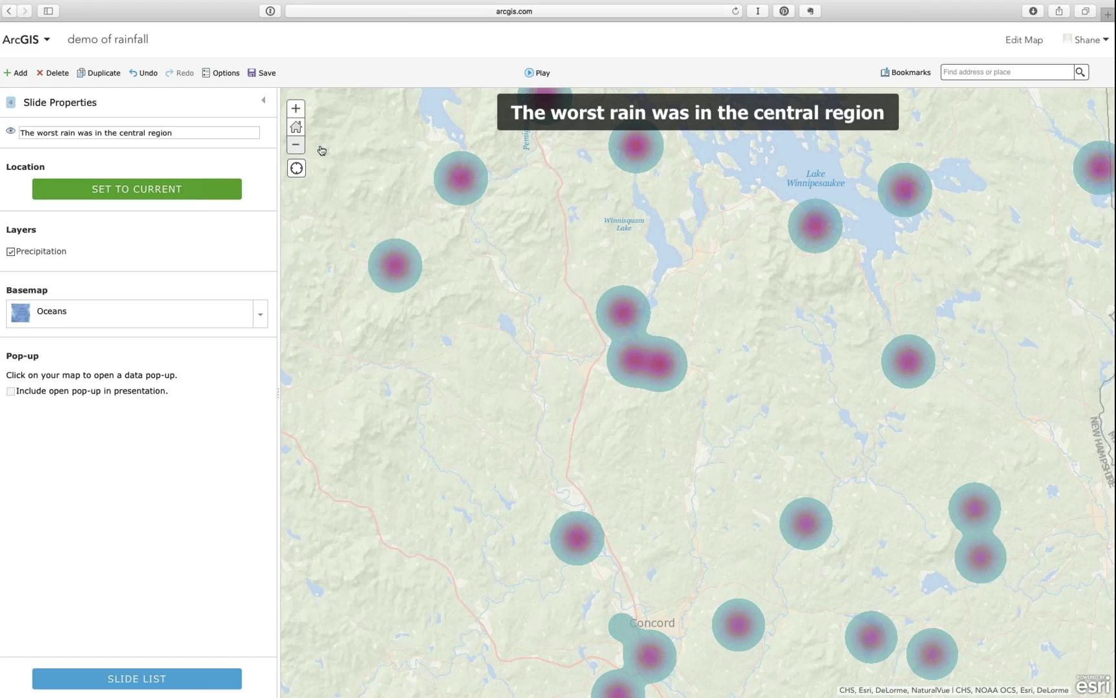
{"action": "left_click", "coordinate": [297, 145]}
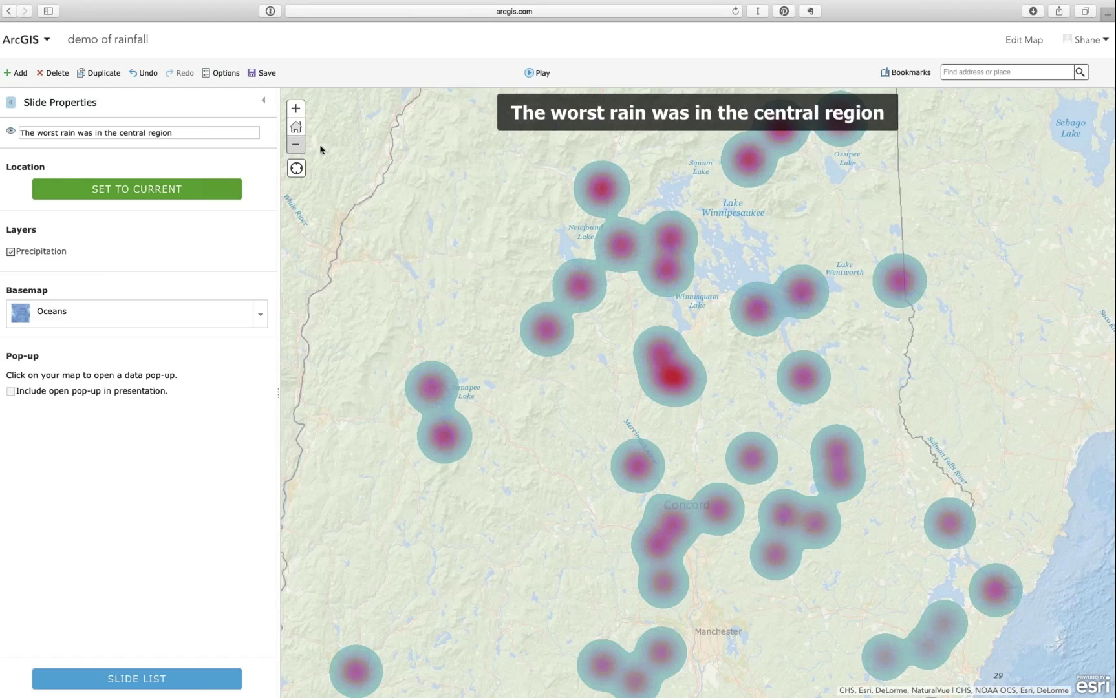
{"action": "left_click", "coordinate": [296, 145]}
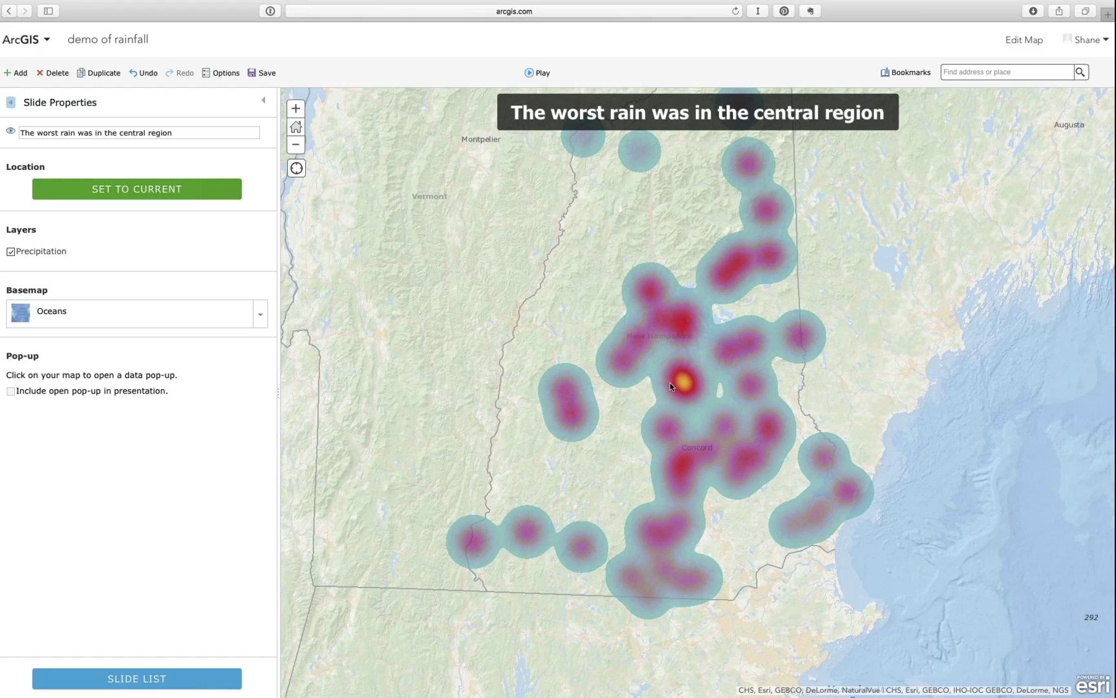
{"action": "left_click", "coordinate": [133, 168]}
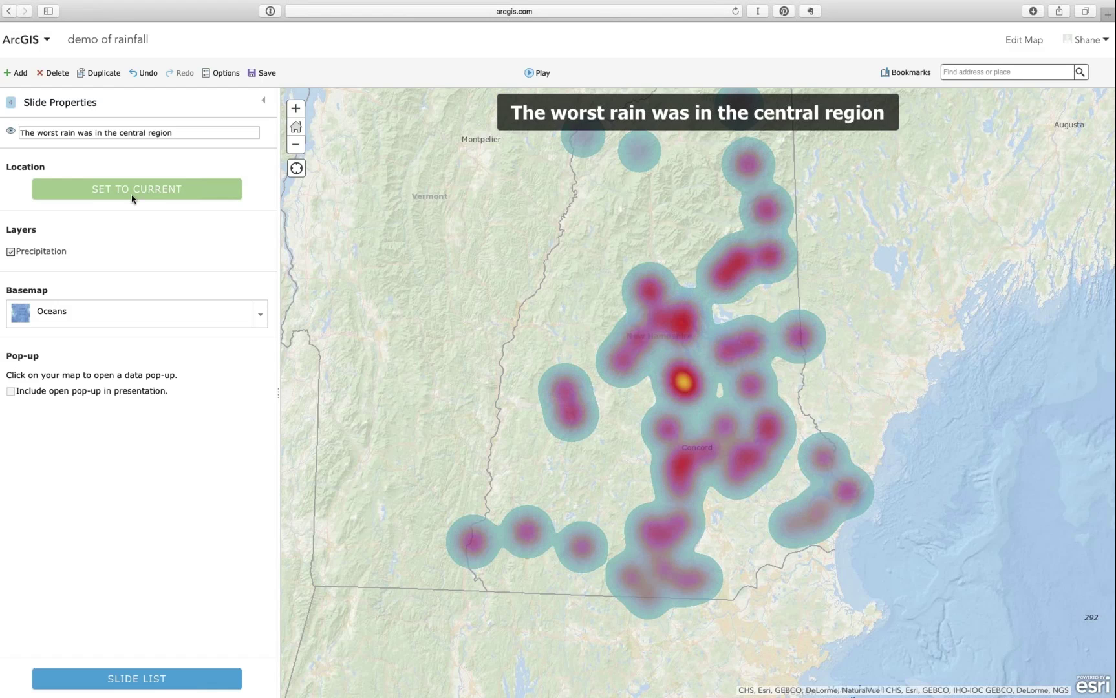
{"action": "left_click", "coordinate": [264, 74]}
Play the presentation from the first slide, "This is the rainfall of NH", and advance to the second slide
{"action": "left_click", "coordinate": [143, 679]}
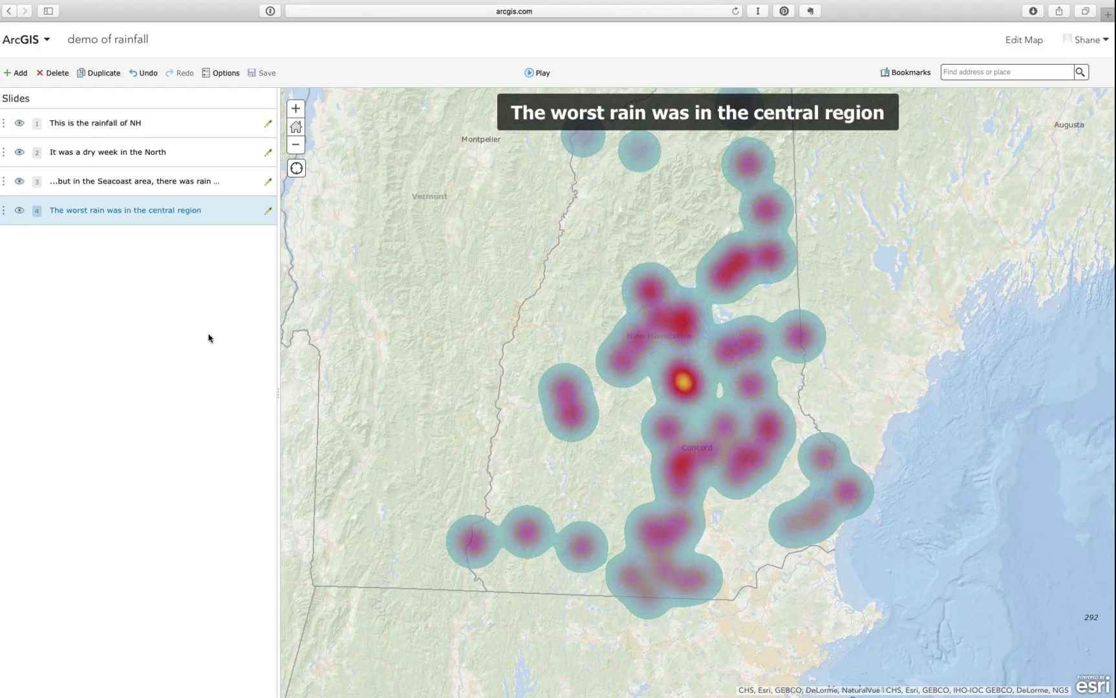
{"action": "left_click", "coordinate": [75, 123]}
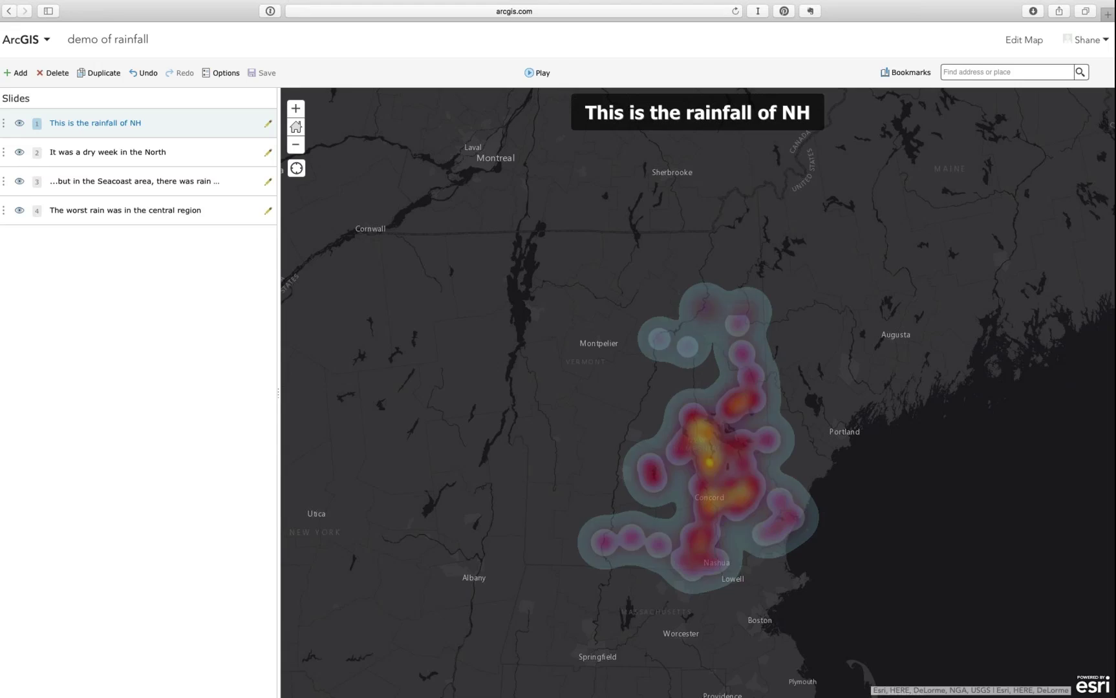
{"action": "left_click", "coordinate": [537, 73]}
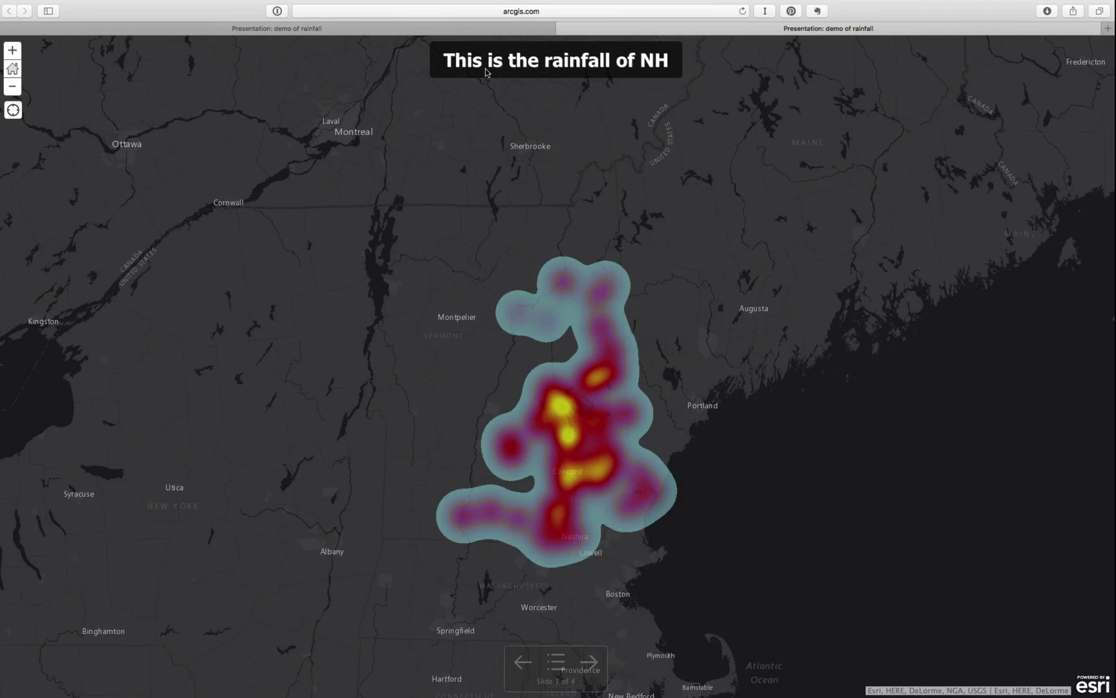
{"action": "left_click", "coordinate": [558, 666]}
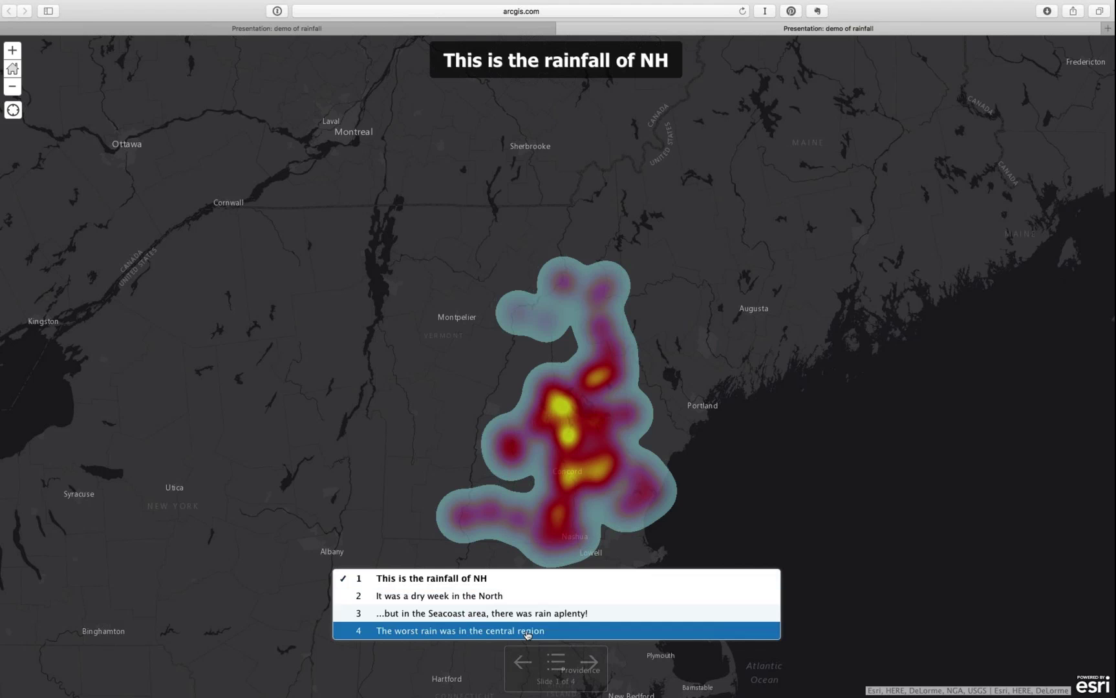
{"action": "left_click", "coordinate": [588, 663]}
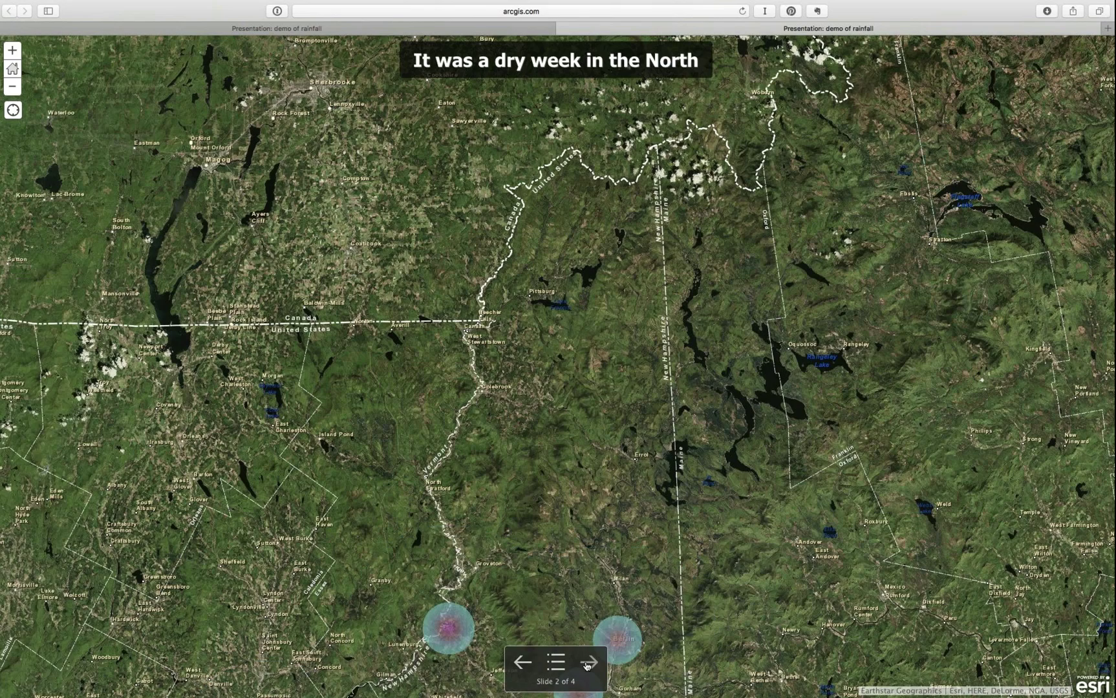
Advance the presentation through the third and fourth slides, and go back to the first slide
{"action": "left_click", "coordinate": [588, 663]}
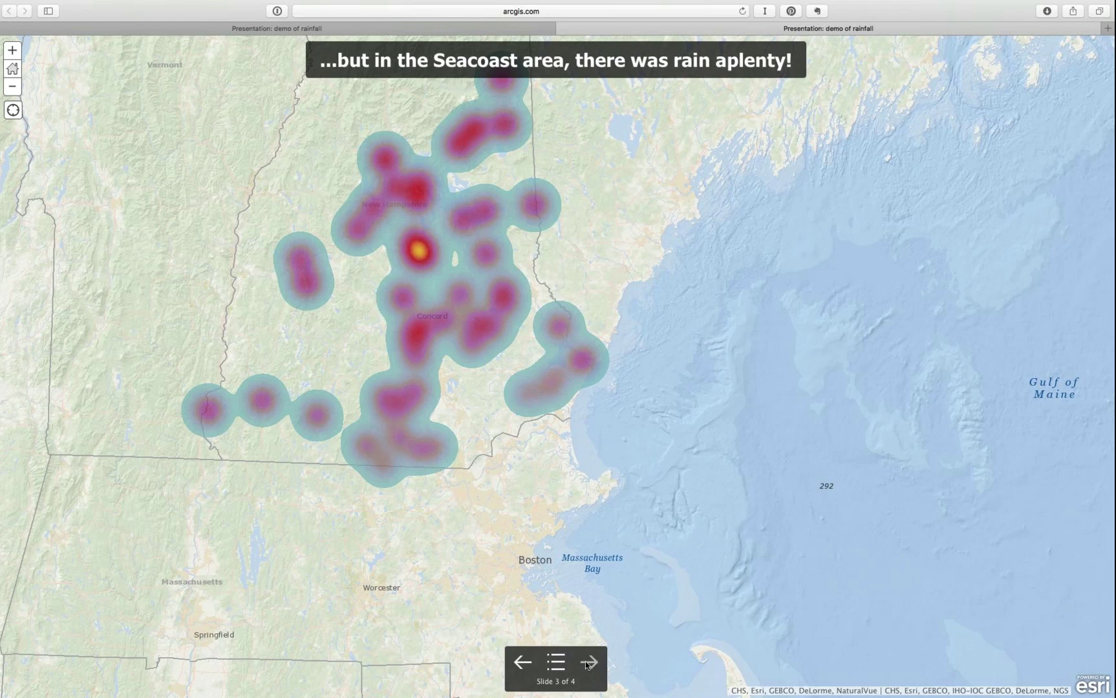
{"action": "left_click", "coordinate": [587, 664]}
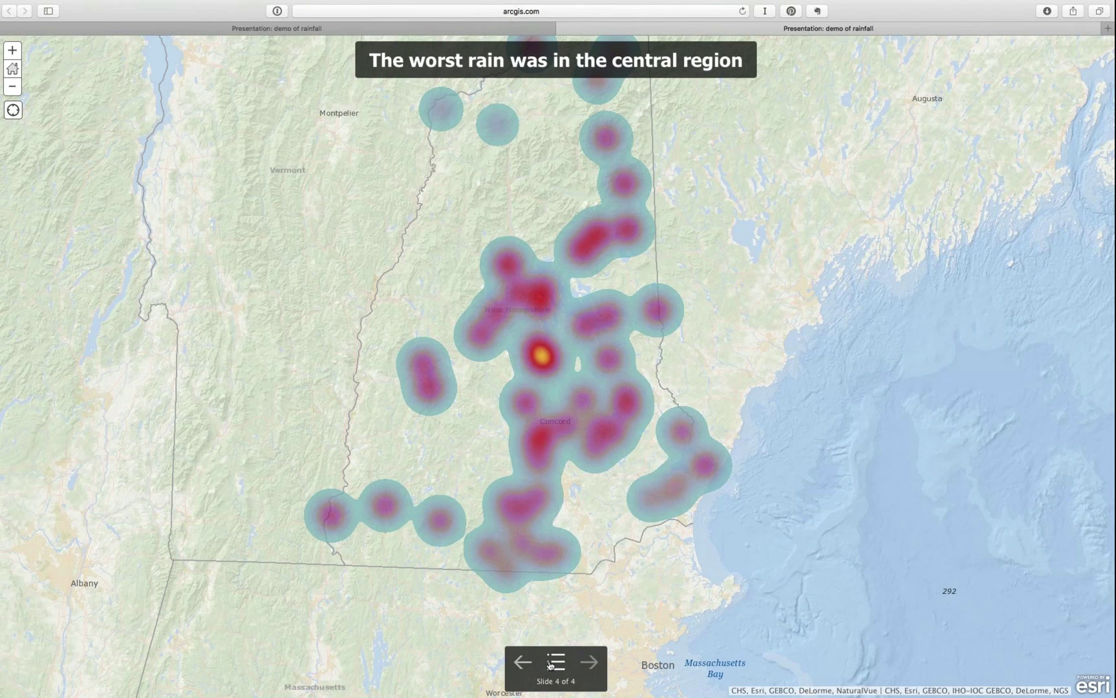
{"action": "key", "text": "Left"}
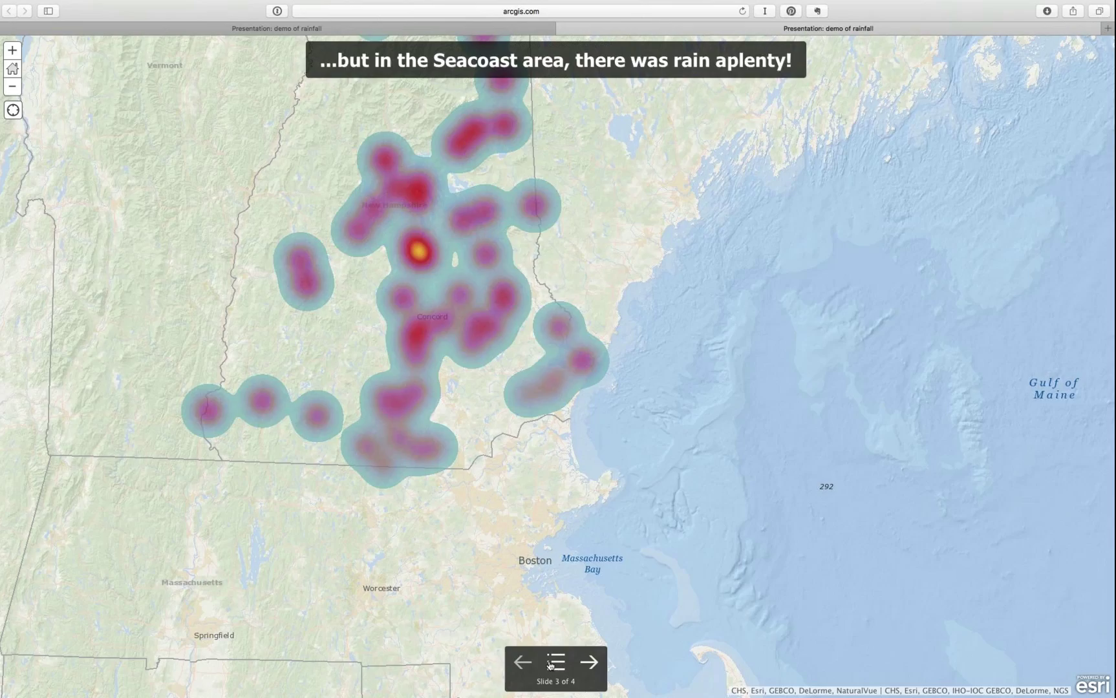
{"action": "key", "text": "Left"}
{"action": "key", "text": "Left"}
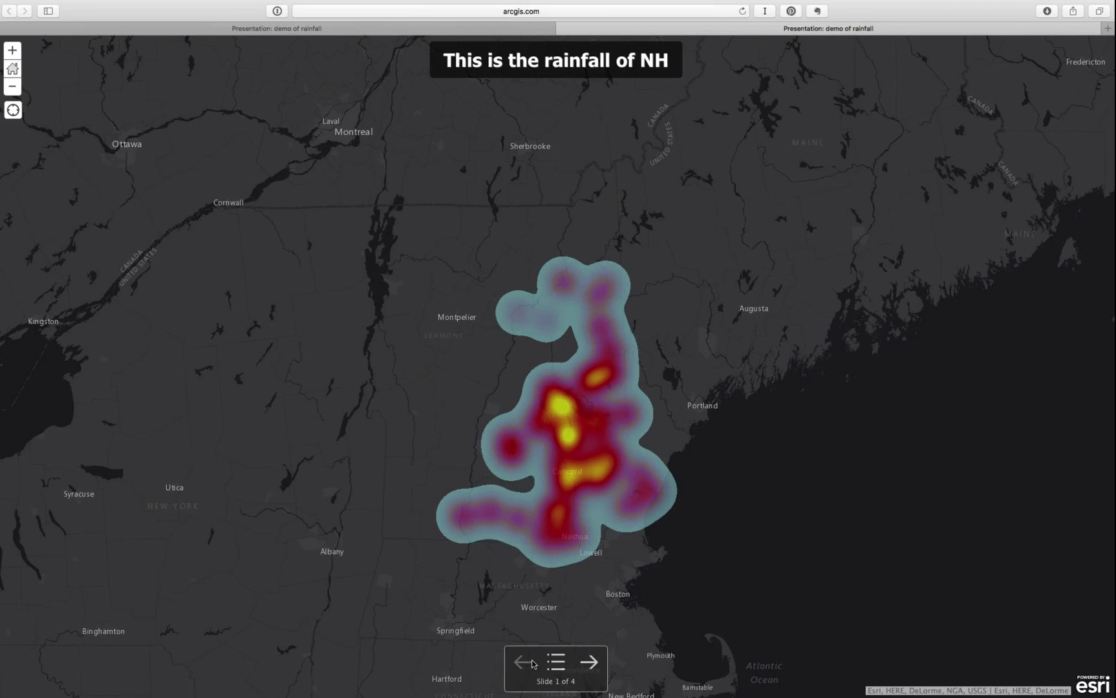
Explore the second slide's map by panning and zooming out during playback, and continue through the third slide to the fourth
{"action": "left_click", "coordinate": [589, 661]}
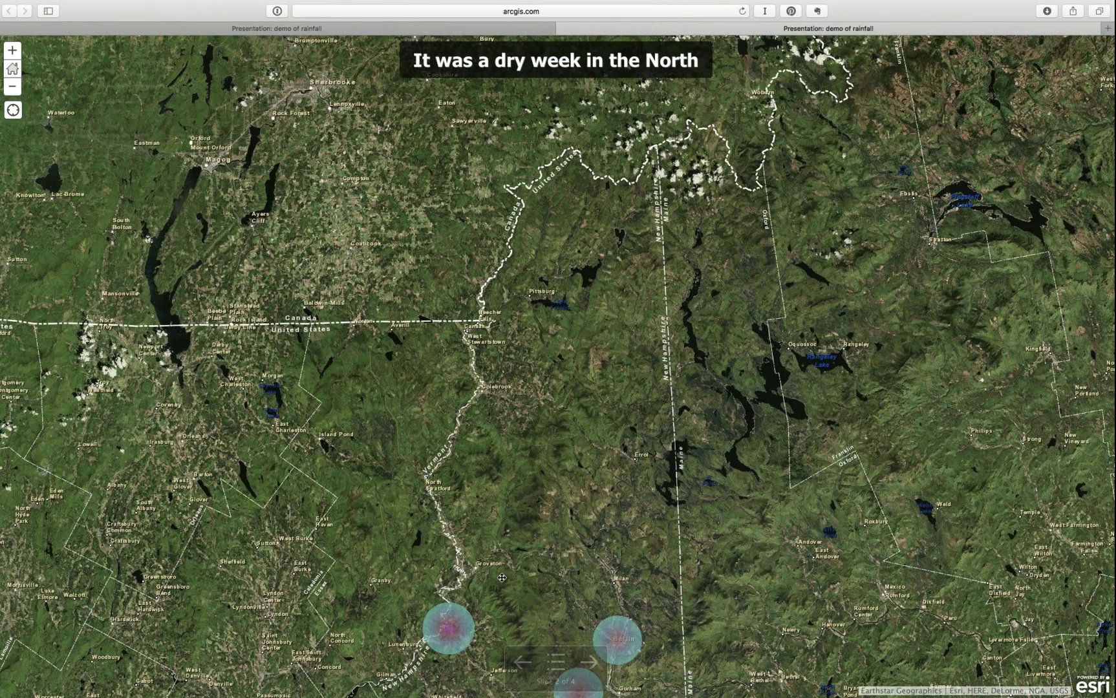
{"action": "left_click_drag", "start_coordinate": [501, 577], "coordinate": [670, 212]}
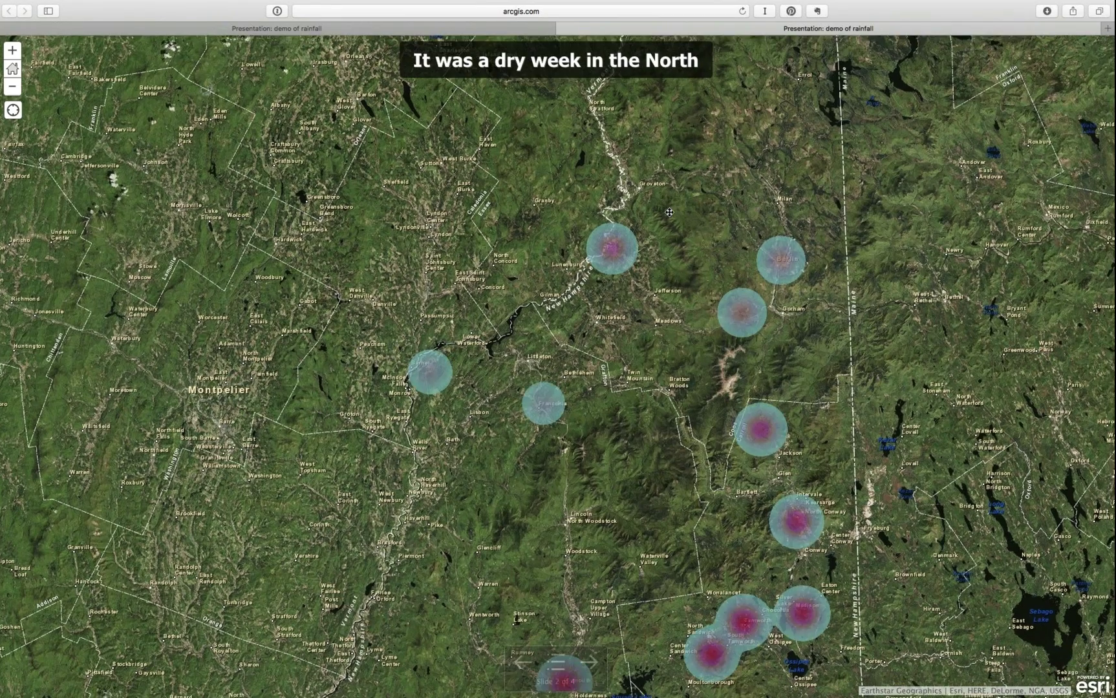
{"action": "left_click", "coordinate": [12, 88]}
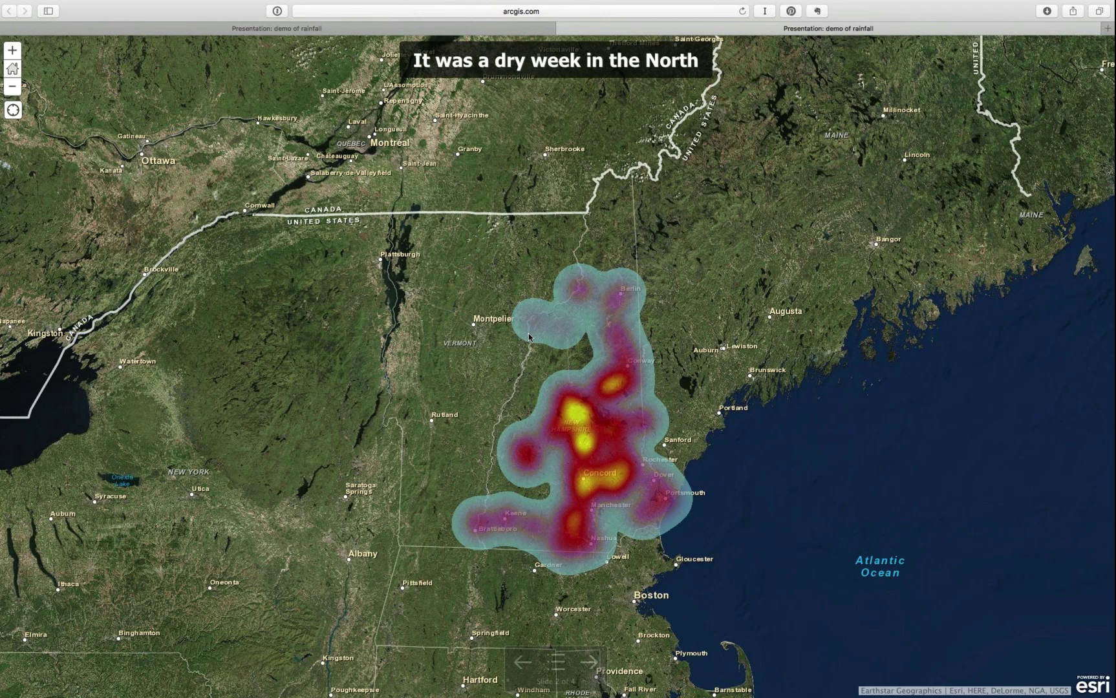
{"action": "left_click", "coordinate": [556, 661]}
{"action": "left_click", "coordinate": [489, 616]}
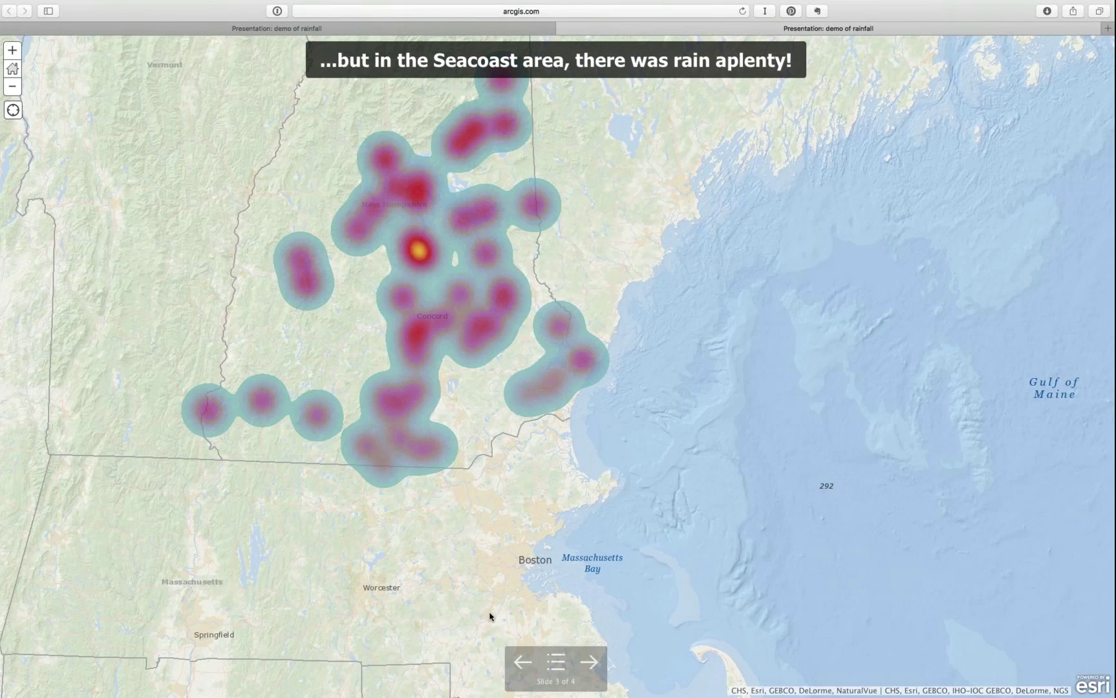
{"action": "left_click", "coordinate": [589, 663]}
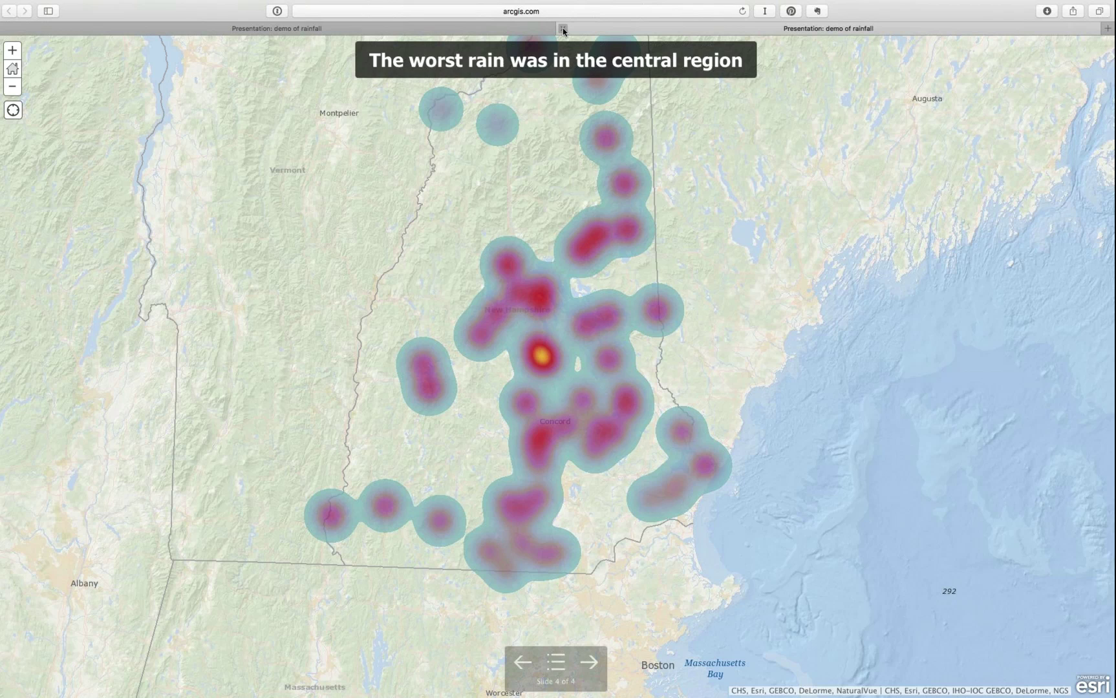
Close the playing presentation, return to the map and import Precipitation.csv from the Webinar folder as a second layer
{"action": "left_click", "coordinate": [562, 28]}
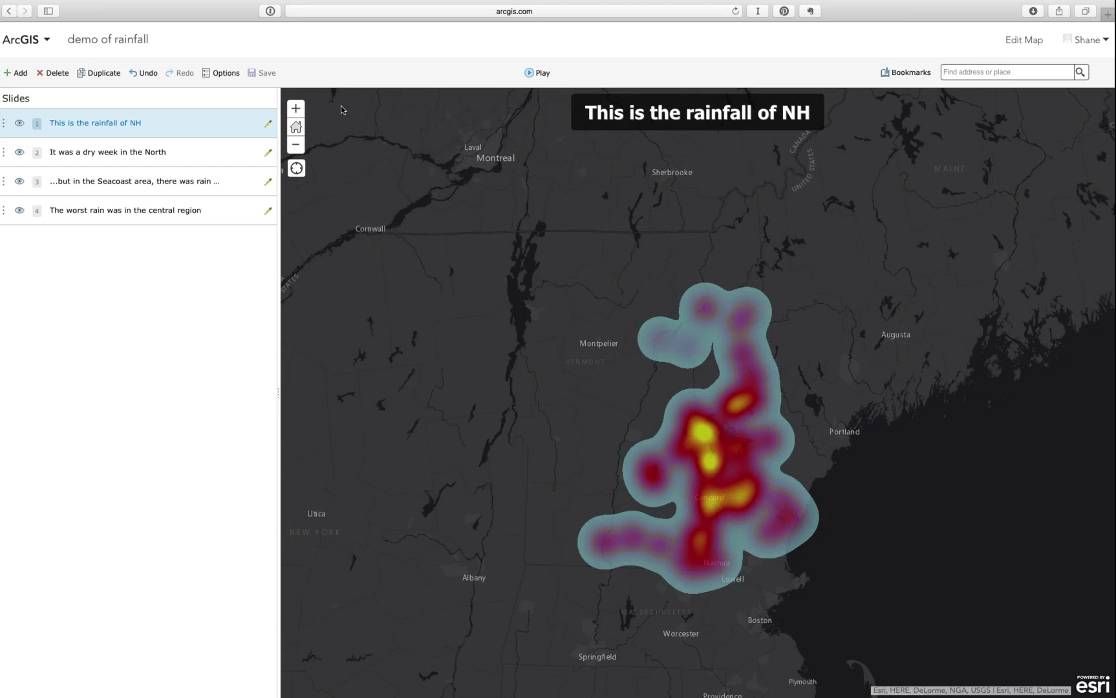
{"action": "left_click", "coordinate": [1033, 44]}
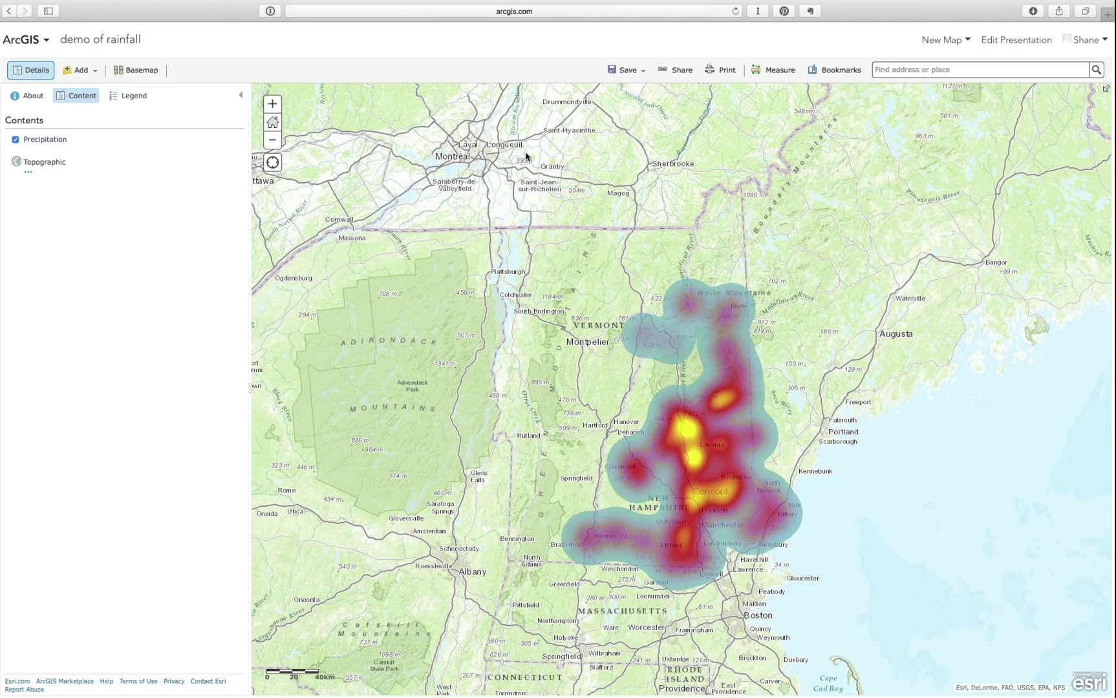
{"action": "mouse_move", "coordinate": [146, 125]}
{"action": "left_click", "coordinate": [83, 70]}
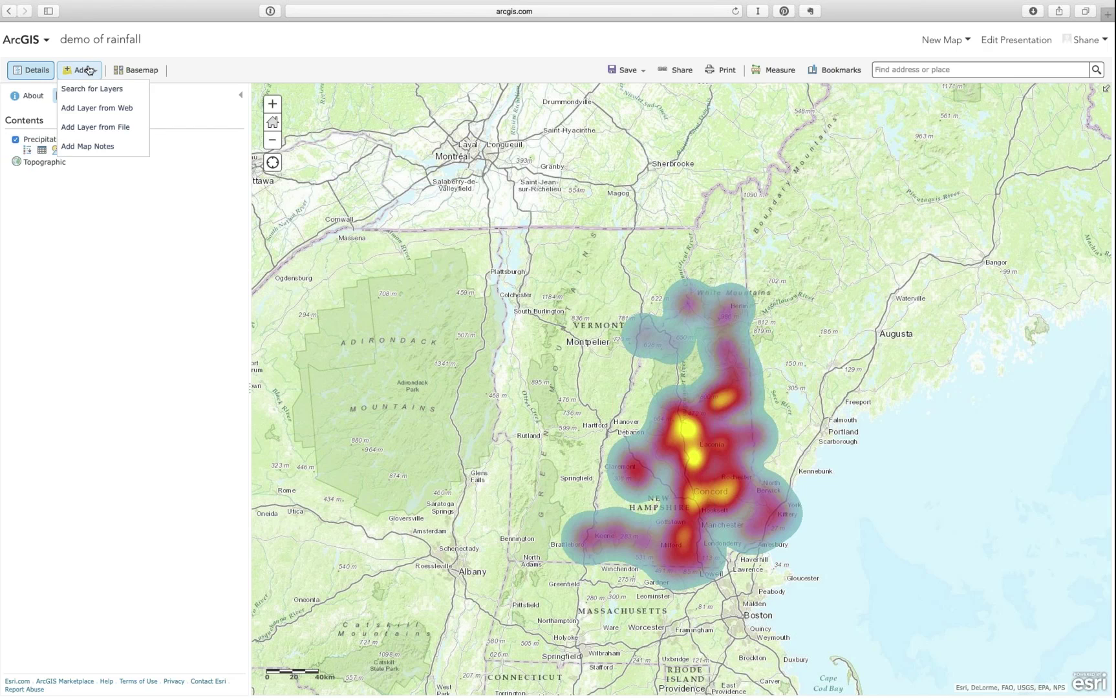
{"action": "left_click", "coordinate": [82, 127]}
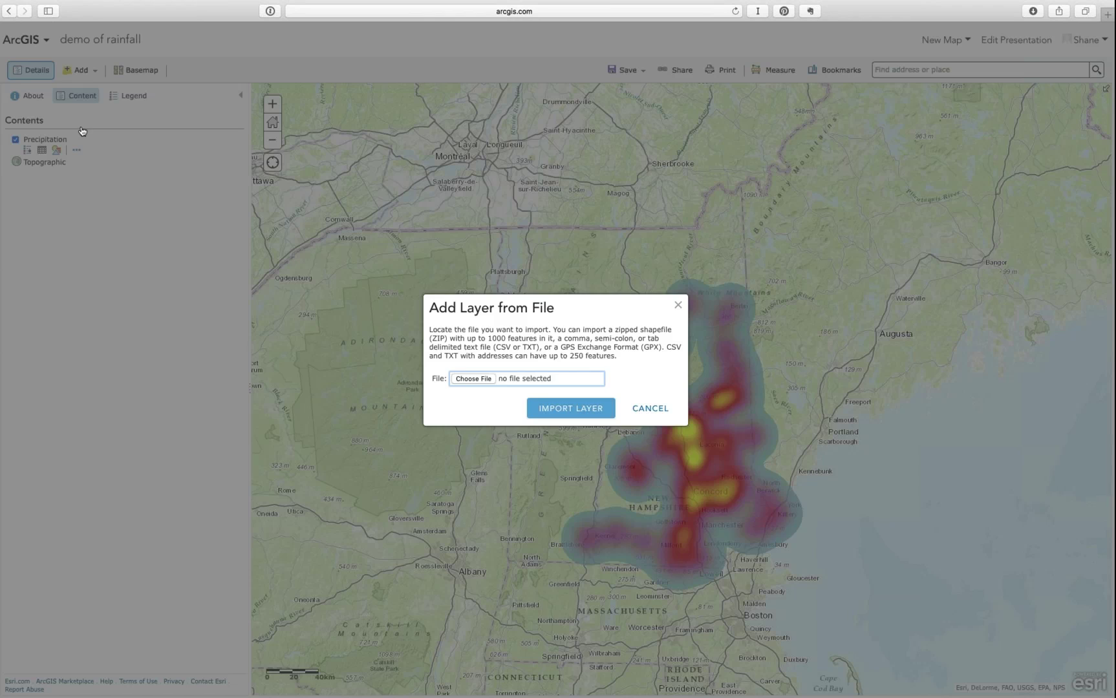
{"action": "left_click", "coordinate": [472, 379]}
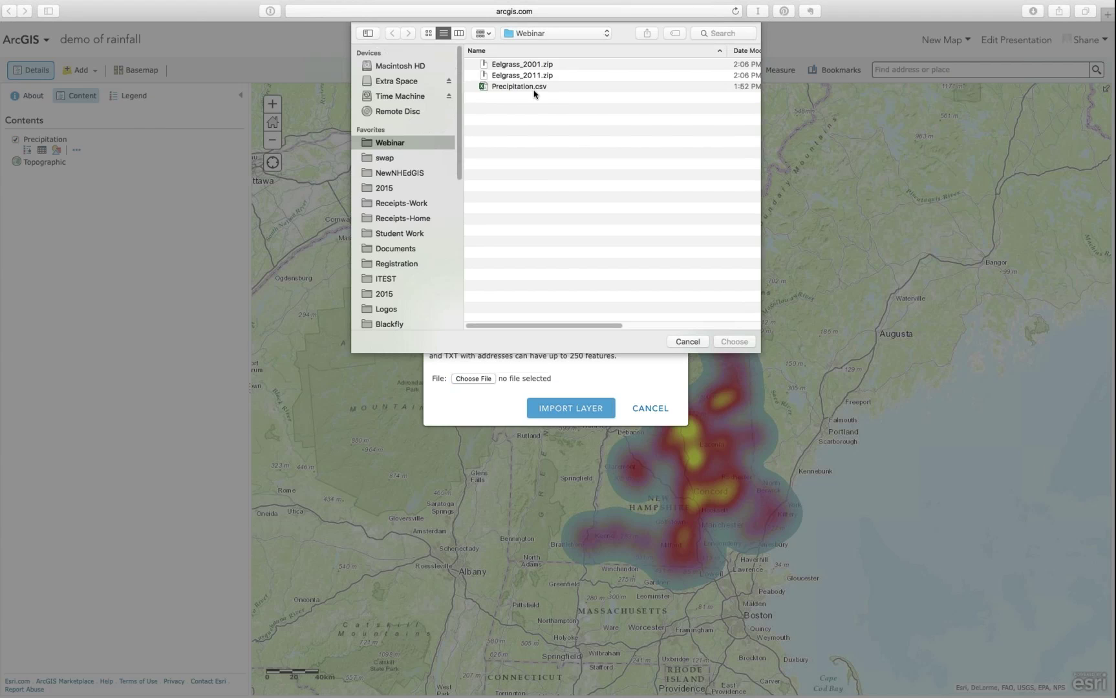
{"action": "double_click", "coordinate": [533, 92]}
{"action": "left_click", "coordinate": [561, 440]}
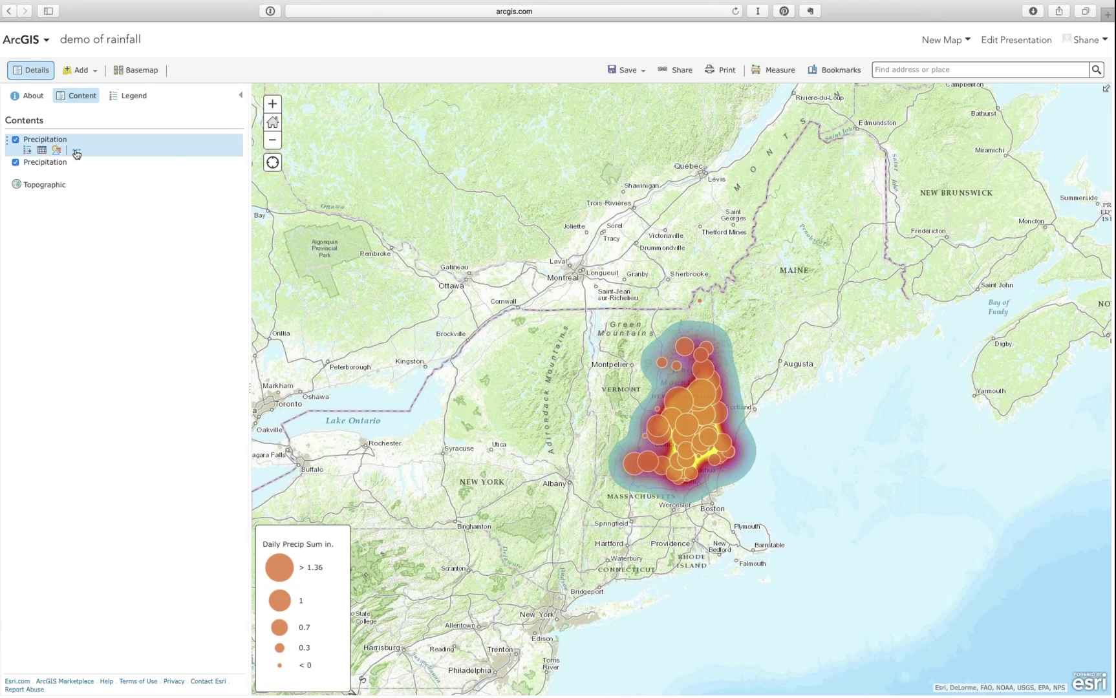
{"action": "left_click", "coordinate": [75, 151]}
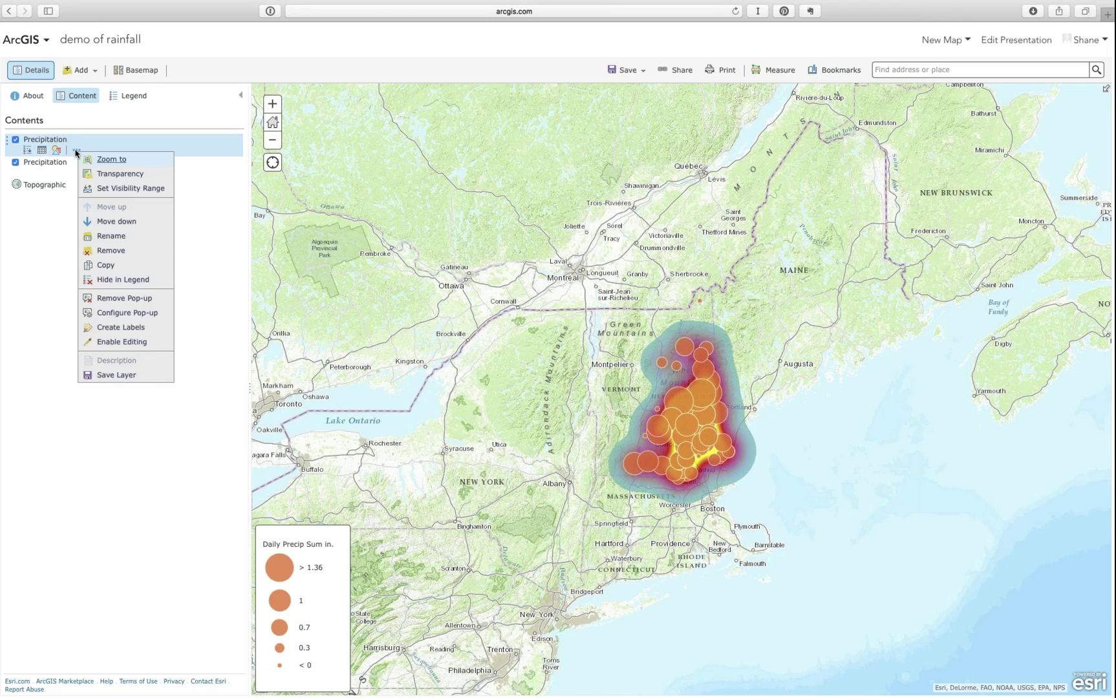
{"action": "left_click", "coordinate": [13, 265]}
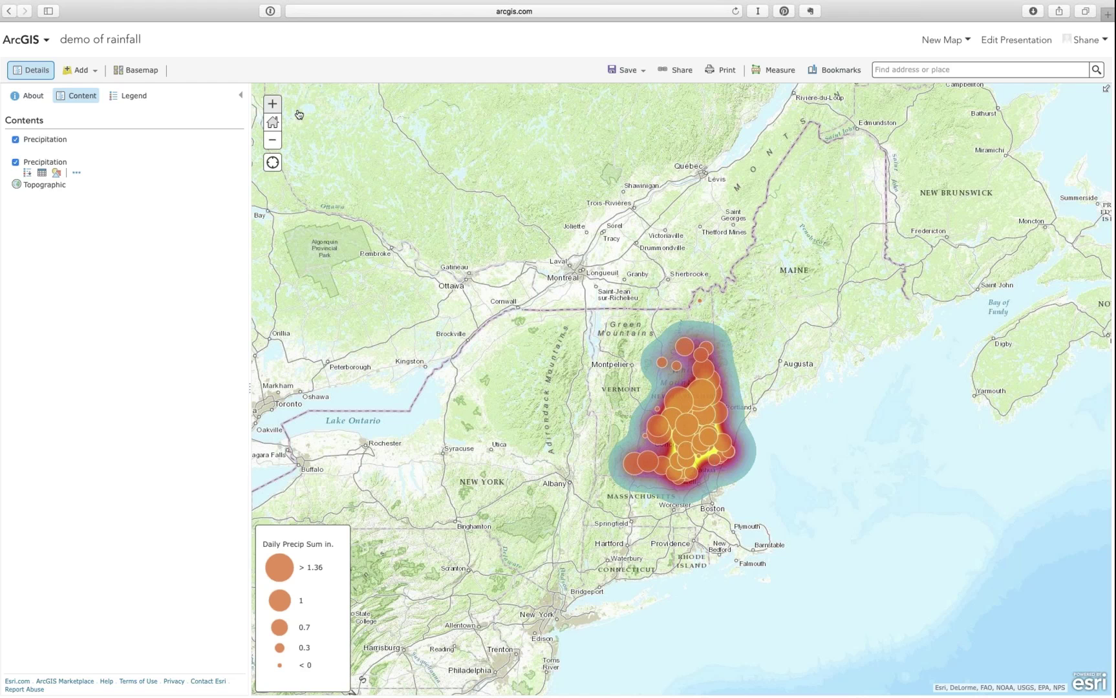
{"action": "left_click", "coordinate": [272, 104]}
{"action": "left_click", "coordinate": [272, 104]}
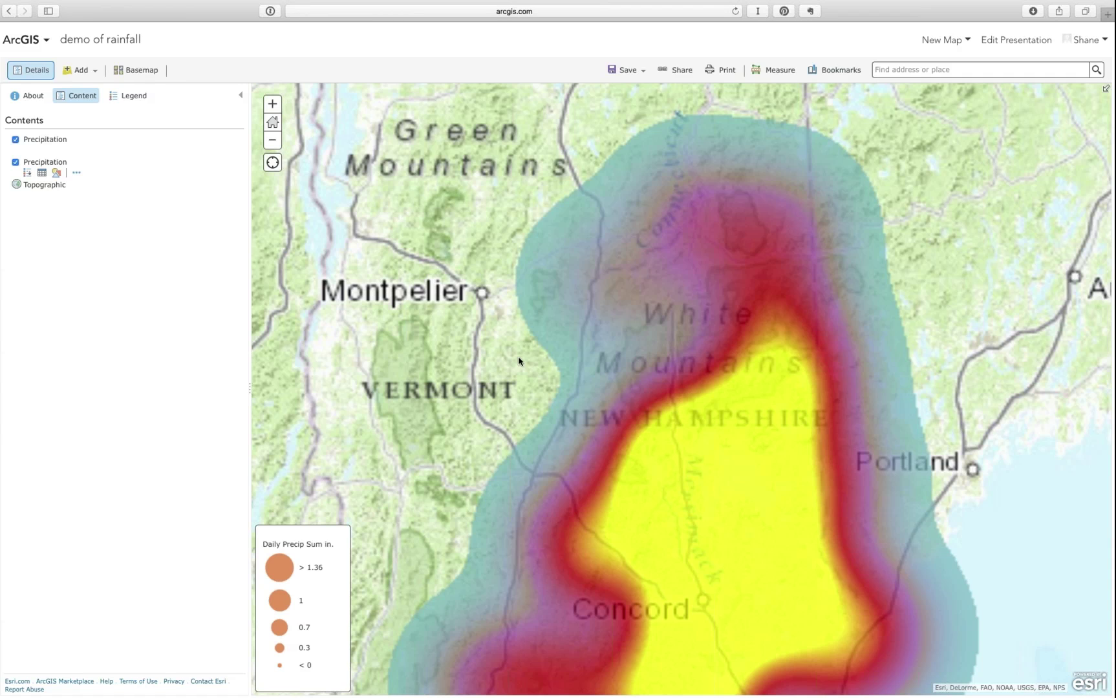
{"action": "left_click_drag", "start_coordinate": [552, 494], "coordinate": [518, 360]}
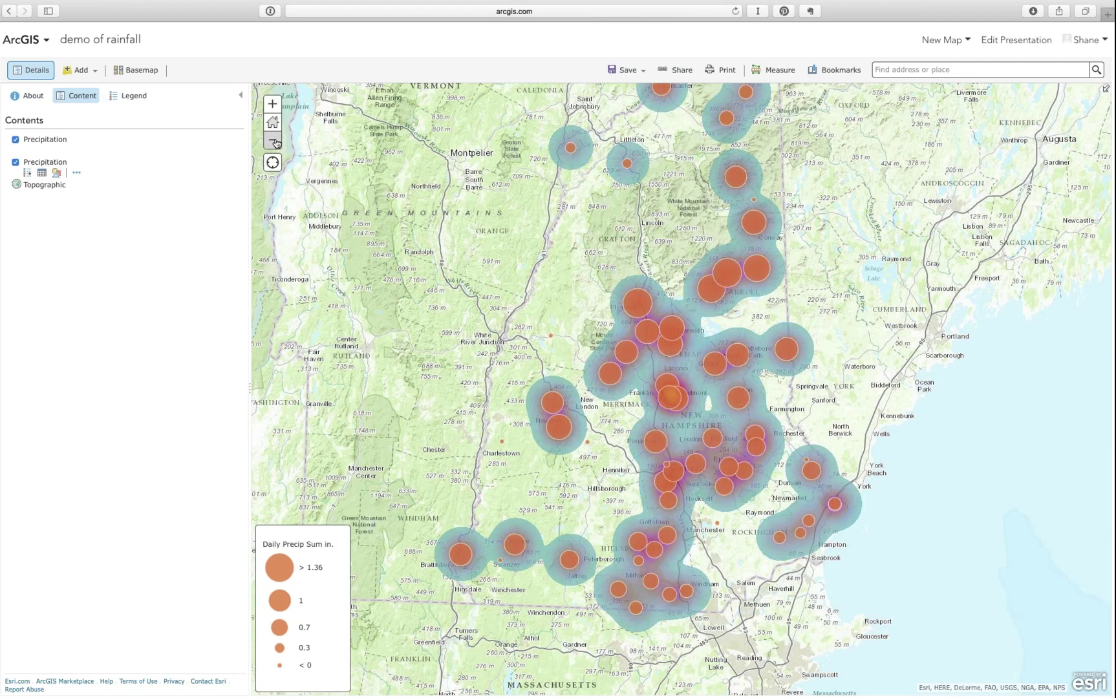
{"action": "left_click", "coordinate": [275, 141]}
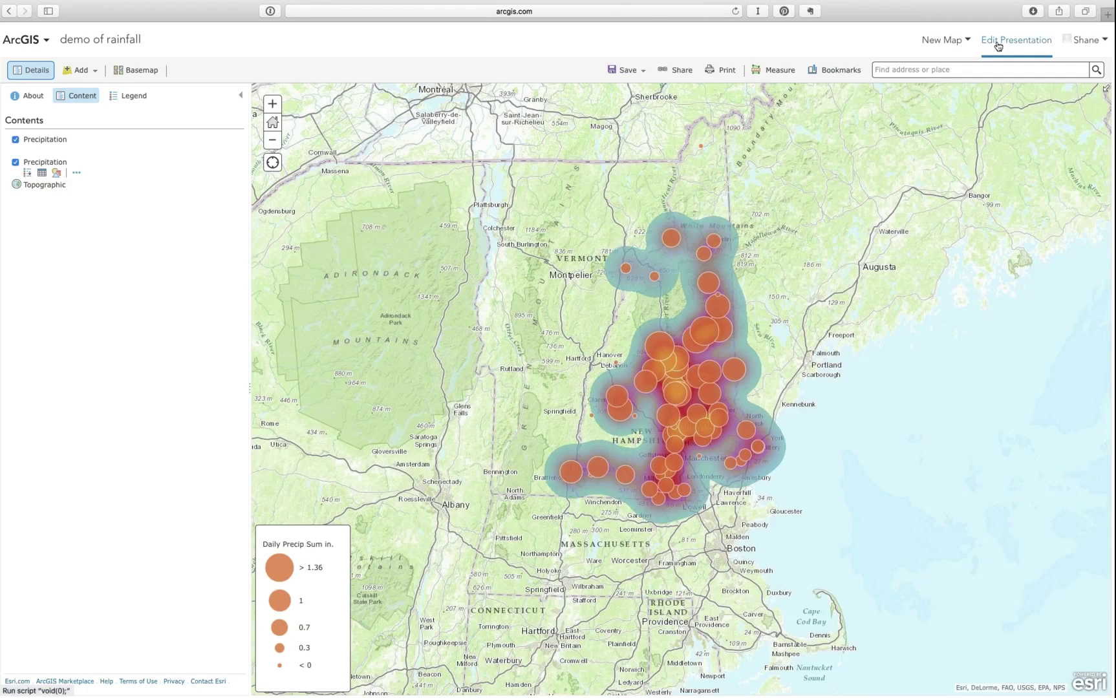
Save the map with both Precipitation layers and open its presentation for editing
{"action": "left_click", "coordinate": [998, 44]}
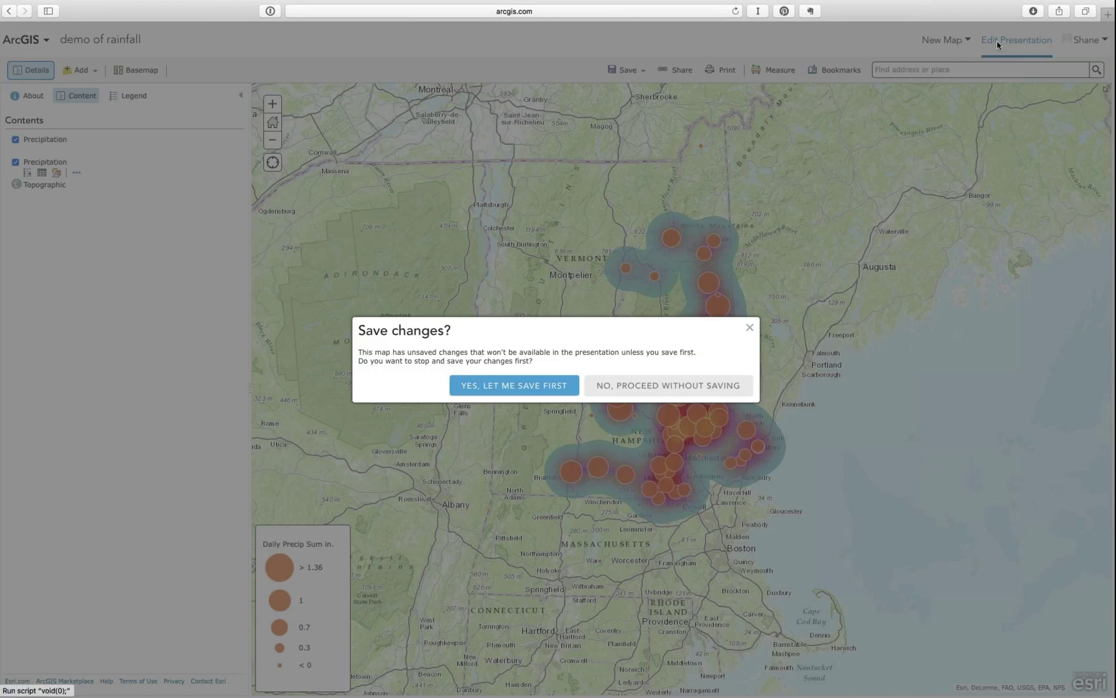
{"action": "left_click", "coordinate": [514, 395]}
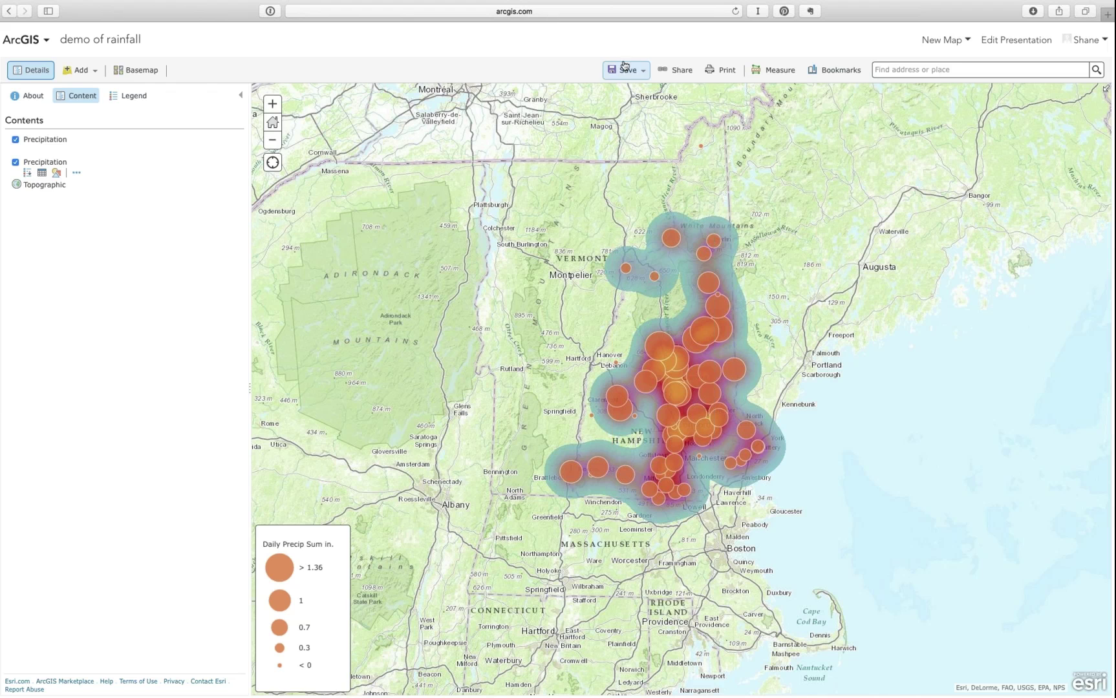
{"action": "left_click", "coordinate": [625, 70]}
{"action": "left_click", "coordinate": [621, 89]}
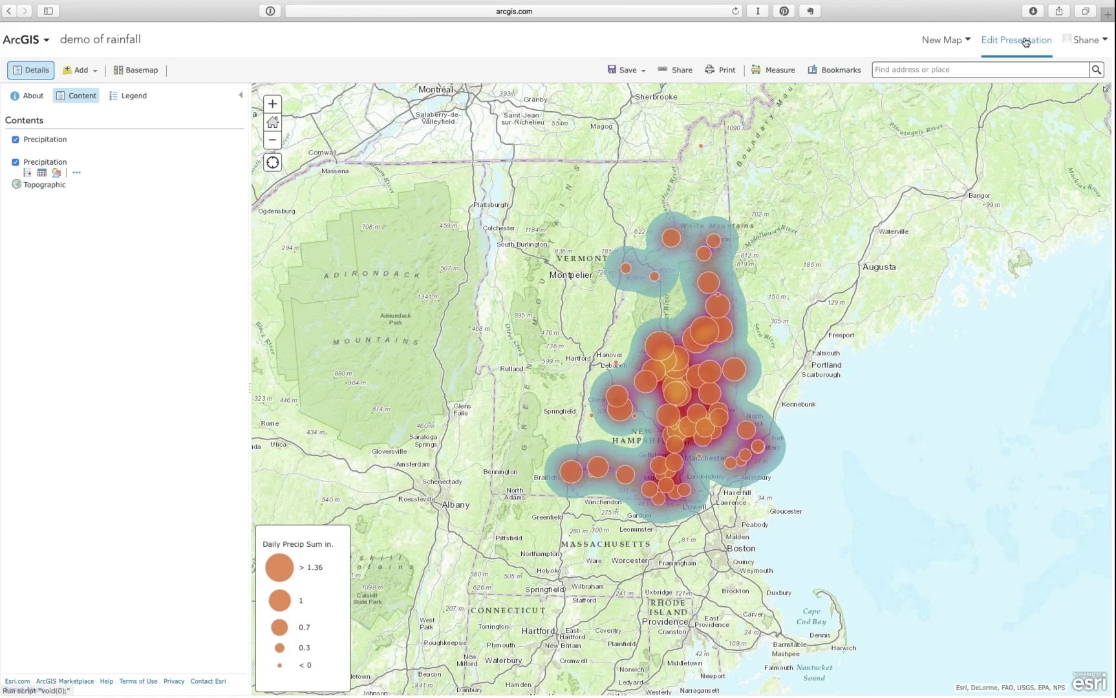
{"action": "left_click", "coordinate": [1026, 42]}
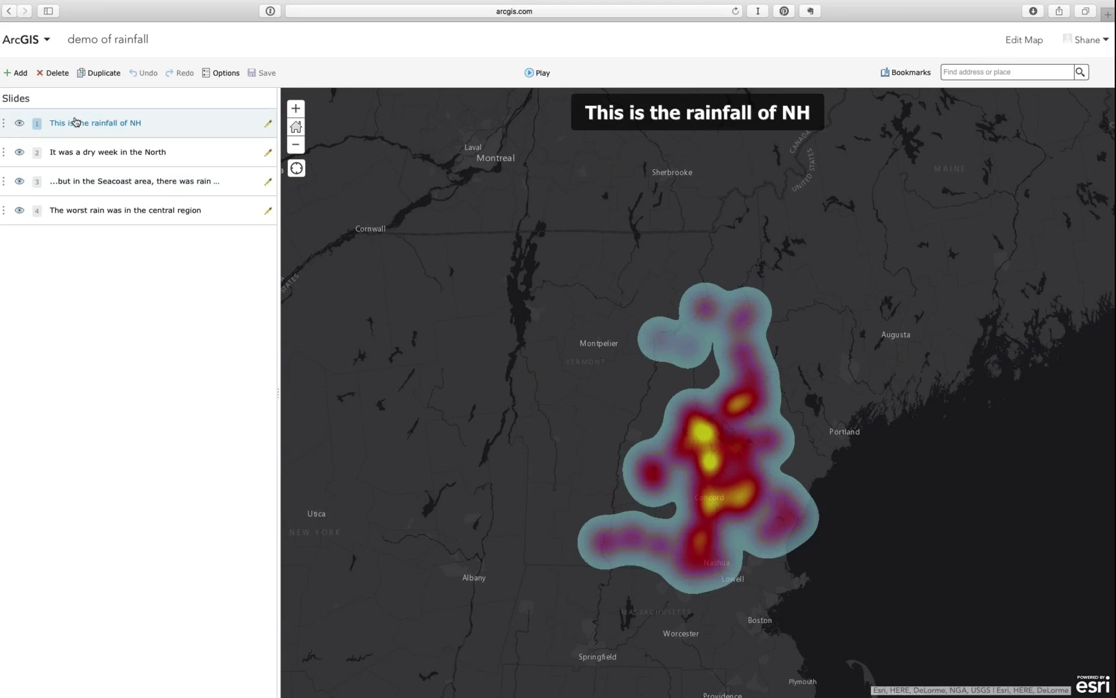
On the first slide, show the Precipitation circles layer instead of the heat map, and save the presentation
{"action": "left_click", "coordinate": [267, 123]}
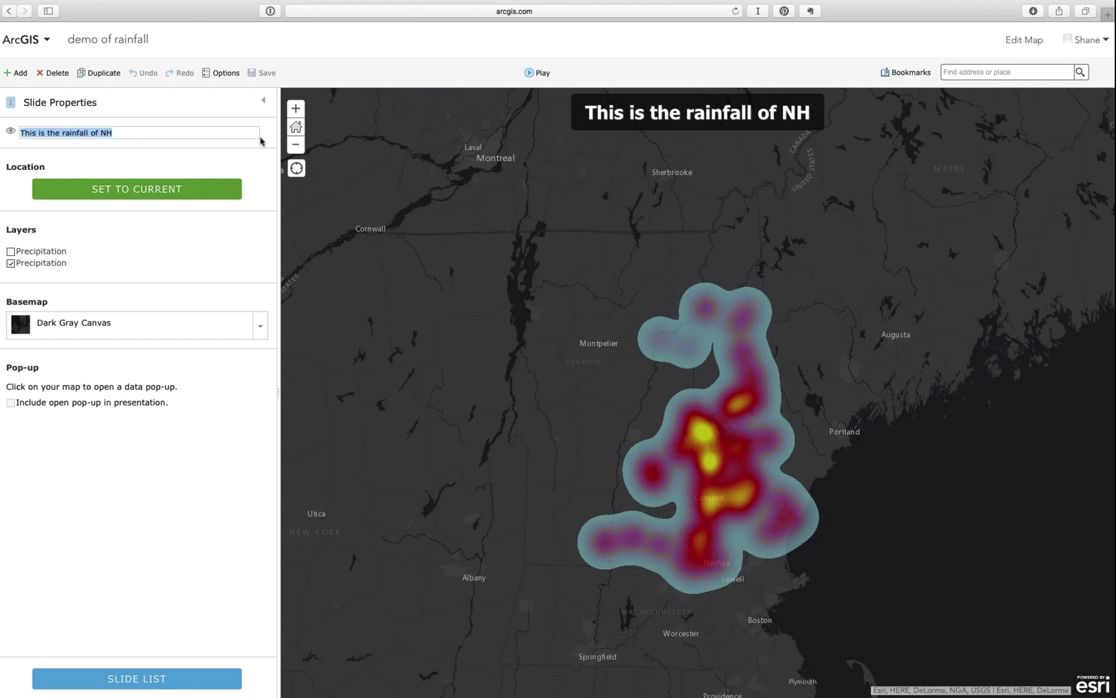
{"action": "left_click", "coordinate": [11, 252]}
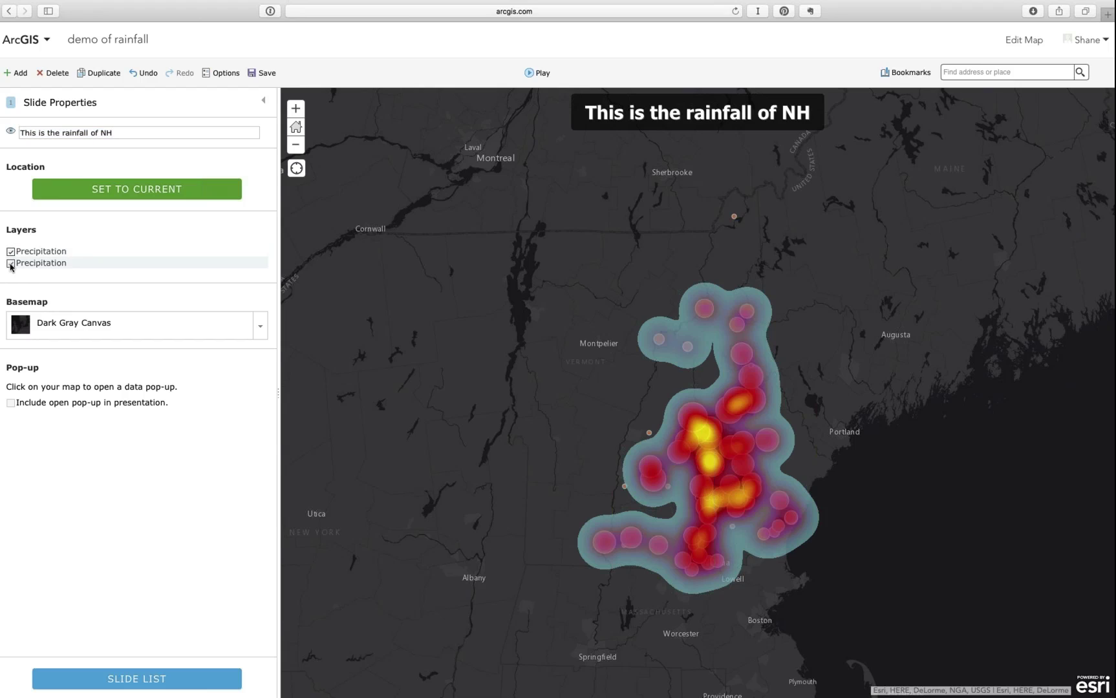
{"action": "left_click", "coordinate": [10, 264]}
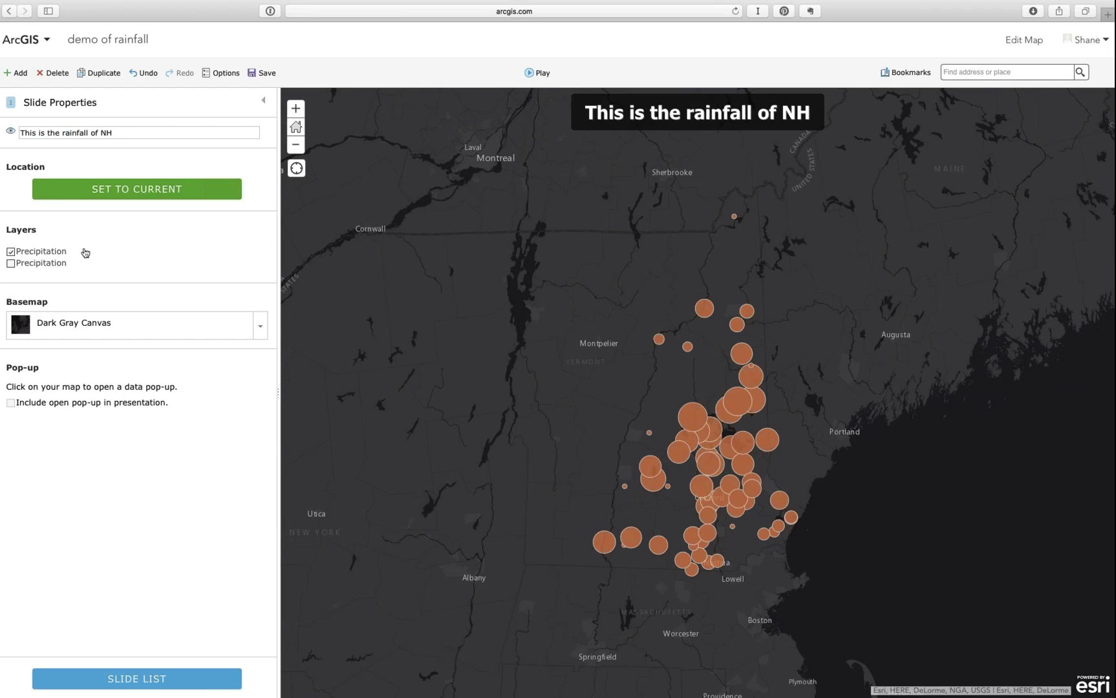
{"action": "left_click", "coordinate": [267, 74]}
{"action": "left_click", "coordinate": [139, 680]}
Compare the layers displayed on the slides "This is the rainfall of NH" and "It was a dry week in the North"
{"action": "left_click", "coordinate": [112, 153]}
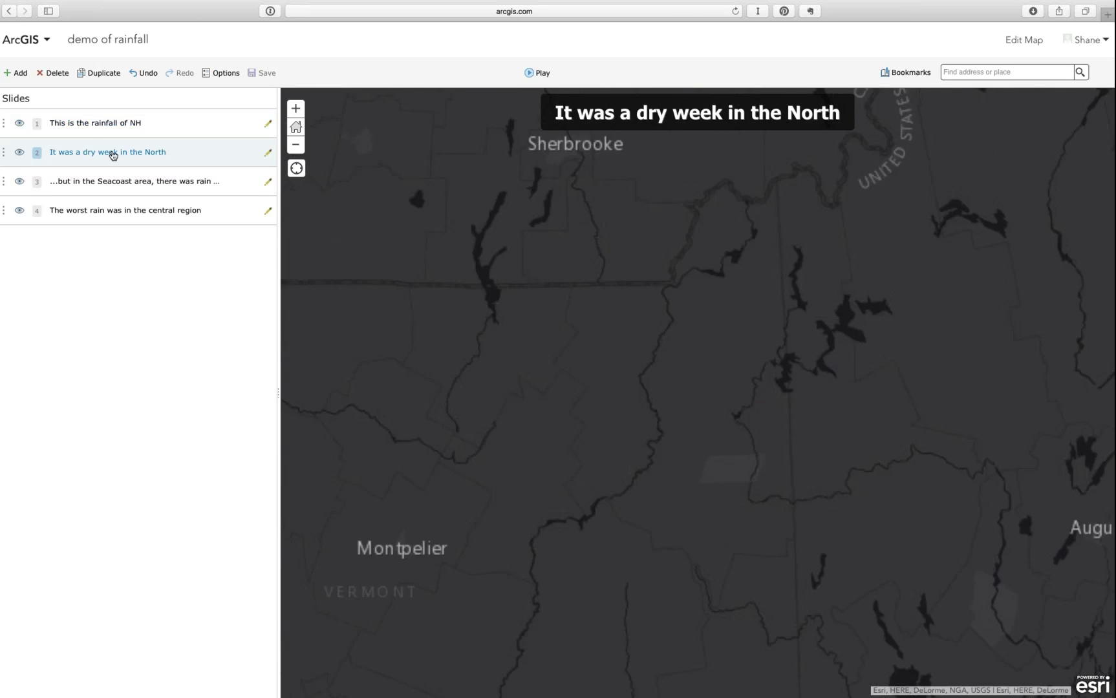
{"action": "left_click", "coordinate": [91, 127]}
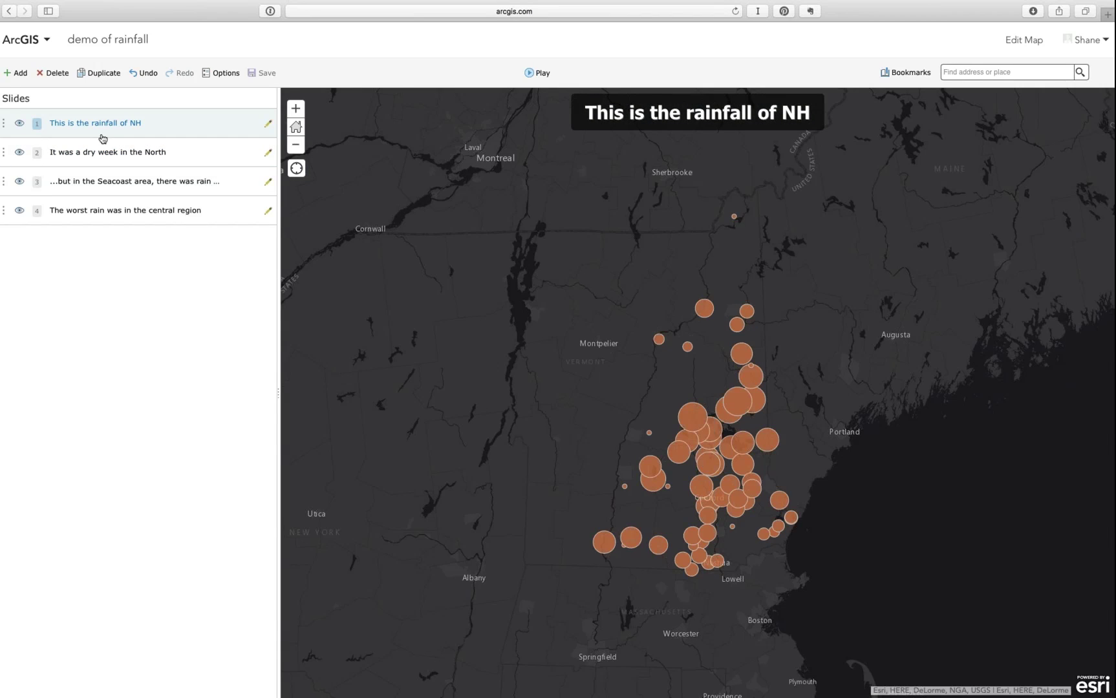
{"action": "left_click", "coordinate": [110, 153]}
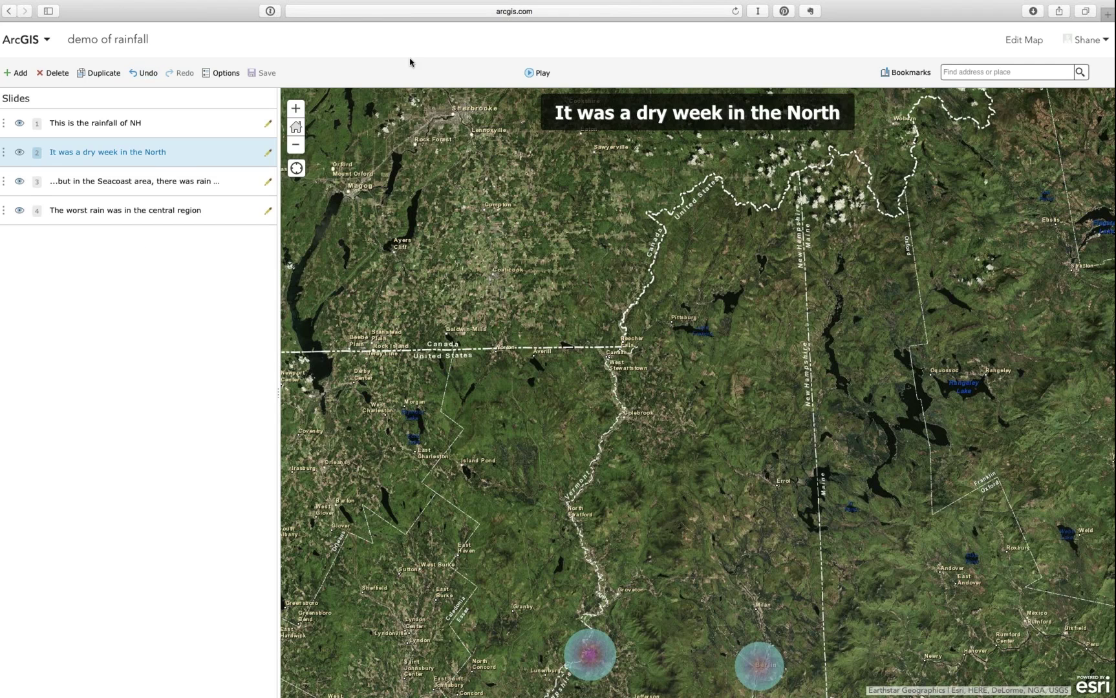
Return to the demo of rainfall map and create a new map from it
{"action": "left_click", "coordinate": [1015, 50]}
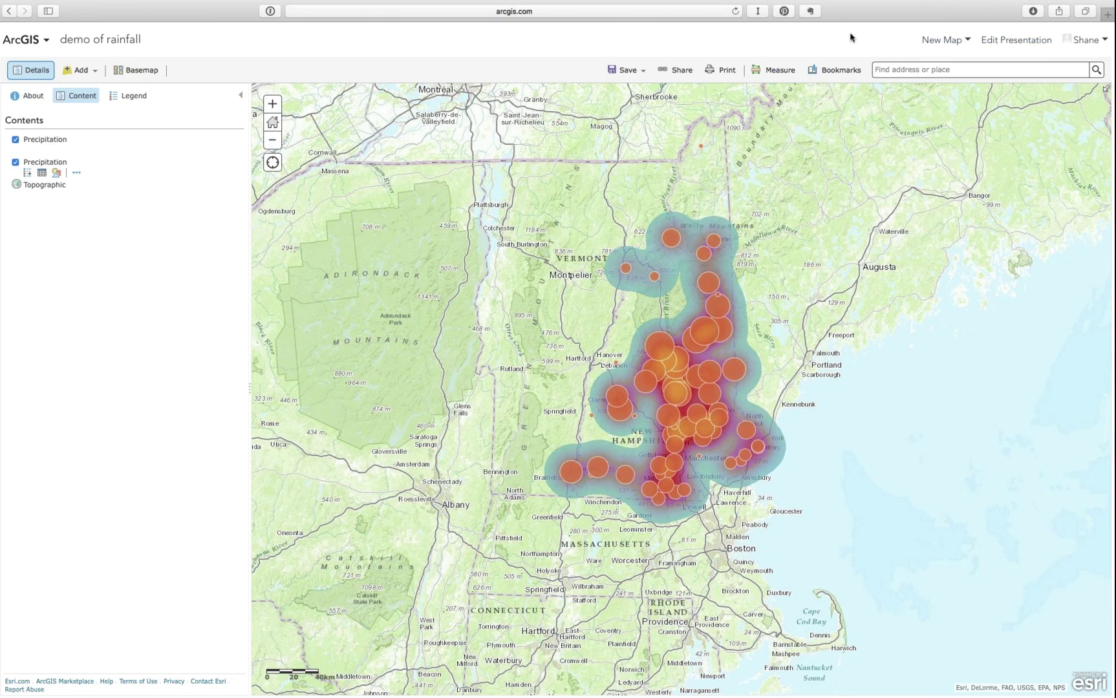
{"action": "left_click", "coordinate": [939, 41]}
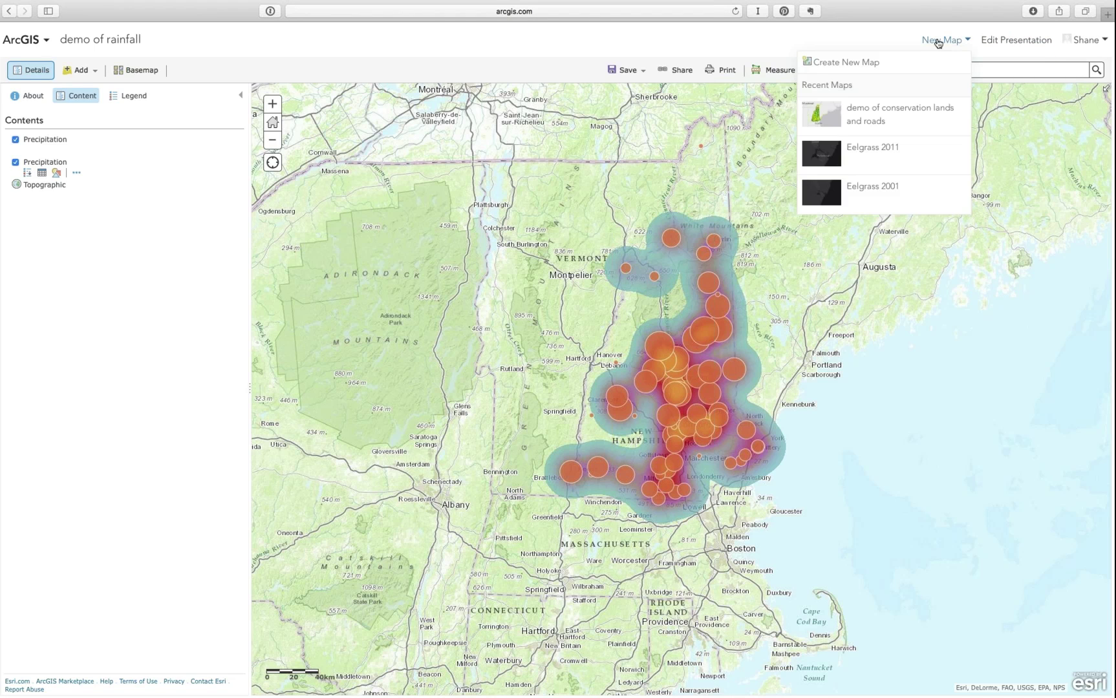
{"action": "left_click", "coordinate": [840, 67]}
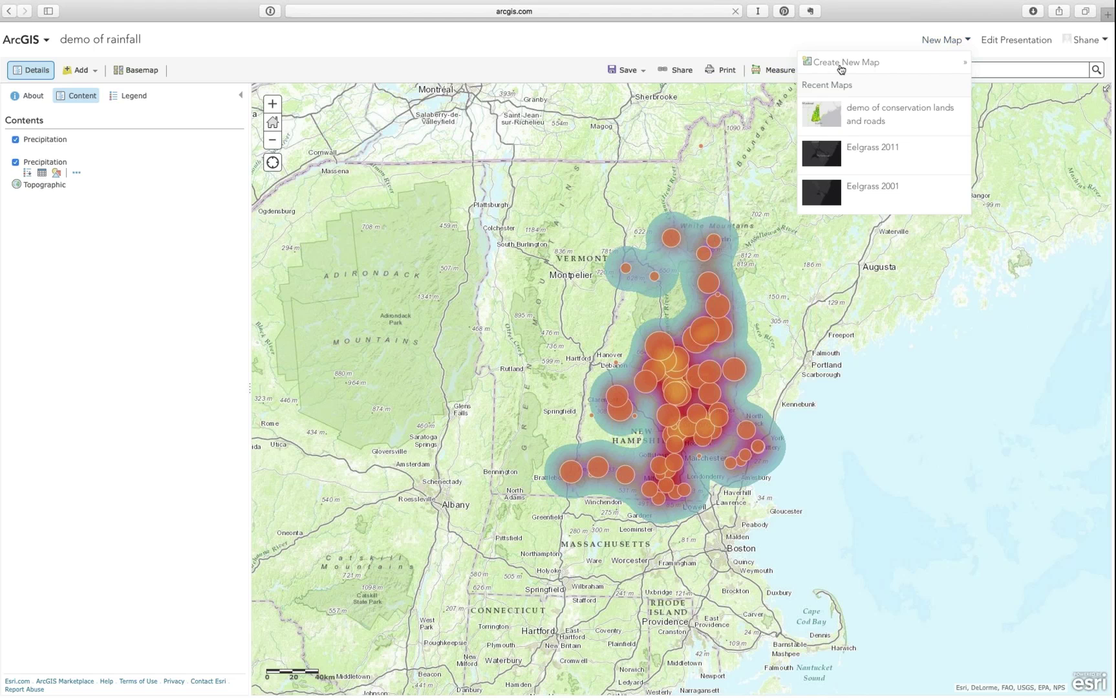
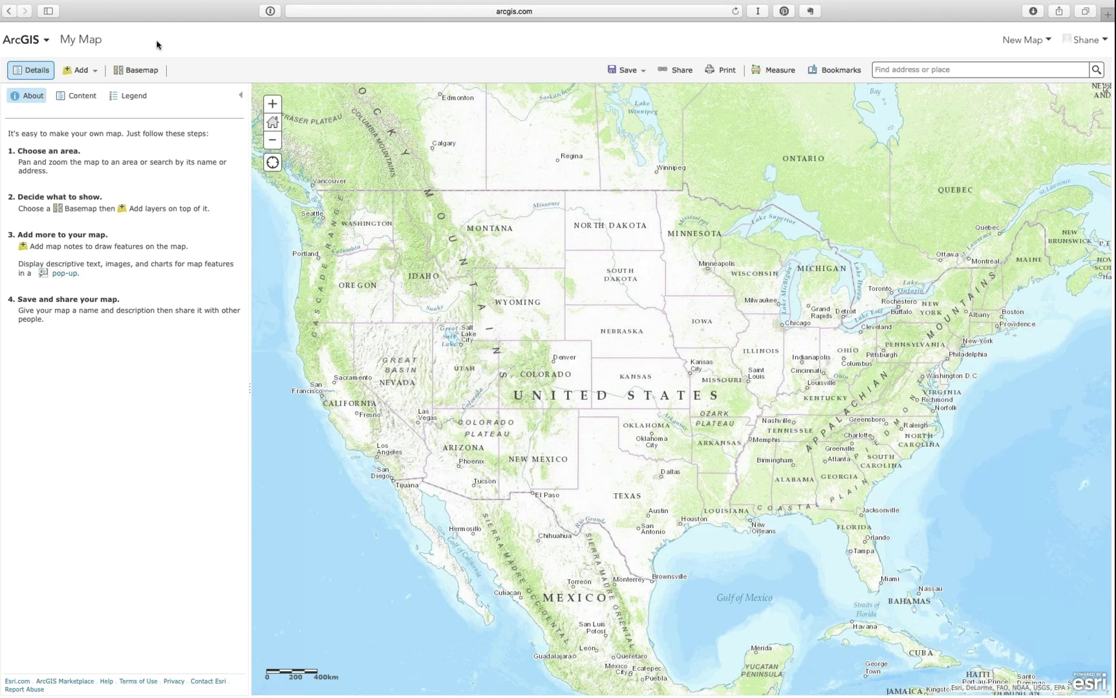
Import Eelgrass_2001.zip from the Webinar folder as a map layer, with its features generalized for web display
{"action": "left_click", "coordinate": [94, 69]}
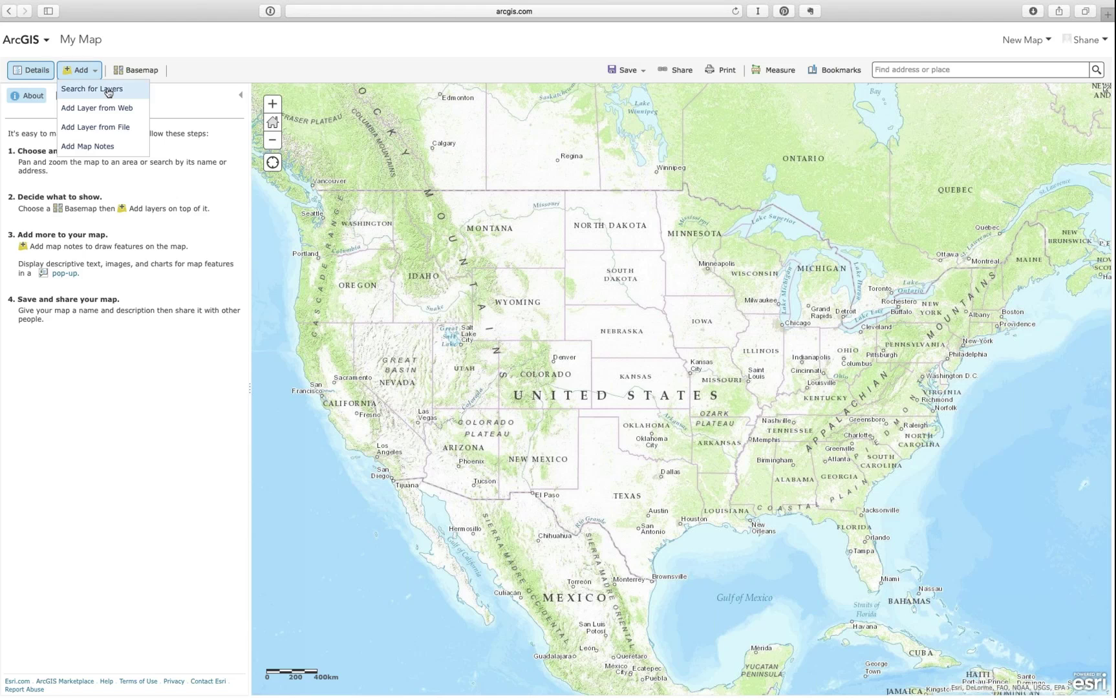
{"action": "left_click", "coordinate": [97, 127]}
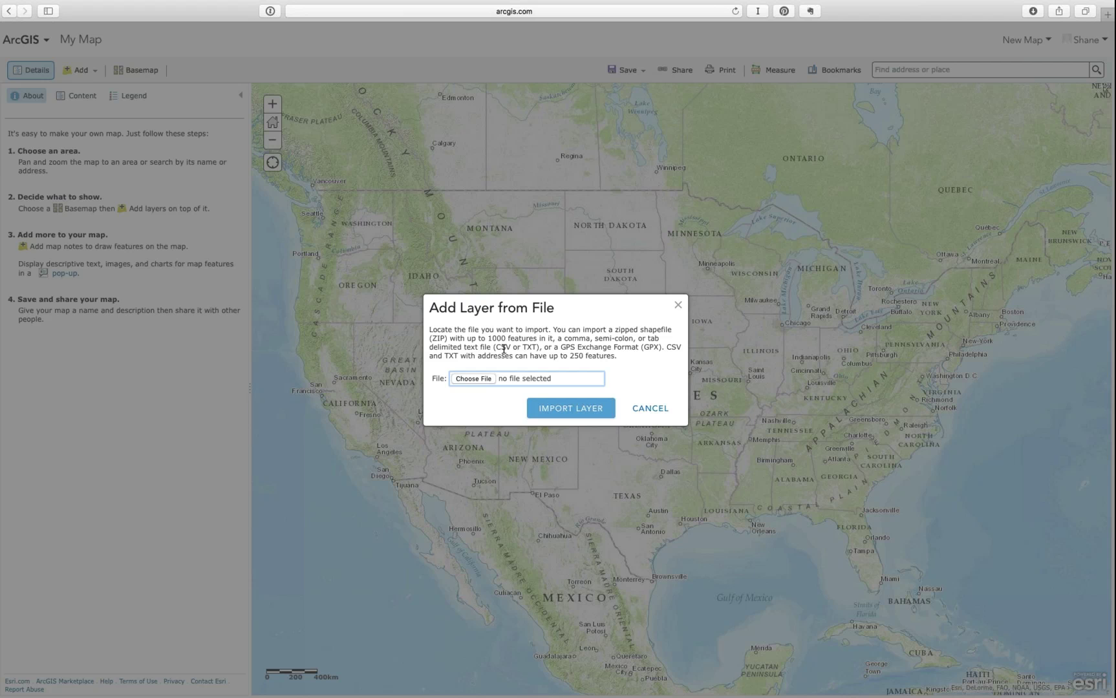
{"action": "left_click", "coordinate": [468, 381]}
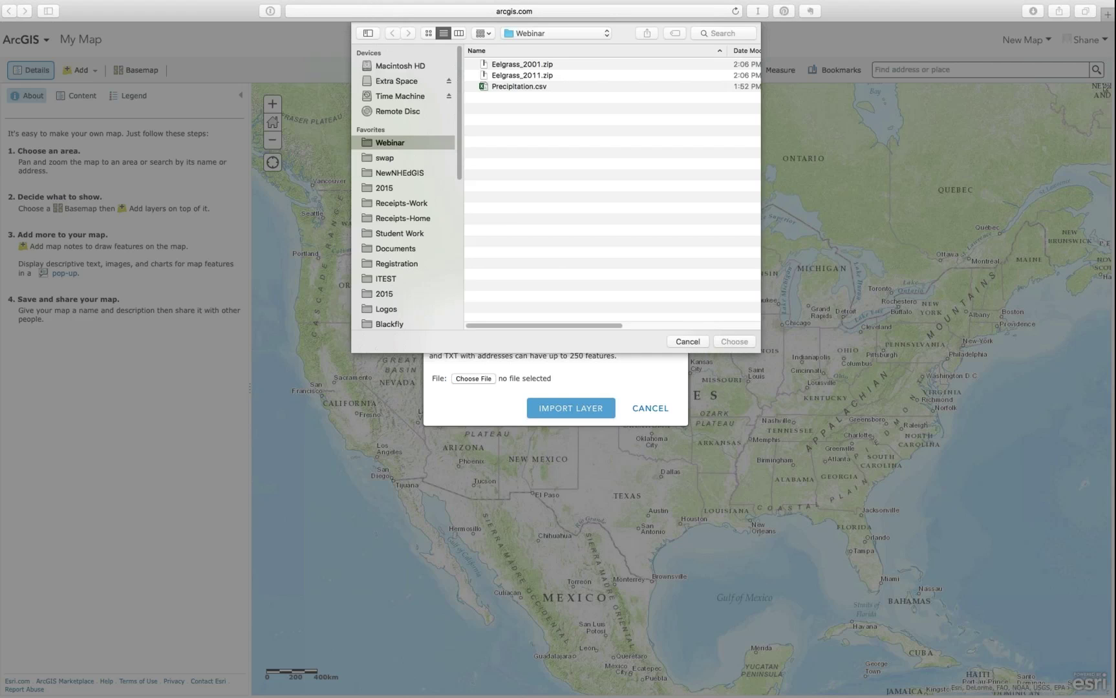
{"action": "left_click", "coordinate": [533, 65]}
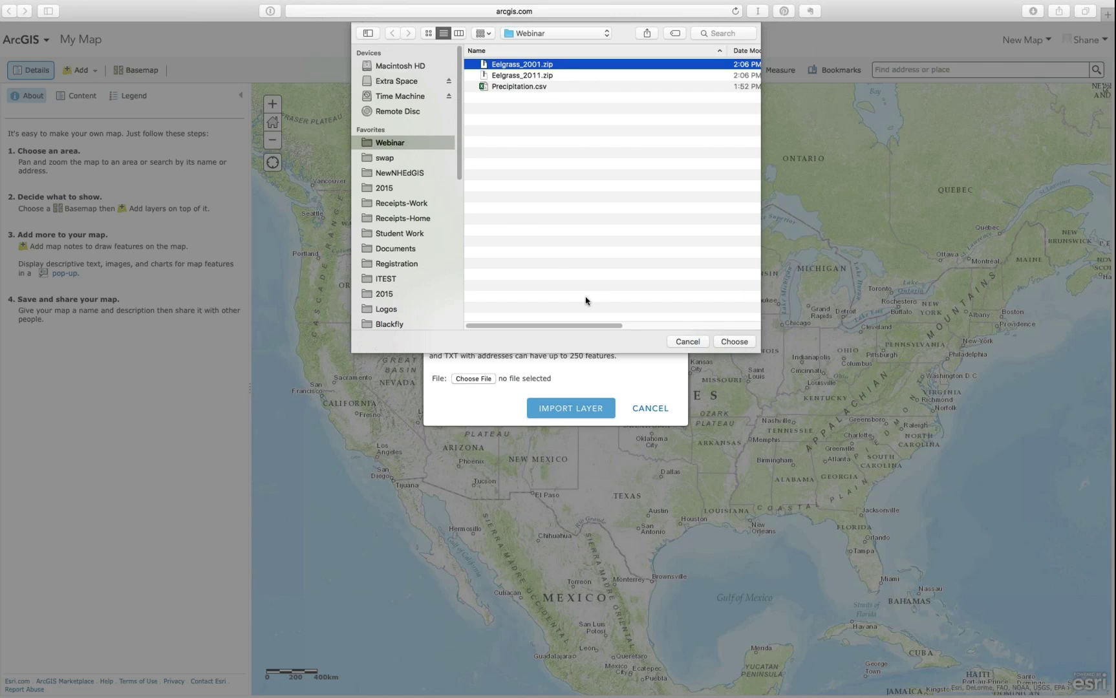
{"action": "left_click", "coordinate": [732, 342]}
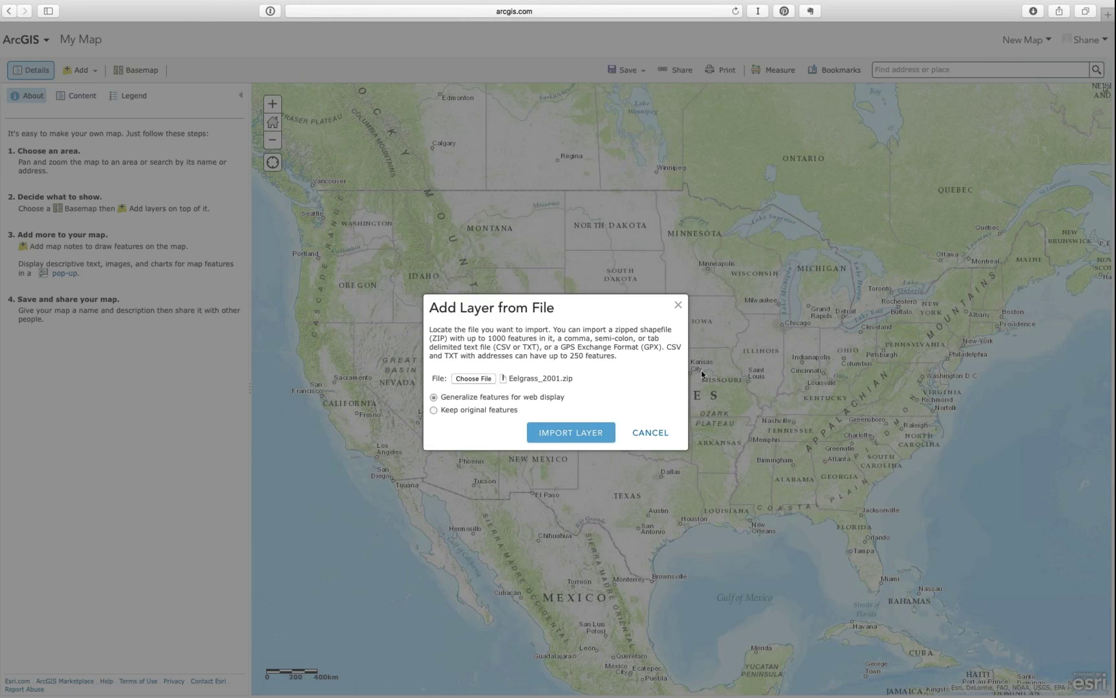
{"action": "left_click", "coordinate": [567, 434]}
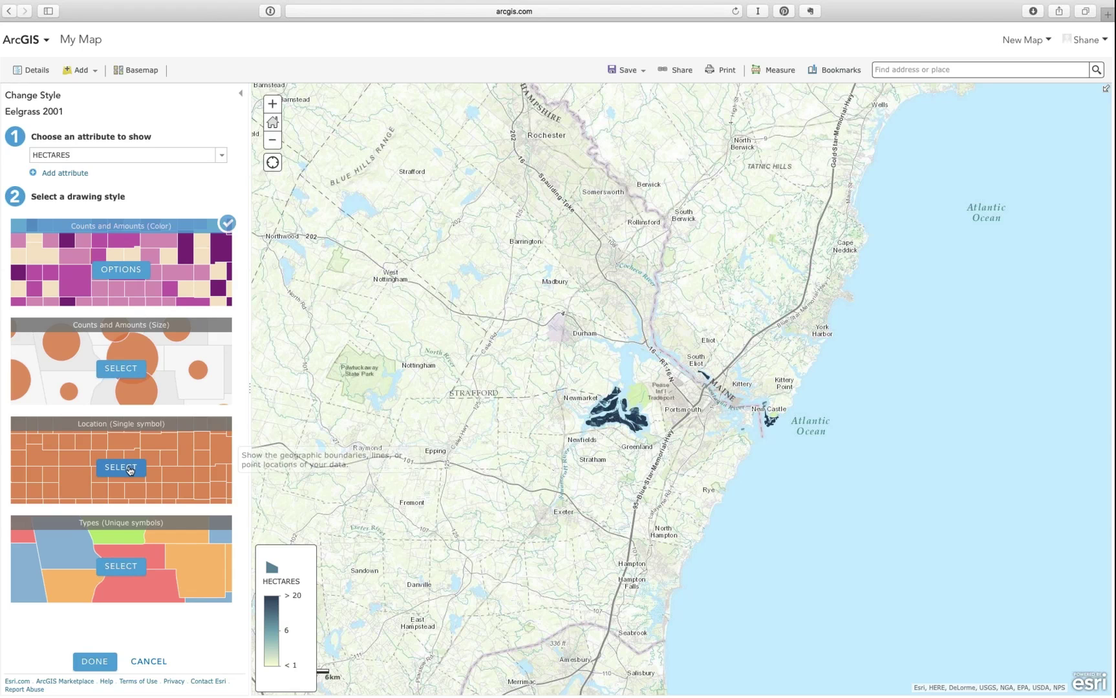
Style the Eelgrass 2001 layer to show location only, and set its symbol outline to no color
{"action": "left_click", "coordinate": [219, 149]}
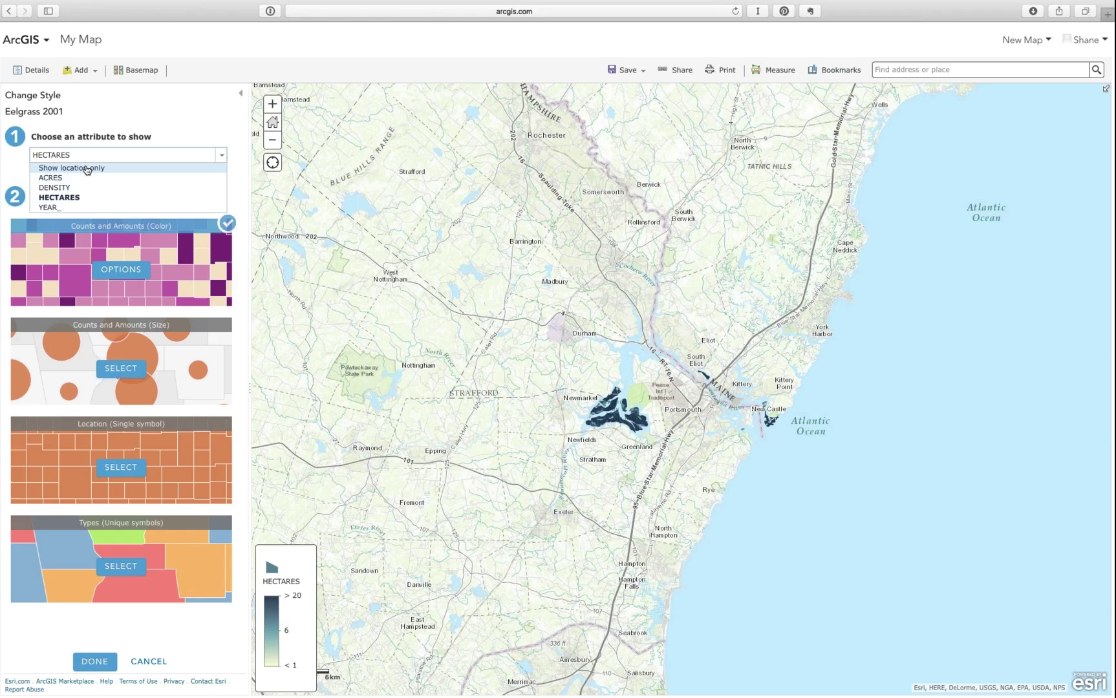
{"action": "left_click", "coordinate": [85, 167]}
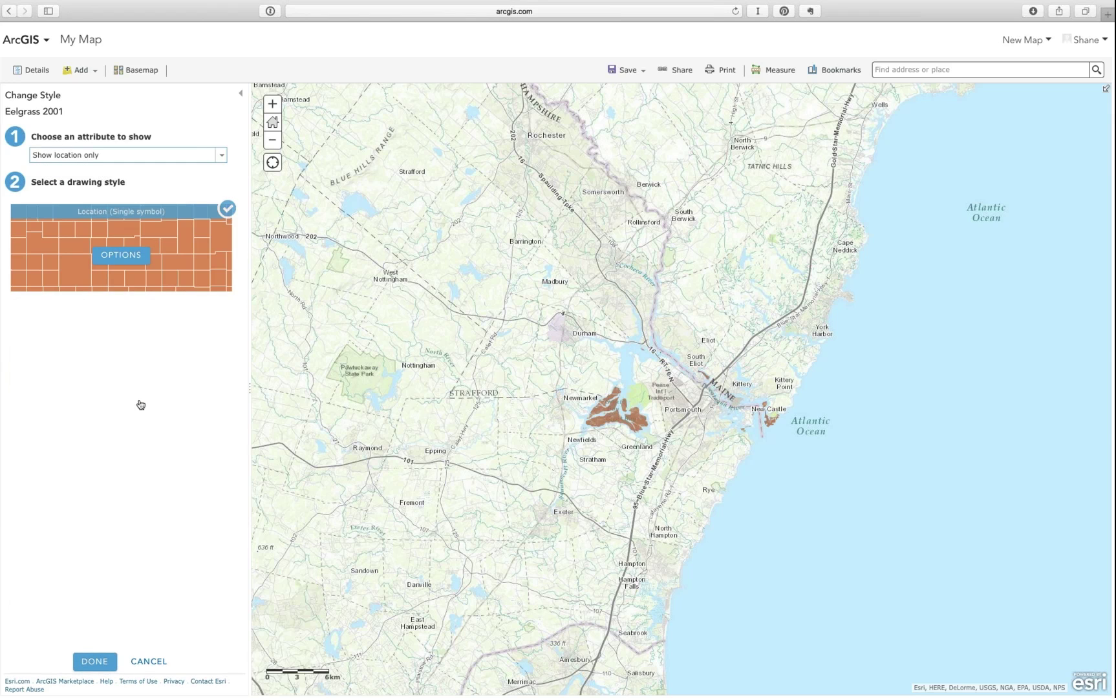
{"action": "left_click", "coordinate": [120, 256]}
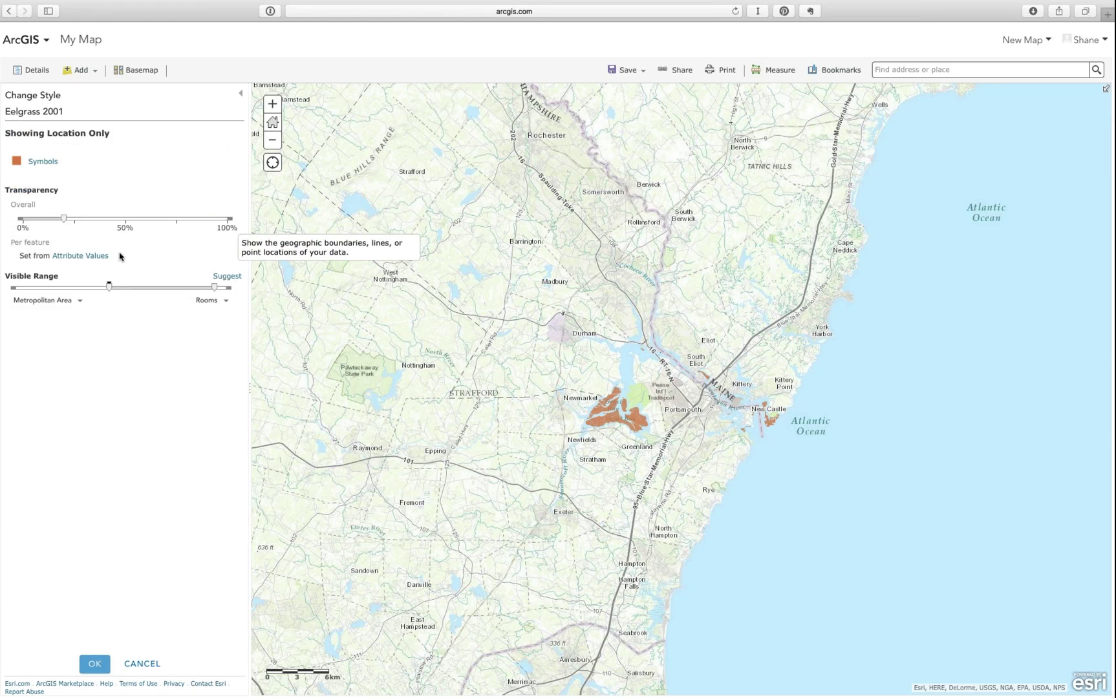
{"action": "left_click", "coordinate": [43, 162]}
{"action": "left_click", "coordinate": [329, 132]}
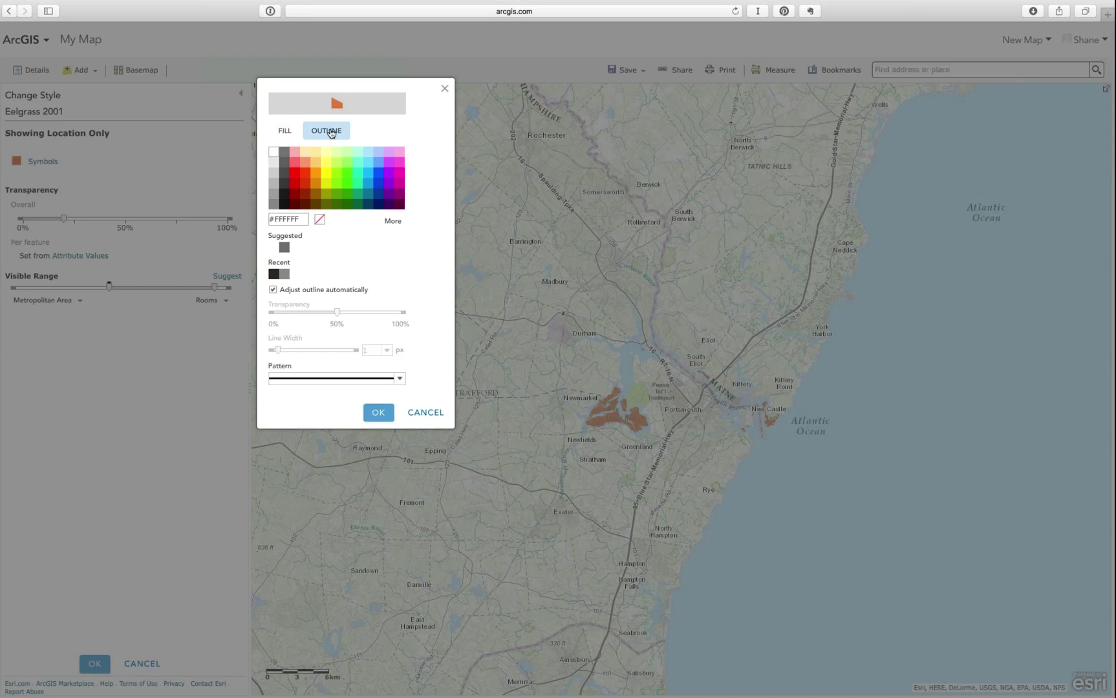
{"action": "left_click", "coordinate": [320, 220]}
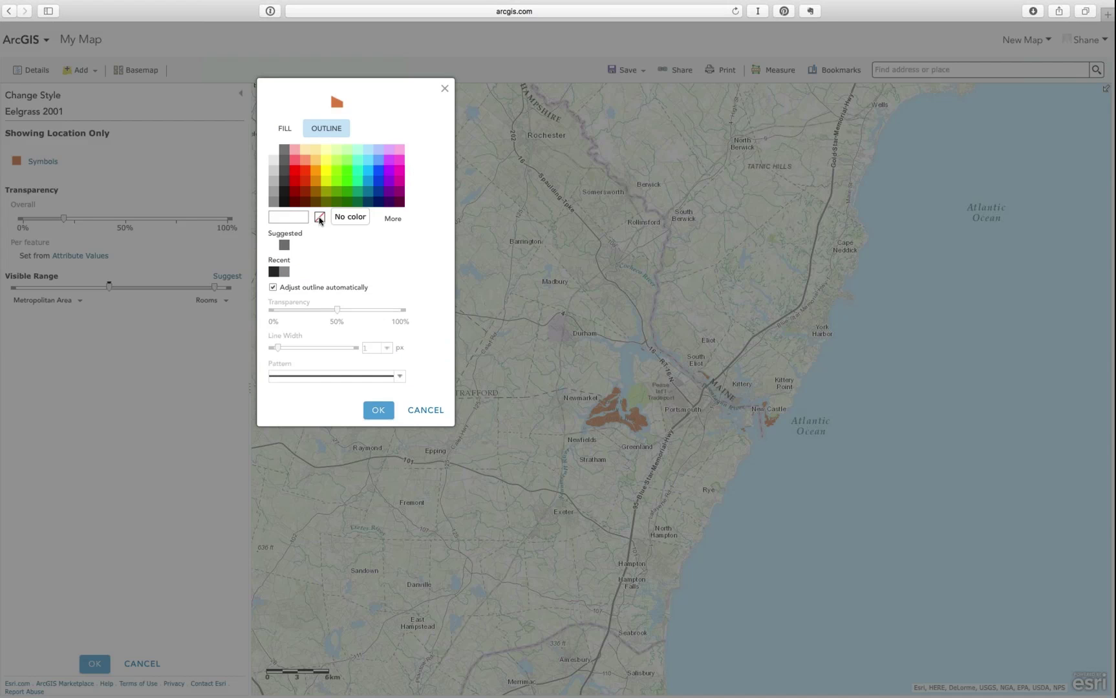
{"action": "left_click", "coordinate": [379, 411]}
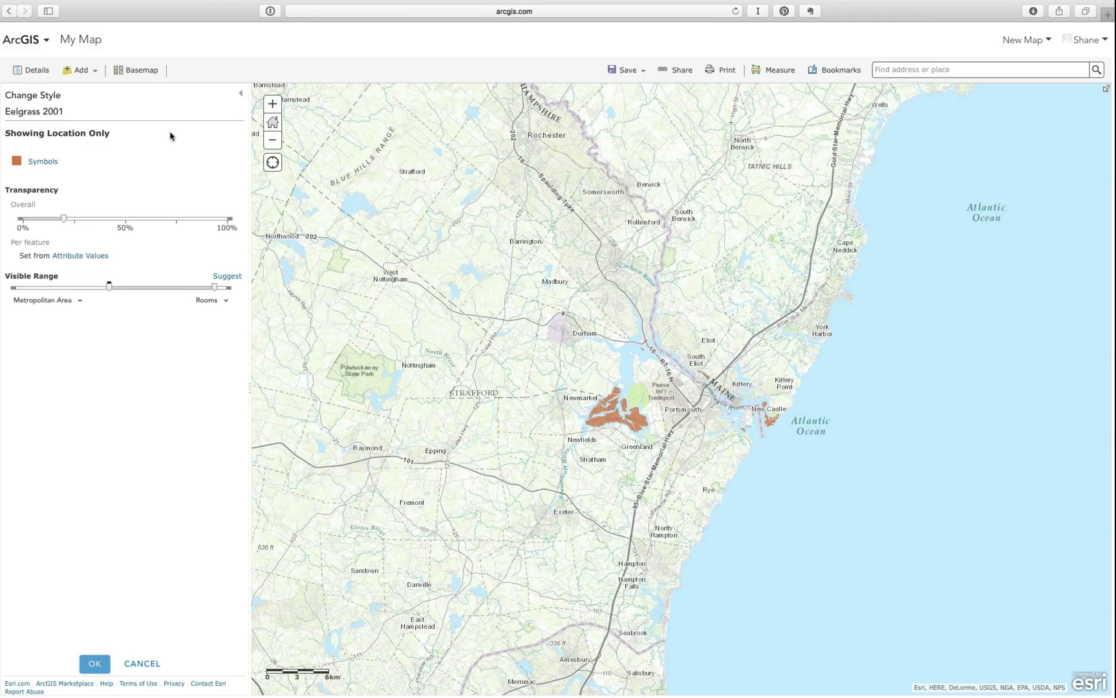
Change the basemap to Dark Gray Canvas and finish the Eelgrass 2001 style changes
{"action": "left_click", "coordinate": [145, 72]}
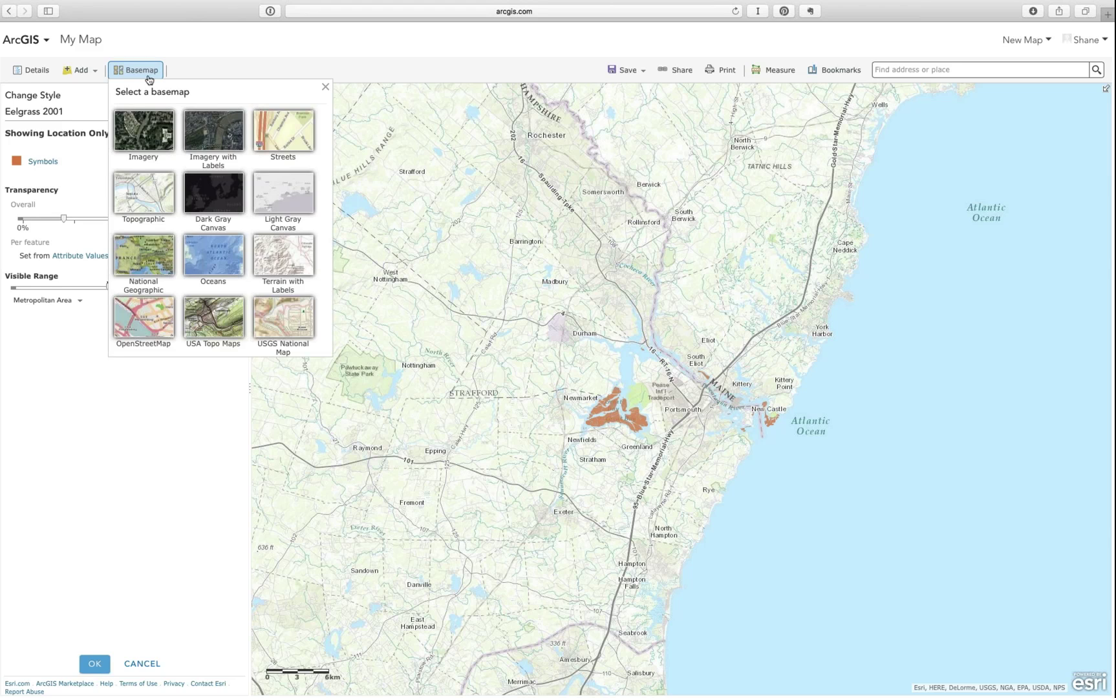
{"action": "left_click", "coordinate": [220, 206]}
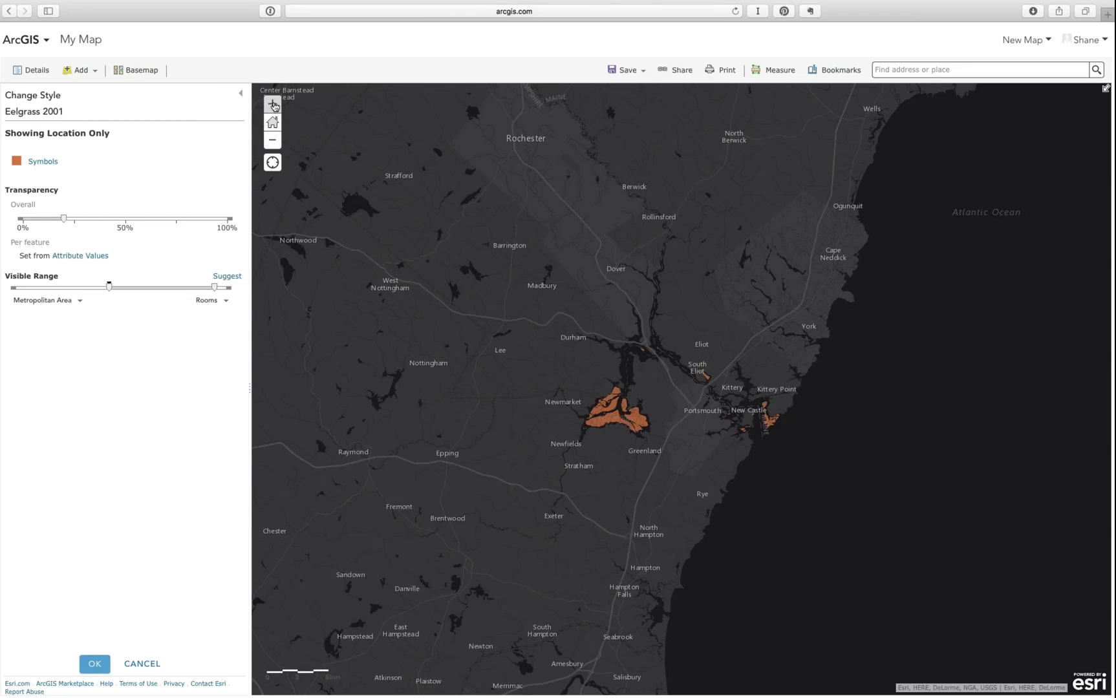
{"action": "double_click", "coordinate": [273, 104]}
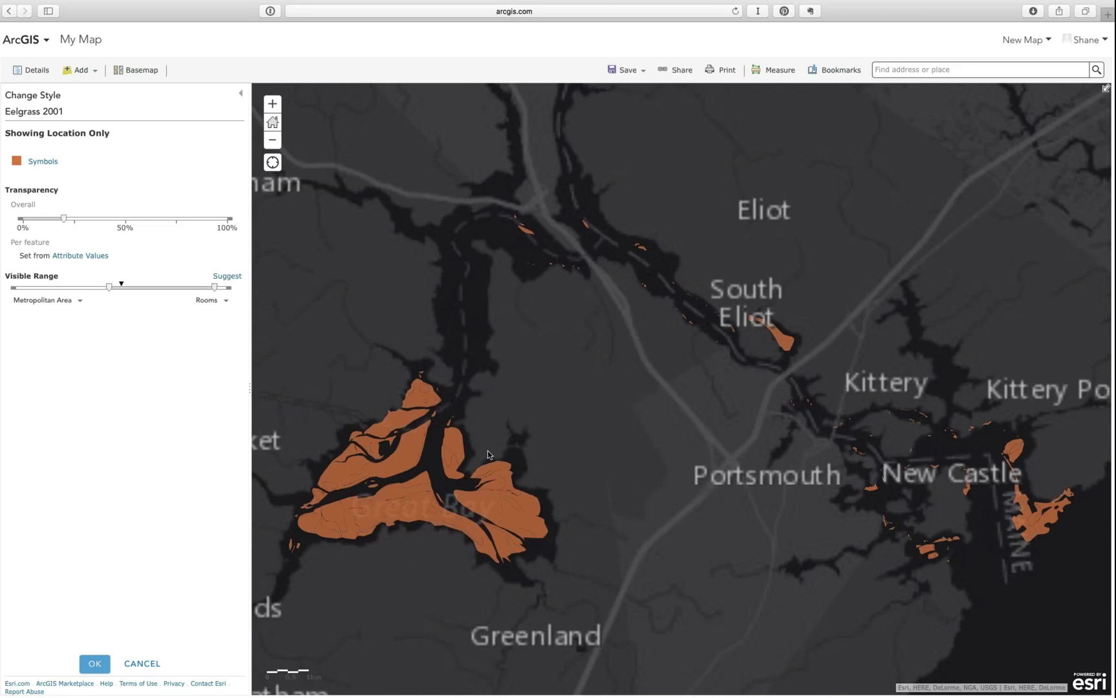
{"action": "left_click_drag", "start_coordinate": [566, 370], "coordinate": [568, 322]}
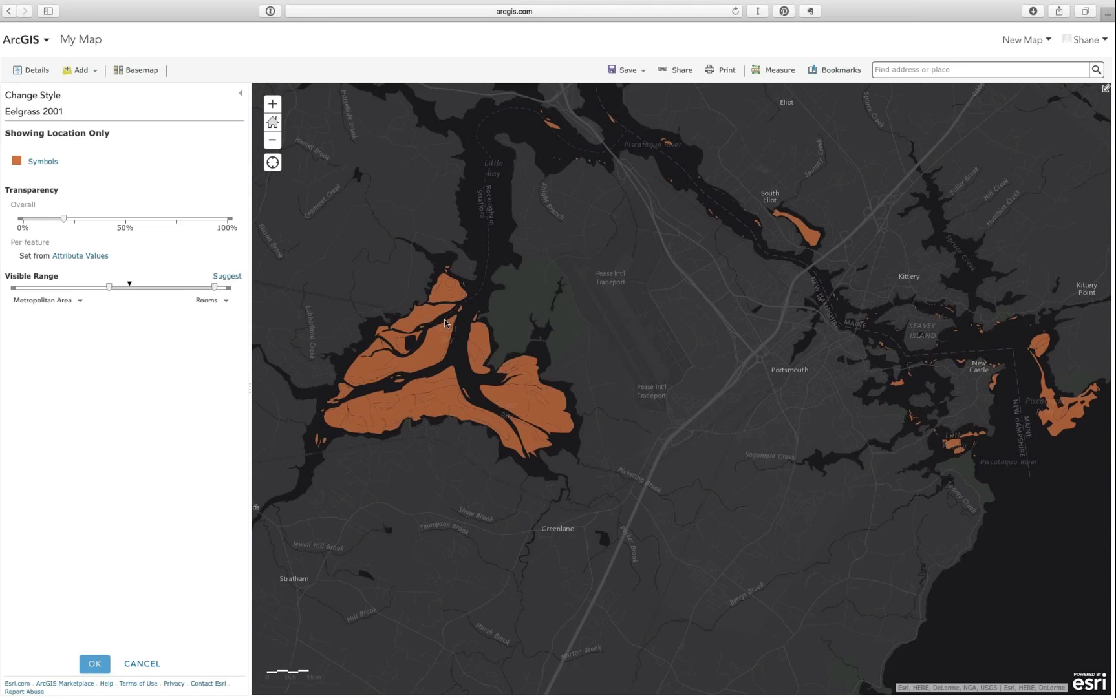
{"action": "left_click", "coordinate": [103, 657]}
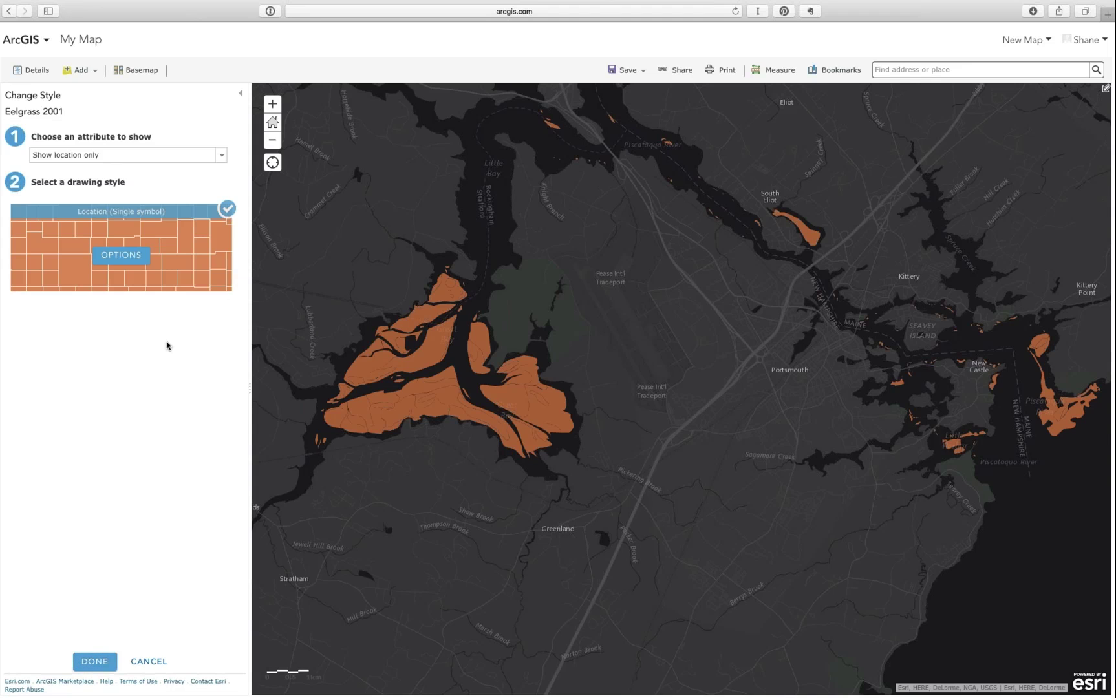
{"action": "left_click", "coordinate": [94, 661]}
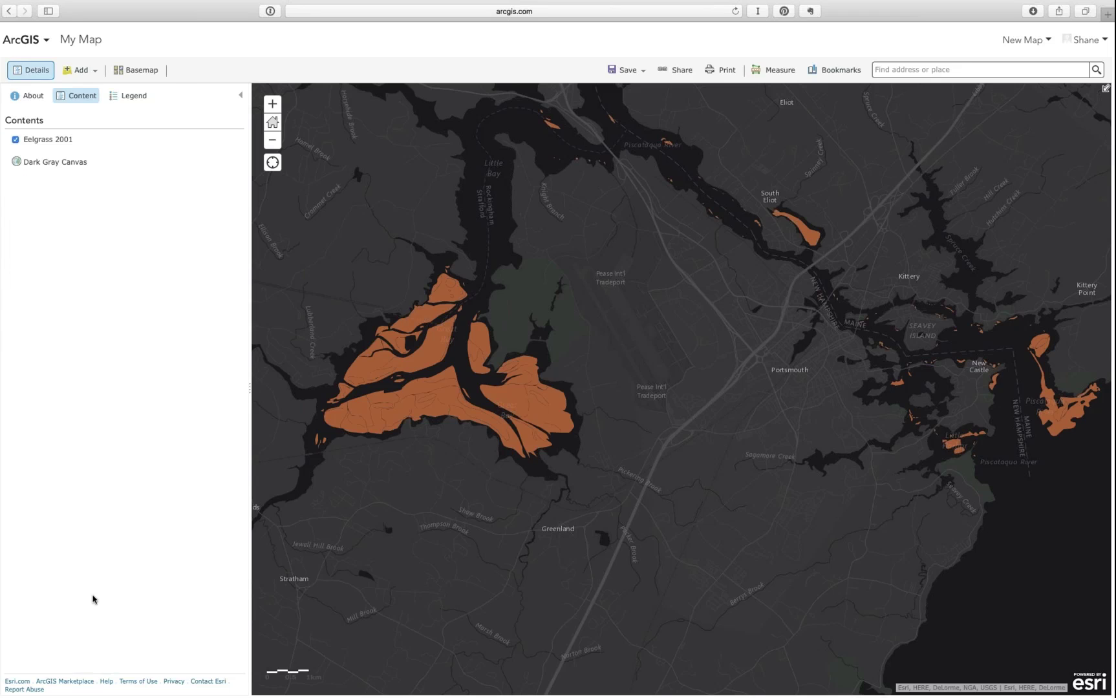
Import Eelgrass_2011.zip from the Webinar folder as a second map layer
{"action": "left_click", "coordinate": [83, 71]}
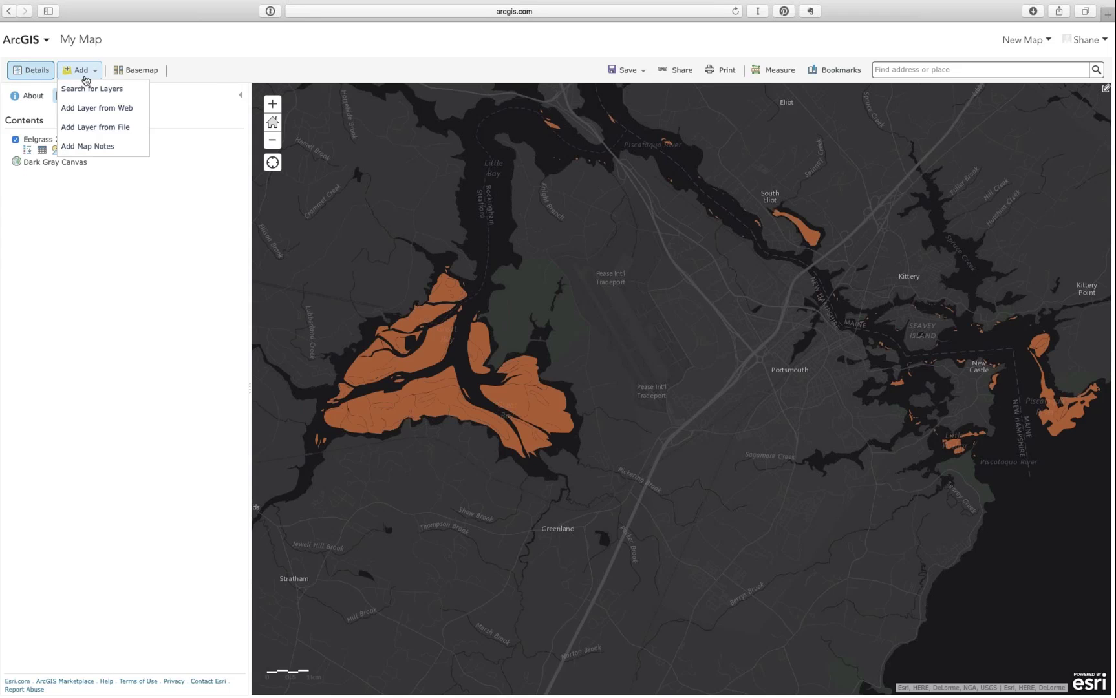
{"action": "left_click", "coordinate": [79, 127]}
{"action": "left_click", "coordinate": [474, 380]}
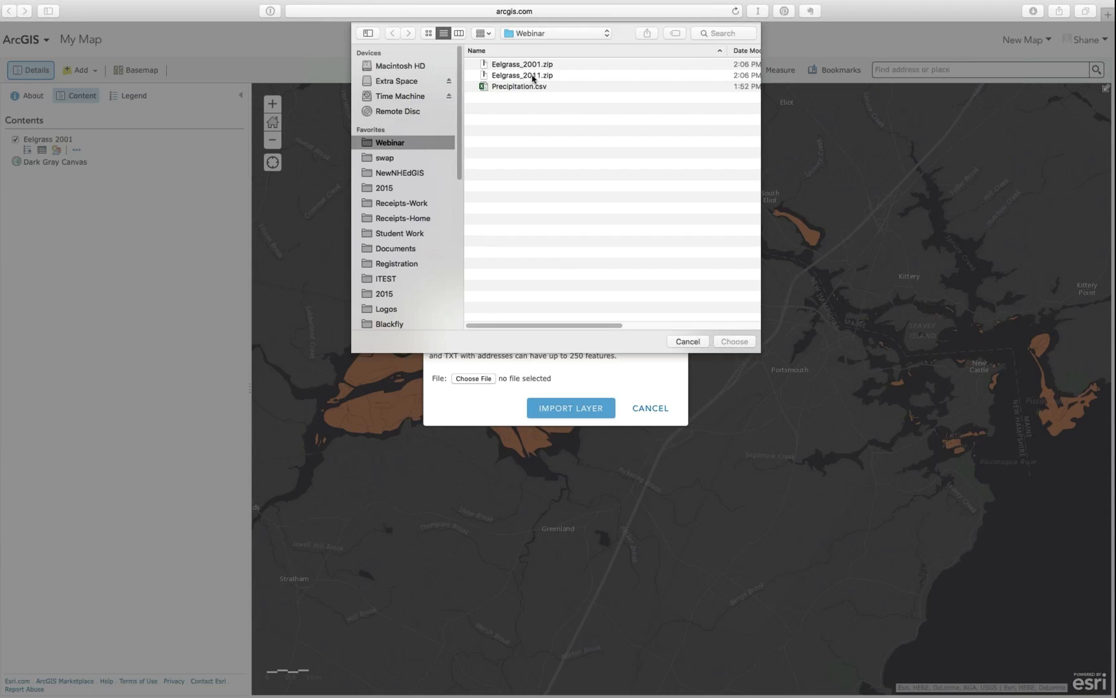
{"action": "left_click", "coordinate": [532, 76]}
{"action": "left_click", "coordinate": [734, 342]}
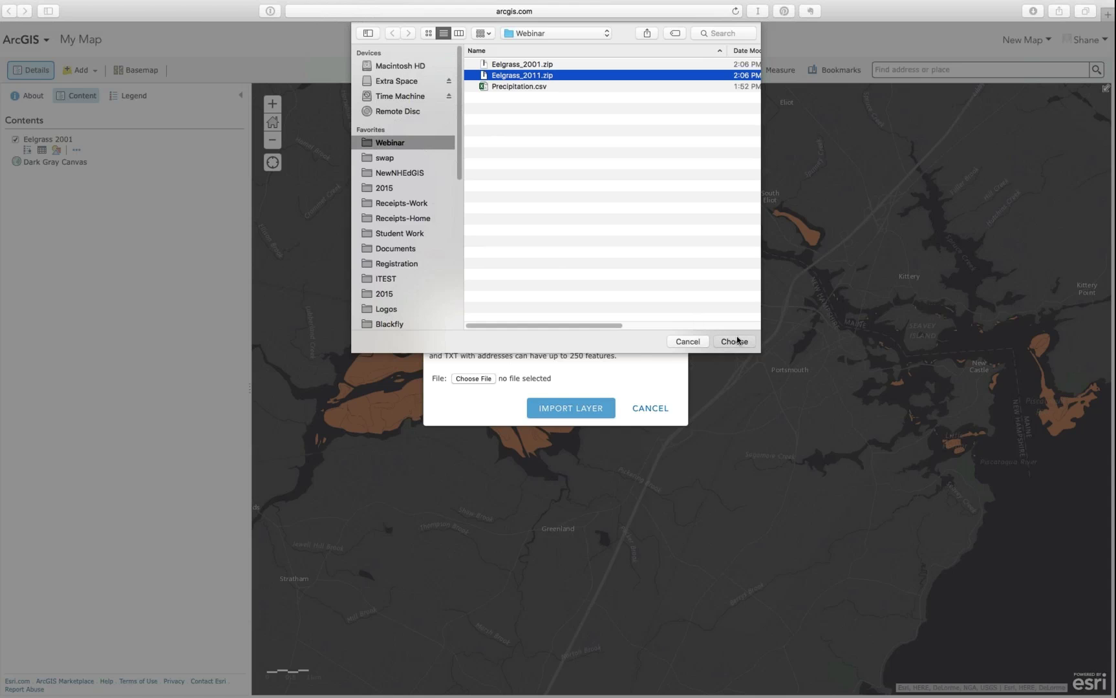
{"action": "left_click", "coordinate": [577, 434]}
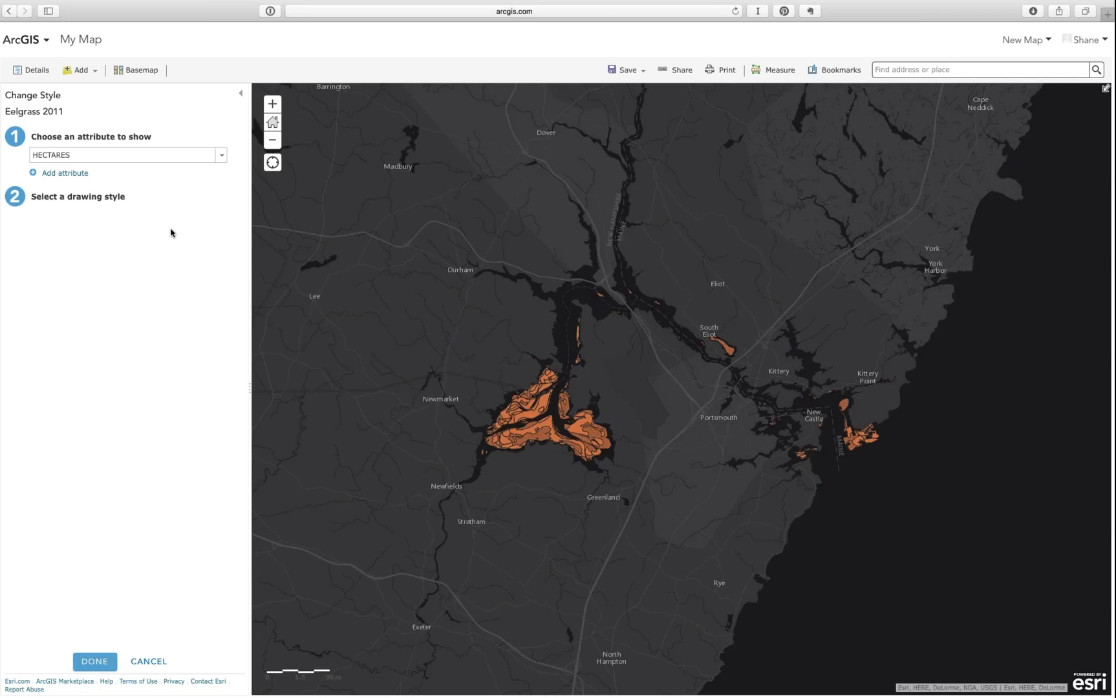
Style the Eelgrass 2011 layer to show location only with a light blue fill and no outline color, and apply the style
{"action": "left_click", "coordinate": [173, 158]}
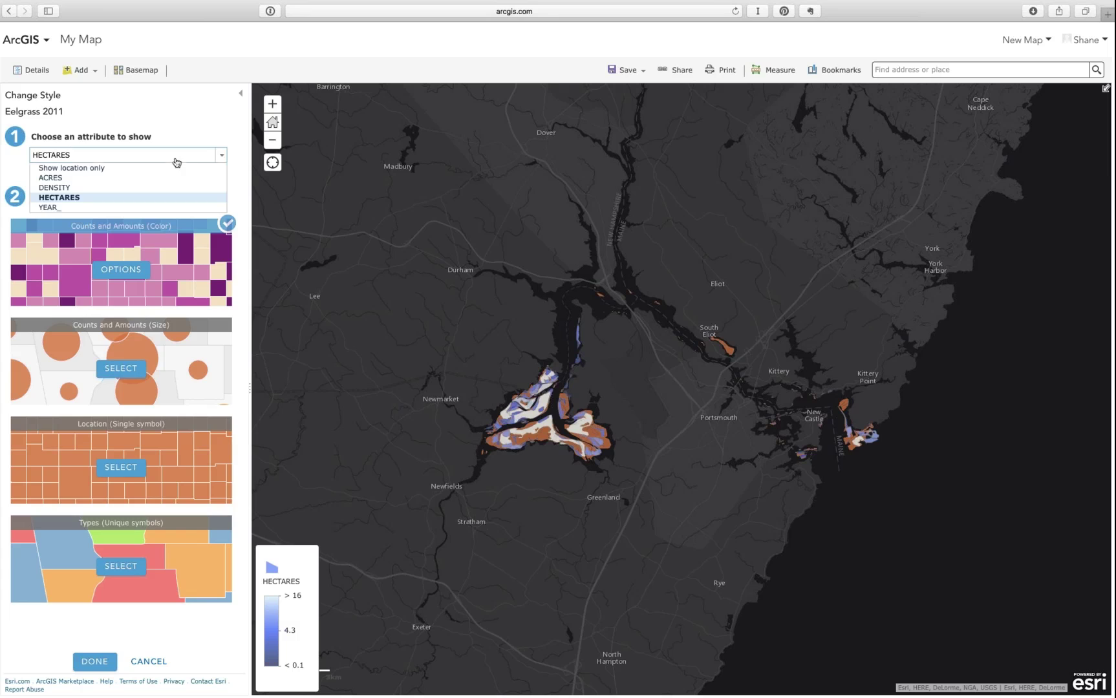
{"action": "left_click", "coordinate": [78, 169]}
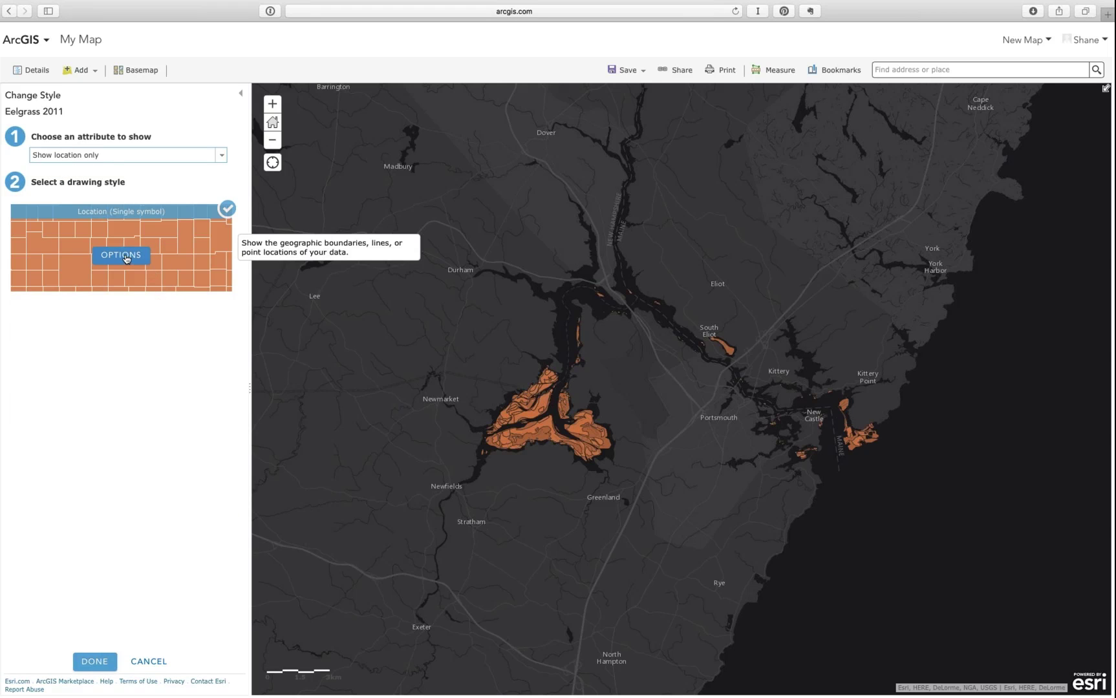
{"action": "left_click", "coordinate": [121, 255]}
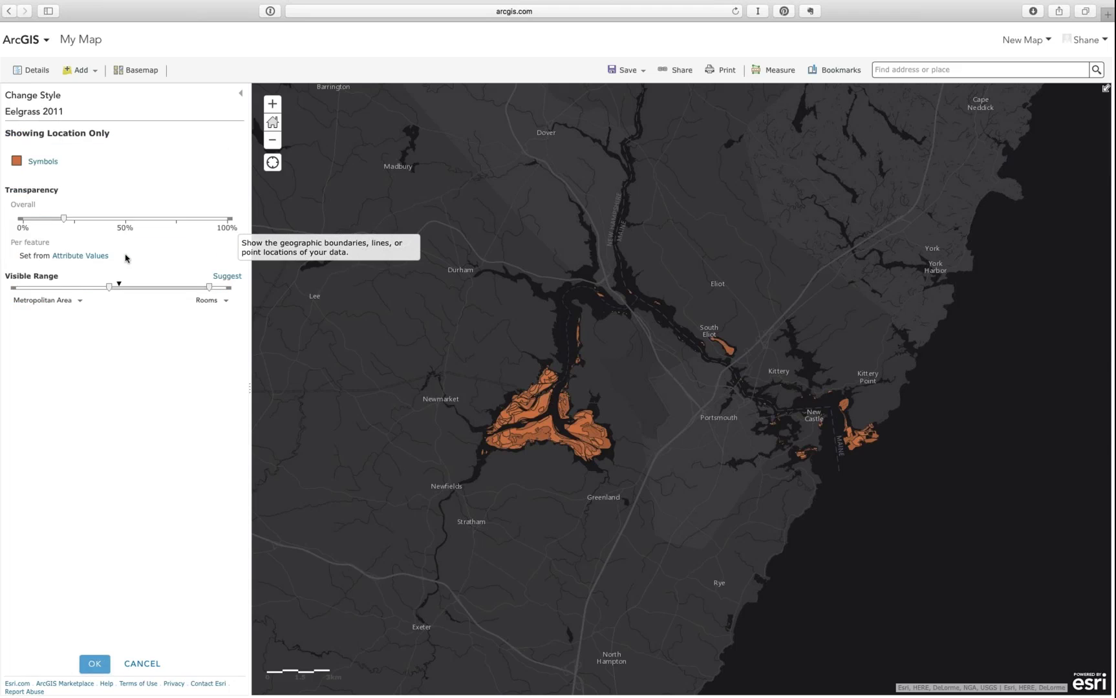
{"action": "left_click", "coordinate": [34, 162]}
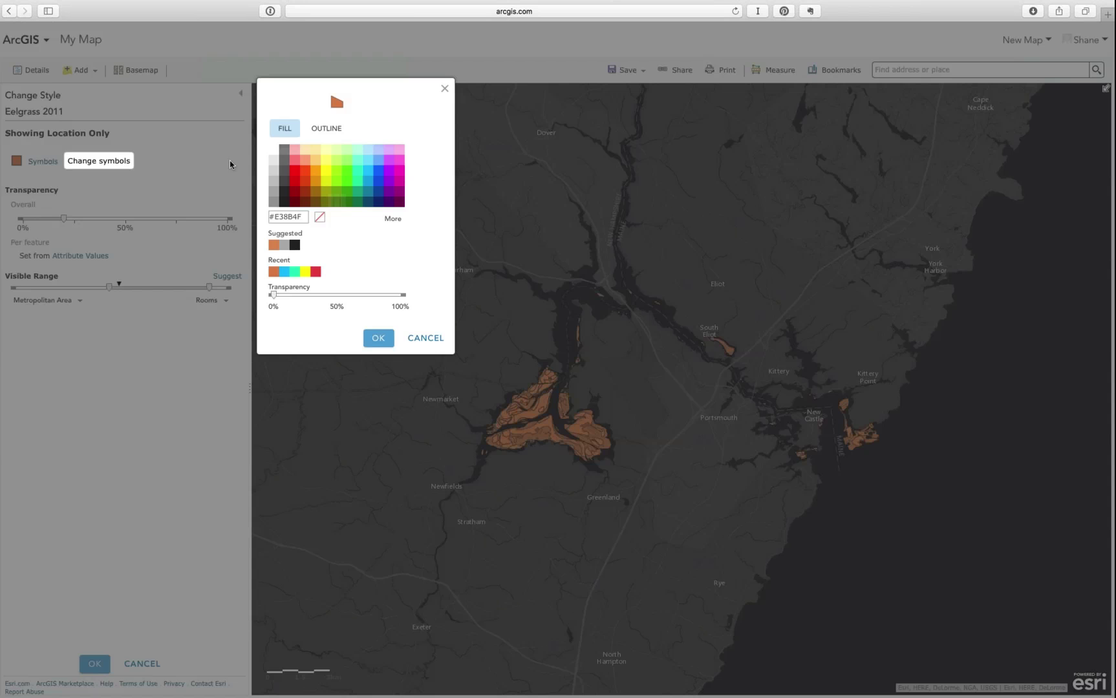
{"action": "left_click", "coordinate": [368, 164]}
{"action": "left_click", "coordinate": [322, 128]}
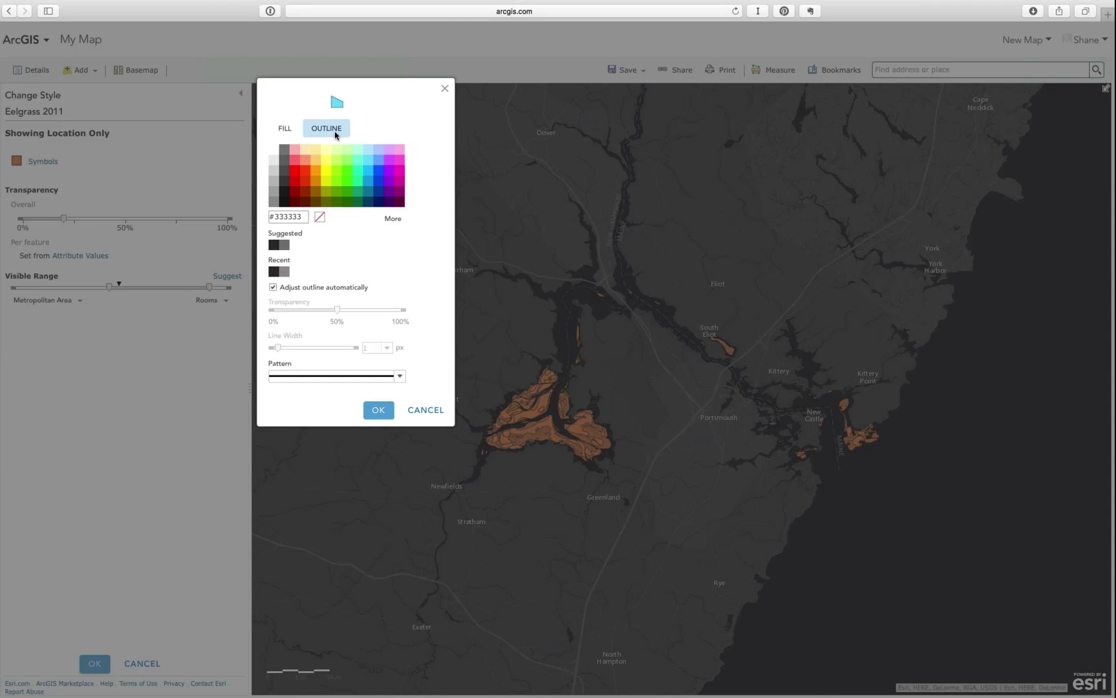
{"action": "left_click", "coordinate": [320, 218]}
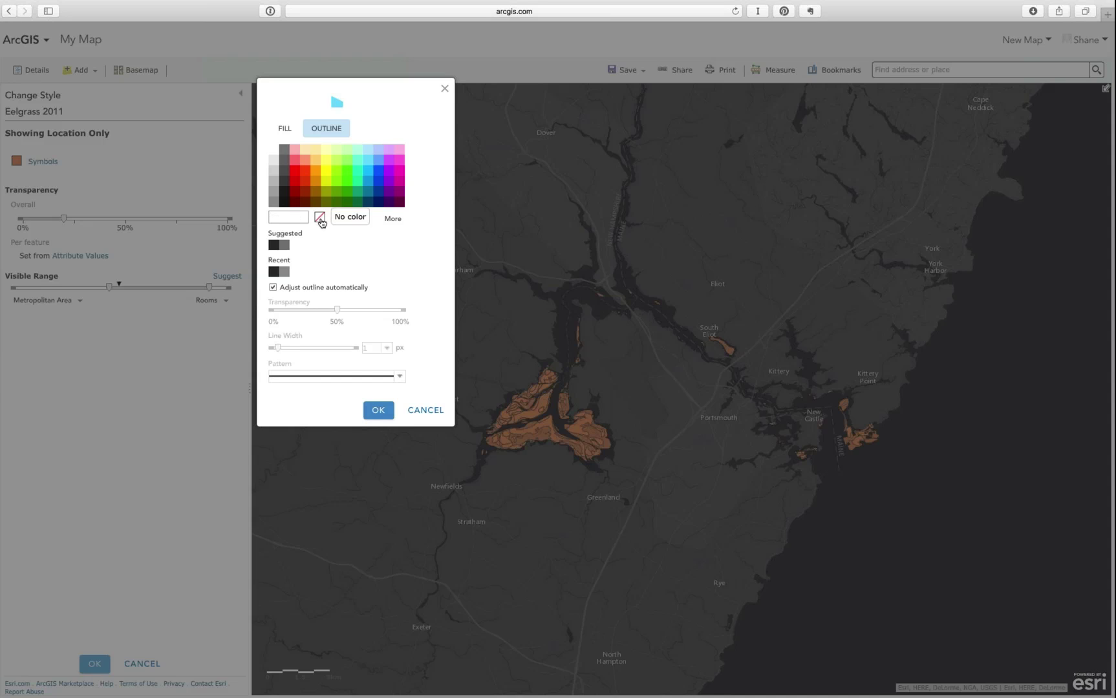
{"action": "left_click", "coordinate": [379, 410]}
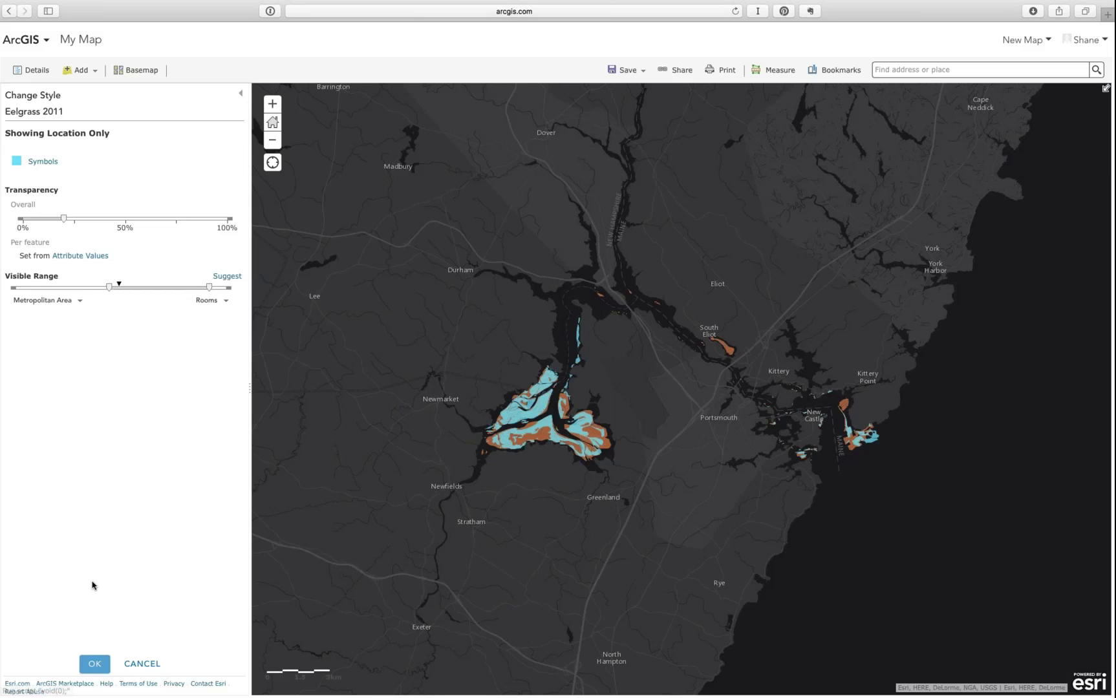
{"action": "left_click", "coordinate": [94, 664]}
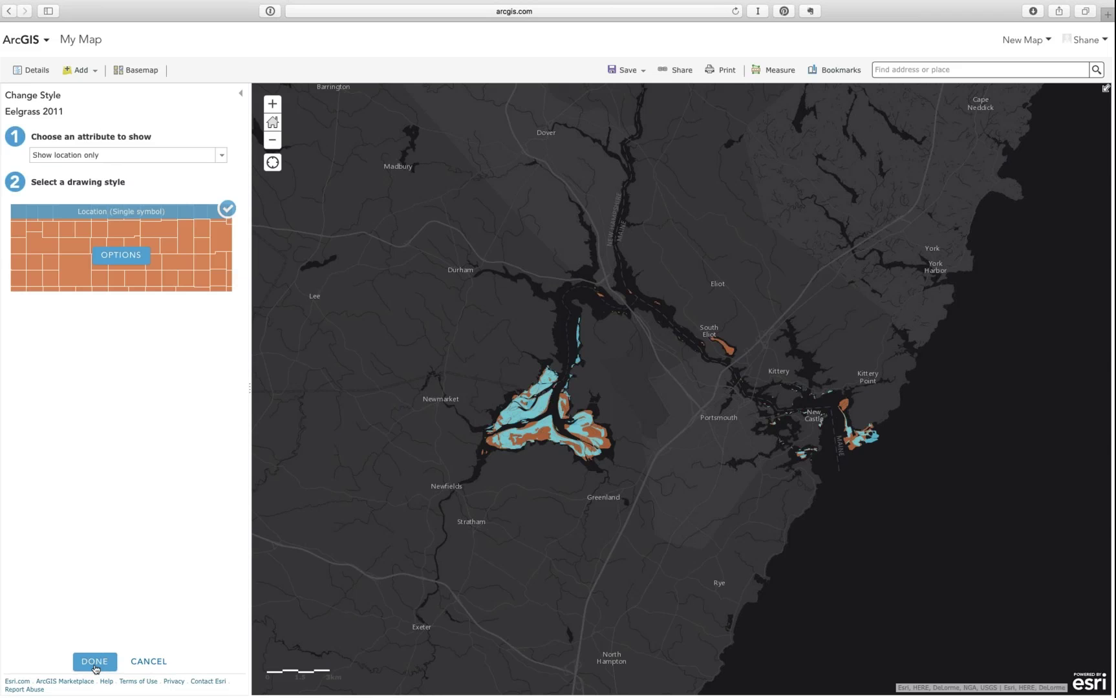
{"action": "left_click", "coordinate": [96, 664]}
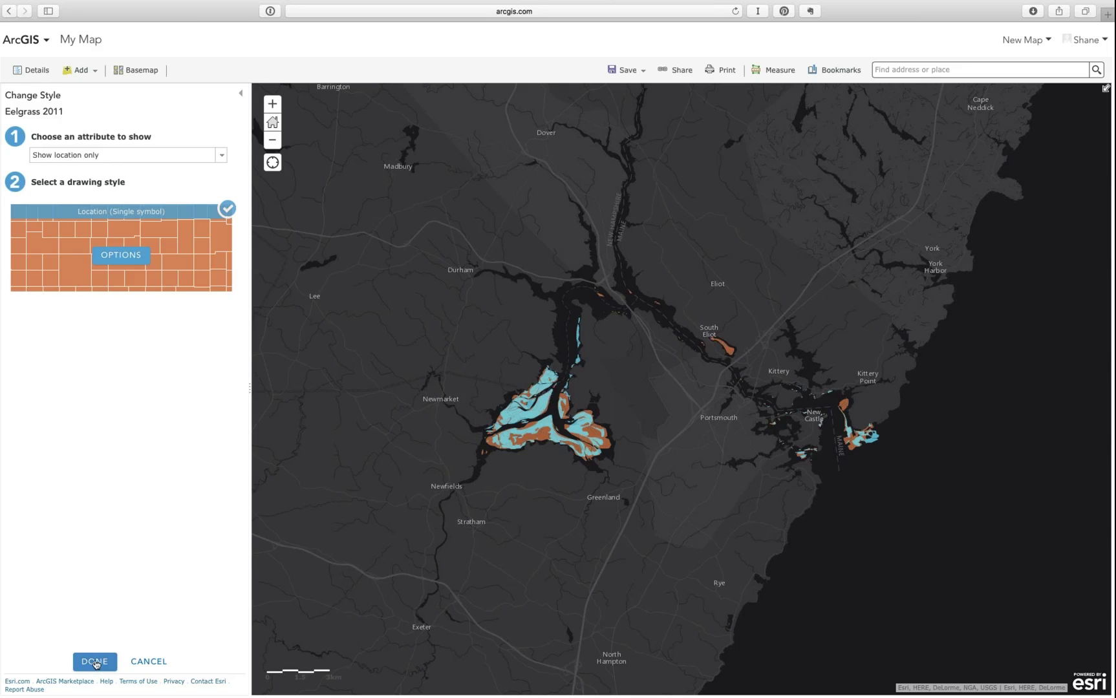
{"action": "left_click", "coordinate": [95, 663]}
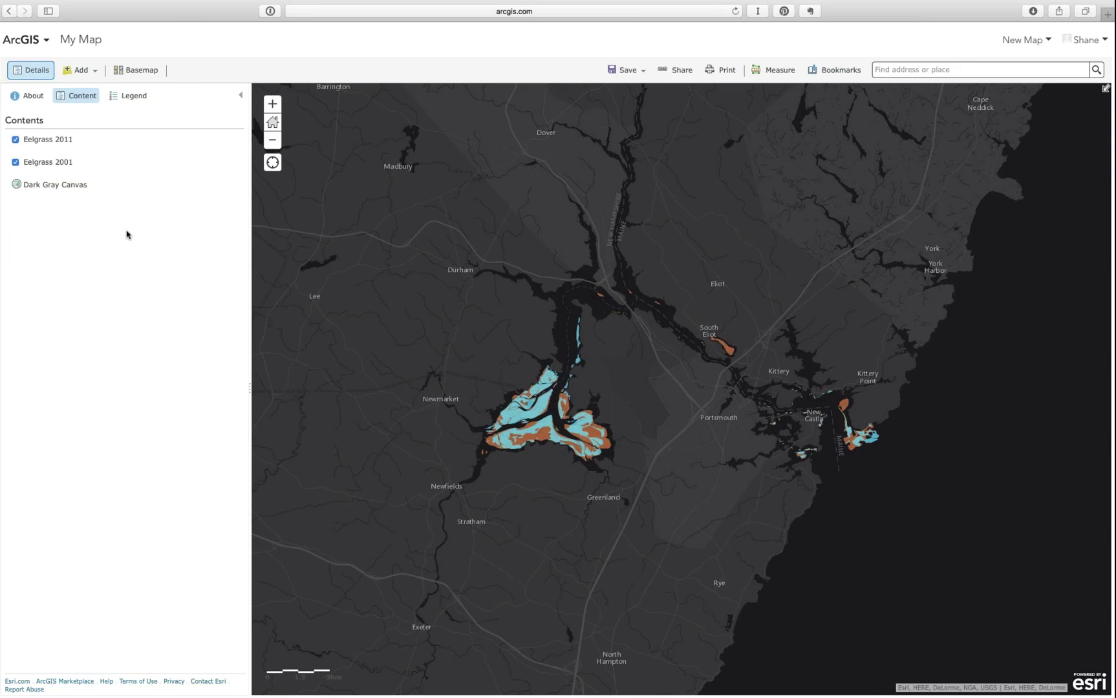
Display the legend and examine the 2001 and 2011 eelgrass areas around Great Bay up close
{"action": "left_click", "coordinate": [146, 110]}
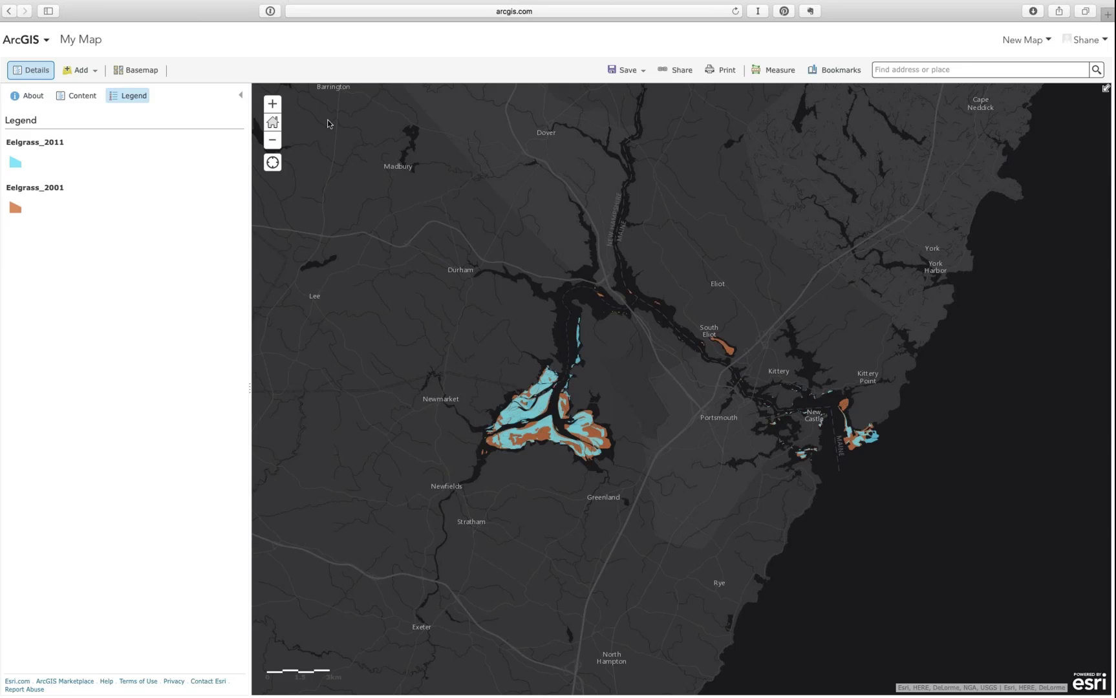
{"action": "left_click", "coordinate": [272, 103]}
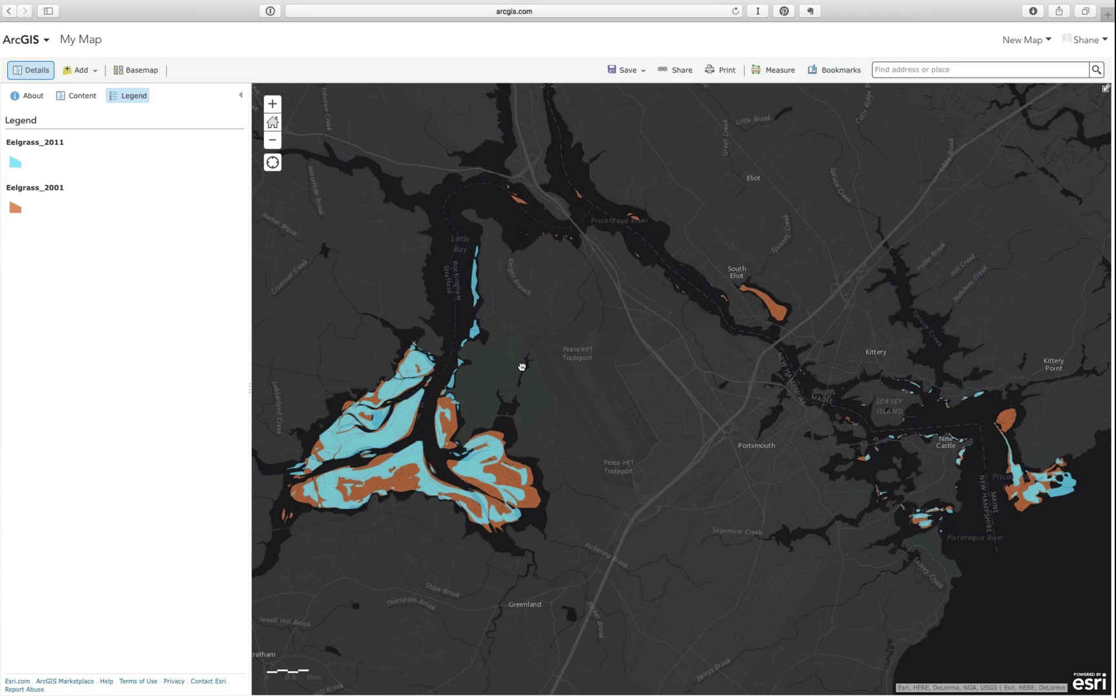
{"action": "left_click_drag", "start_coordinate": [522, 367], "coordinate": [635, 282]}
{"action": "left_click", "coordinate": [272, 103]}
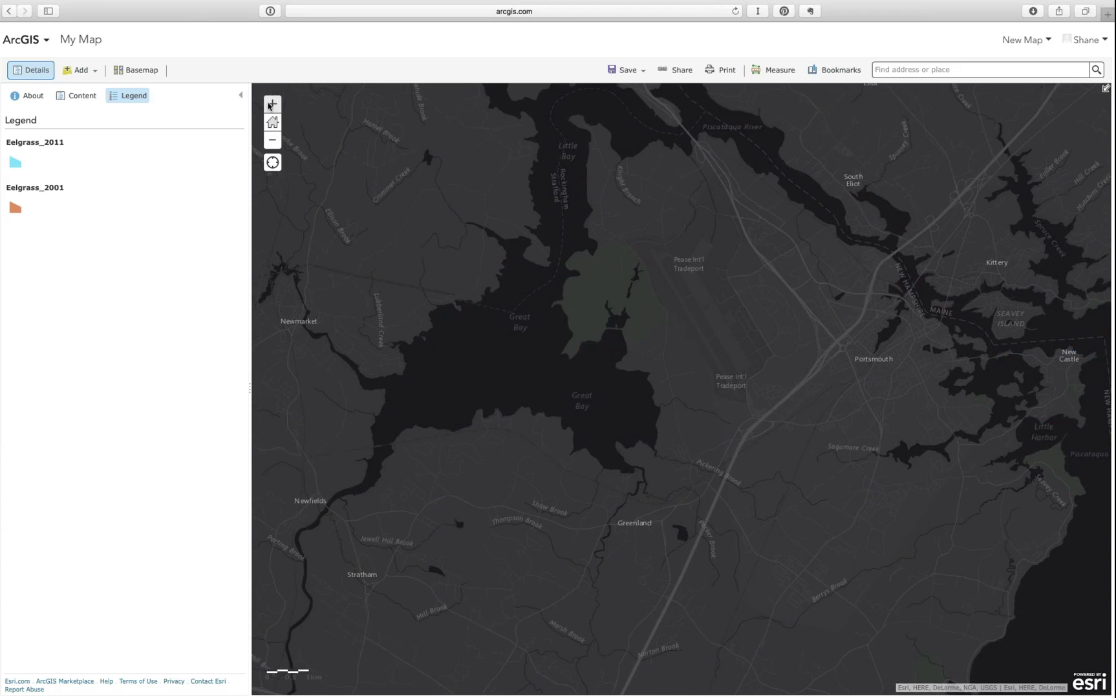
Try the Imagery basemap beneath the Great Bay eelgrass layers and switch back to Dark Gray Canvas
{"action": "left_click_drag", "start_coordinate": [398, 254], "coordinate": [564, 282]}
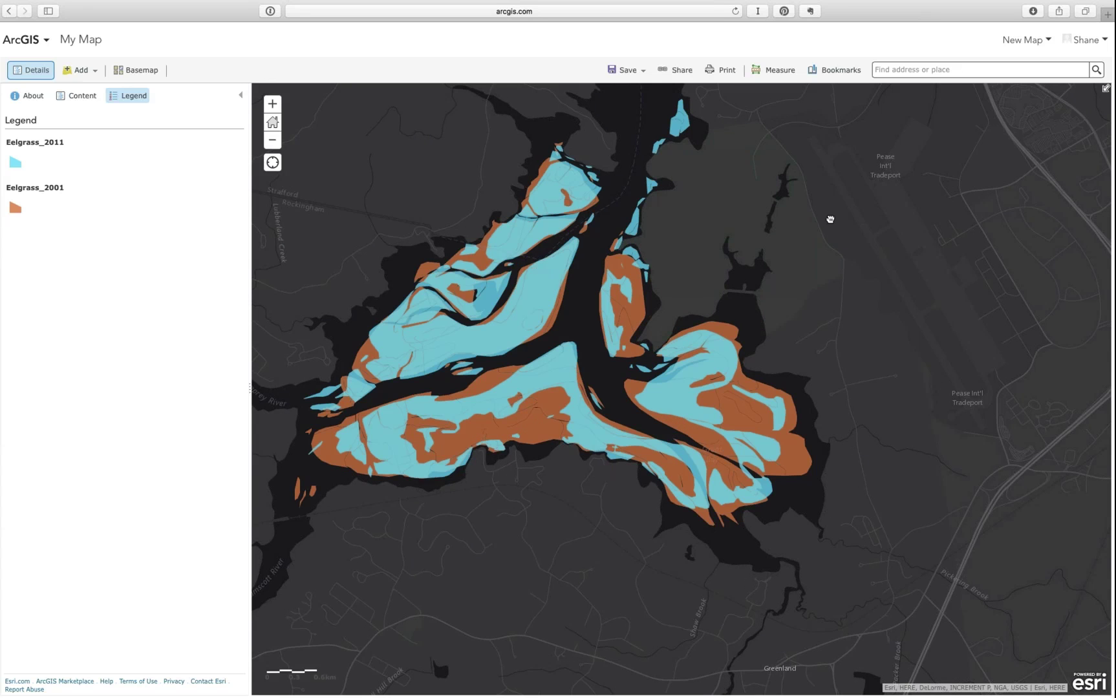
{"action": "left_click_drag", "start_coordinate": [825, 213], "coordinate": [550, 332]}
{"action": "left_click", "coordinate": [139, 70]}
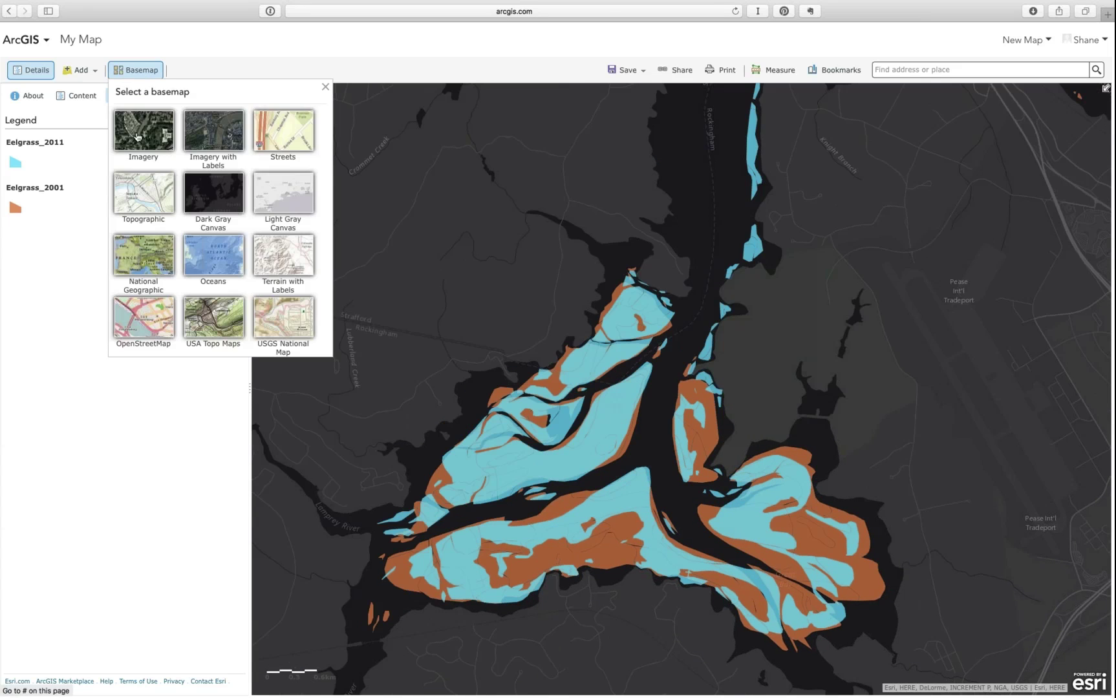
{"action": "left_click", "coordinate": [138, 136]}
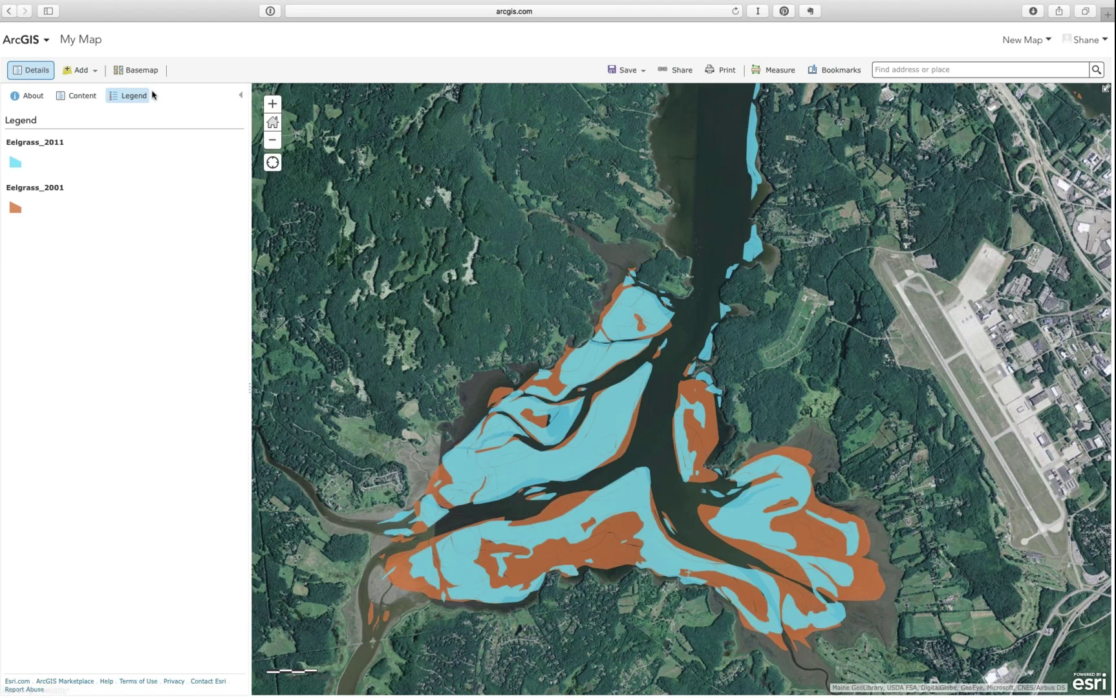
{"action": "left_click", "coordinate": [137, 76]}
{"action": "left_click", "coordinate": [207, 203]}
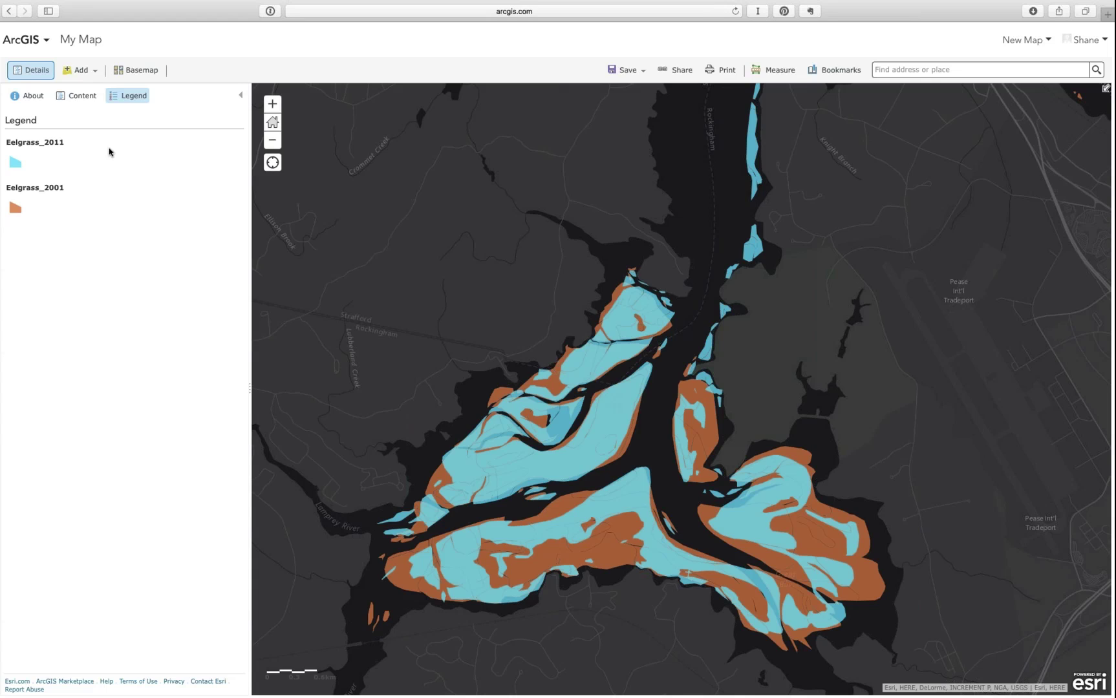
Start saving the map and enter "eelgrass demo" as its title
{"action": "left_click", "coordinate": [611, 78]}
{"action": "left_click", "coordinate": [618, 90]}
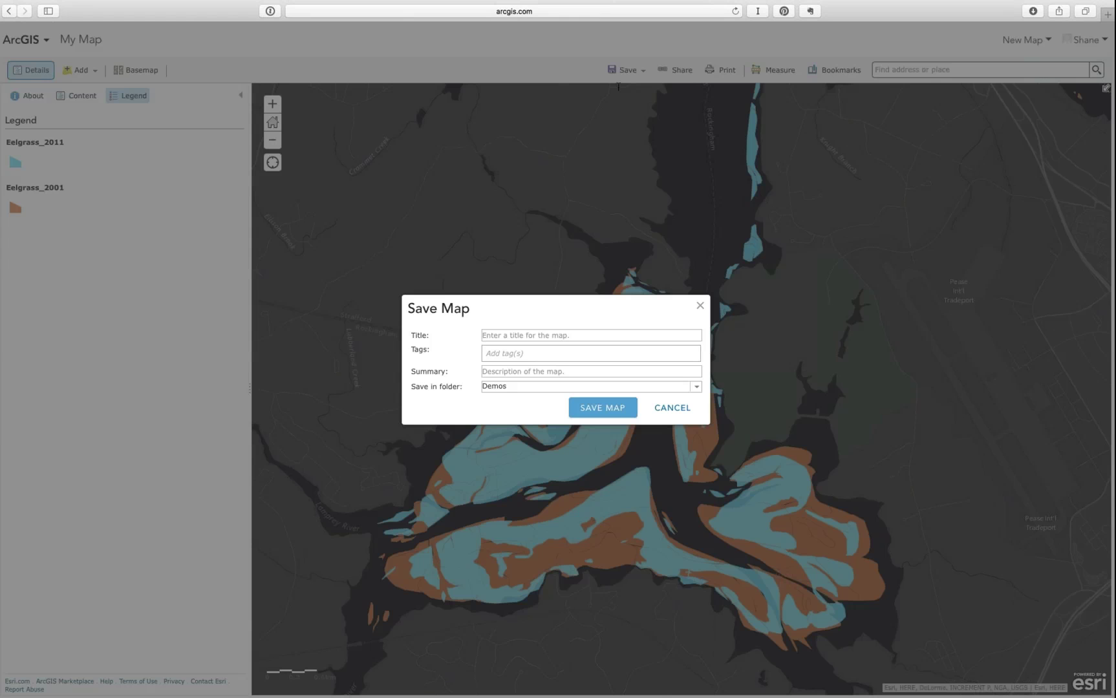
{"action": "left_click", "coordinate": [506, 336]}
{"action": "type", "text": "e"}
{"action": "key", "text": "BackSpace"}
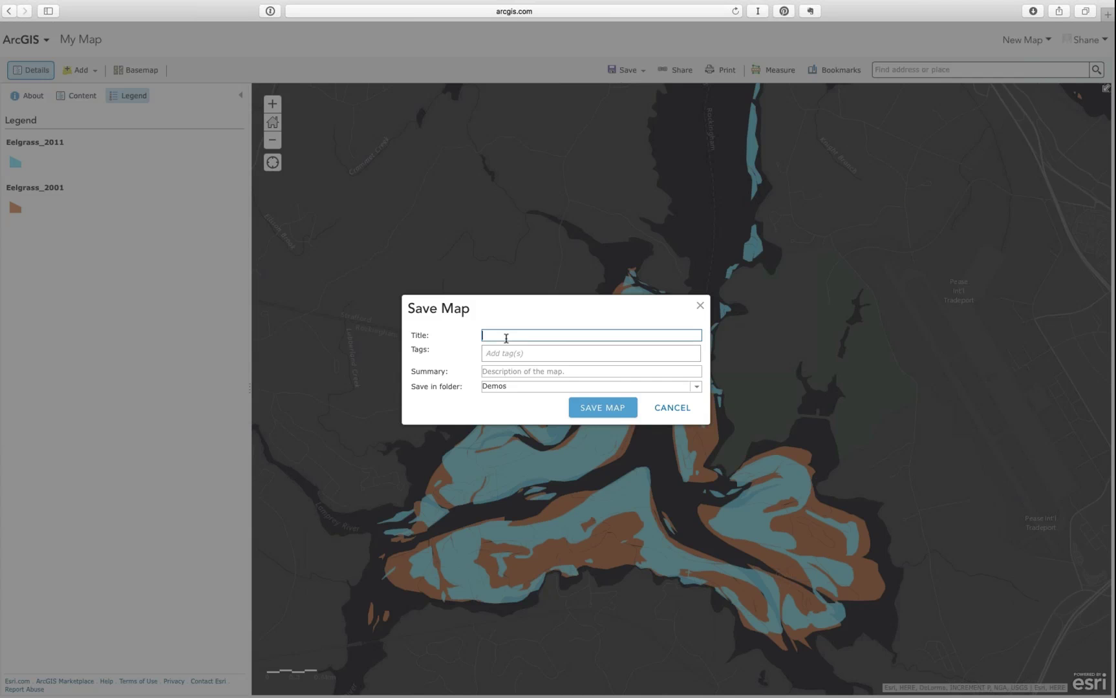
{"action": "type", "text": "eelgrass demo"}
{"action": "key", "text": "Tab"}
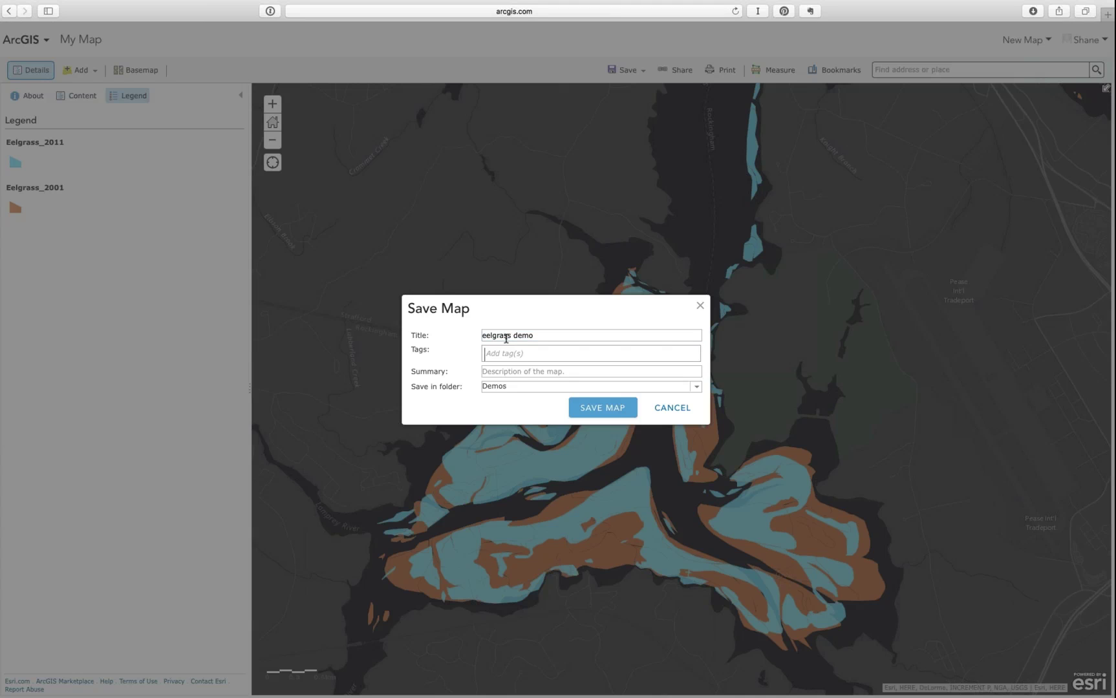
Add the tags srb, demo and eelgrass to the map being saved
{"action": "type", "text": "srb"}
{"action": "key", "text": "Return"}
{"action": "type", "text": "demo"}
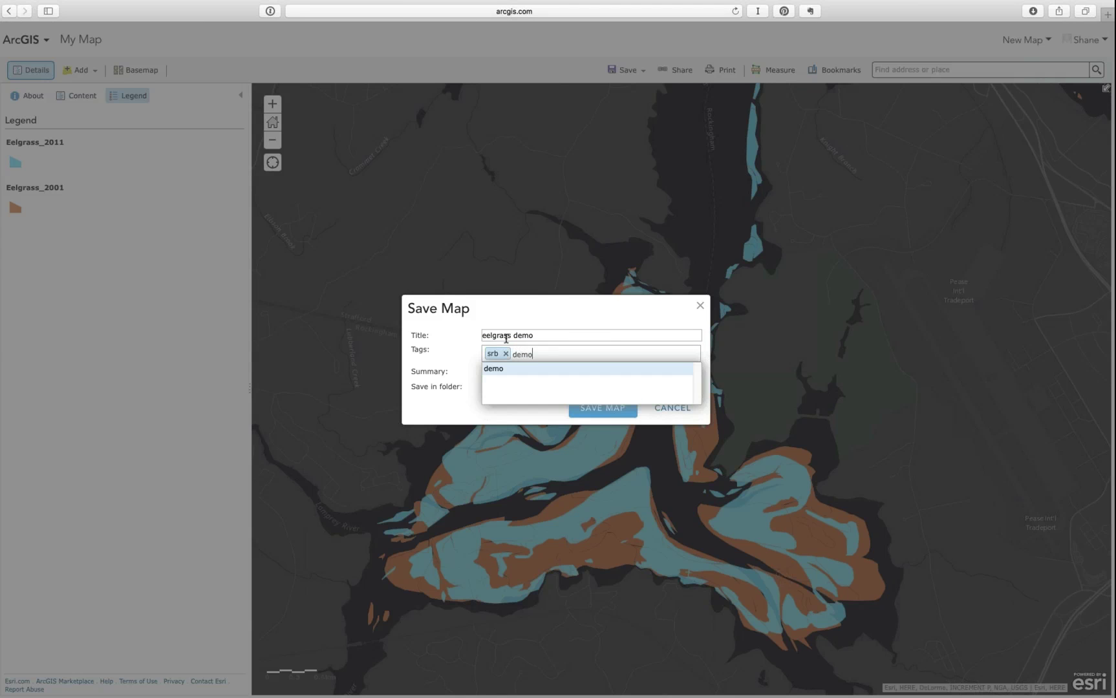
{"action": "key", "text": "Return"}
{"action": "type", "text": "e"}
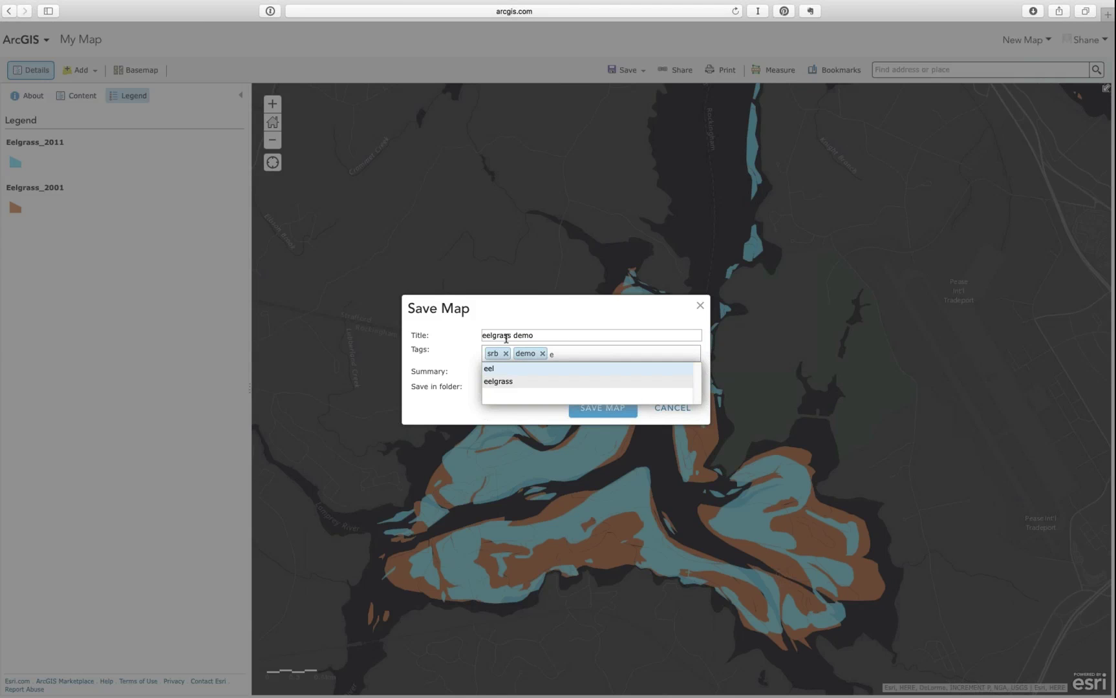
{"action": "key", "text": "Down"}
{"action": "key", "text": "Return"}
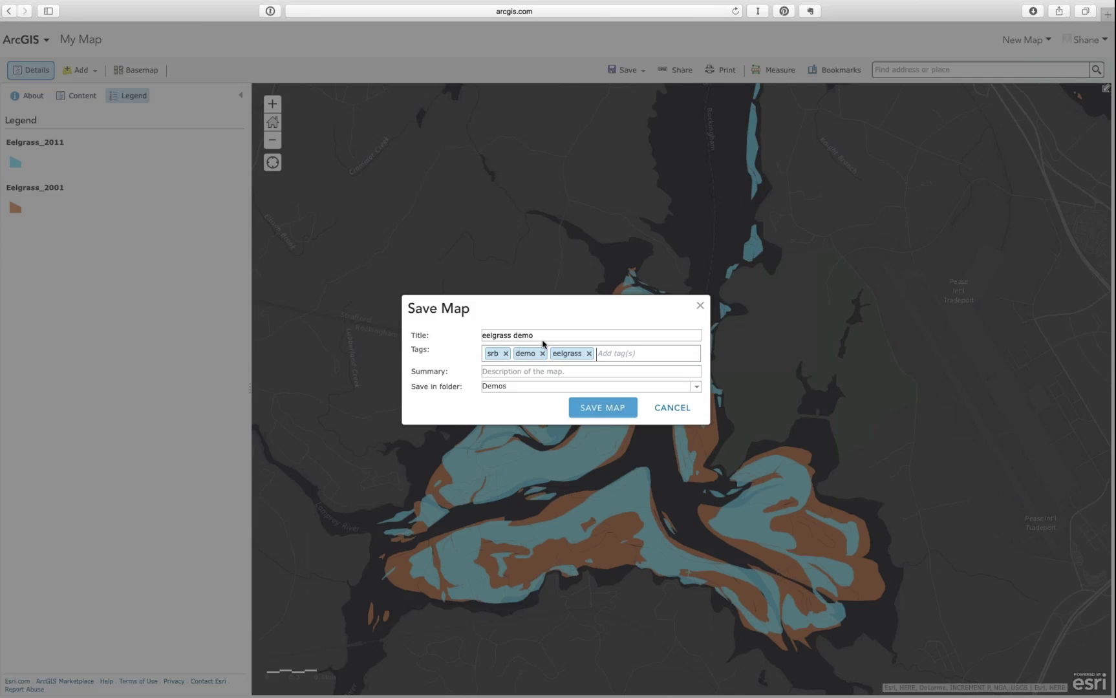
Copy the map title into the summary and save the map in the Demos folder
{"action": "left_click_drag", "start_coordinate": [538, 336], "coordinate": [476, 334]}
{"action": "key", "text": "ctrl+c"}
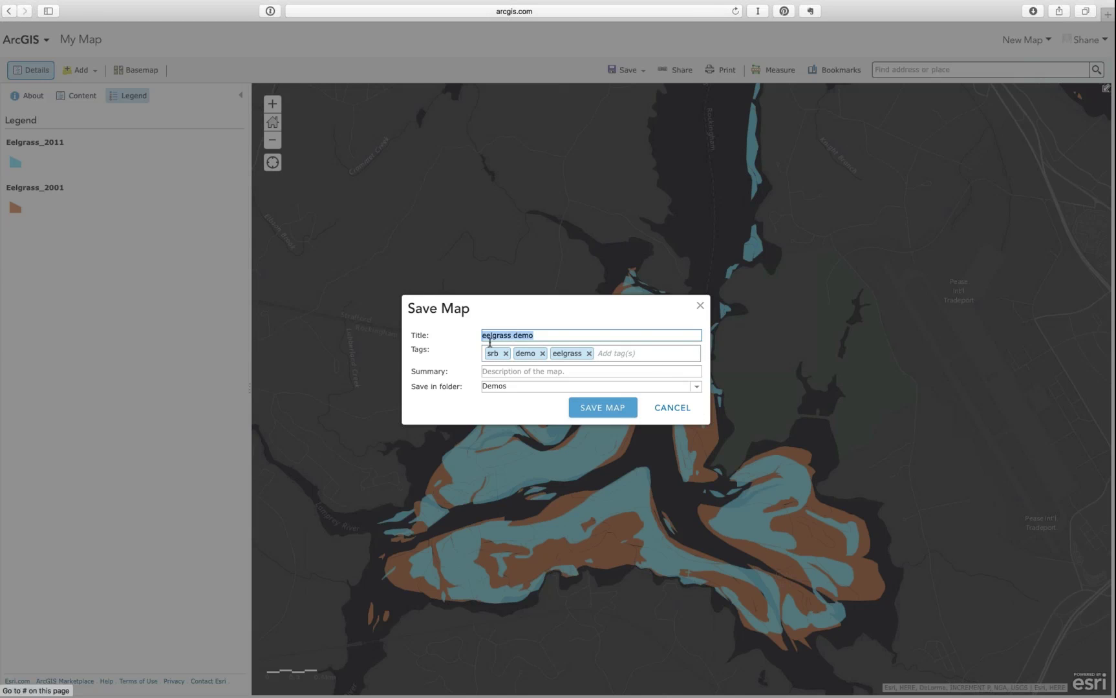
{"action": "left_click", "coordinate": [509, 371]}
{"action": "key", "text": "ctrl+v"}
{"action": "left_click", "coordinate": [601, 407]}
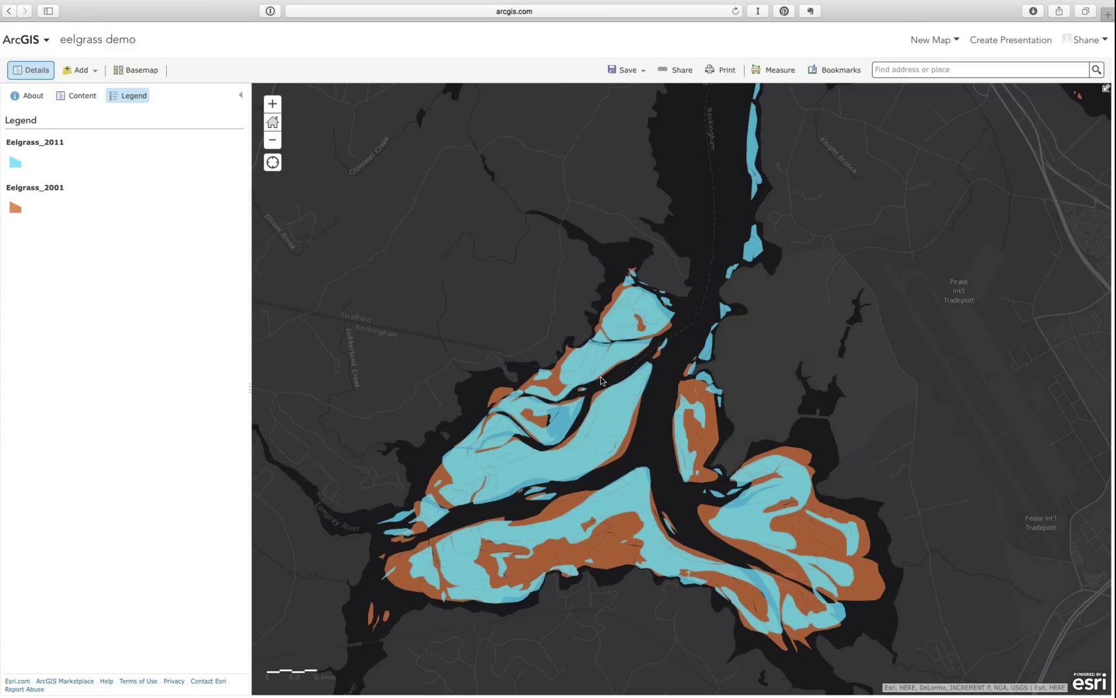
Share the eelgrass map with everyone (public) and start creating a web app from it
{"action": "left_click", "coordinate": [678, 72]}
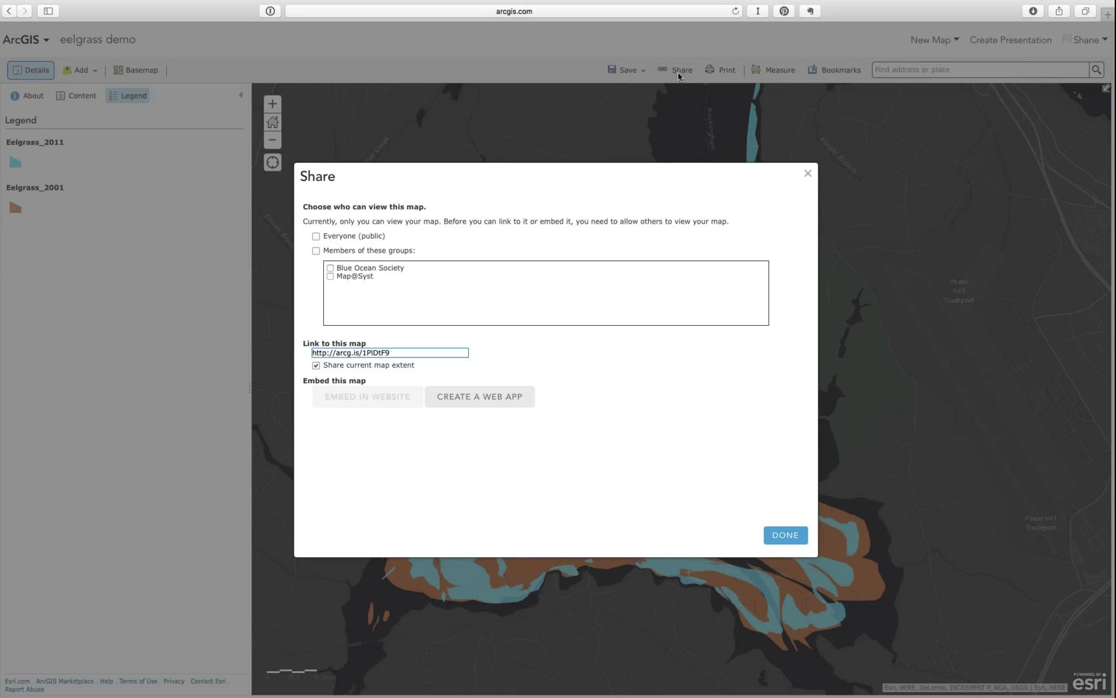
{"action": "left_click", "coordinate": [315, 235]}
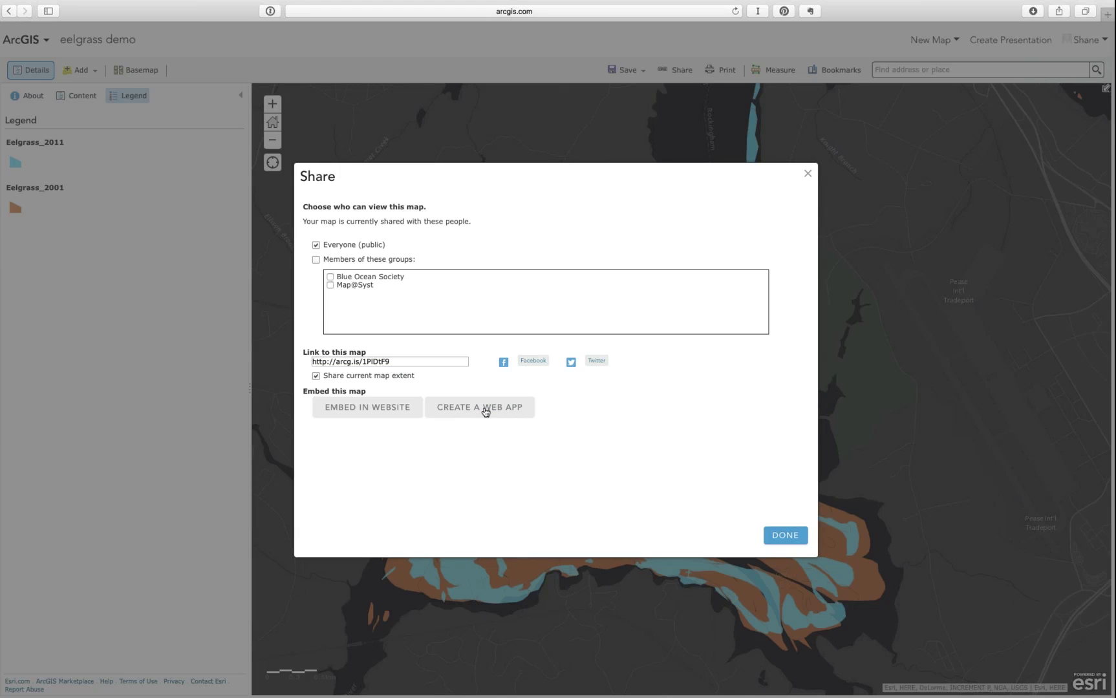
{"action": "left_click", "coordinate": [485, 408]}
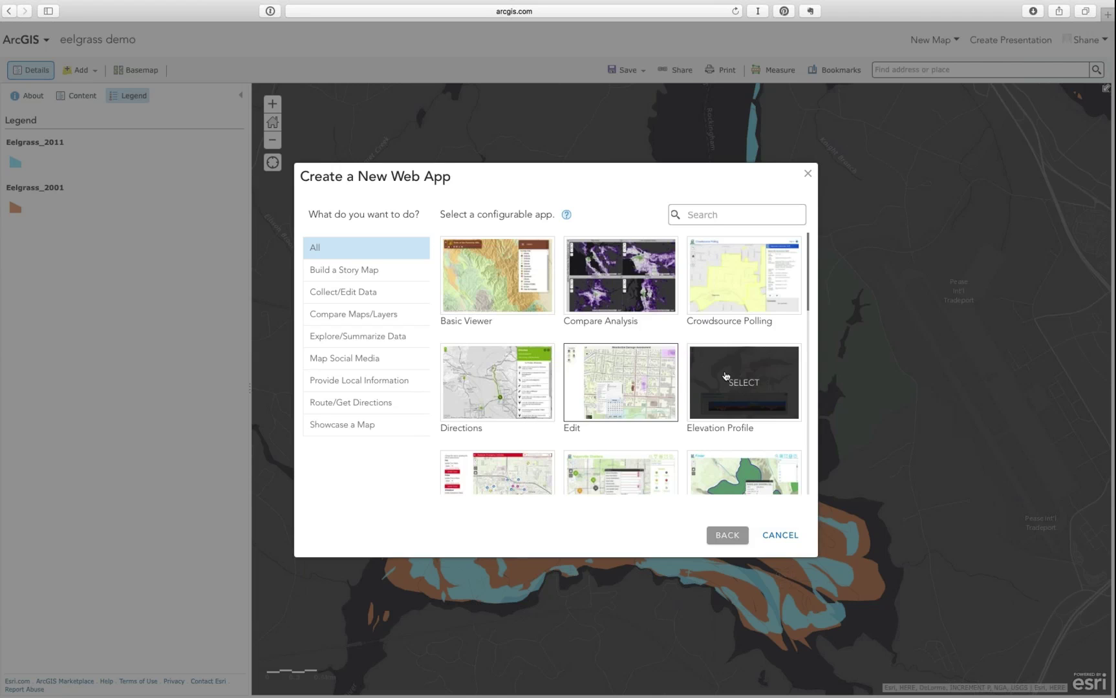
Find the Map Tools template among the configurable apps and create an app from it
{"action": "left_click_drag", "start_coordinate": [807, 278], "coordinate": [811, 216]}
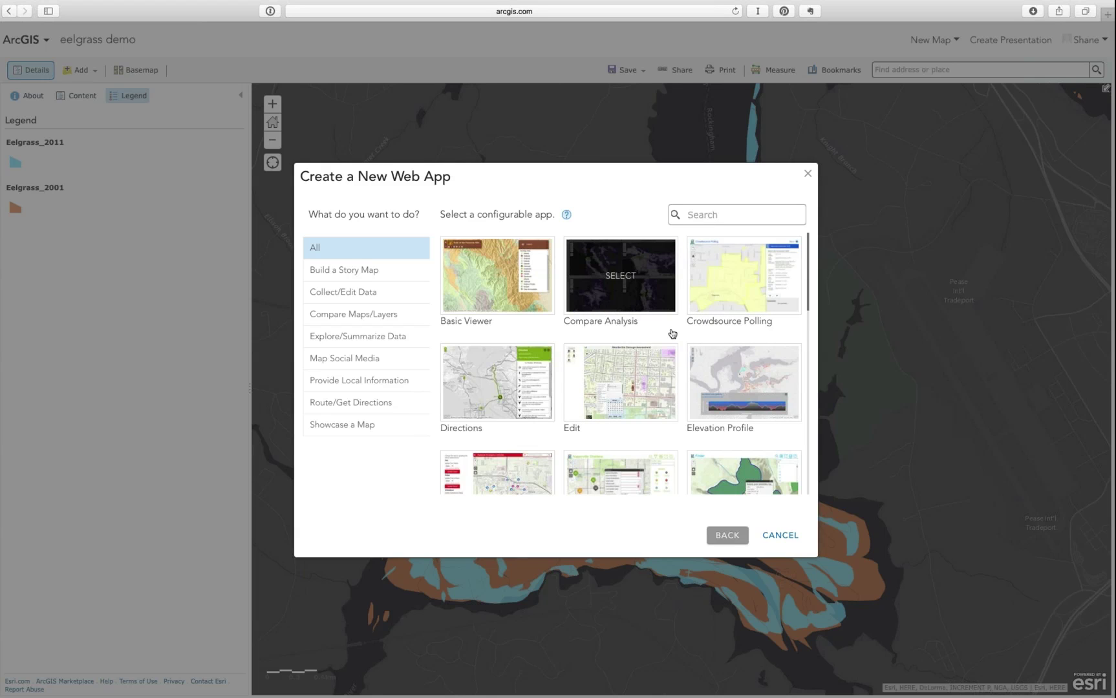
{"action": "scroll", "coordinate": [672, 334], "scroll_direction": "down", "scroll_amount": 5}
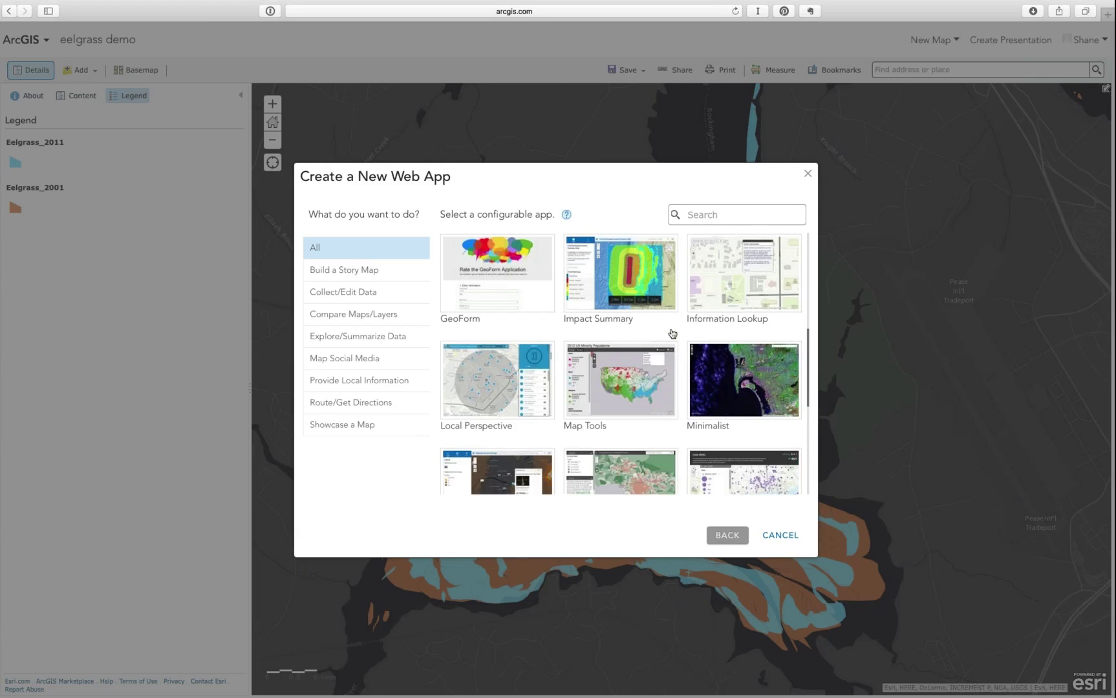
{"action": "scroll", "coordinate": [646, 331], "scroll_direction": "down", "scroll_amount": 2}
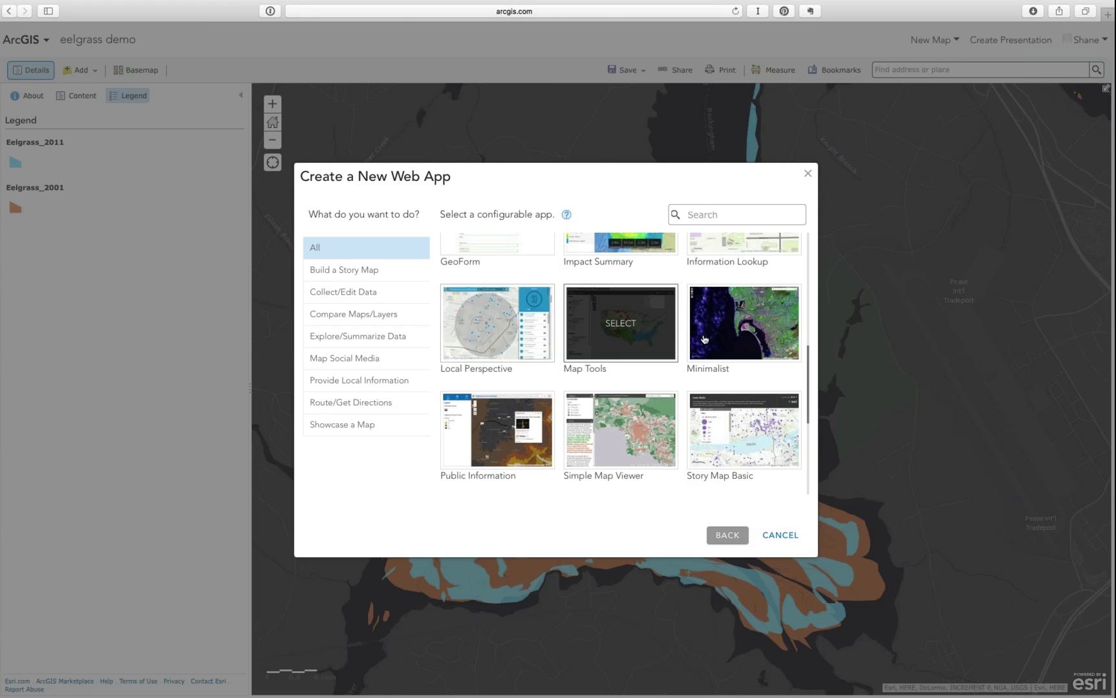
{"action": "left_click", "coordinate": [630, 335]}
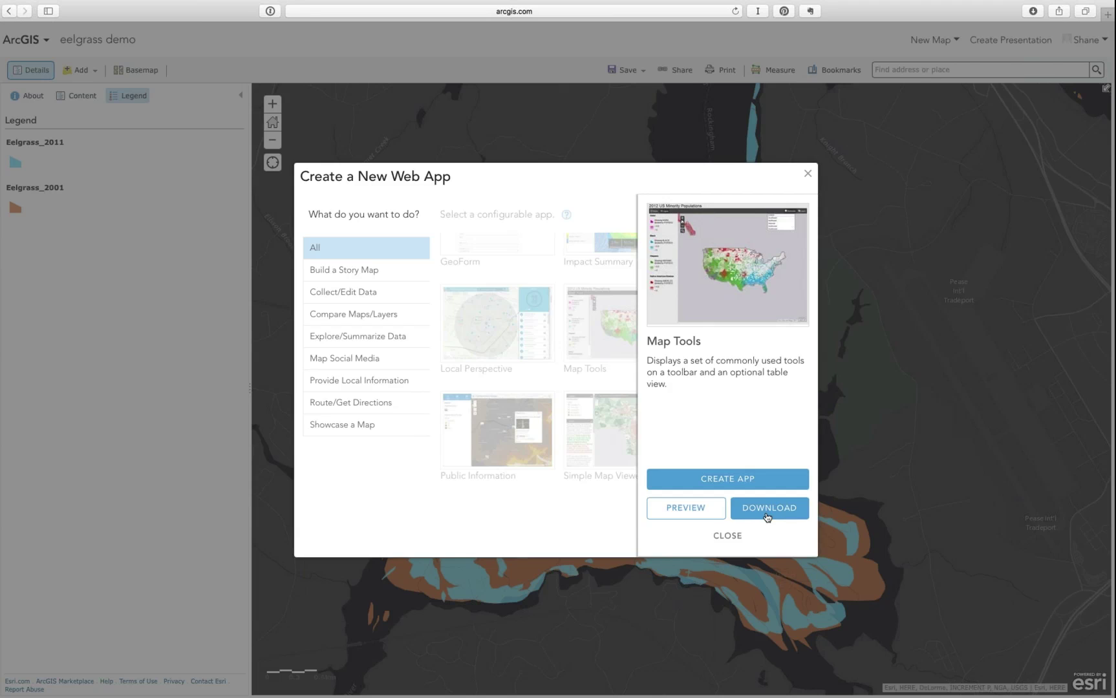
{"action": "left_click", "coordinate": [724, 480]}
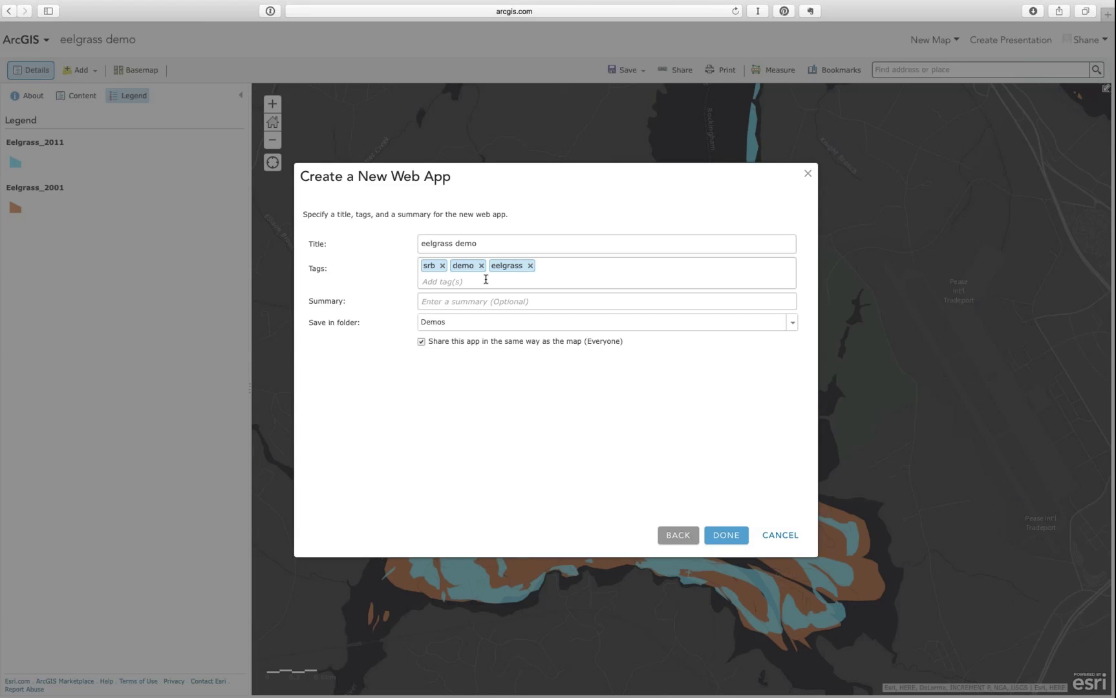
Copy the app title "eelgrass demo" into its summary and confirm the new web app's details
{"action": "left_click_drag", "start_coordinate": [480, 243], "coordinate": [412, 243]}
{"action": "key", "text": "cmd+c"}
{"action": "left_click", "coordinate": [516, 298]}
{"action": "key", "text": "cmd+v"}
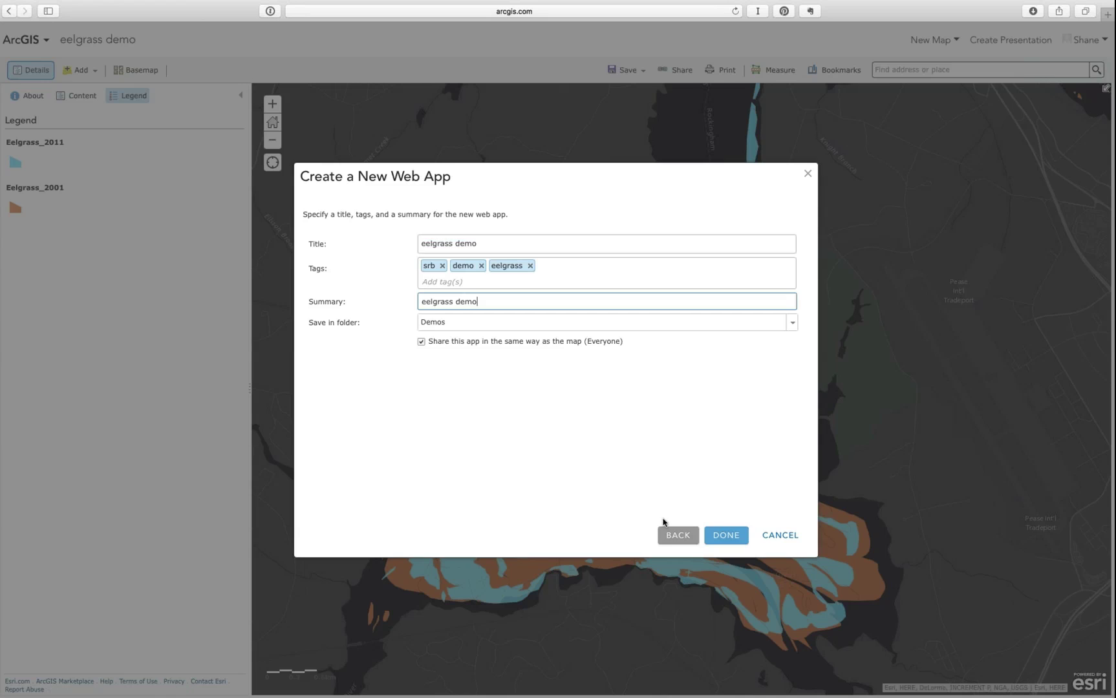
{"action": "left_click", "coordinate": [725, 536]}
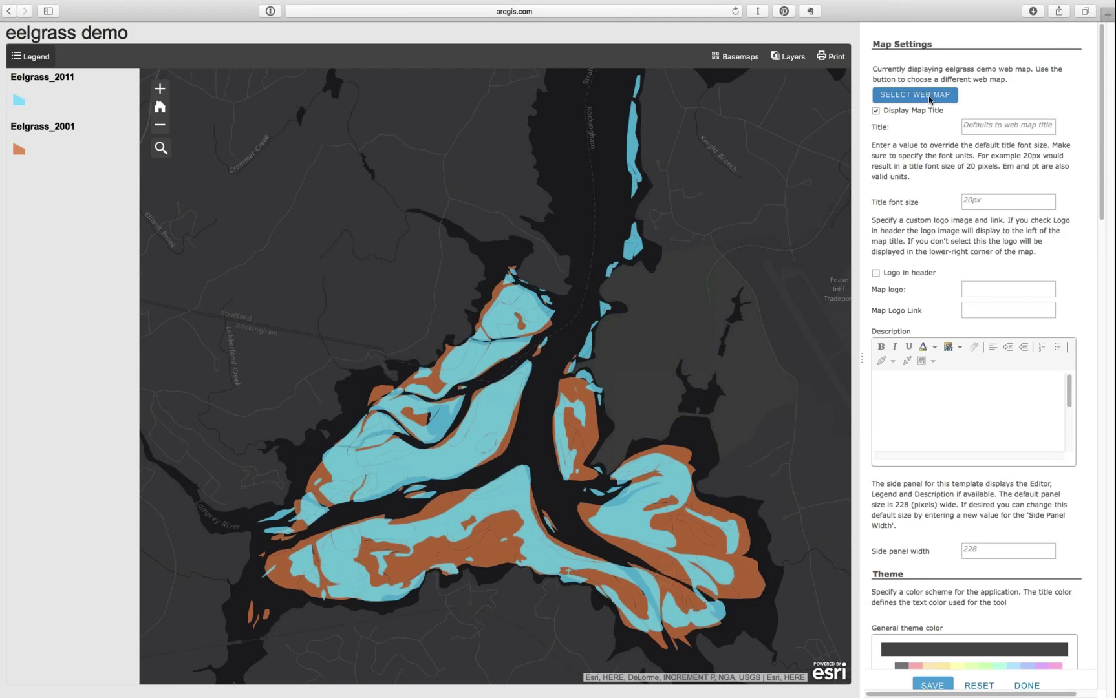
Turn off the map title display in the Map Tools app, review the remaining settings and save the configuration
{"action": "scroll", "coordinate": [1104, 289], "scroll_direction": "down", "scroll_amount": 1}
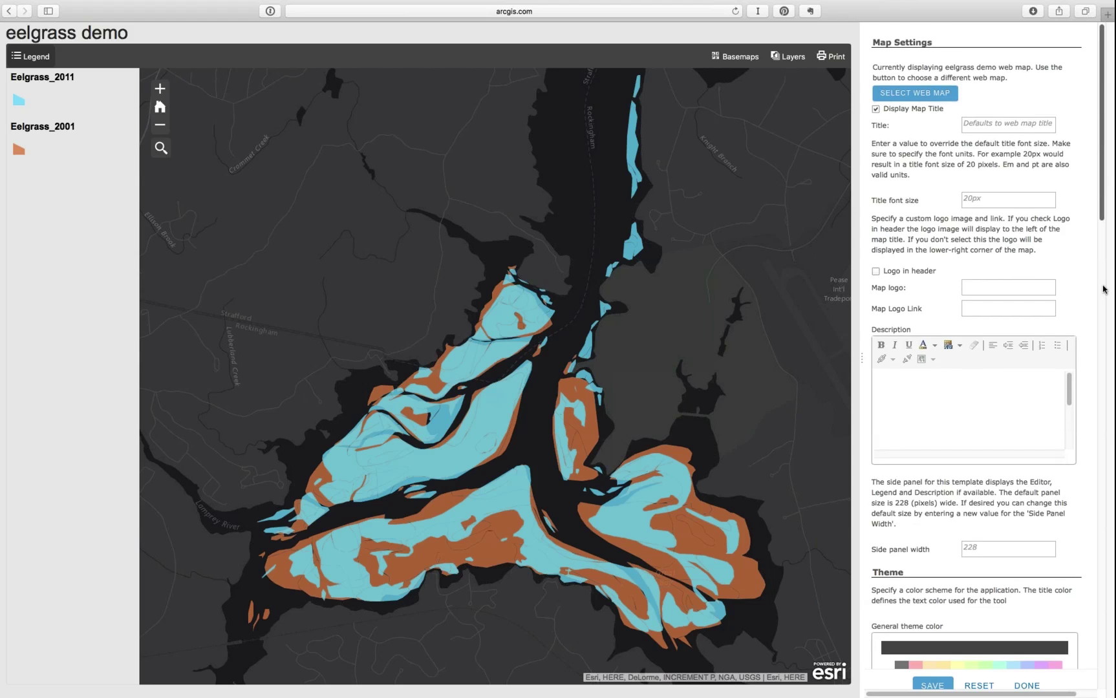
{"action": "scroll", "coordinate": [1104, 289], "scroll_direction": "down", "scroll_amount": 15}
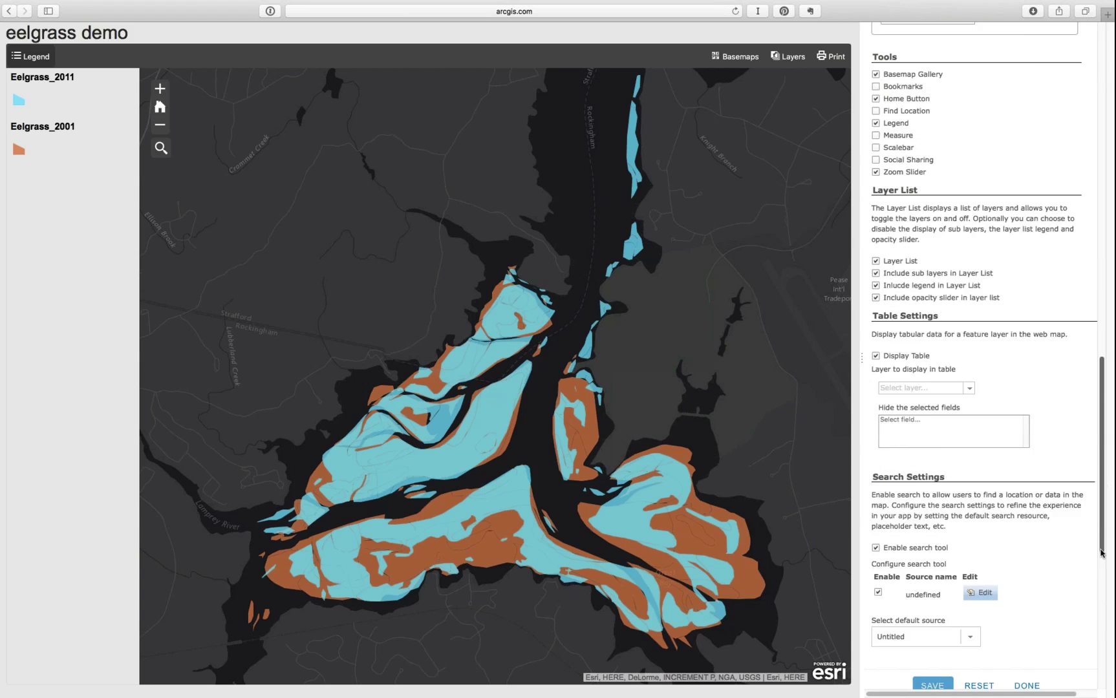
{"action": "scroll", "coordinate": [1103, 553], "scroll_direction": "down", "scroll_amount": 2}
{"action": "scroll", "coordinate": [1084, 157], "scroll_direction": "up", "scroll_amount": 20}
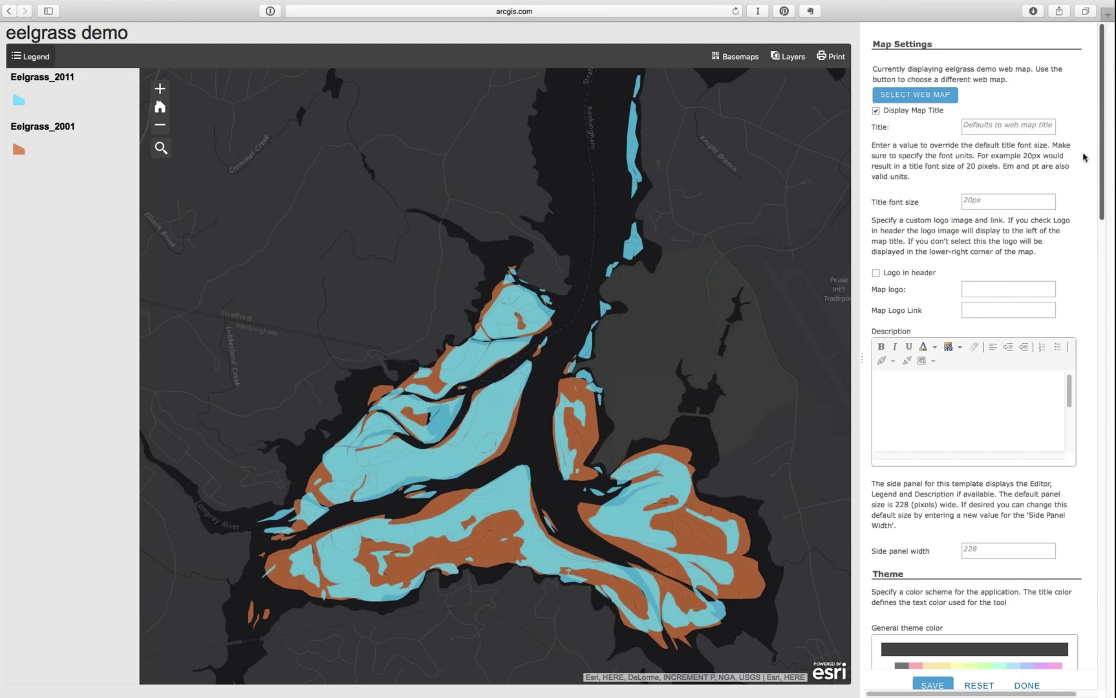
{"action": "left_click", "coordinate": [876, 110]}
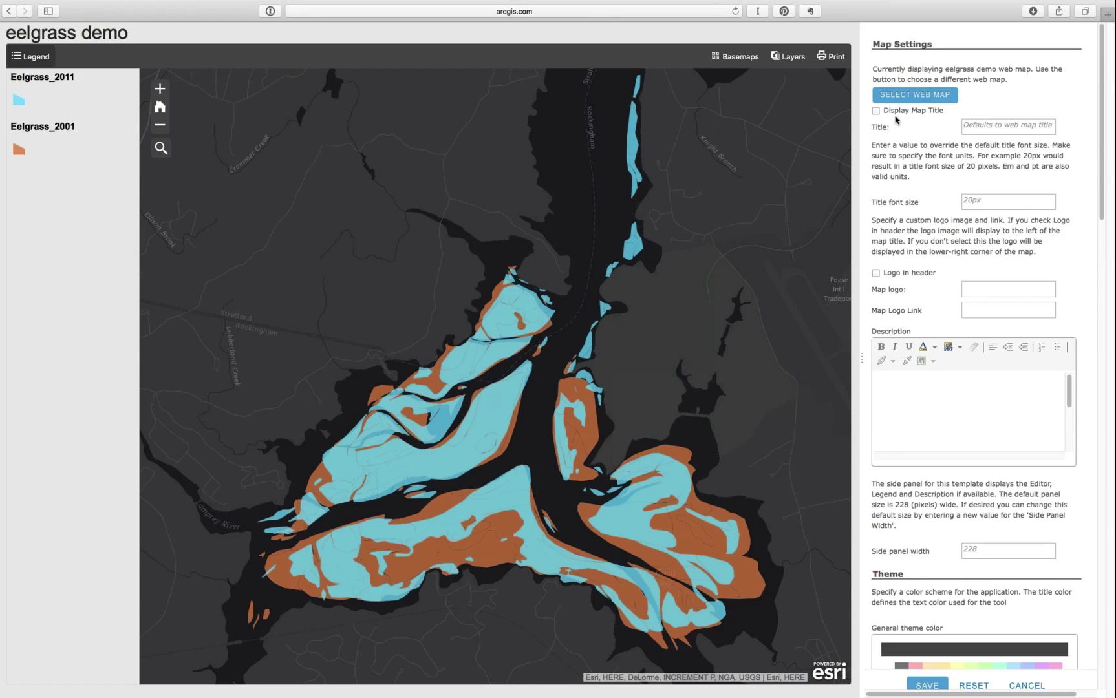
{"action": "left_click", "coordinate": [980, 206]}
{"action": "scroll", "coordinate": [923, 272], "scroll_direction": "down", "scroll_amount": 10}
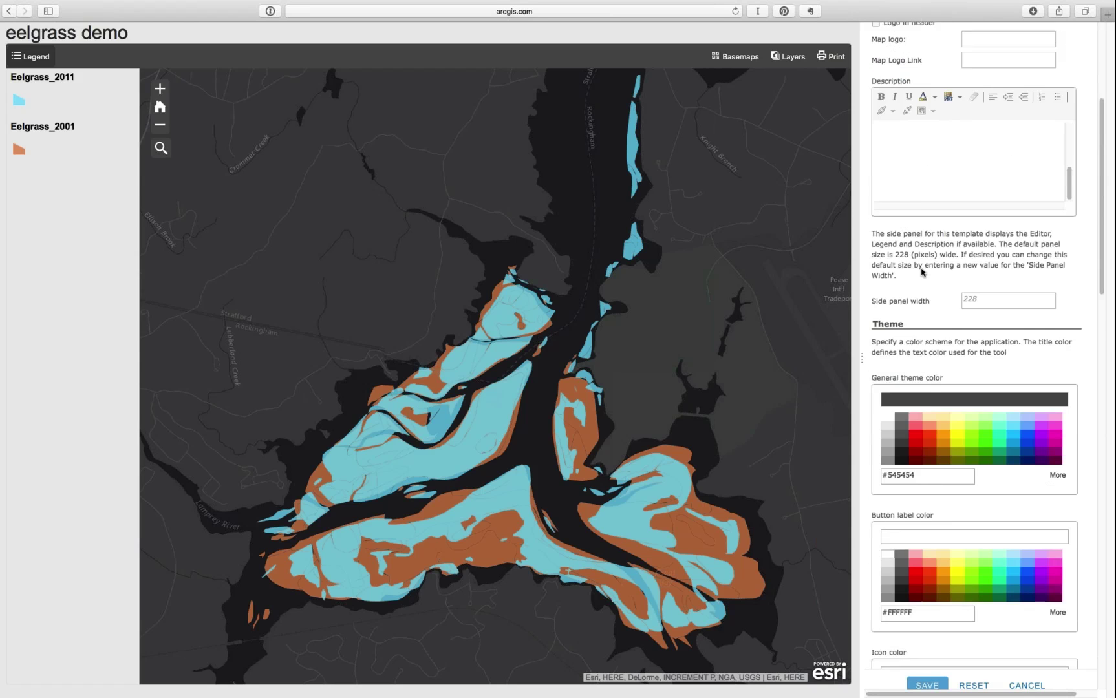
{"action": "scroll", "coordinate": [923, 272], "scroll_direction": "down", "scroll_amount": 14}
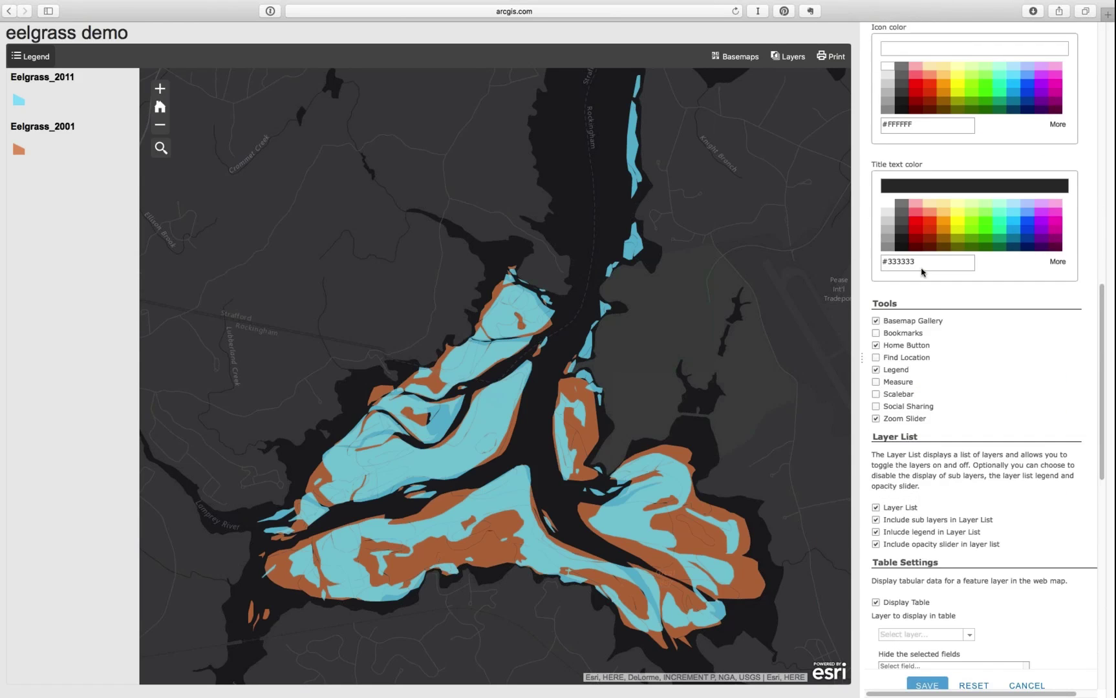
{"action": "scroll", "coordinate": [922, 273], "scroll_direction": "down", "scroll_amount": 4}
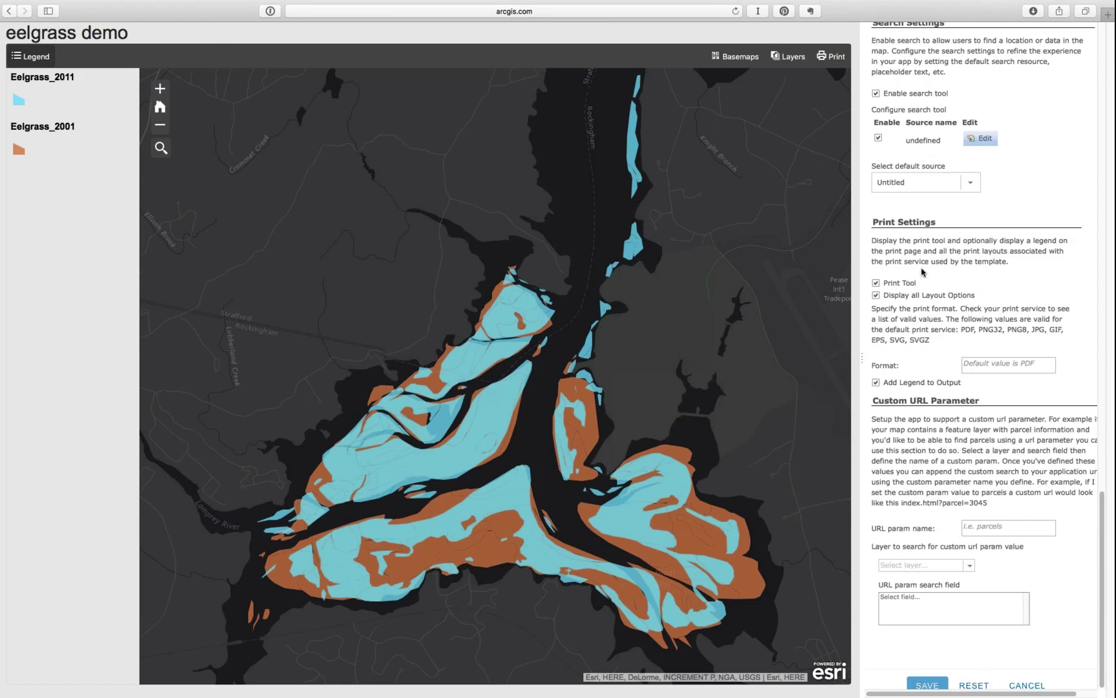
{"action": "left_click", "coordinate": [928, 687]}
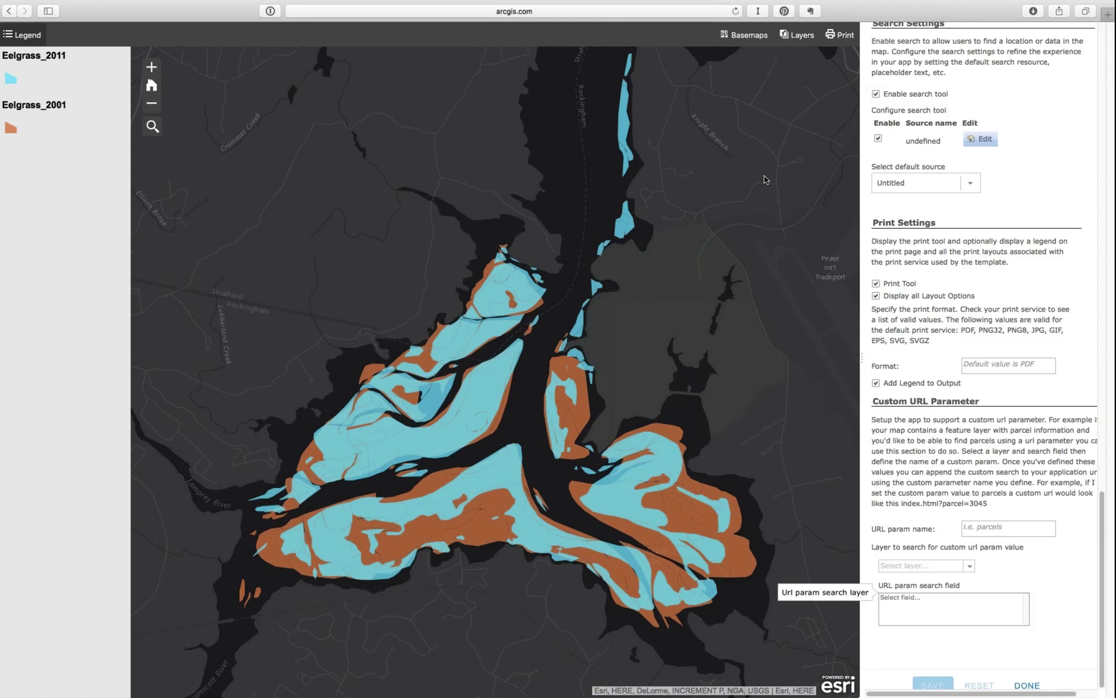
Finish configuring the app and open the eelgrass demo application for viewing from its item page
{"action": "left_click", "coordinate": [1027, 686]}
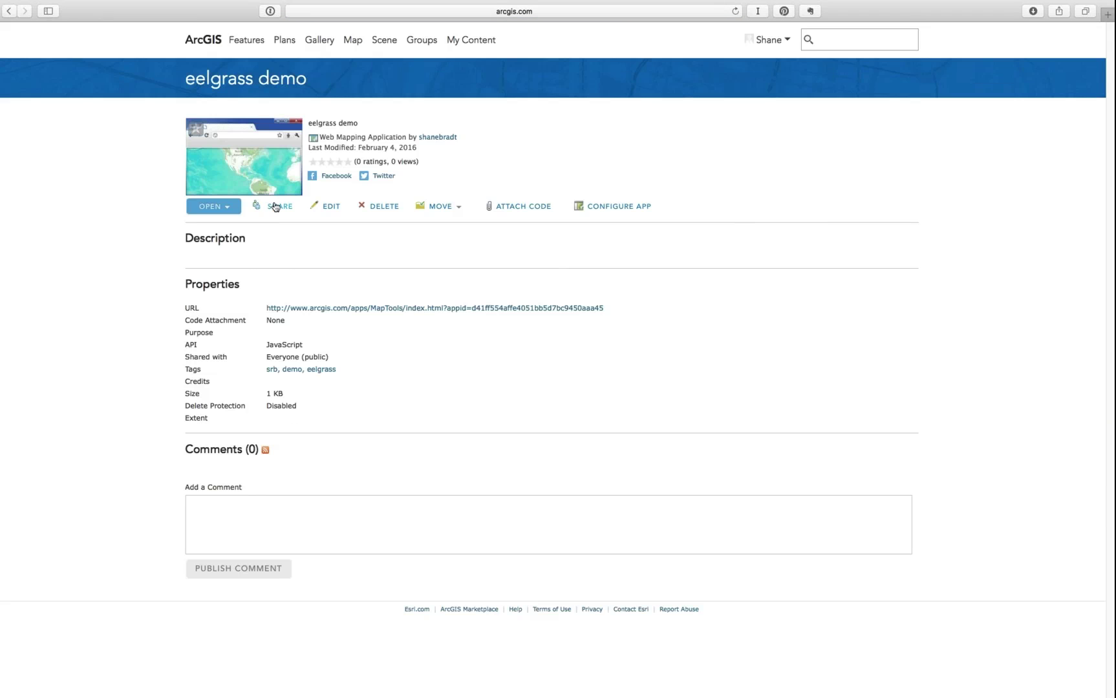
{"action": "left_click", "coordinate": [220, 206]}
{"action": "left_click", "coordinate": [222, 222]}
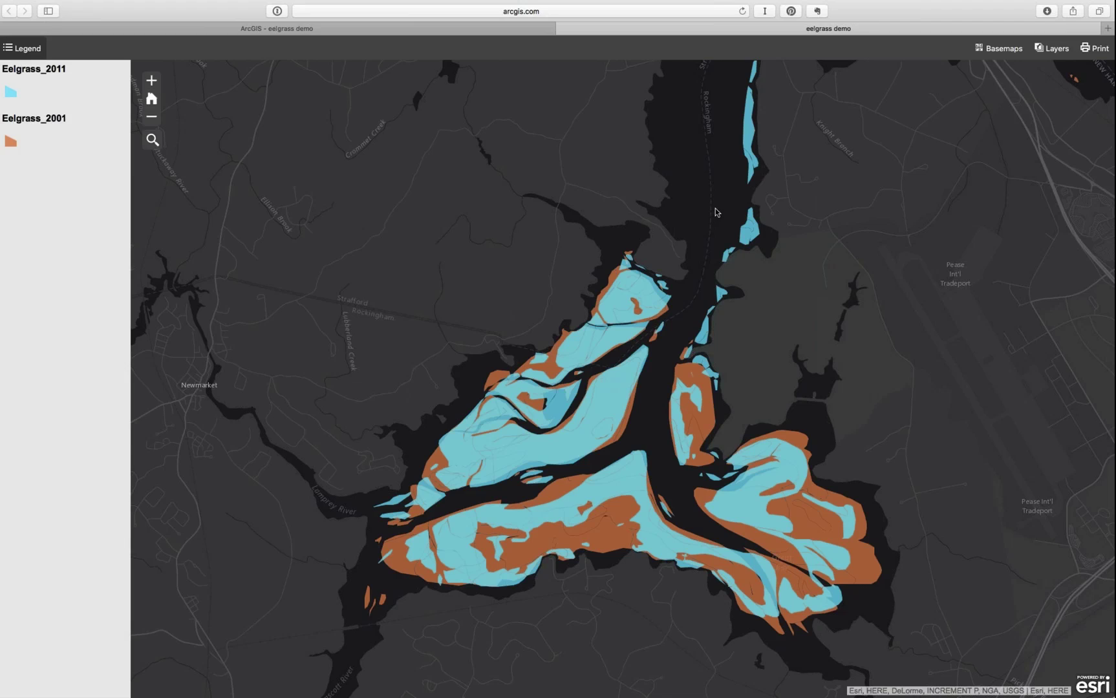
Try the Light Gray Canvas basemap in the finished app and switch back to Dark Gray Canvas
{"action": "left_click", "coordinate": [996, 49]}
{"action": "scroll", "coordinate": [1019, 152], "scroll_direction": "down", "scroll_amount": 3}
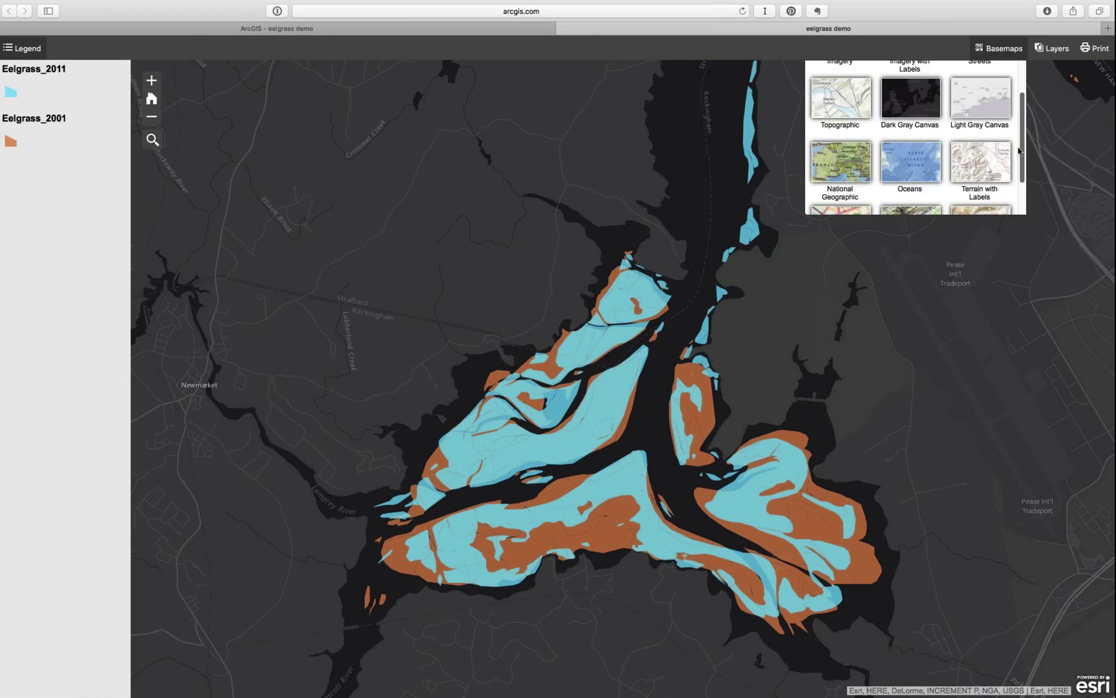
{"action": "scroll", "coordinate": [995, 129], "scroll_direction": "up", "scroll_amount": 1}
{"action": "left_click", "coordinate": [979, 106]}
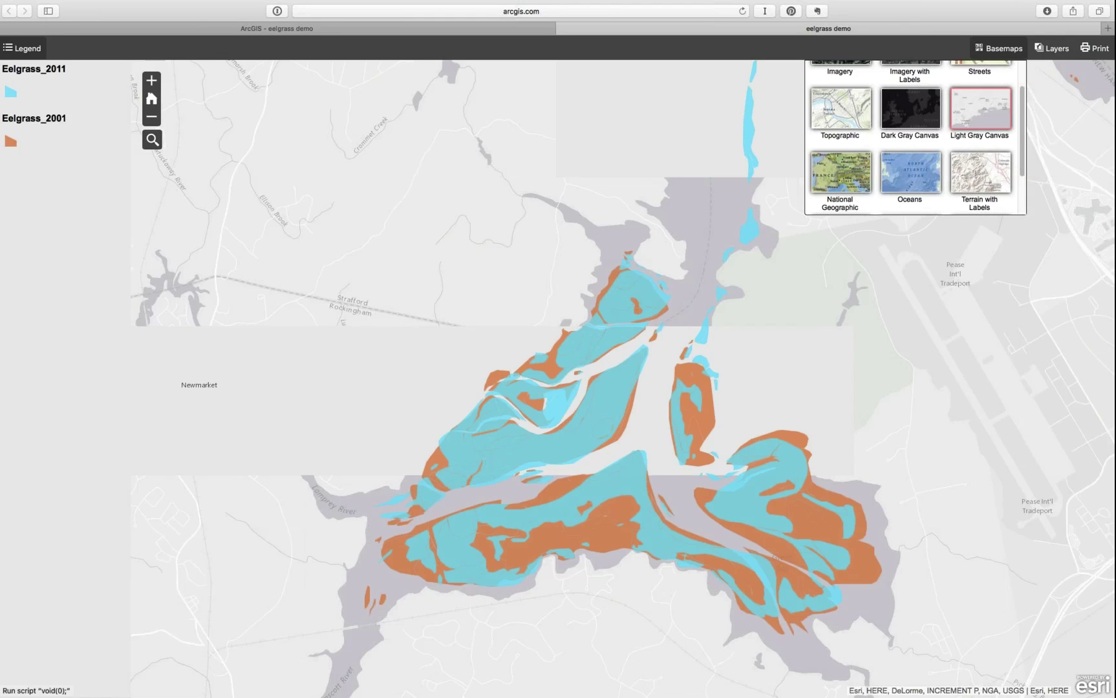
{"action": "left_click", "coordinate": [911, 108]}
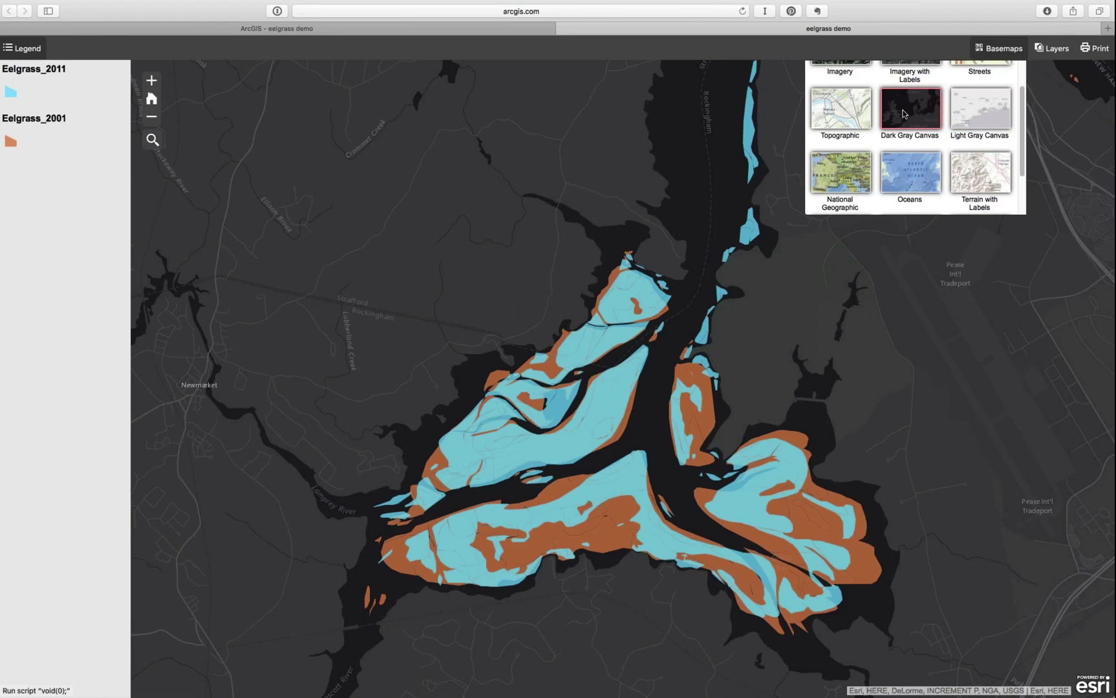
Hide the Eelgrass 2011 and Eelgrass 2001 layers in the finished app, and turn both back on
{"action": "left_click", "coordinate": [1054, 50]}
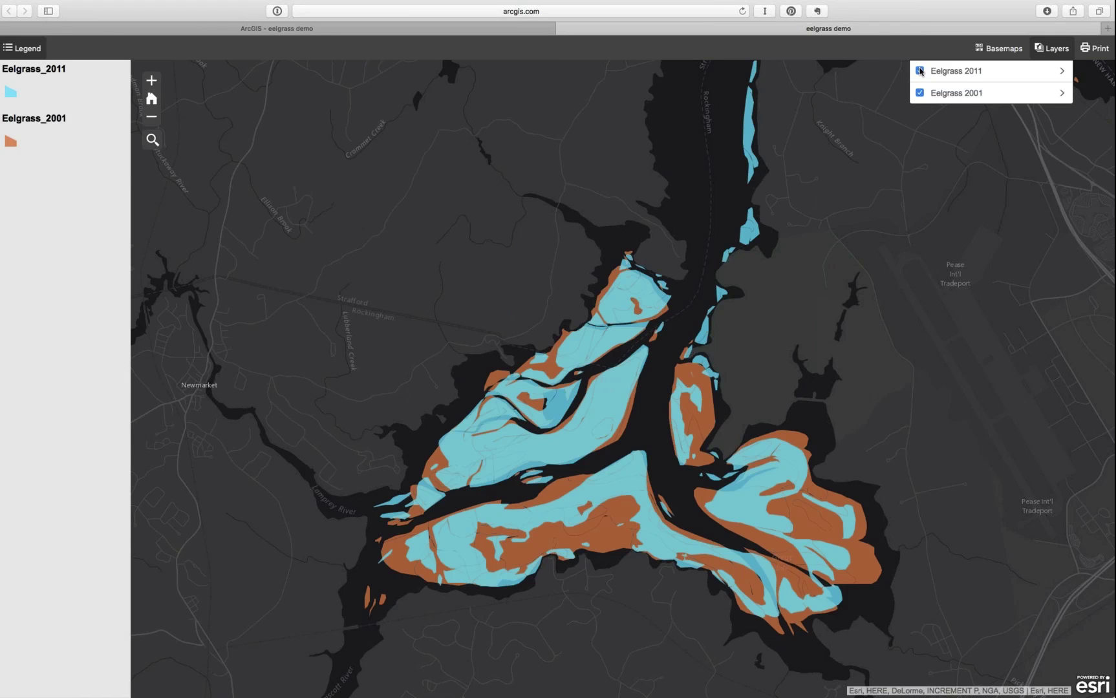
{"action": "left_click", "coordinate": [920, 71]}
{"action": "left_click", "coordinate": [920, 94]}
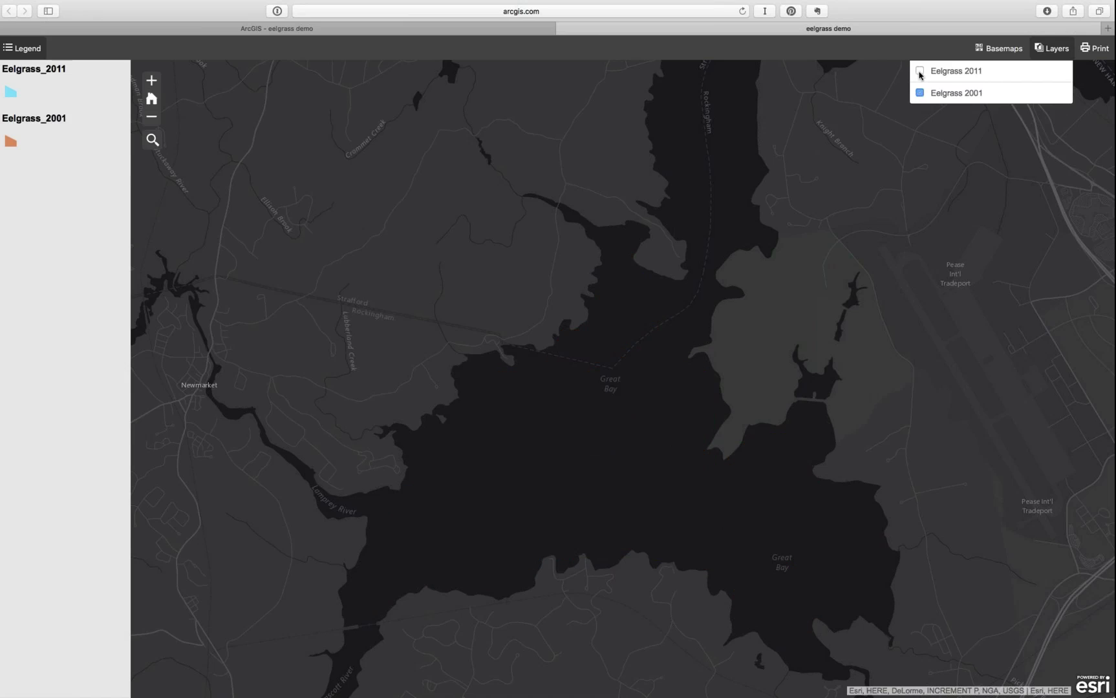
{"action": "left_click", "coordinate": [920, 71]}
{"action": "left_click", "coordinate": [920, 93]}
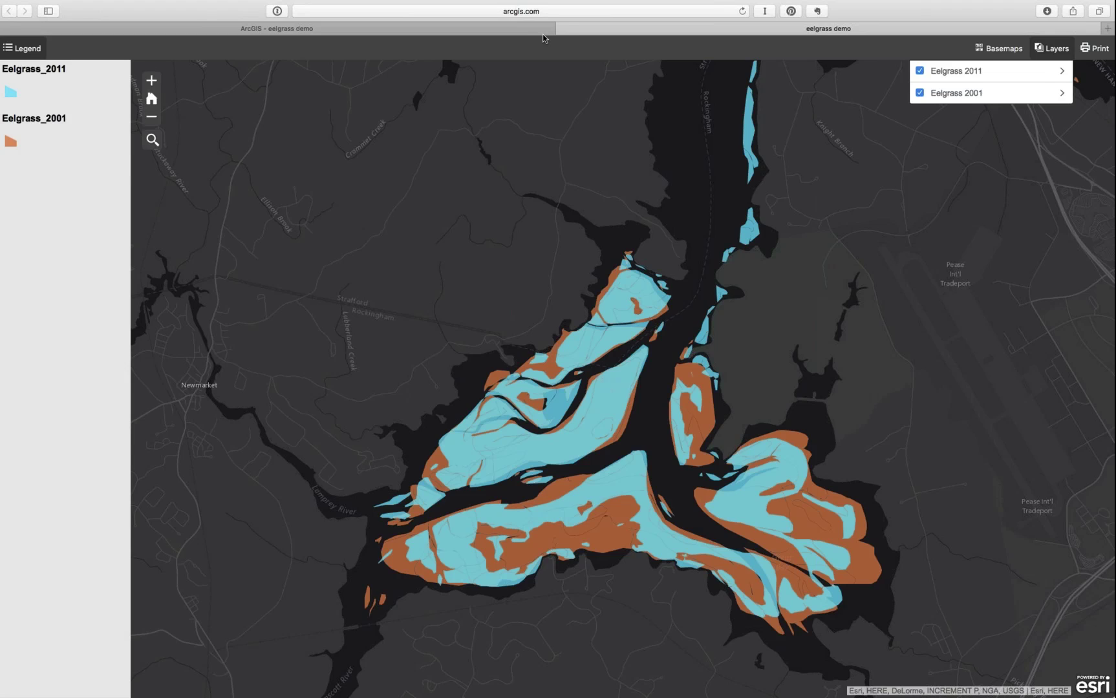
Return to the ArcGIS site's My Content page and open the eelgrass demo web map in the map viewer
{"action": "left_click", "coordinate": [563, 29]}
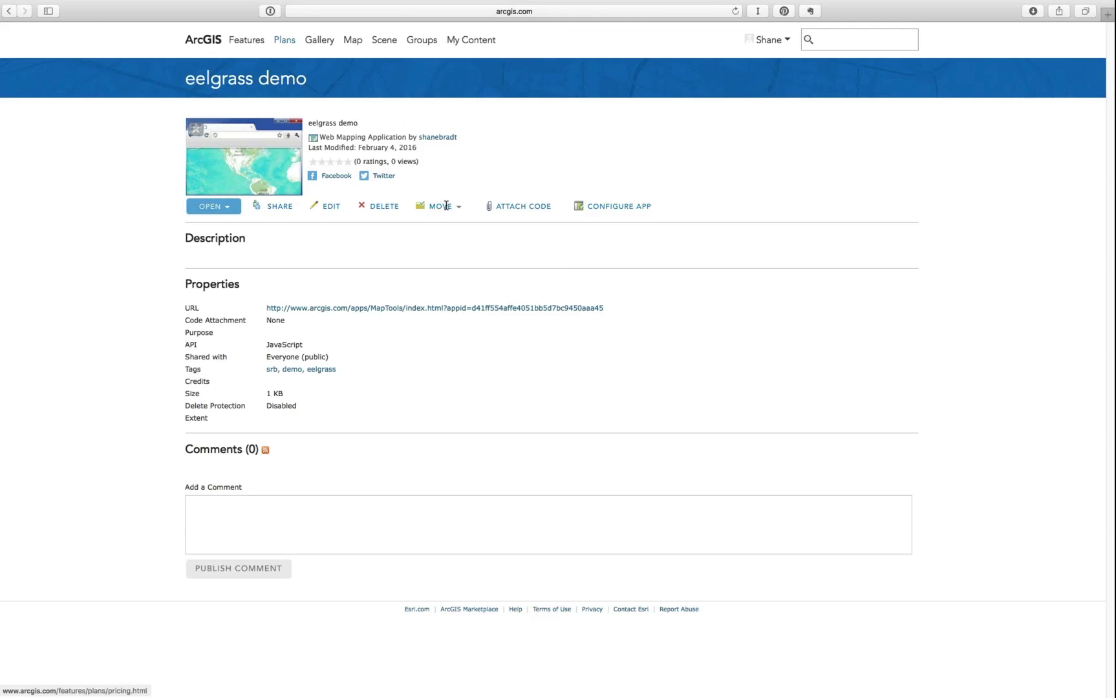
{"action": "left_click", "coordinate": [461, 40]}
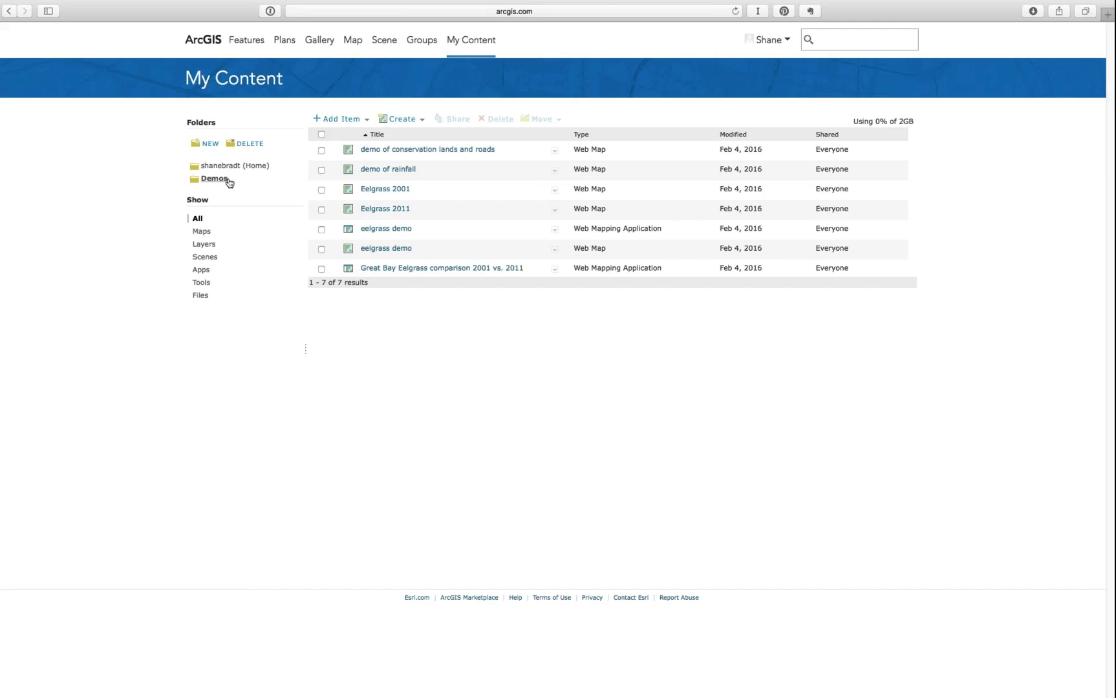
{"action": "left_click", "coordinate": [554, 250]}
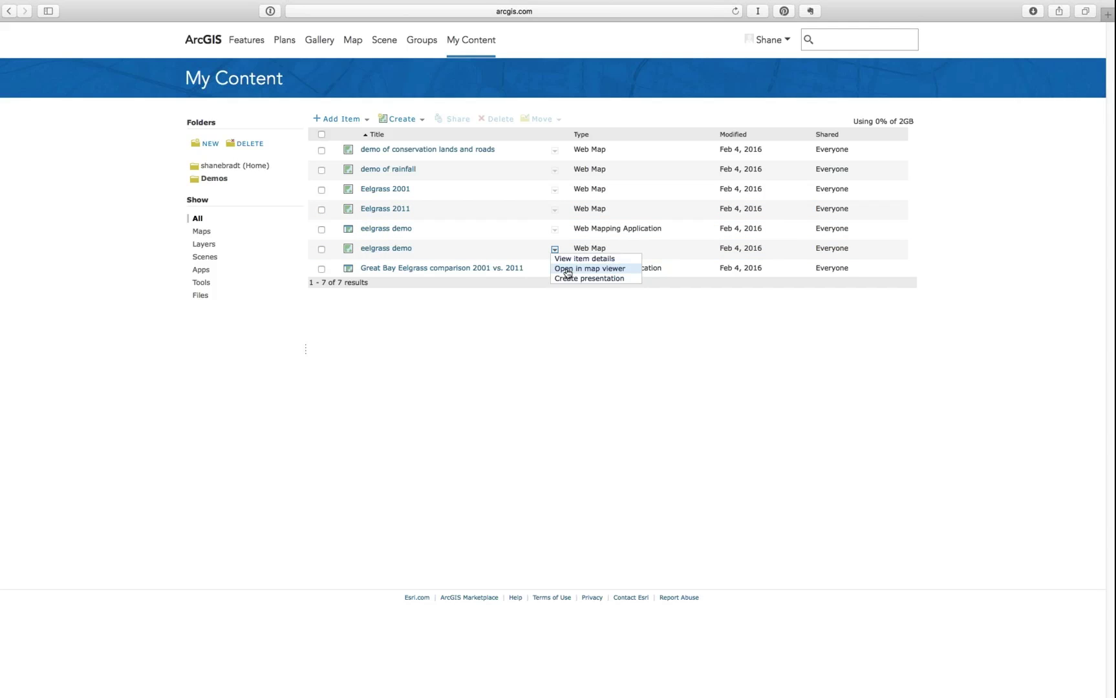
{"action": "left_click", "coordinate": [567, 269]}
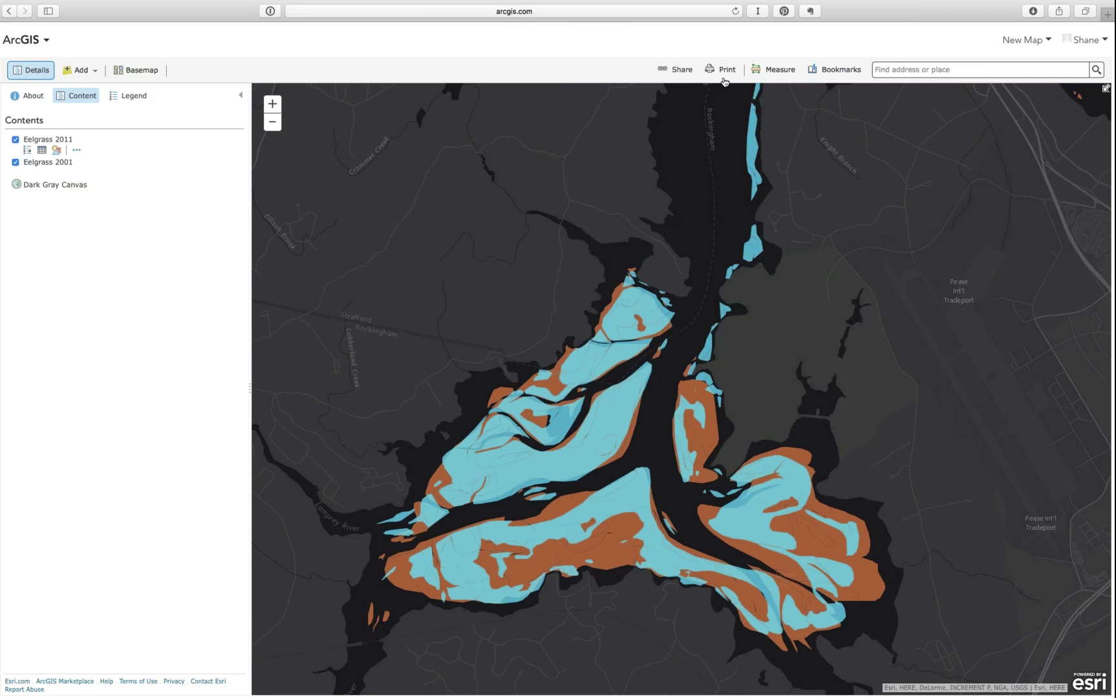
Start creating a web app from the map's sharing options, browse all configurable apps and show the Build a Story Map templates
{"action": "left_click", "coordinate": [676, 69]}
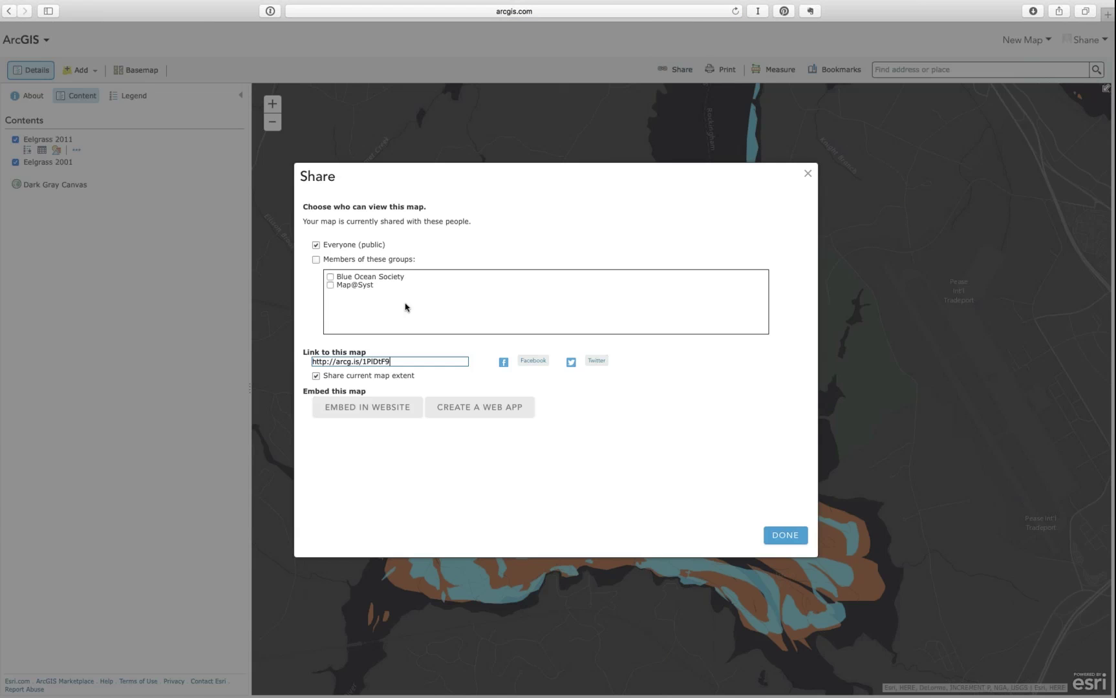
{"action": "left_click", "coordinate": [477, 404]}
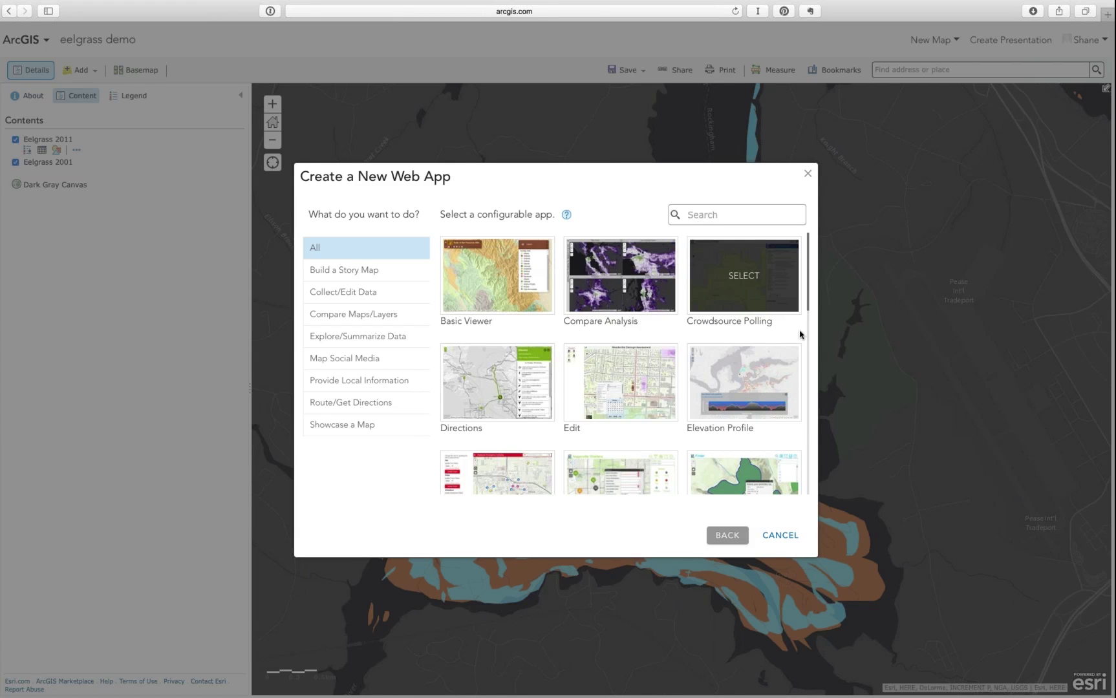
{"action": "scroll", "coordinate": [803, 401], "scroll_direction": "down", "scroll_amount": 5}
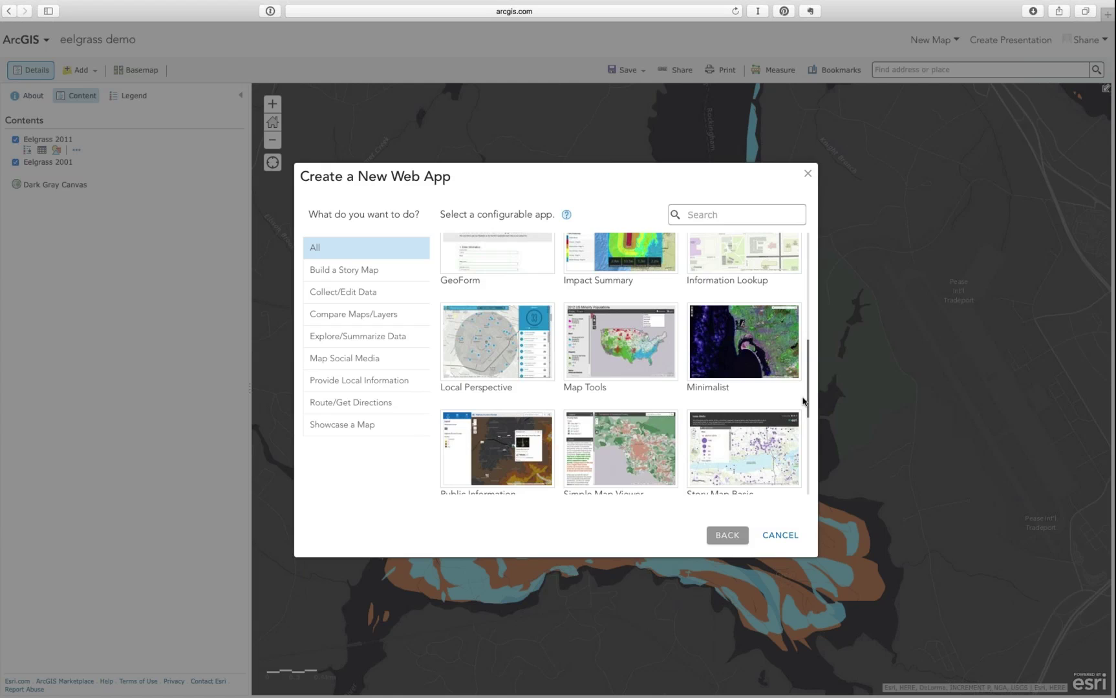
{"action": "scroll", "coordinate": [805, 407], "scroll_direction": "down", "scroll_amount": 2}
{"action": "left_click_drag", "start_coordinate": [805, 415], "coordinate": [810, 216]}
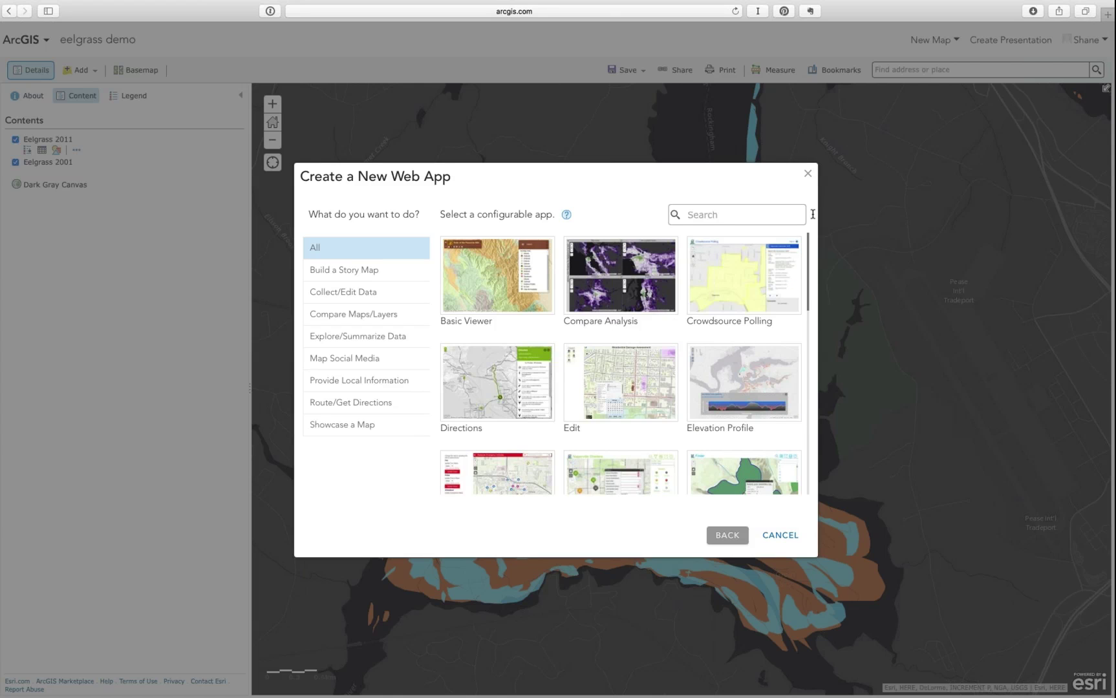
{"action": "left_click", "coordinate": [359, 278]}
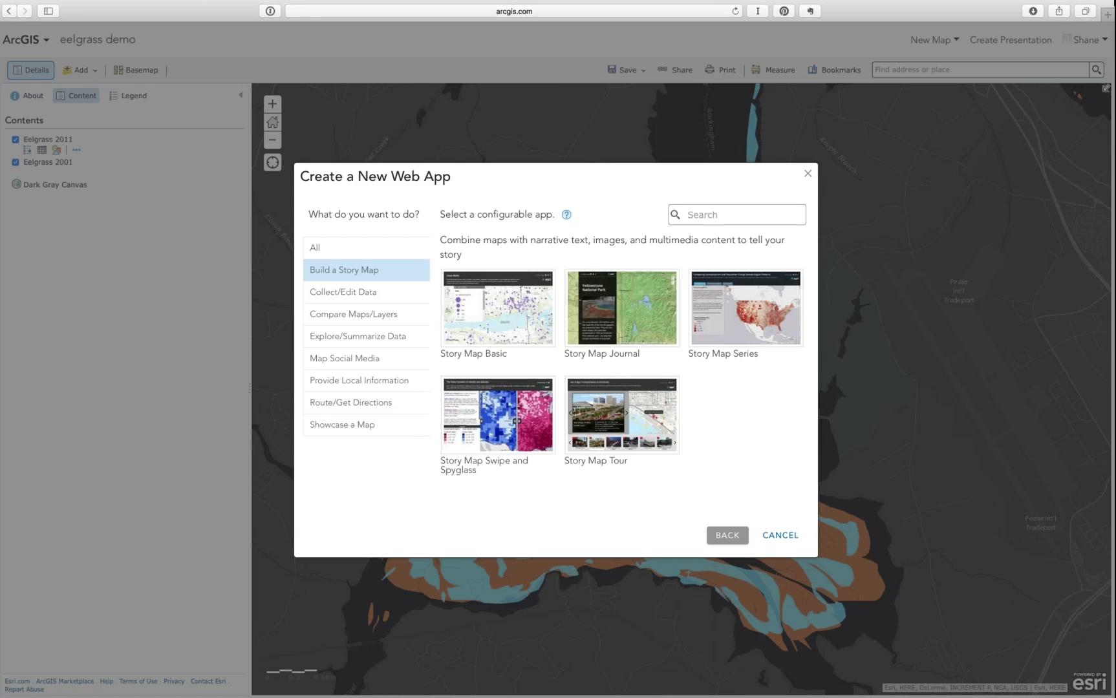
Switch to Firefox and swipe between the 2011 and 2001 eelgrass distributions over Great Bay in the comparison story map
{"action": "key", "text": "ctrl+Up"}
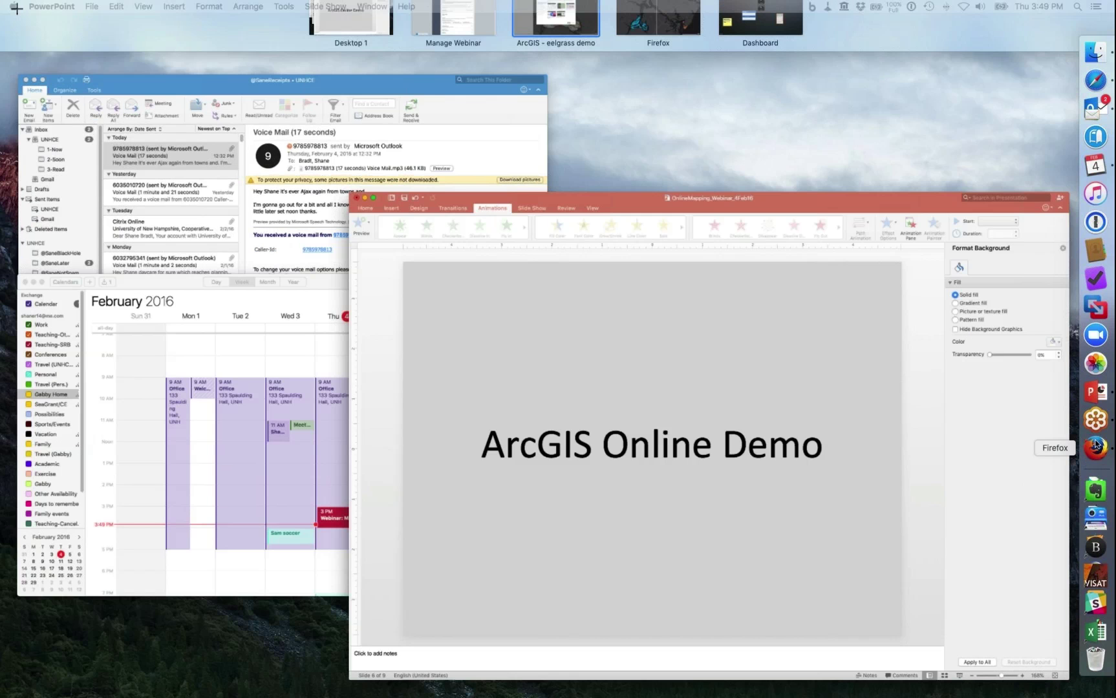
{"action": "left_click", "coordinate": [1096, 445]}
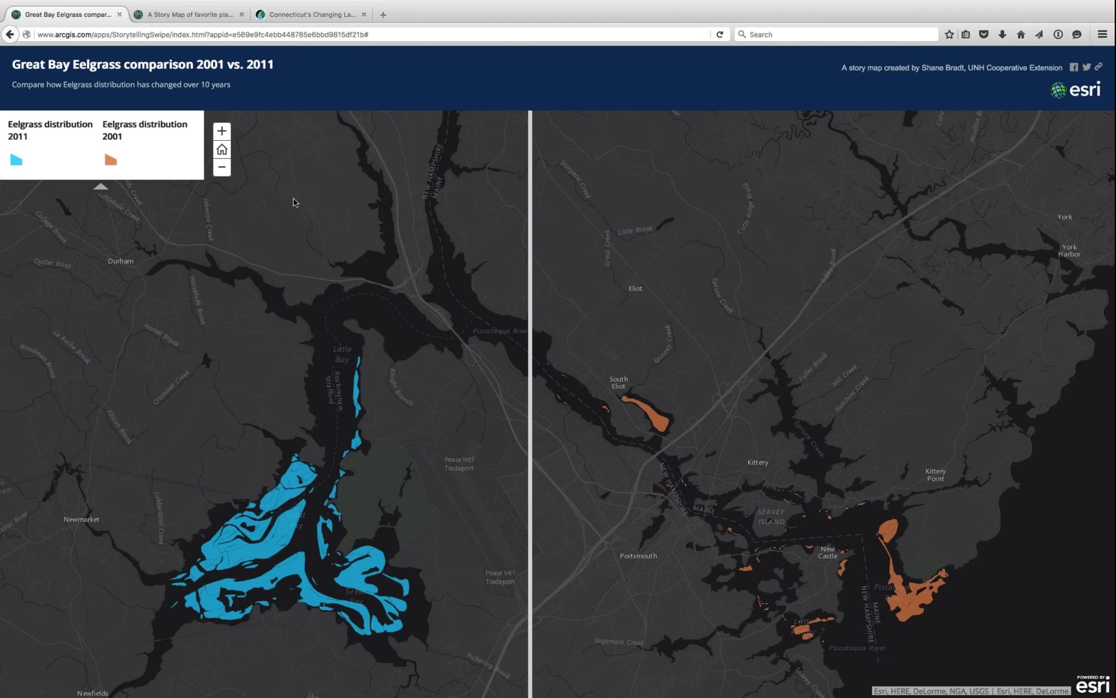
{"action": "left_click", "coordinate": [222, 130]}
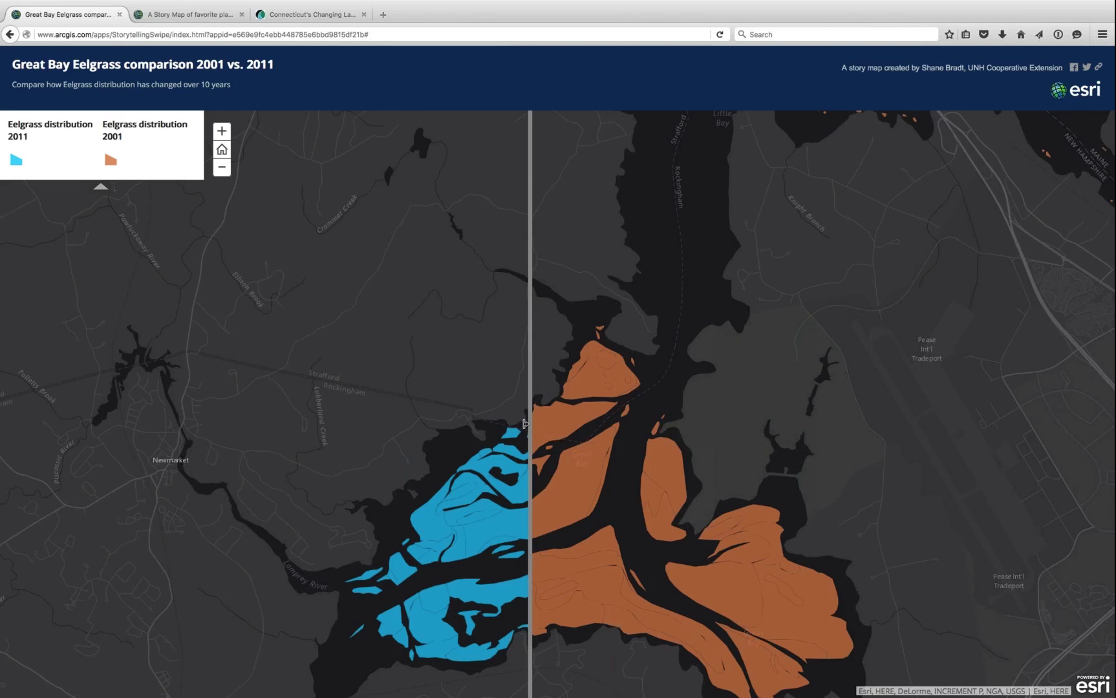
{"action": "left_click_drag", "start_coordinate": [524, 424], "coordinate": [898, 458]}
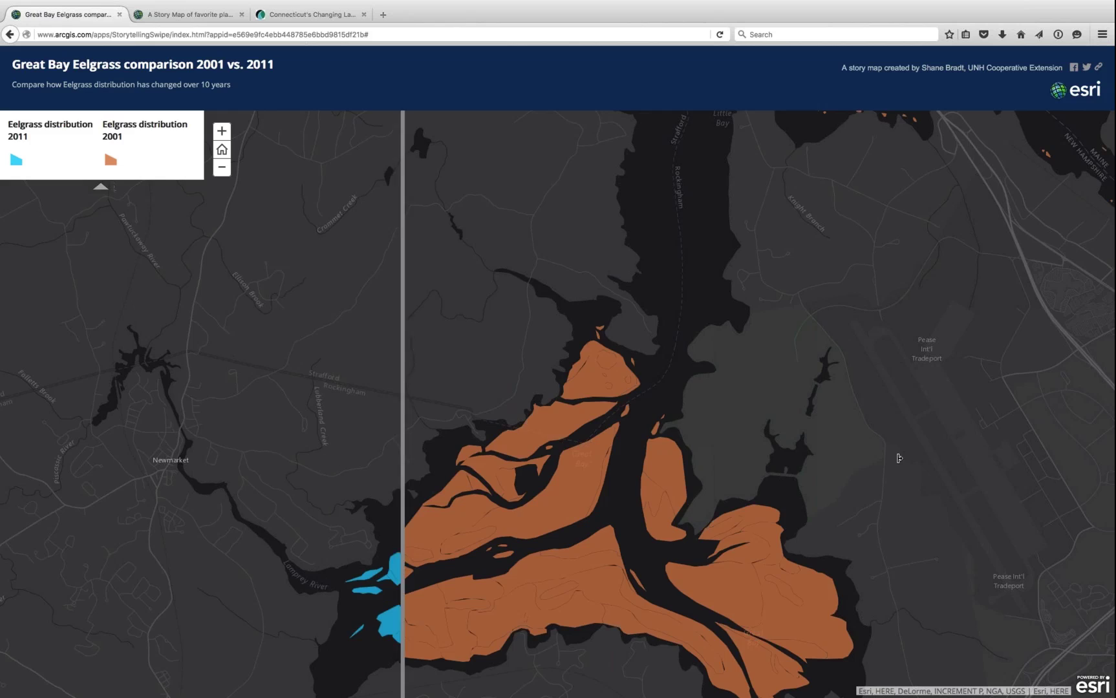
{"action": "left_click_drag", "start_coordinate": [402, 453], "coordinate": [577, 469]}
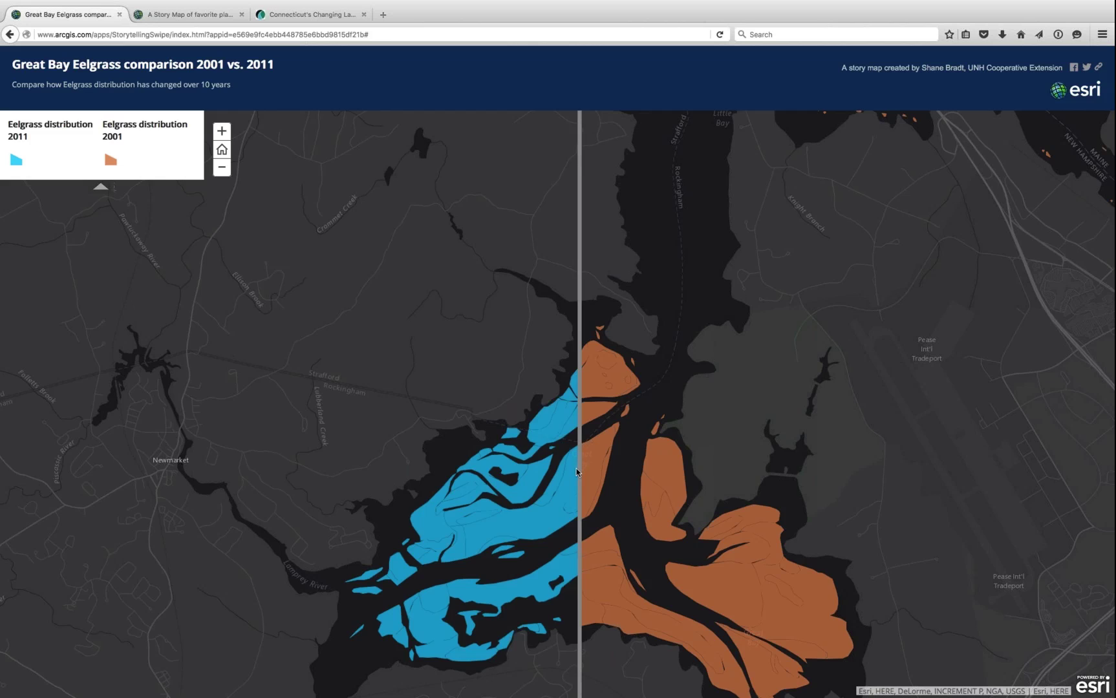
{"action": "left_click_drag", "start_coordinate": [576, 468], "coordinate": [533, 421]}
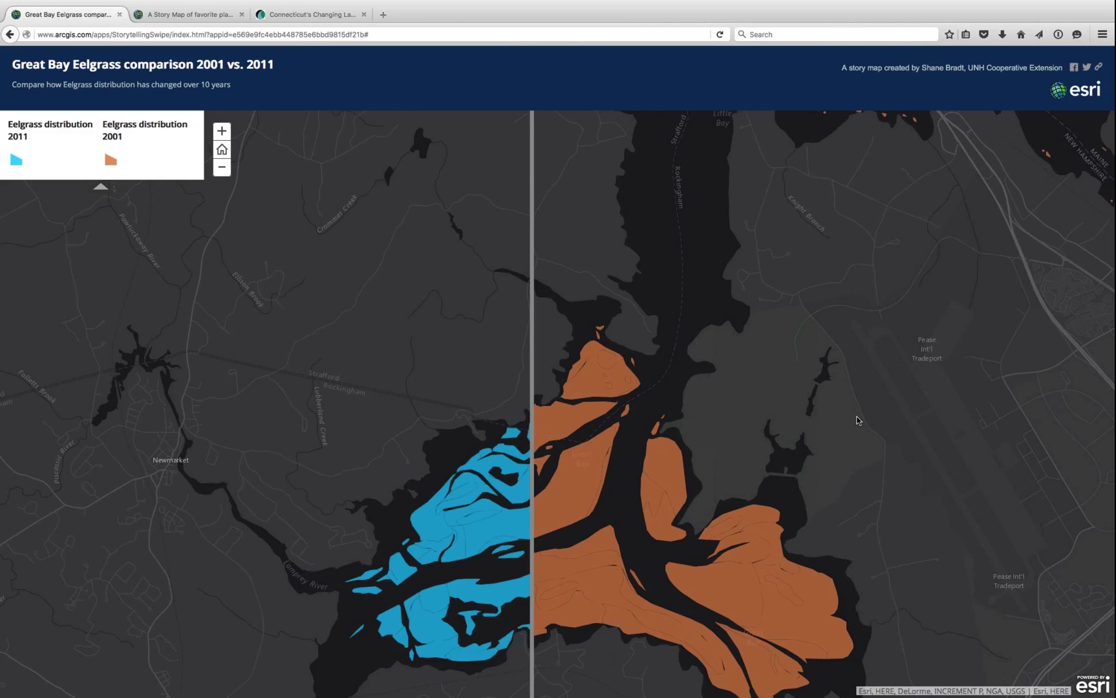
{"action": "left_click_drag", "start_coordinate": [858, 421], "coordinate": [726, 391]}
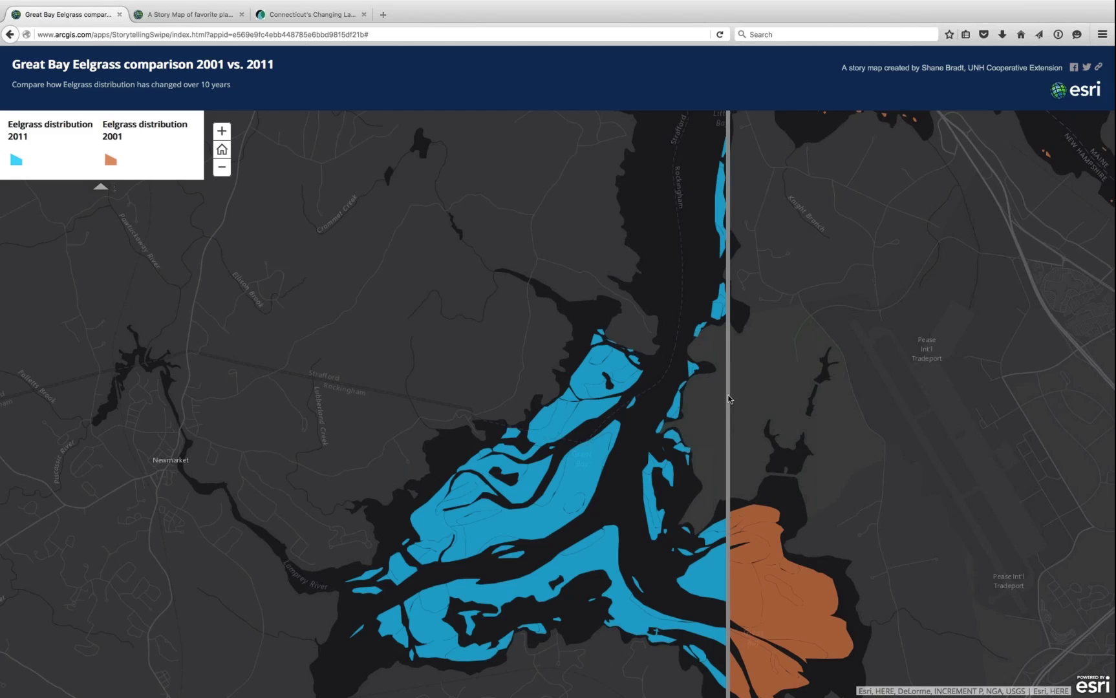
{"action": "left_click_drag", "start_coordinate": [729, 399], "coordinate": [787, 395]}
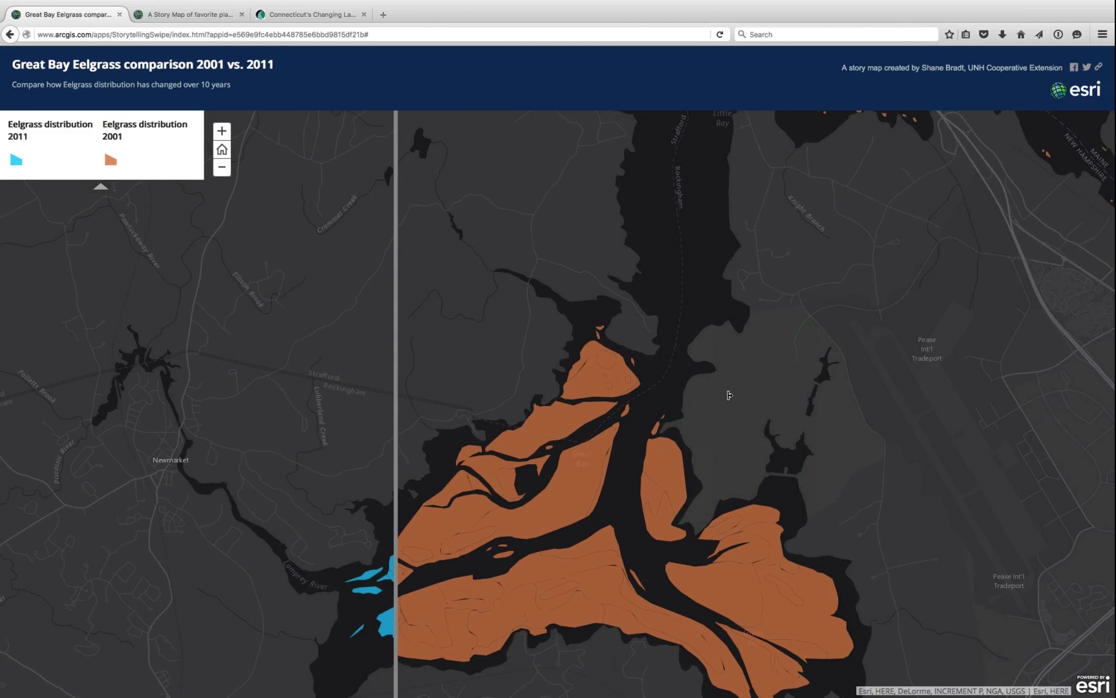
{"action": "left_click", "coordinate": [729, 395]}
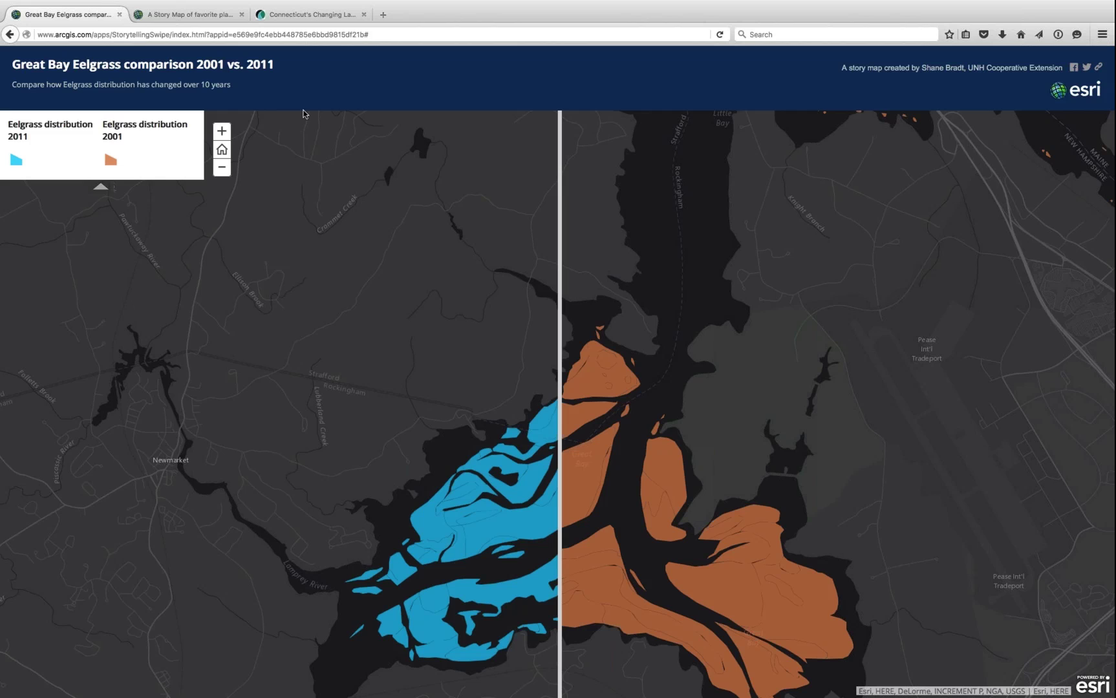
Open the favorite places story map and view its Community nature trail, The field, The woods, The reservoir, Train tracks and Dairy Bar stops
{"action": "left_click", "coordinate": [182, 14]}
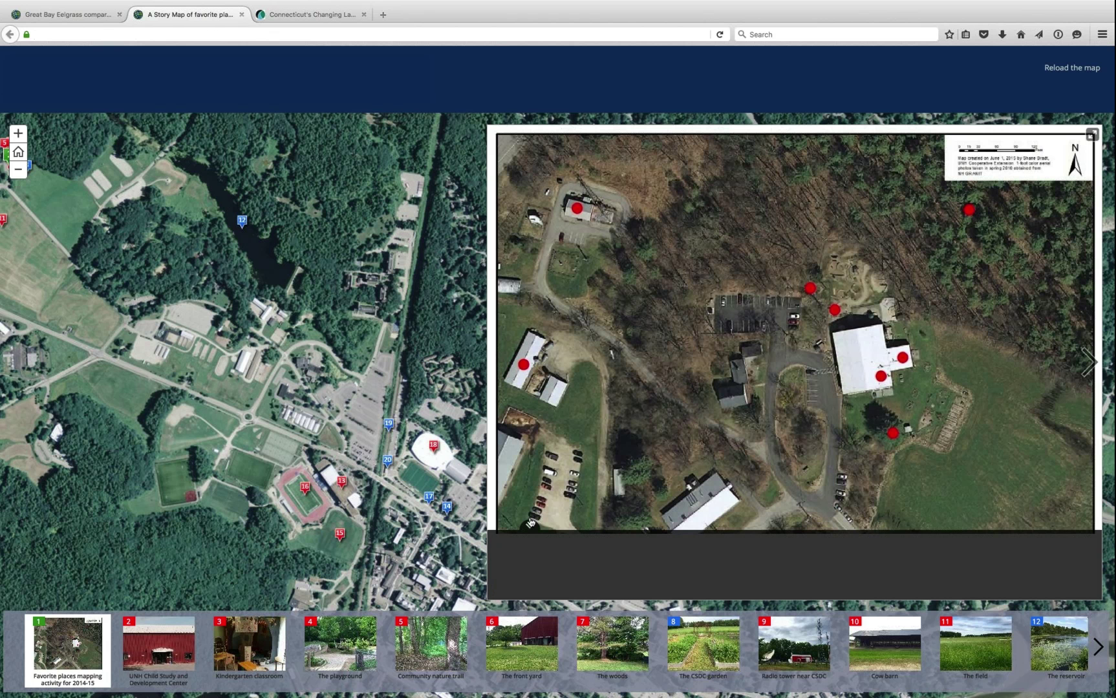
{"action": "left_click", "coordinate": [529, 527]}
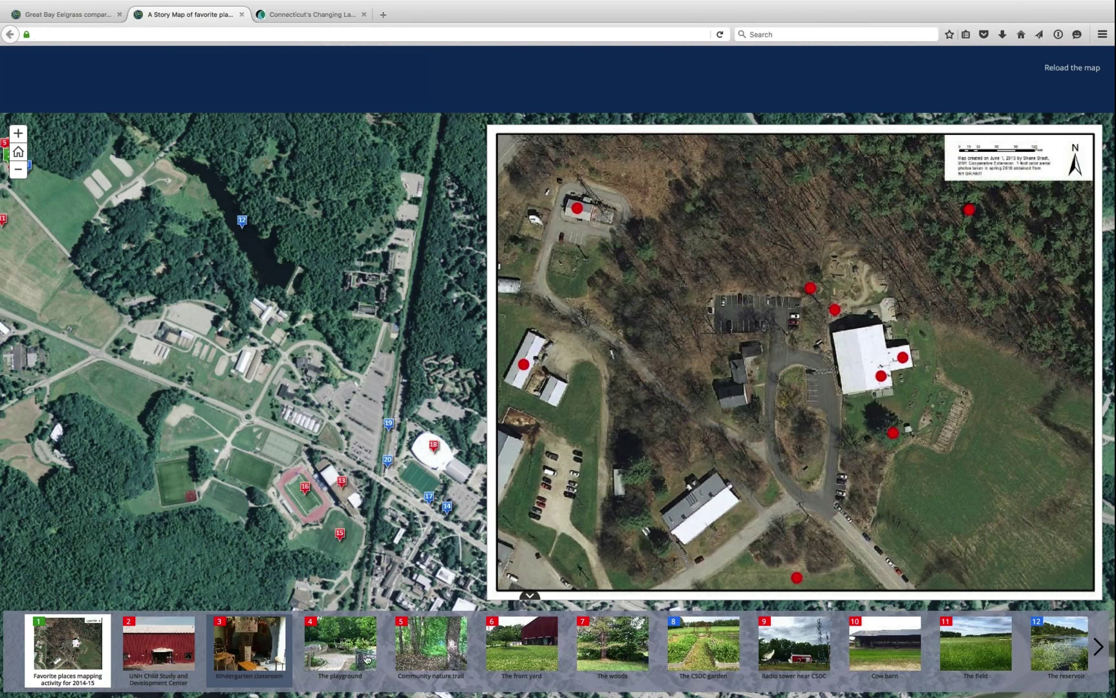
{"action": "left_click", "coordinate": [414, 660]}
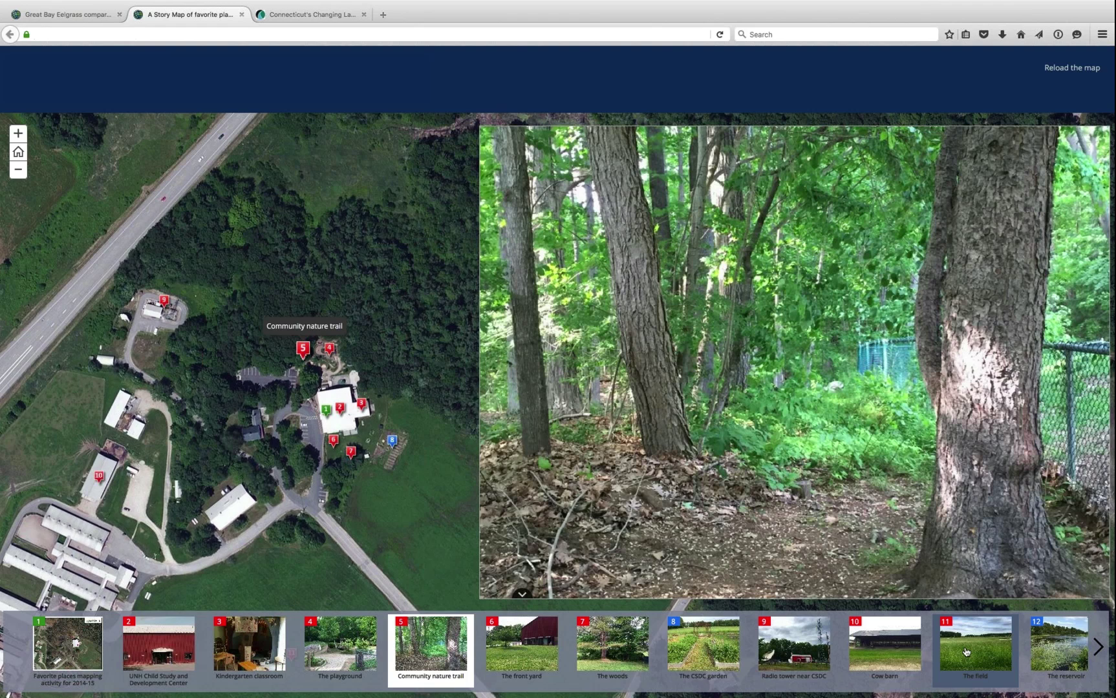
{"action": "left_click", "coordinate": [965, 651]}
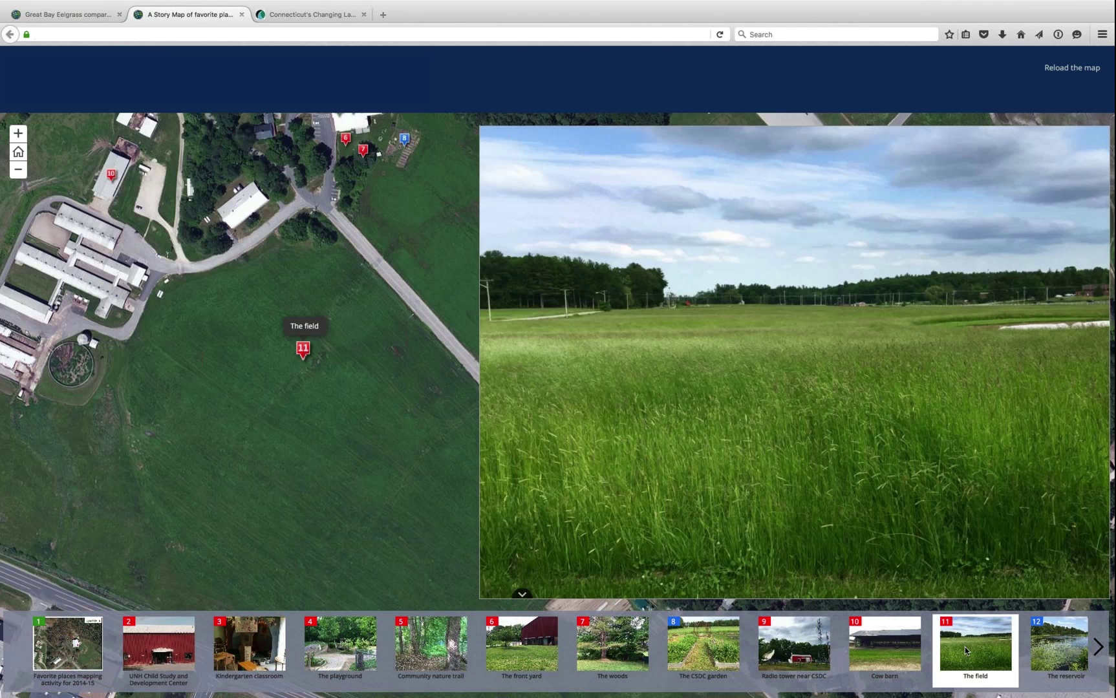
{"action": "left_click", "coordinate": [365, 152]}
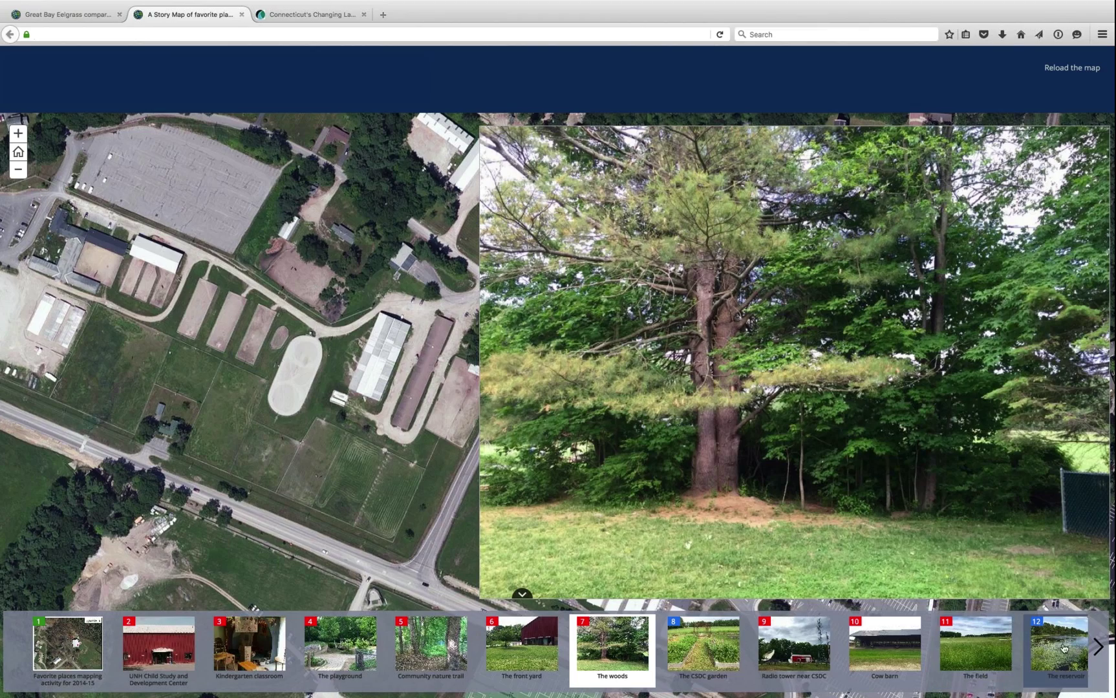
{"action": "left_click", "coordinate": [1062, 647]}
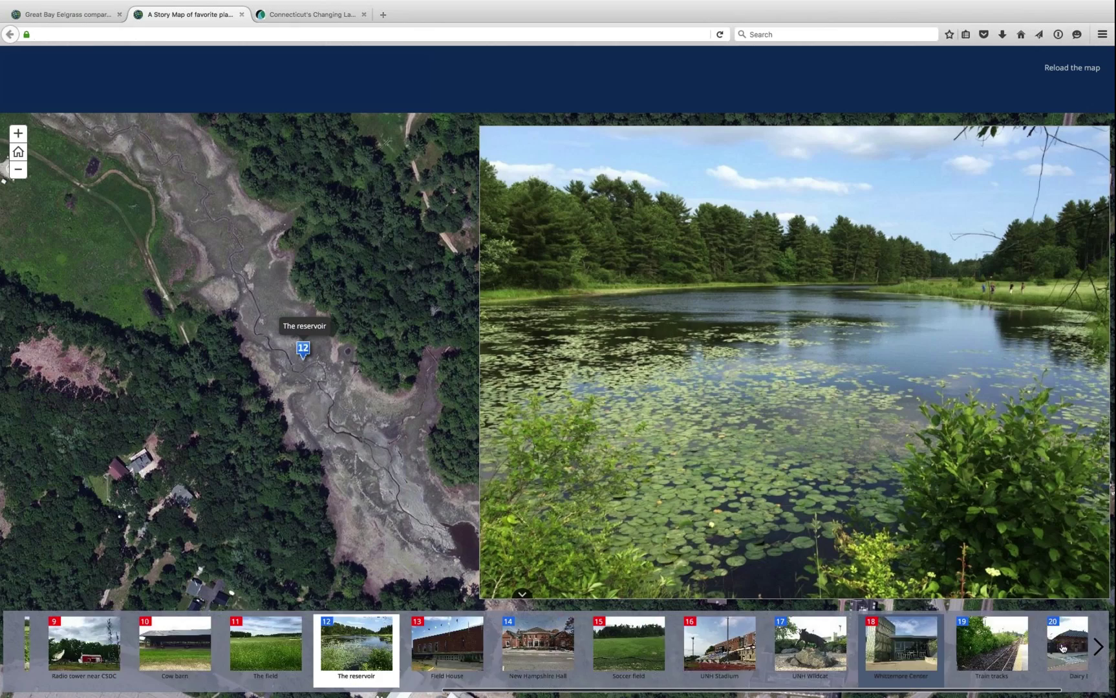
{"action": "left_click", "coordinate": [981, 641]}
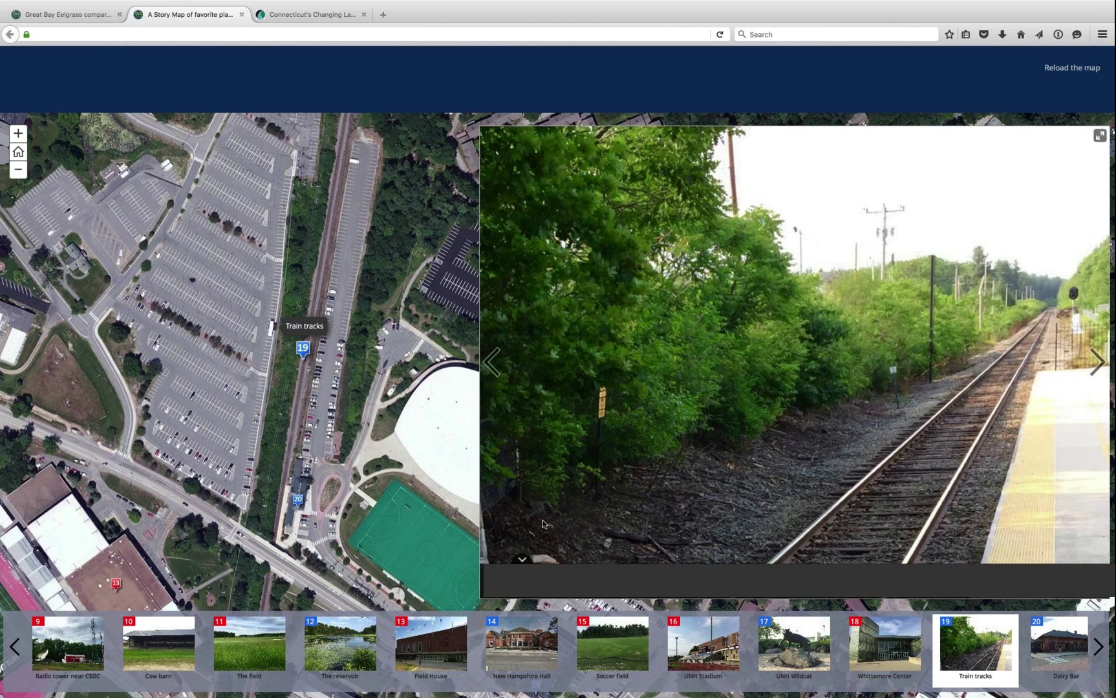
{"action": "left_click", "coordinate": [1052, 647]}
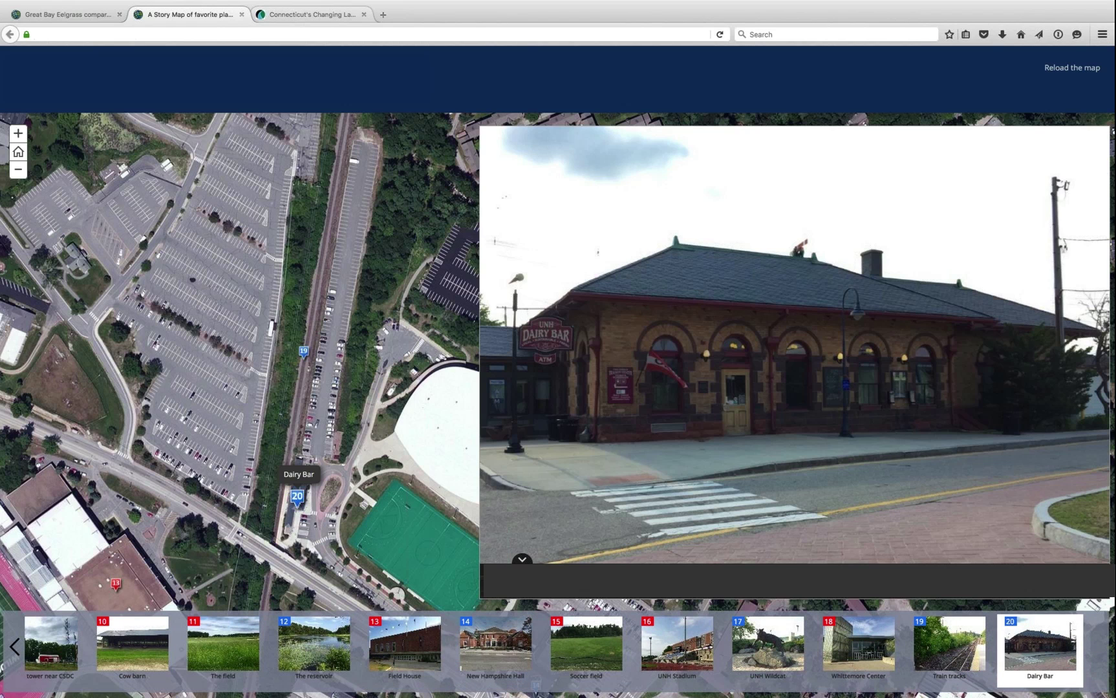
Open the Connecticut's Changing Landscape story map and advance through the land cover overview to its Background section
{"action": "left_click", "coordinate": [293, 17]}
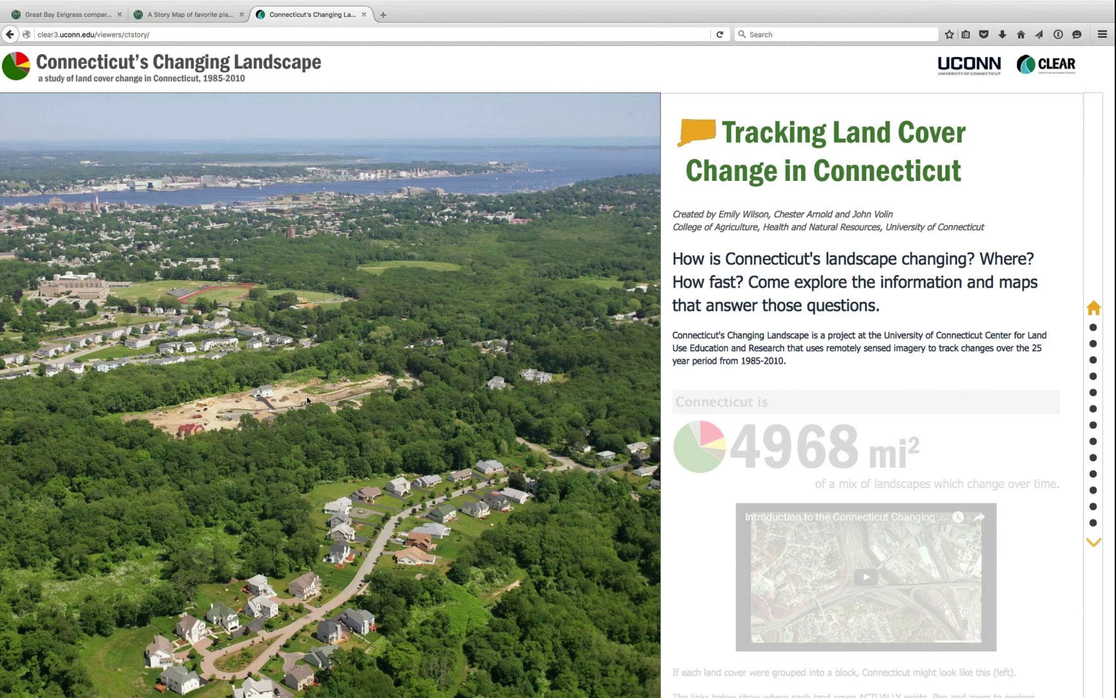
{"action": "left_click", "coordinate": [1093, 328]}
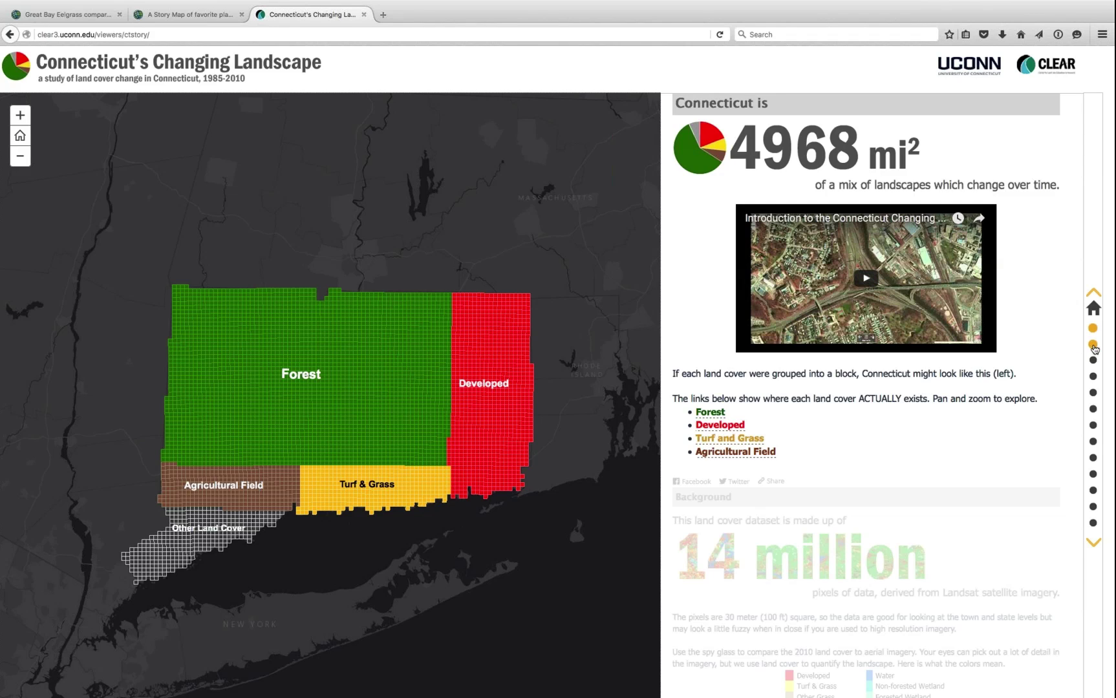
{"action": "left_click", "coordinate": [1093, 346]}
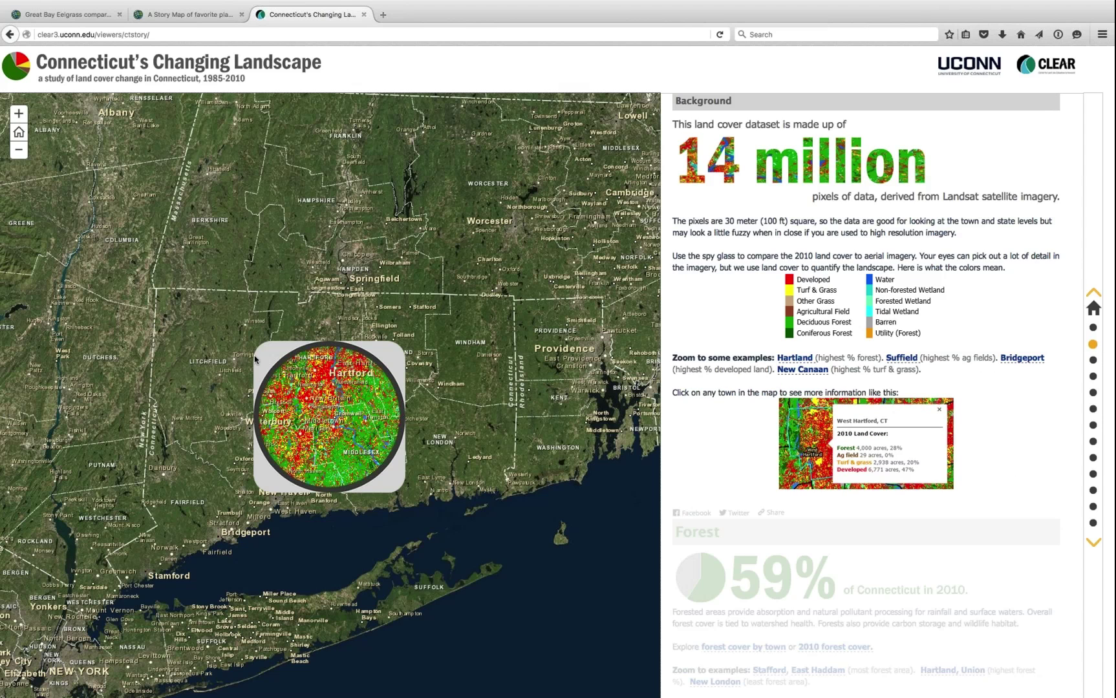
Examine land cover around Middletown up close by moving the spyglass over the area west of the Connecticut River
{"action": "left_click", "coordinate": [19, 114]}
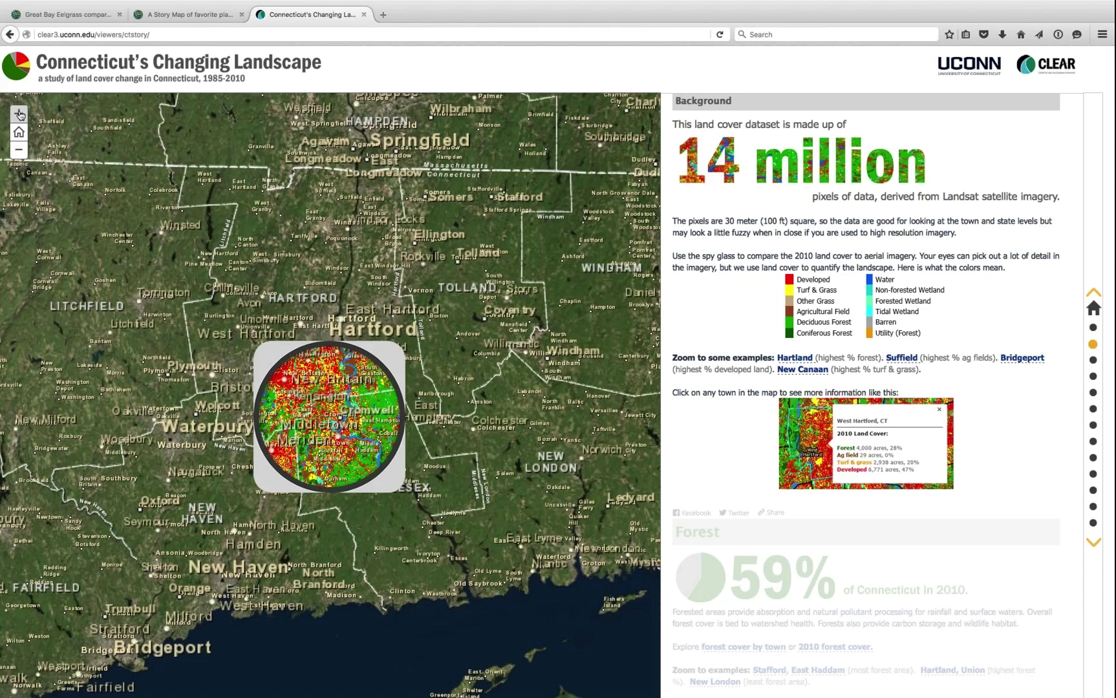
{"action": "scroll", "coordinate": [341, 423], "scroll_direction": "up", "scroll_amount": 2}
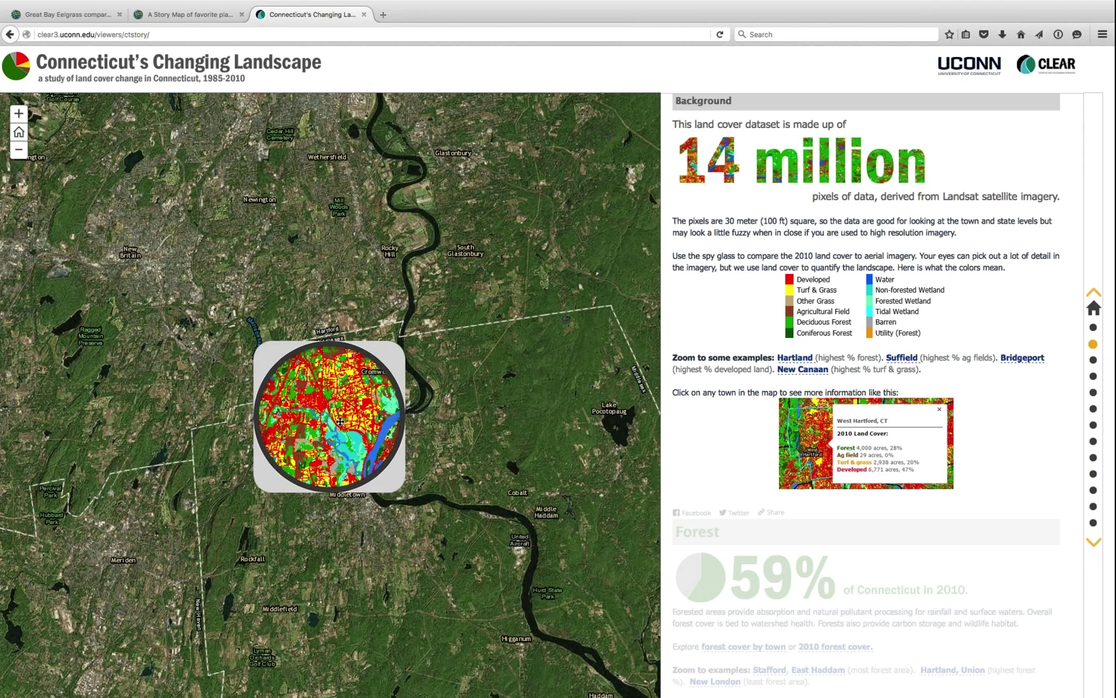
{"action": "left_click_drag", "start_coordinate": [353, 408], "coordinate": [258, 447]}
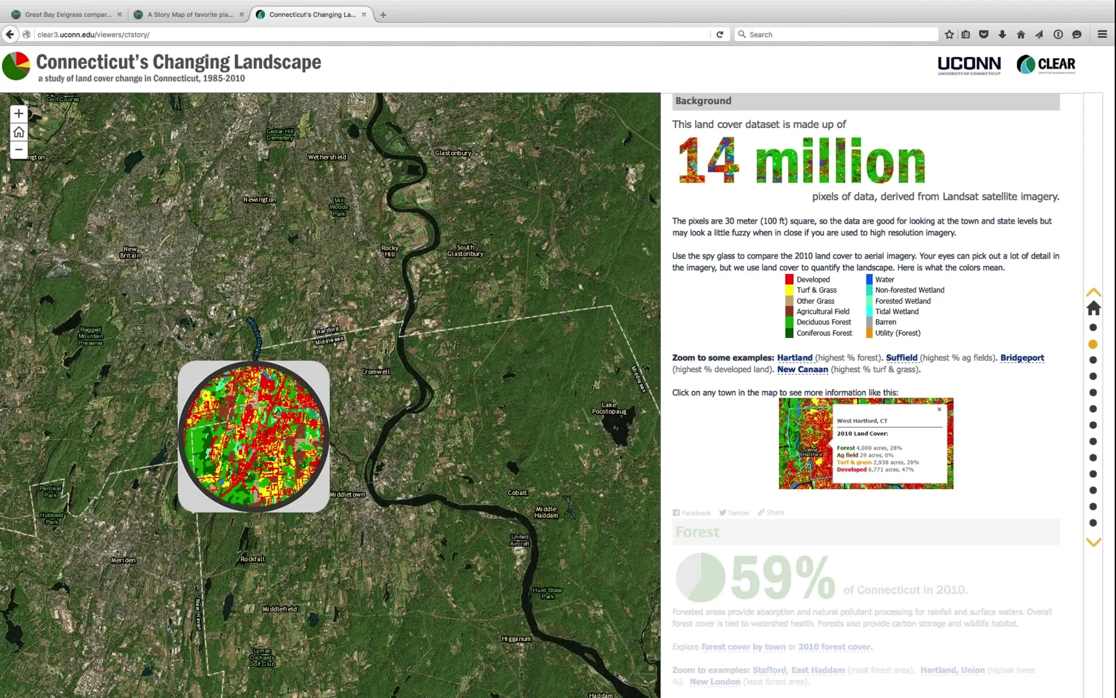
Move the spyglass over the Connecticut River near Middle Haddam, and open the story map's Forest section
{"action": "left_click_drag", "start_coordinate": [186, 454], "coordinate": [467, 551]}
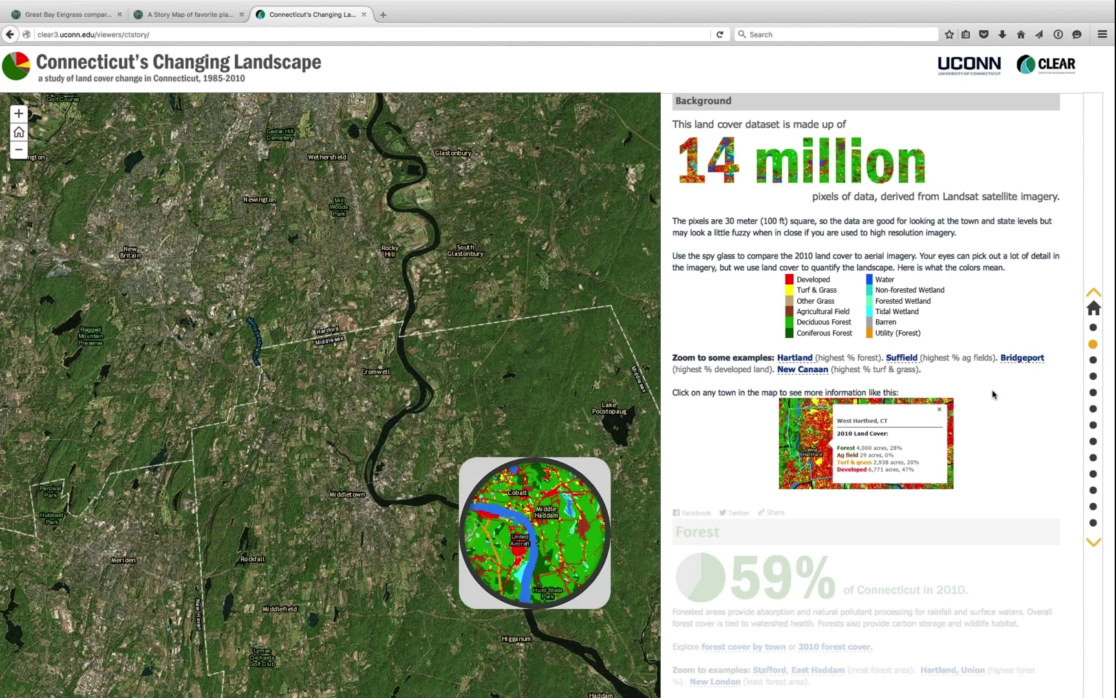
{"action": "left_click", "coordinate": [1093, 361]}
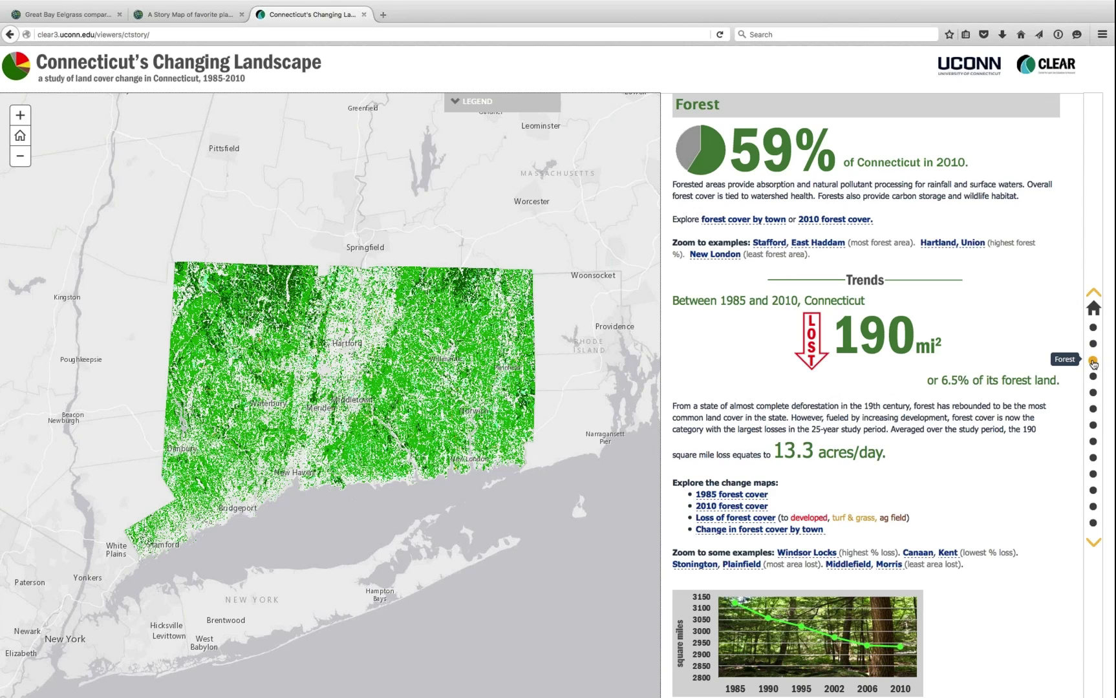
Switch to PowerPoint, start the slide show from the ArcGIS Online Demo slide and advance to the ArcGIS Sign In slide
{"action": "key", "text": "super+Tab"}
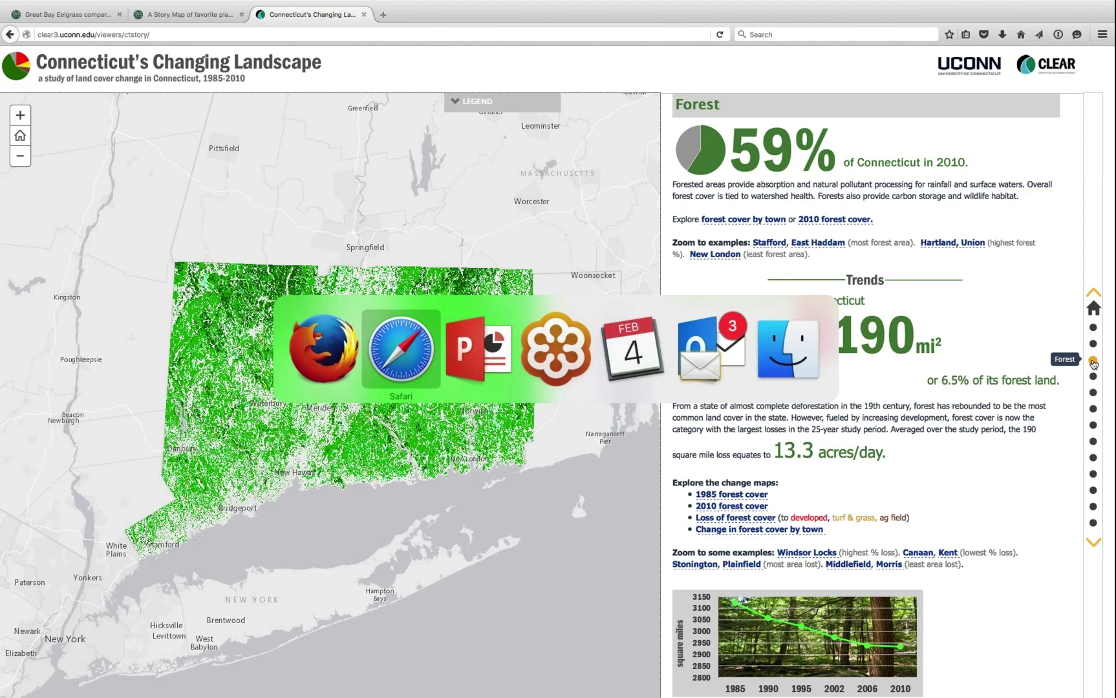
{"action": "key", "text": "super+Tab"}
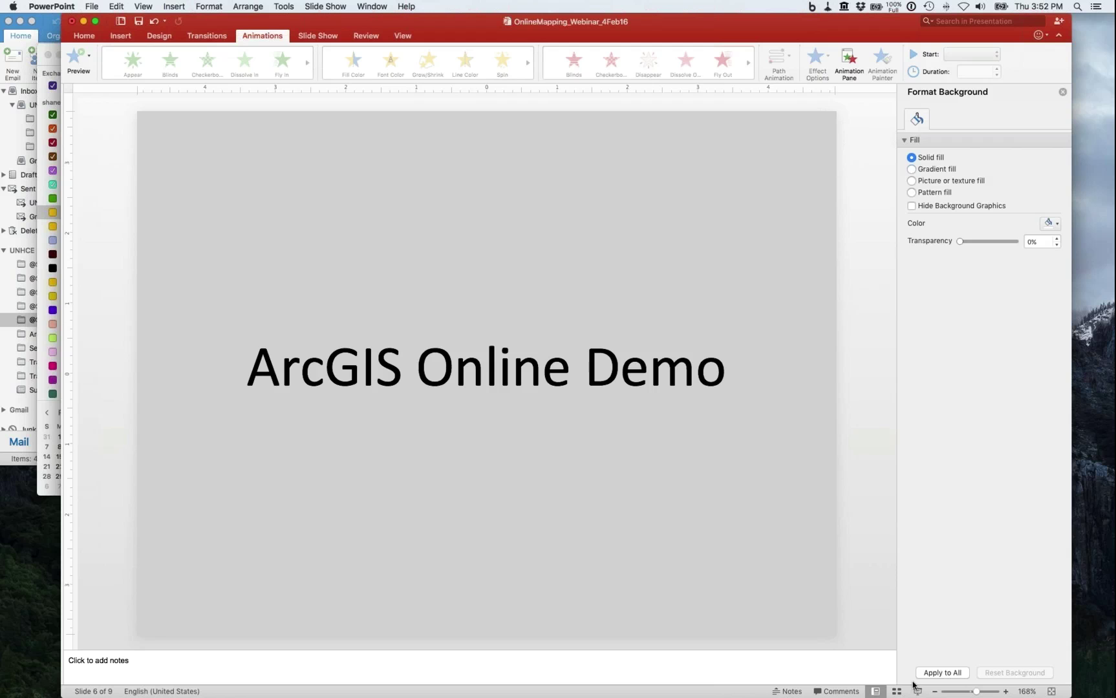
{"action": "left_click", "coordinate": [915, 691]}
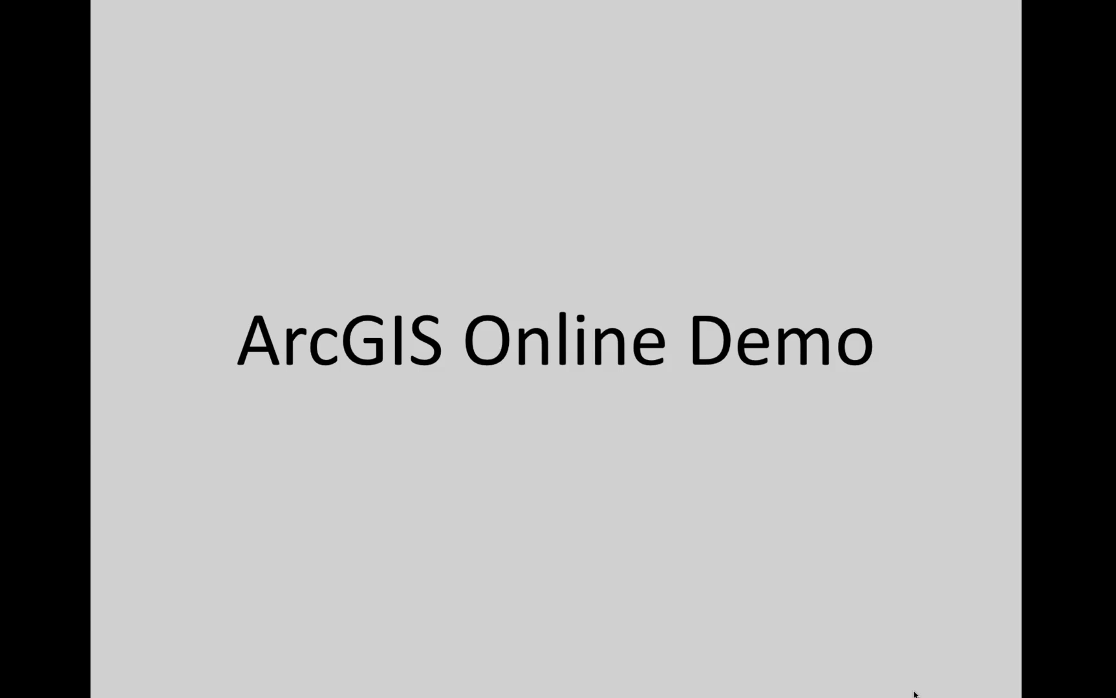
{"action": "left_click", "coordinate": [914, 694]}
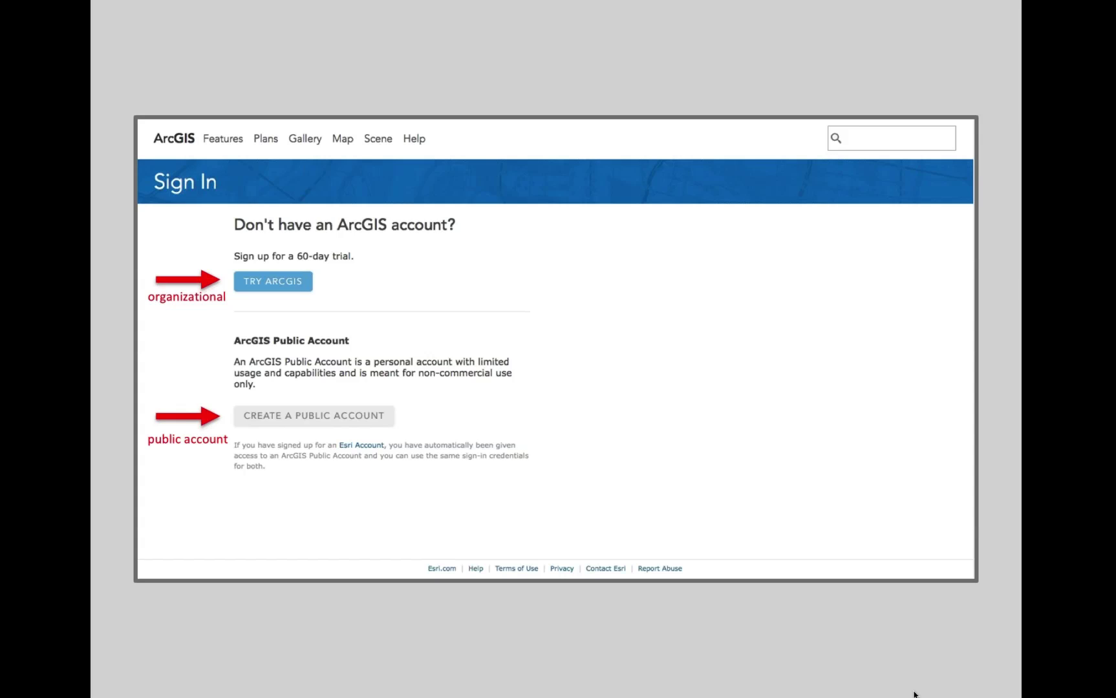
Reveal the account pricing entries one by one through Desktop user, and advance to the slide listing the webinar series
{"action": "left_click", "coordinate": [915, 694]}
{"action": "key", "text": "Right"}
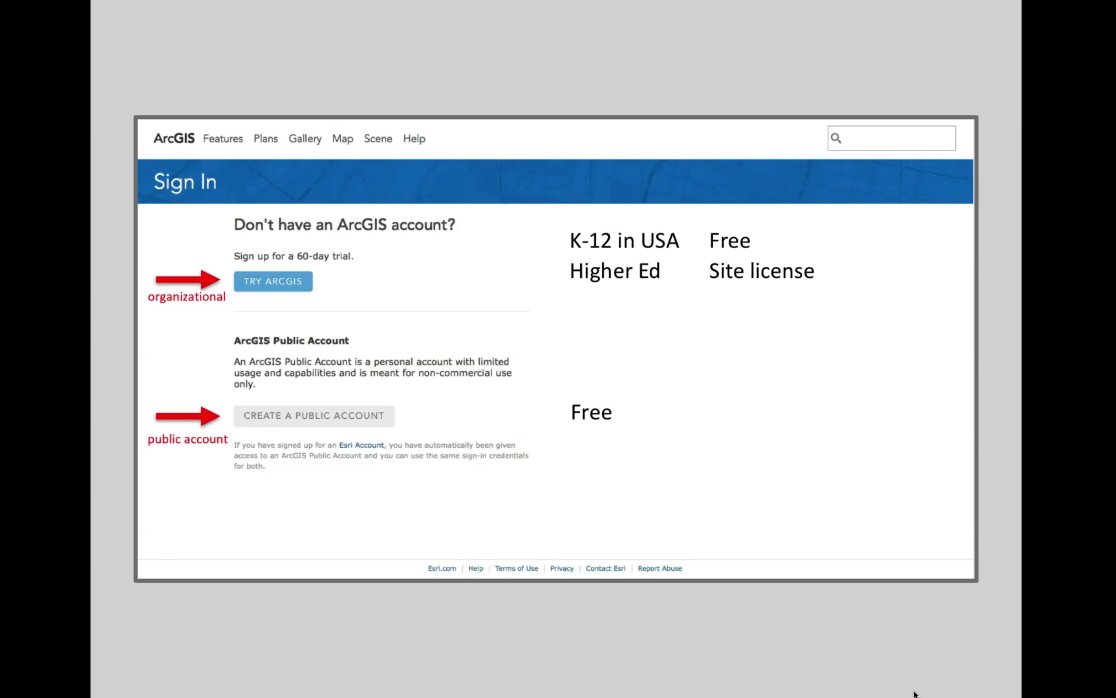
{"action": "key", "text": "Right"}
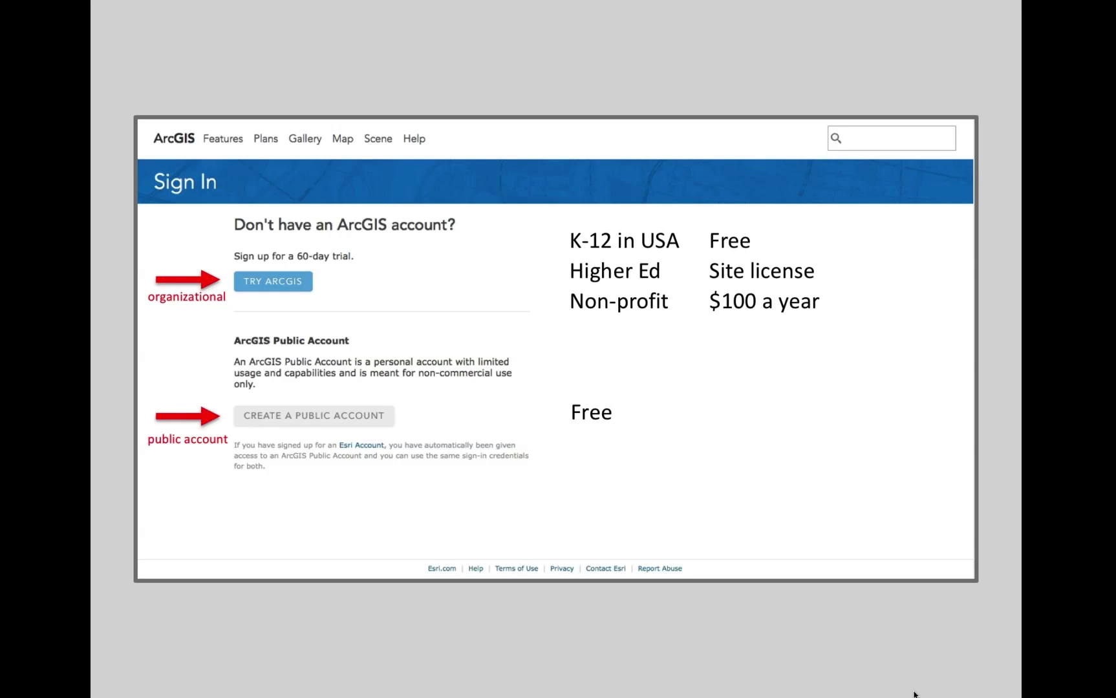
{"action": "key", "text": "Right"}
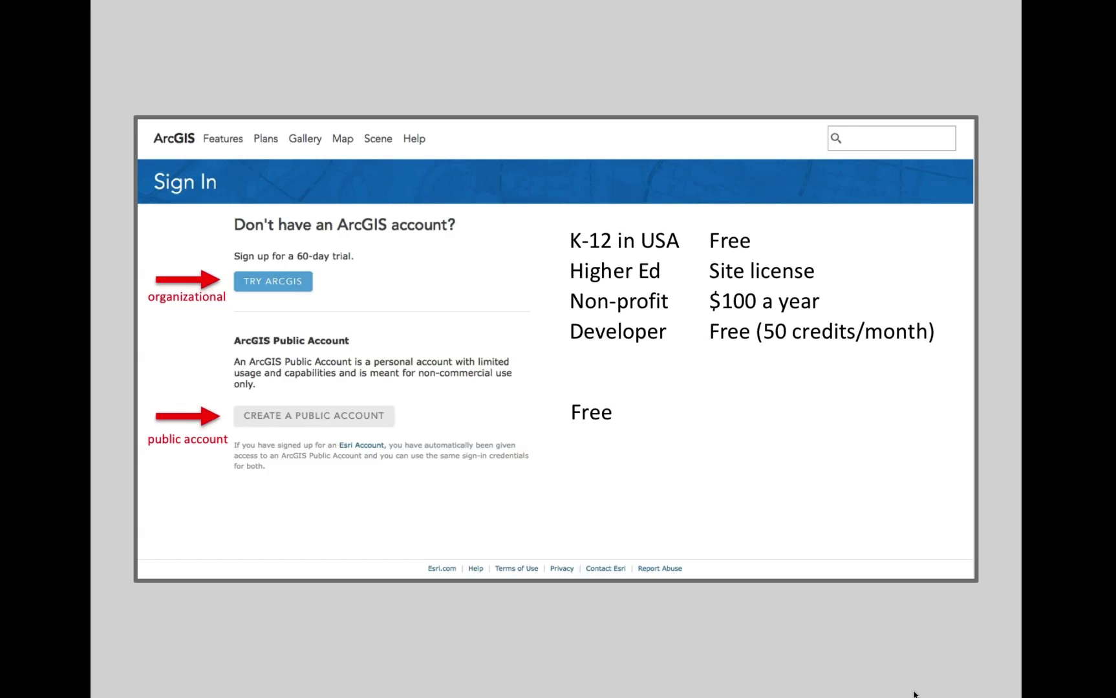
{"action": "key", "text": "Right"}
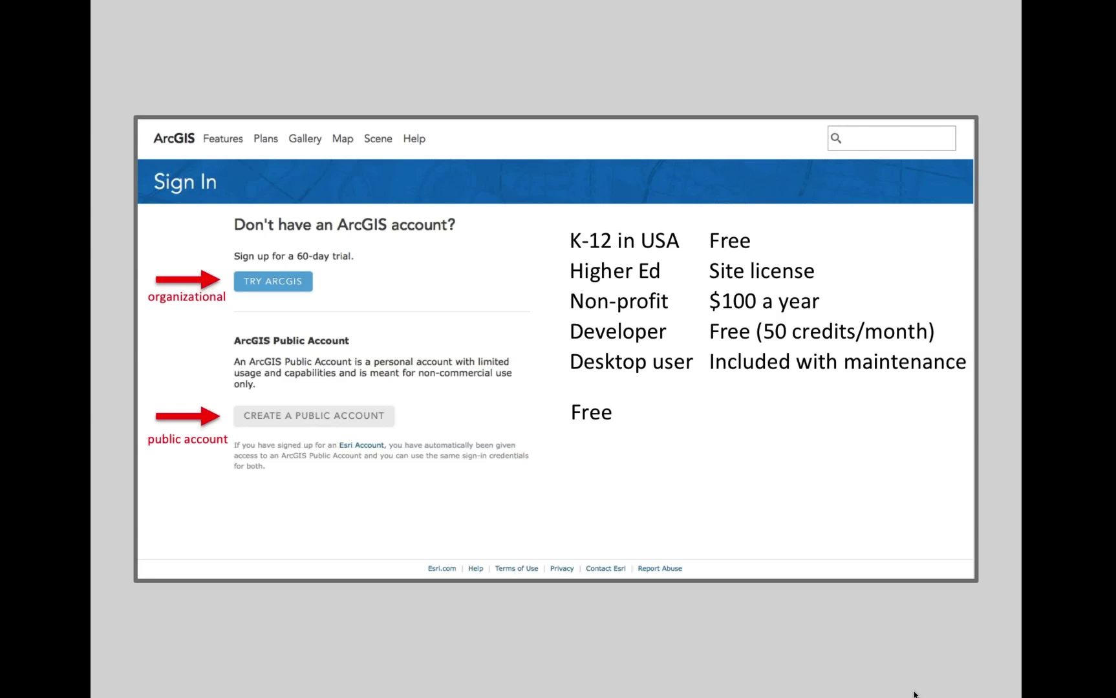
{"action": "key", "text": "Right"}
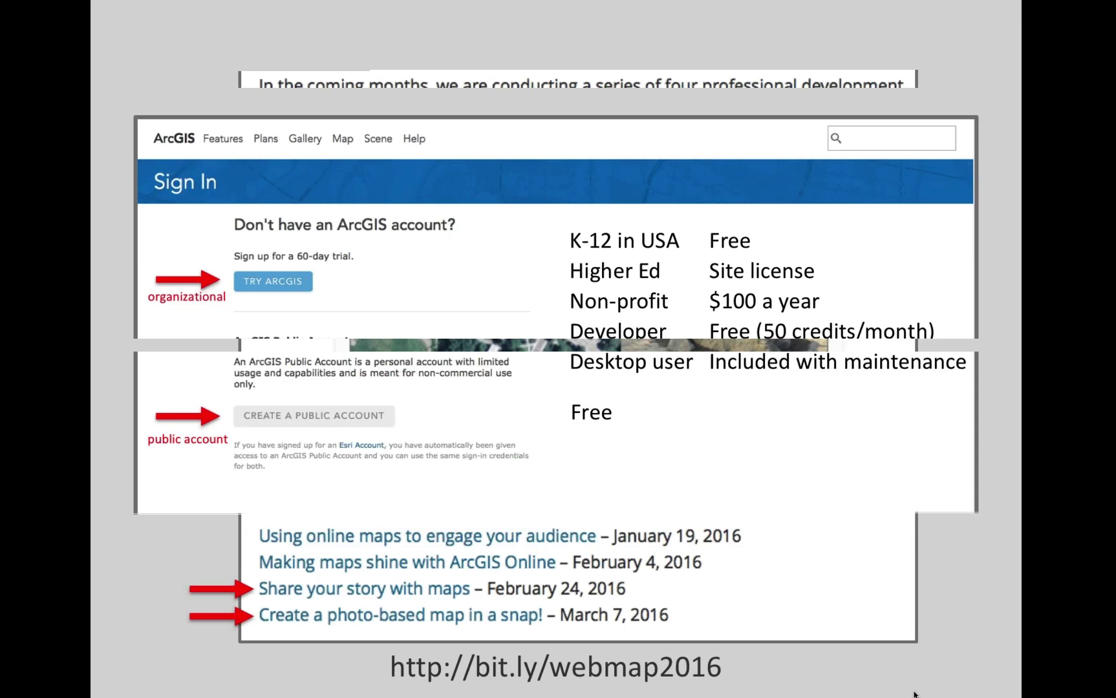